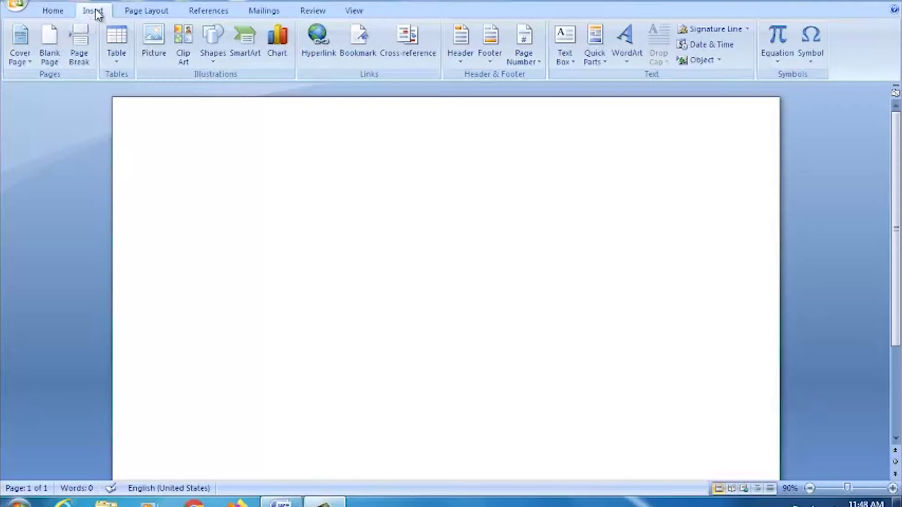
- Browse the Home and Insert ribbons and preview the Cover Page gallery without choosing a design
left_click(51, 13)
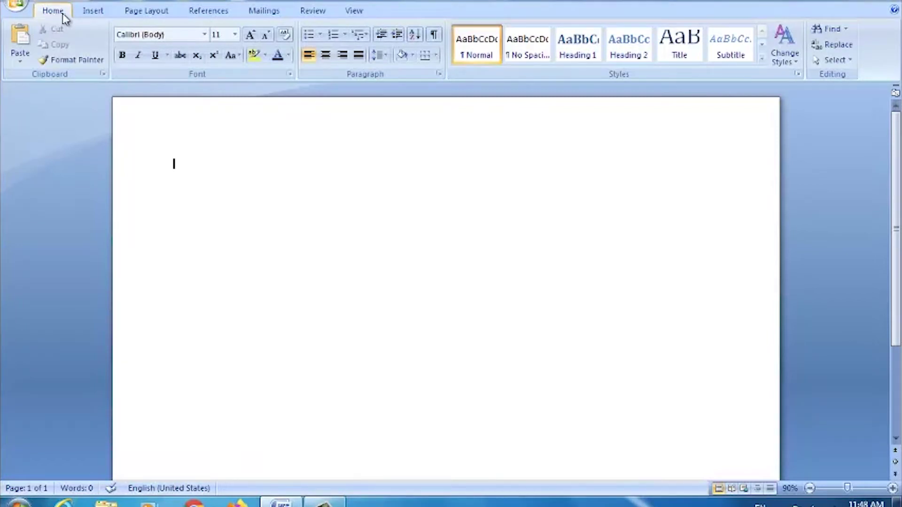
left_click(89, 15)
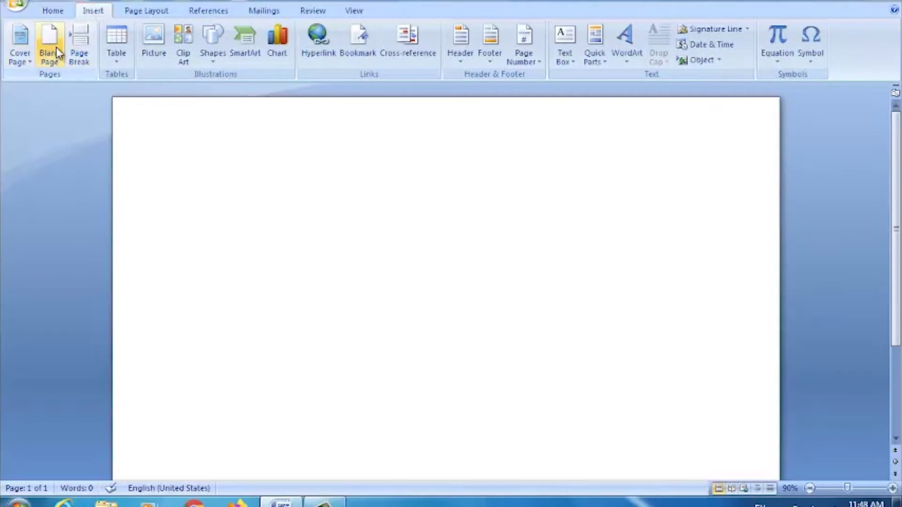
left_click(32, 63)
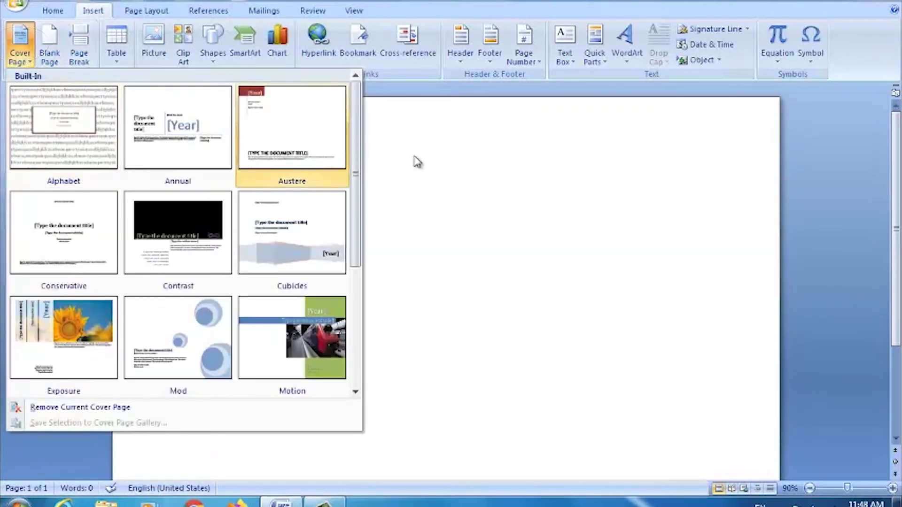
left_click(471, 167)
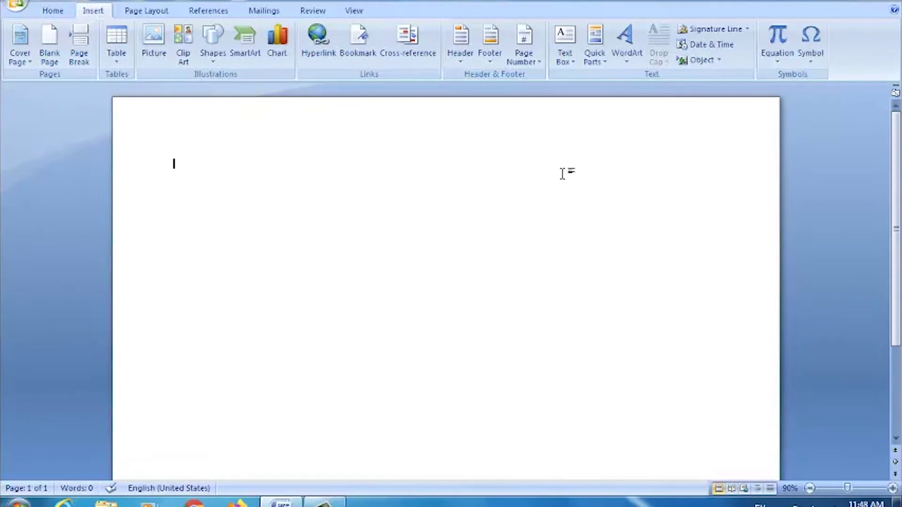
- Generate three paragraphs of sample text with =RAND()
type("=RAND")
type(")")
key("Return")
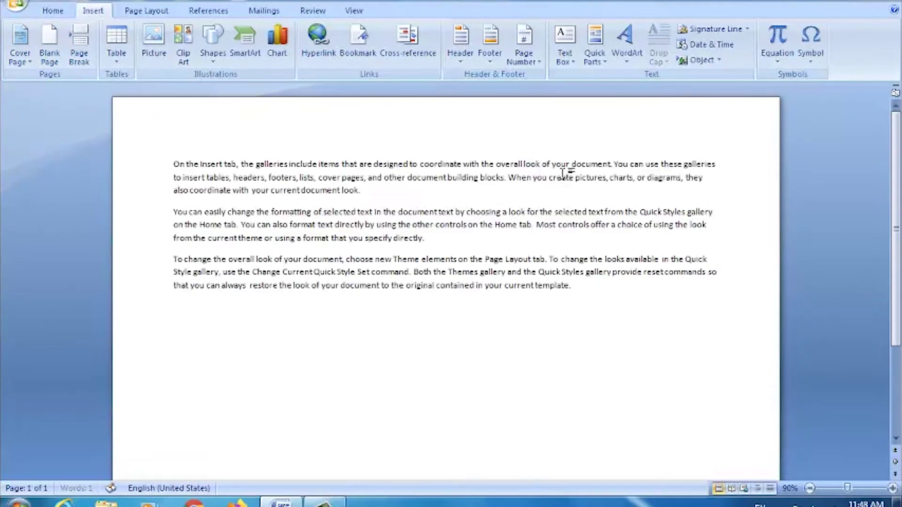
scroll(568, 183, "down", 2)
scroll(568, 183, "down", 3)
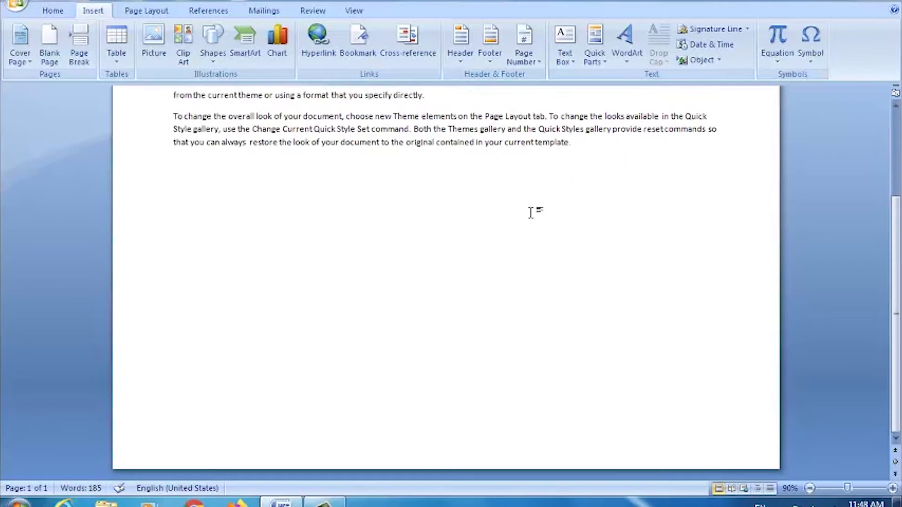
- Start a new page and type four lines: SJGLIKHJNF, GLH,KGL'FG, FHKLP,'FHKDJ and FHJPKHKL
key("ctrl+Return")
type("SJGLIKHJNF")
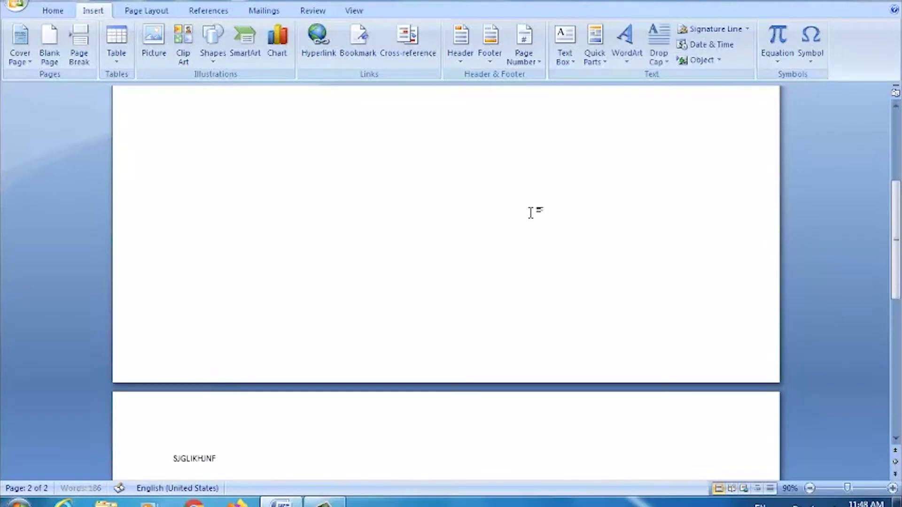
key("Return")
type("GLH,KGL'FG")
key("Return")
type("FHKLP,'FHKDJ")
key("Return")
type("FHJPKHKL")
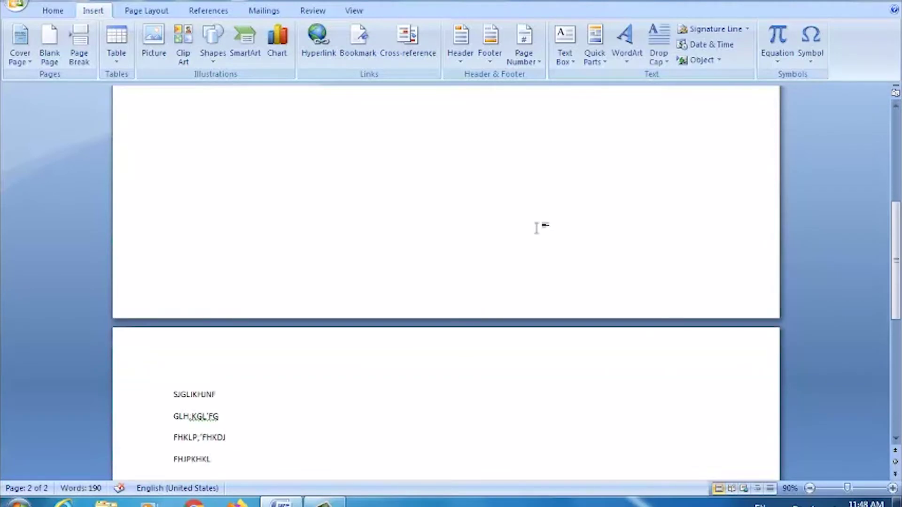
scroll(536, 228, "up", 15)
scroll(469, 229, "up", 2)
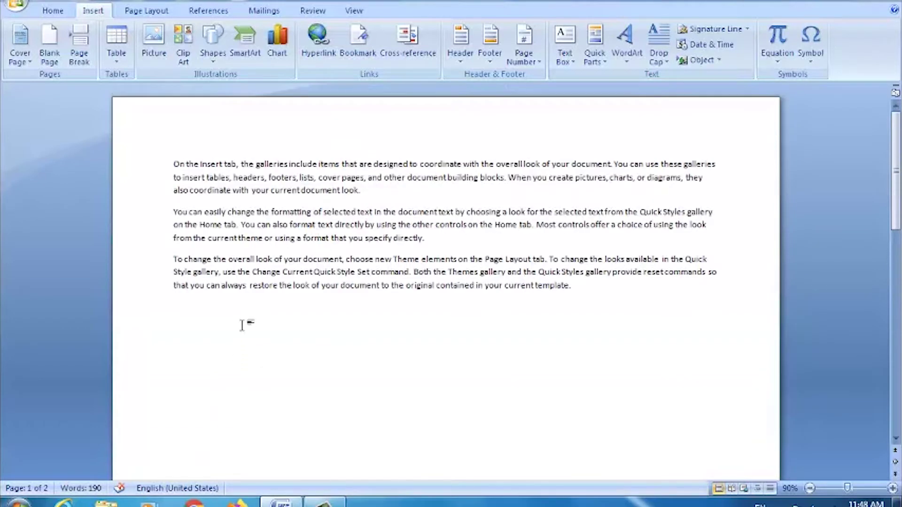
- Pick the Annual design from the built-in Cover Page gallery to open the document
left_click(27, 63)
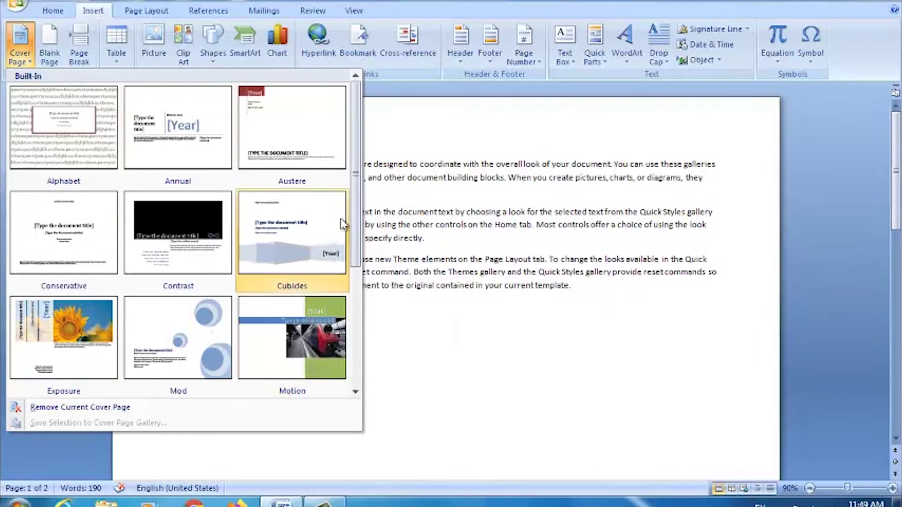
left_click_drag(355, 217, 346, 347)
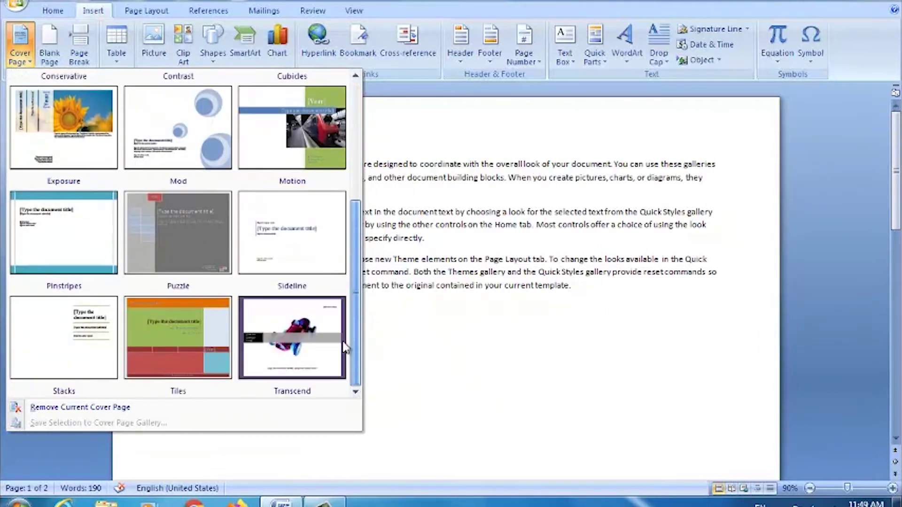
scroll(344, 323, "up", 5)
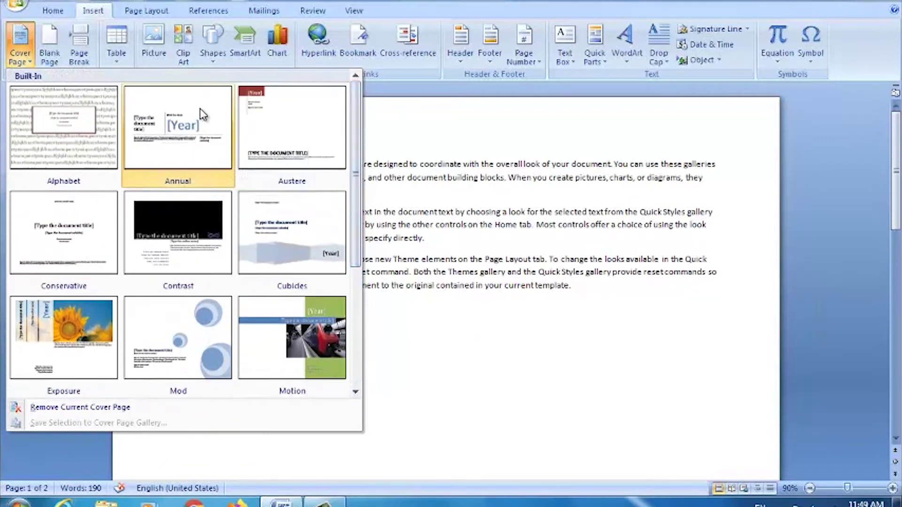
left_click(168, 141)
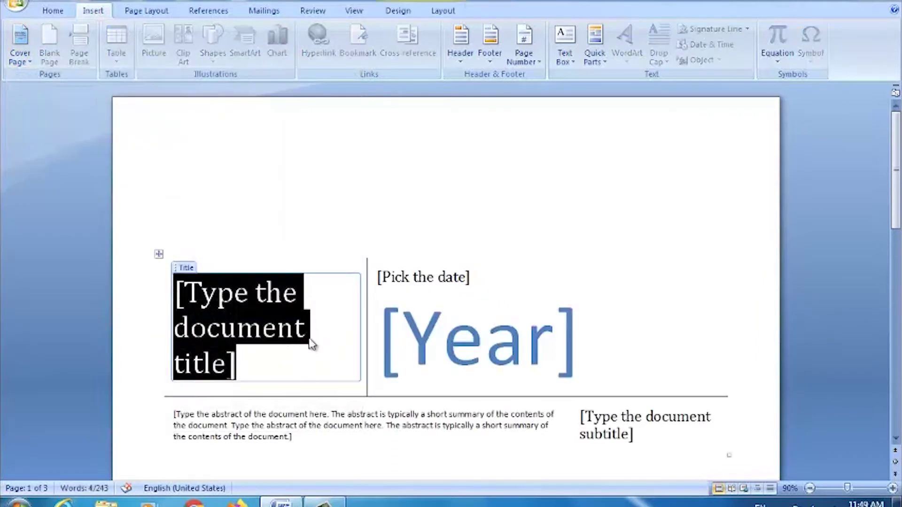
- Enter MS WORD as the cover page title
scroll(267, 247, "down", 1)
scroll(266, 248, "down", 4)
scroll(288, 276, "down", 7)
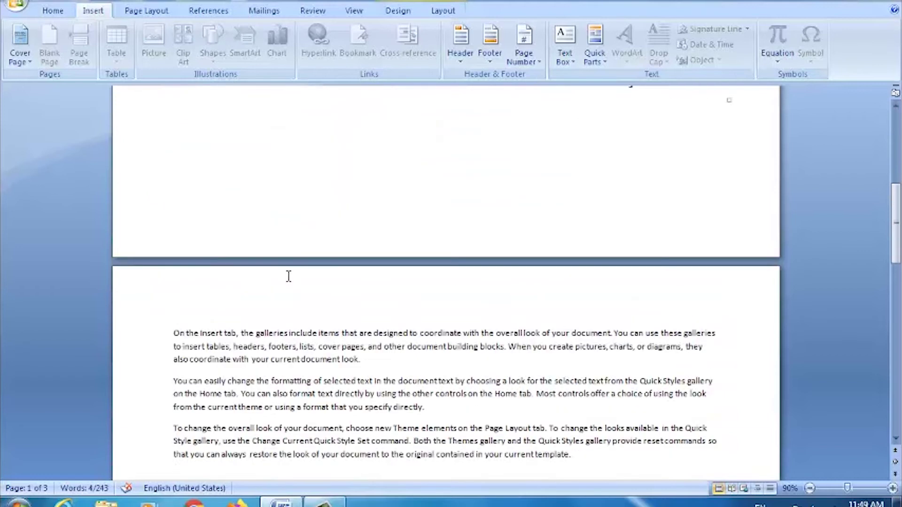
scroll(216, 333, "down", 6)
scroll(222, 340, "up", 6)
scroll(222, 335, "up", 2)
scroll(222, 335, "up", 7)
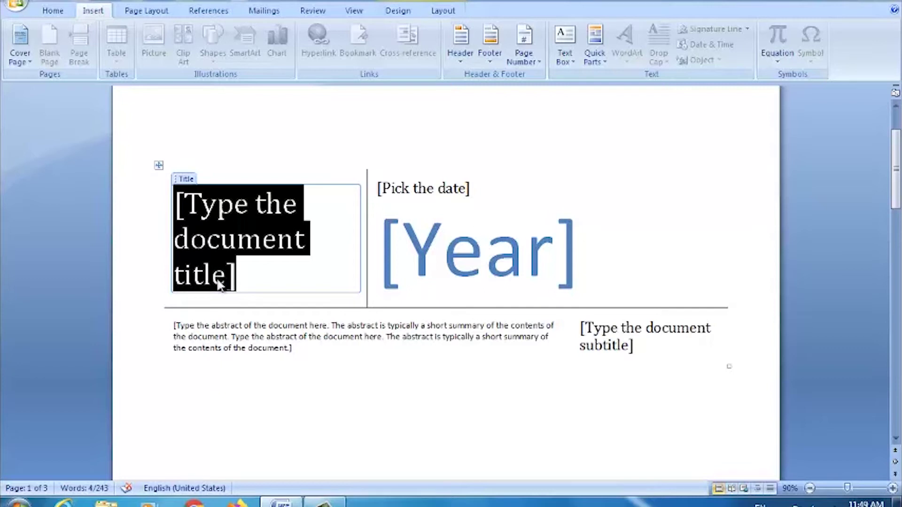
type("MS ")
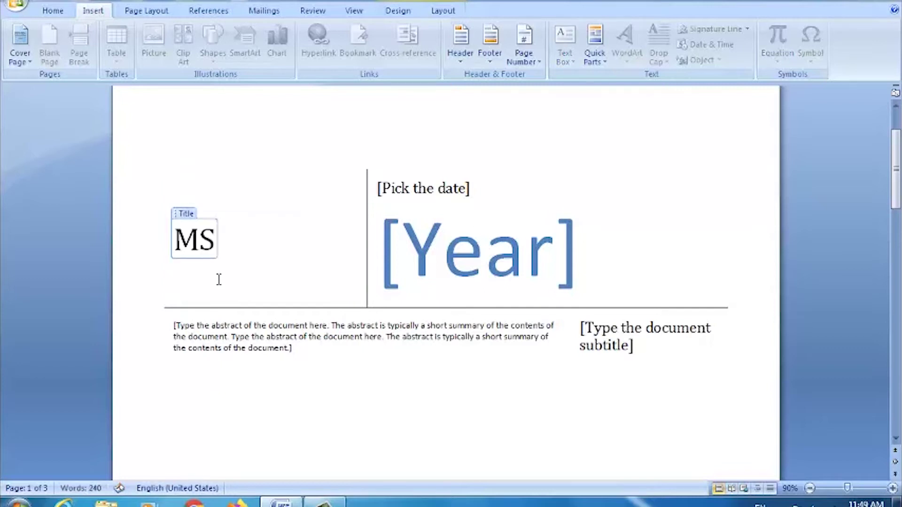
type("WORD")
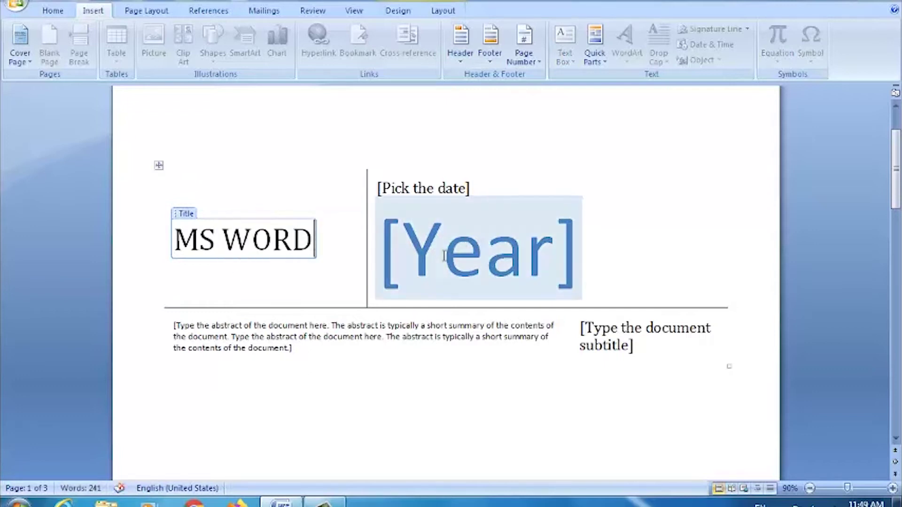
- Set the cover page date to August 11, 2020 using the year field's calendar
left_click(489, 249)
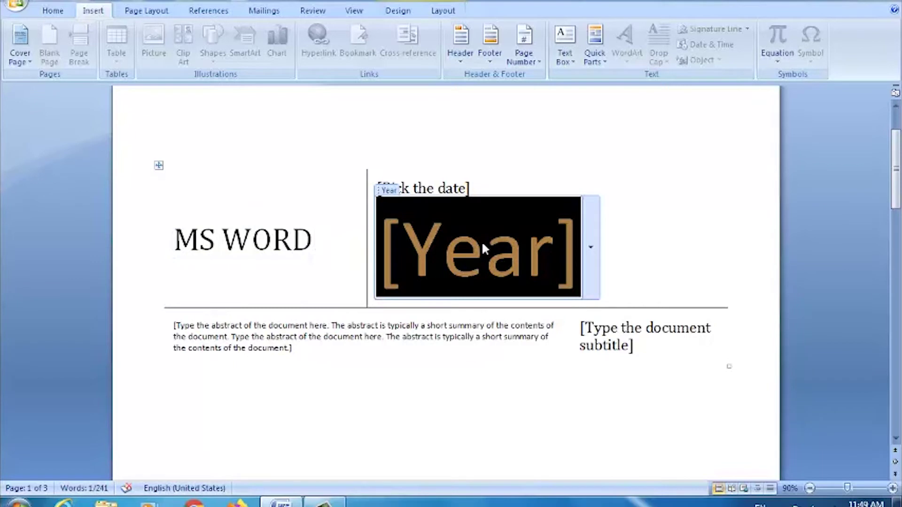
left_click(590, 249)
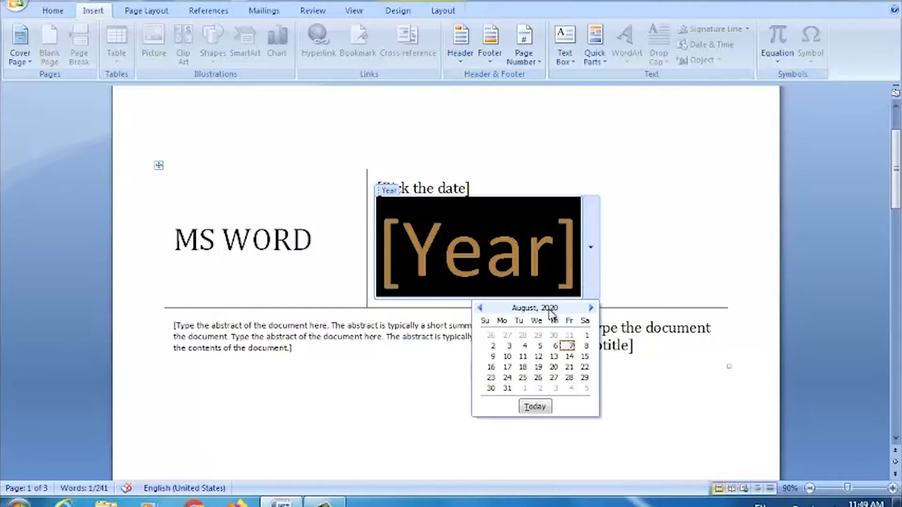
left_click(522, 356)
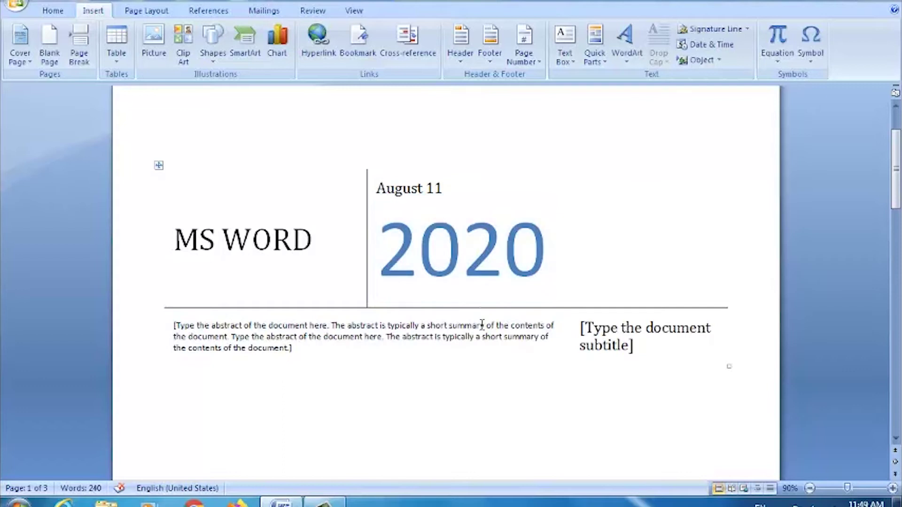
scroll(447, 423, "down", 3)
scroll(447, 422, "down", 3)
scroll(433, 373, "up", 3)
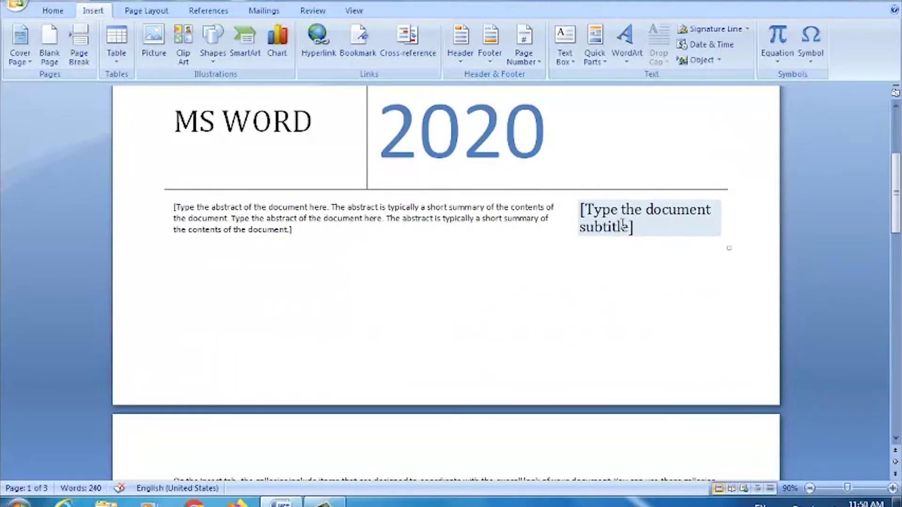
scroll(596, 254, "down", 4)
scroll(569, 278, "down", 3)
scroll(517, 301, "up", 7)
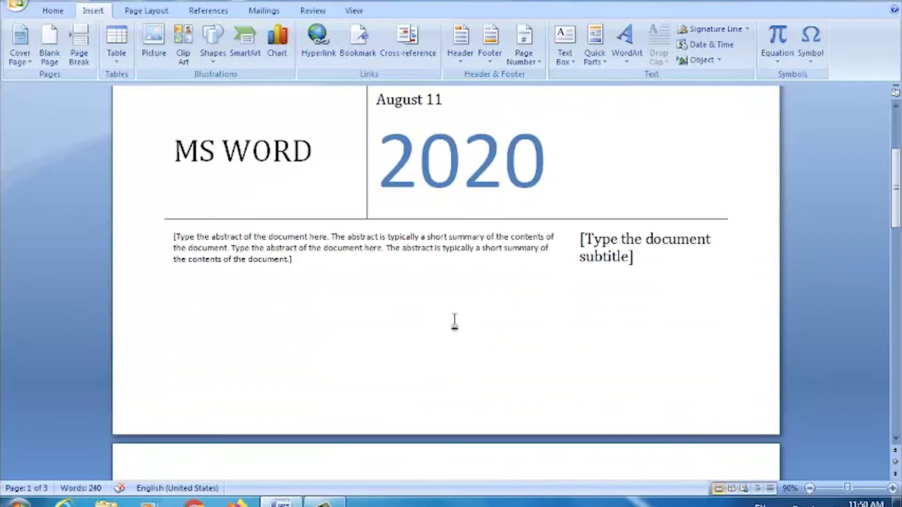
scroll(453, 322, "up", 4)
scroll(454, 321, "down", 3)
scroll(454, 322, "down", 5)
scroll(458, 318, "down", 2)
scroll(458, 322, "down", 3)
scroll(458, 321, "down", 3)
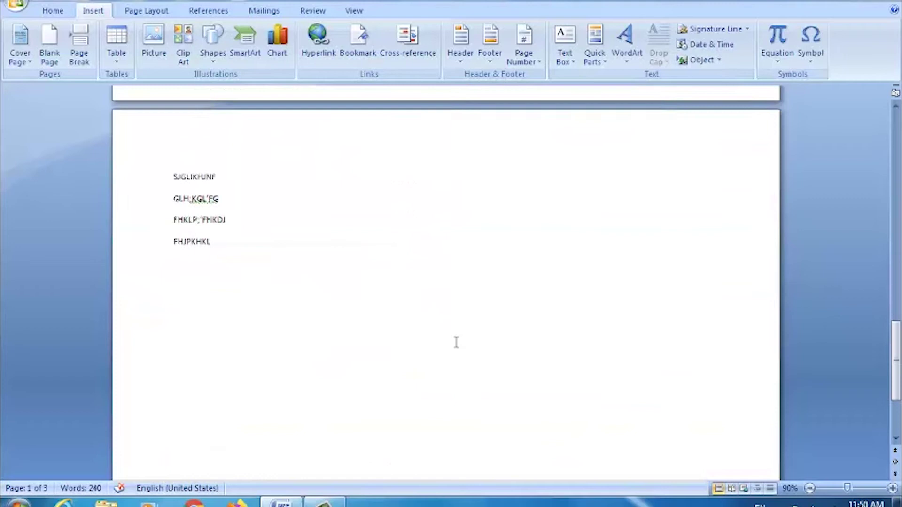
scroll(454, 342, "up", 15)
scroll(302, 320, "up", 4)
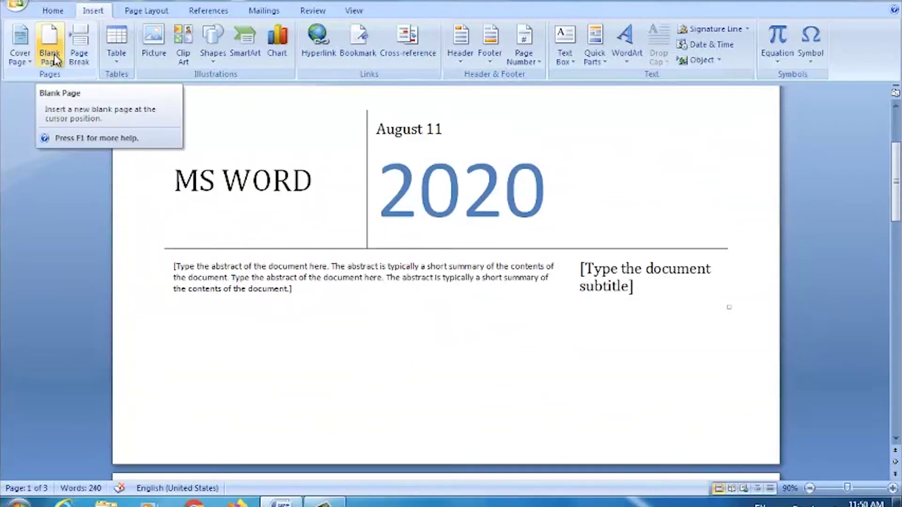
scroll(318, 209, "down", 3)
scroll(324, 218, "down", 6)
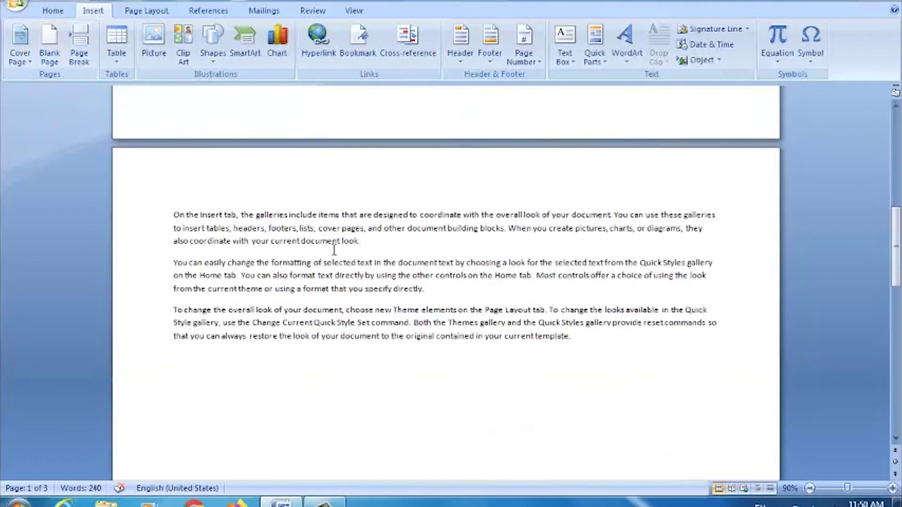
scroll(333, 296, "down", 8)
scroll(333, 296, "down", 8)
scroll(333, 296, "down", 8)
scroll(336, 306, "up", 10)
scroll(336, 306, "up", 20)
scroll(336, 305, "up", 10)
scroll(334, 302, "up", 2)
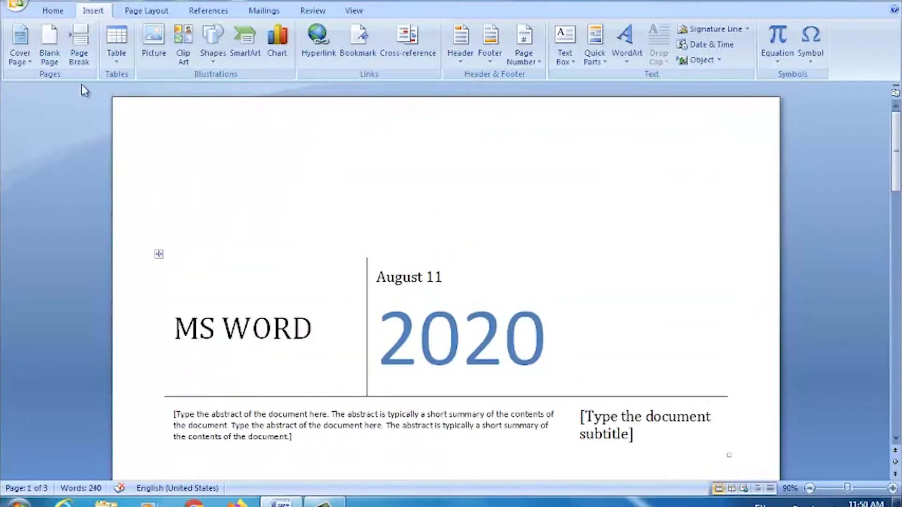
- Add a blank page after the cover page and scroll to confirm it precedes the sample text
left_click(56, 64)
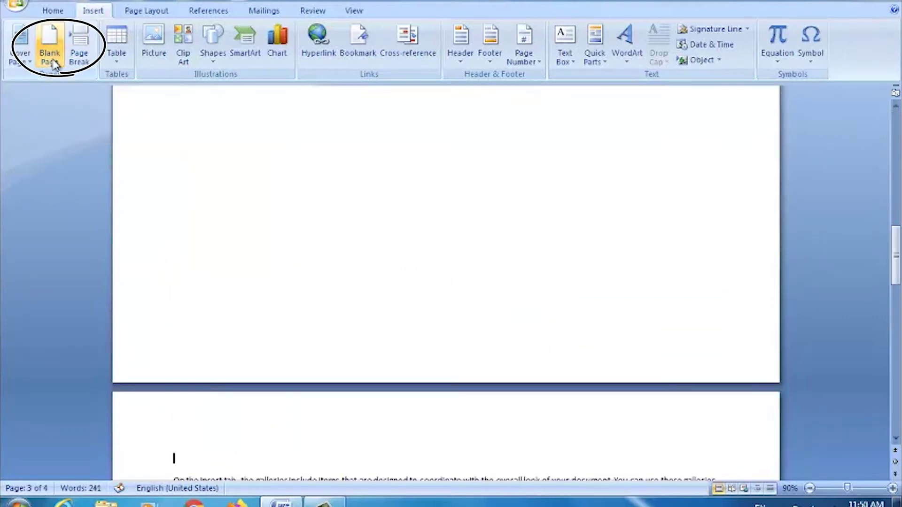
scroll(288, 232, "up", 5)
scroll(288, 231, "up", 15)
scroll(288, 244, "down", 8)
scroll(277, 235, "down", 15)
scroll(282, 234, "down", 3)
scroll(298, 256, "up", 10)
scroll(263, 252, "up", 5)
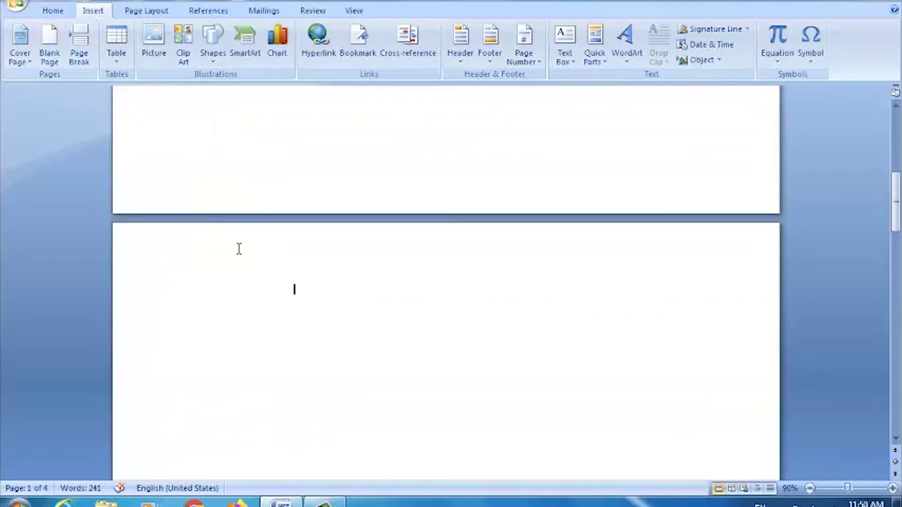
scroll(249, 267, "down", 8)
scroll(260, 289, "down", 20)
scroll(265, 292, "down", 10)
scroll(267, 291, "up", 3)
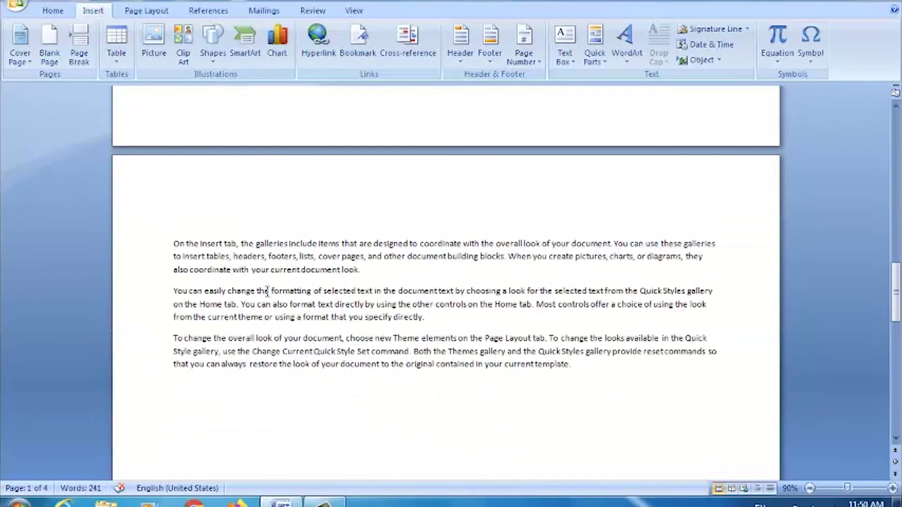
scroll(266, 291, "down", 5)
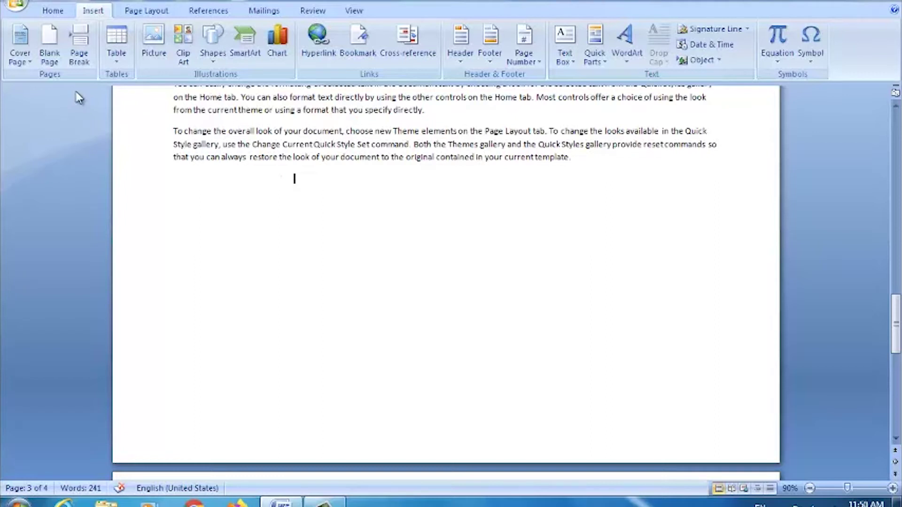
- Insert page breaks so the first sample paragraph, ending at 'look.', stands on its own page
left_click(85, 63)
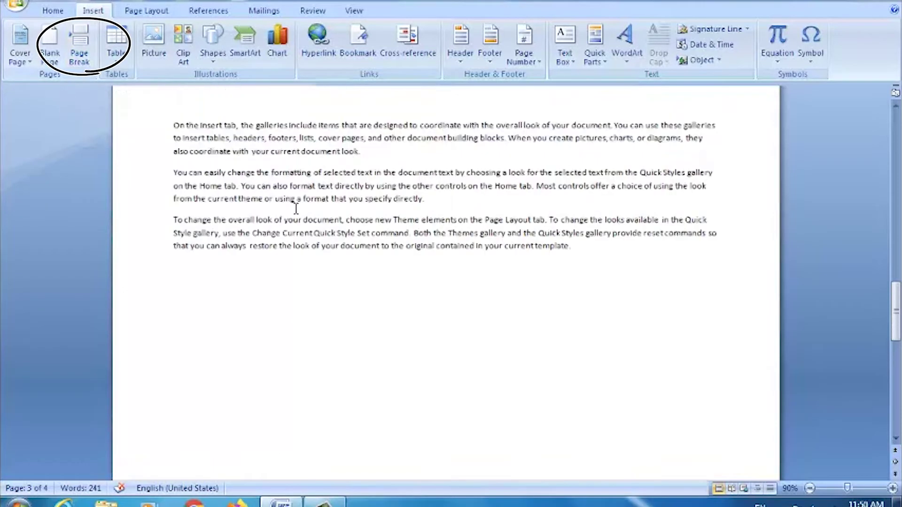
scroll(295, 208, "down", 4)
scroll(282, 282, "down", 1)
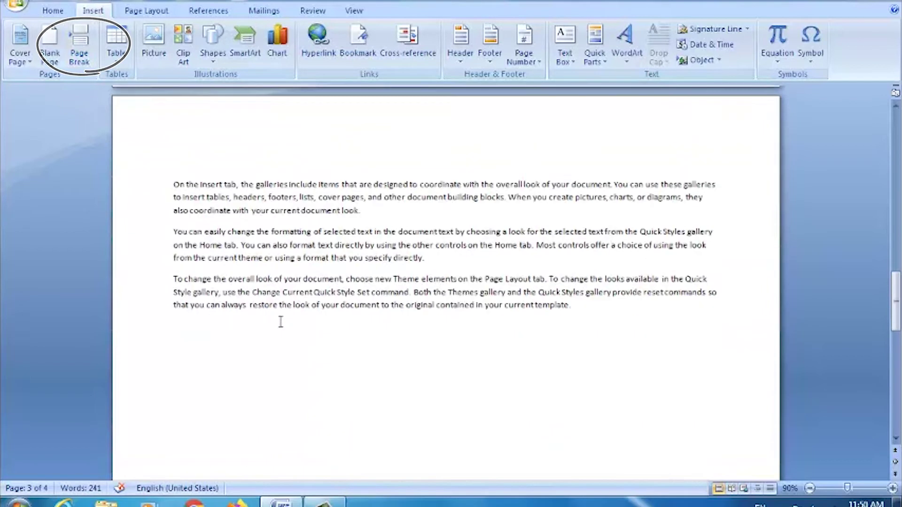
left_click(368, 212)
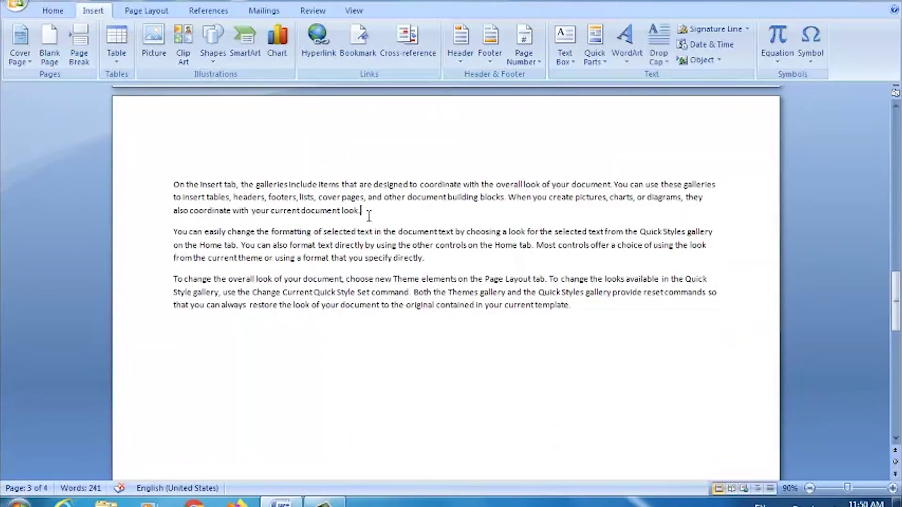
left_click(368, 215)
left_click(88, 64)
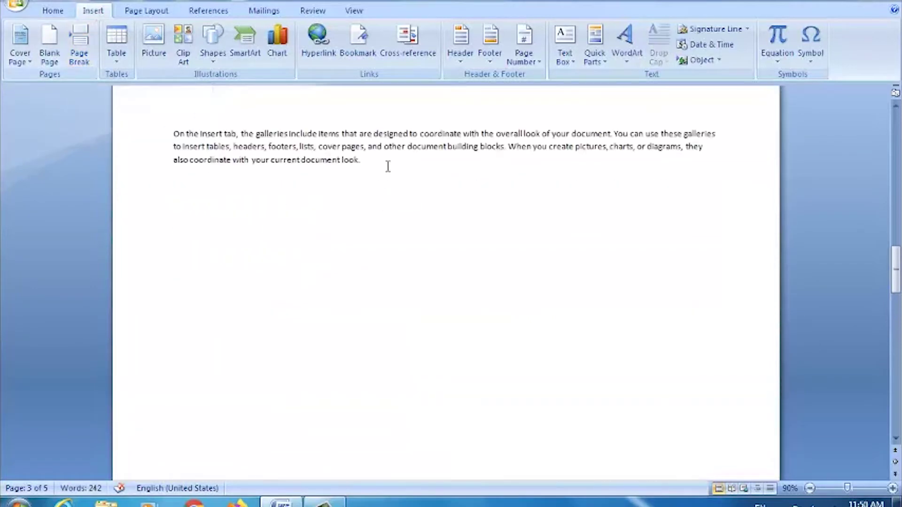
scroll(373, 163, "down", 5)
scroll(373, 211, "down", 6)
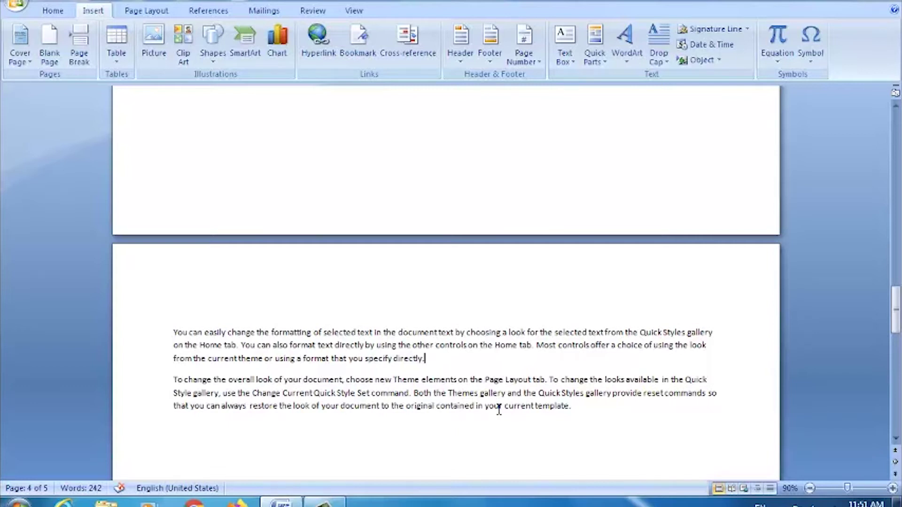
- Break the page after the second paragraph with Ctrl+Enter and scroll through the six pages
key("ctrl+Return")
scroll(498, 409, "up", 10)
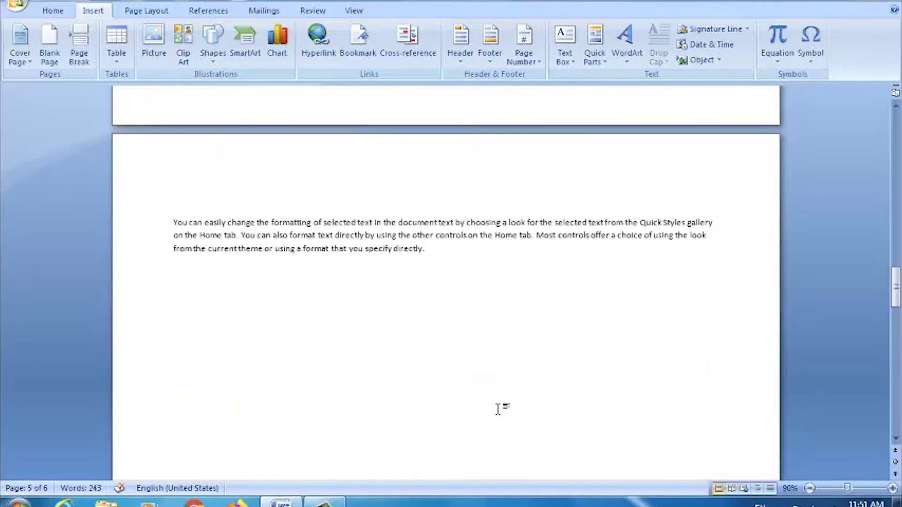
scroll(445, 308, "down", 4)
scroll(430, 383, "down", 3)
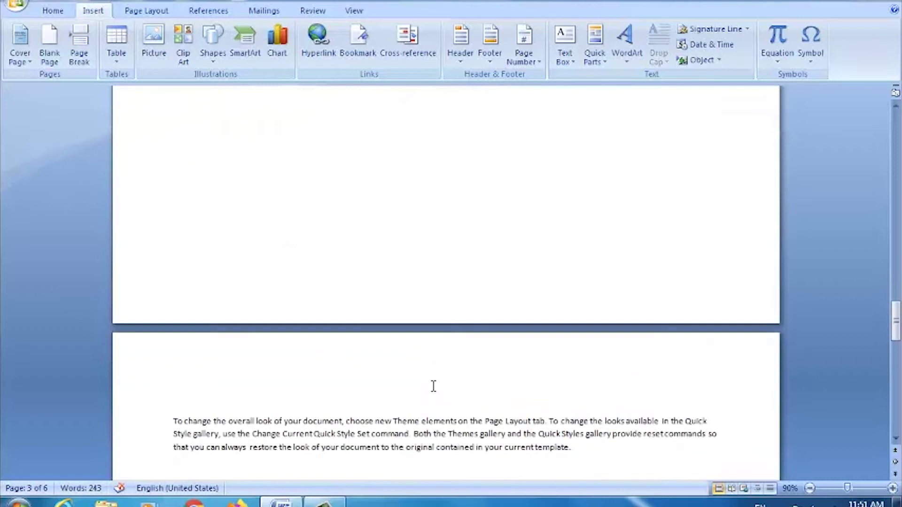
scroll(433, 386, "down", 3)
scroll(274, 348, "up", 2)
scroll(295, 352, "up", 10)
scroll(296, 343, "up", 5)
scroll(296, 339, "up", 5)
scroll(296, 337, "up", 5)
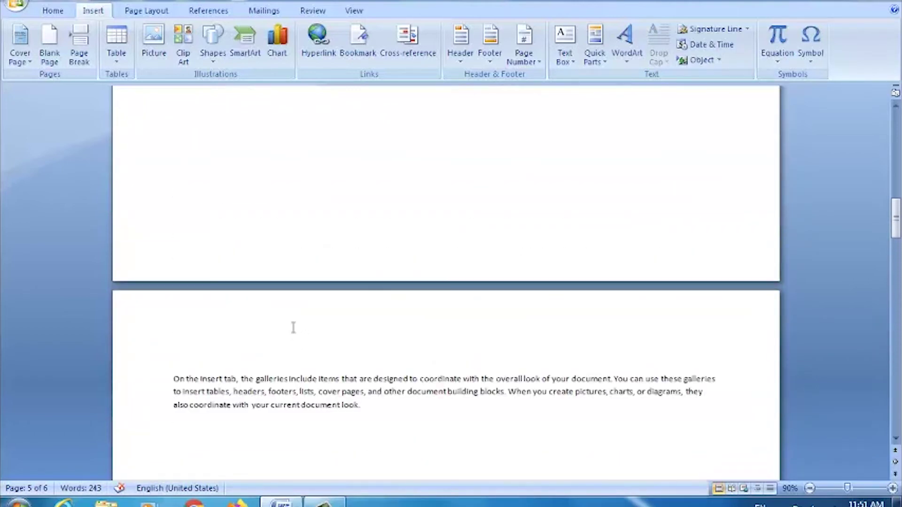
scroll(123, 71, "up", 1)
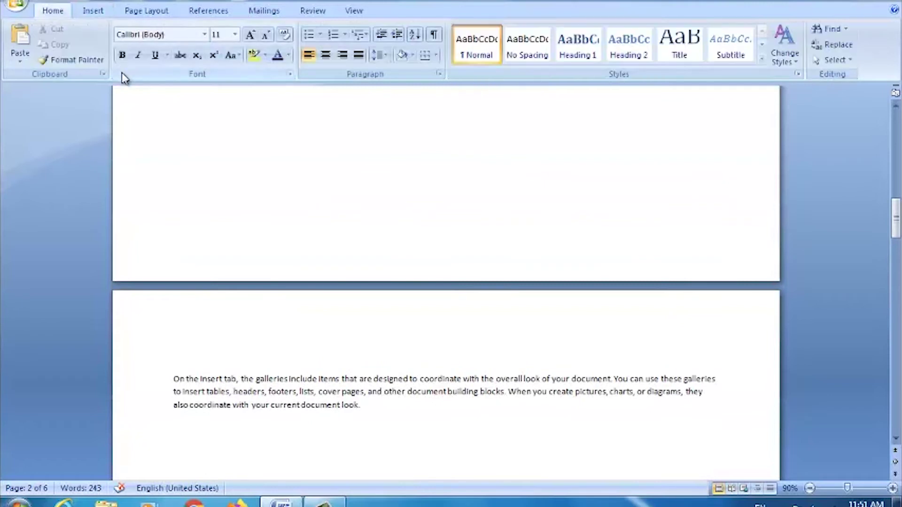
left_click(92, 11)
scroll(268, 332, "up", 5)
scroll(268, 332, "up", 5)
scroll(265, 328, "up", 5)
- Dismiss the Save As dialog unsaved, then select and delete all the document's content
key("ctrl+s")
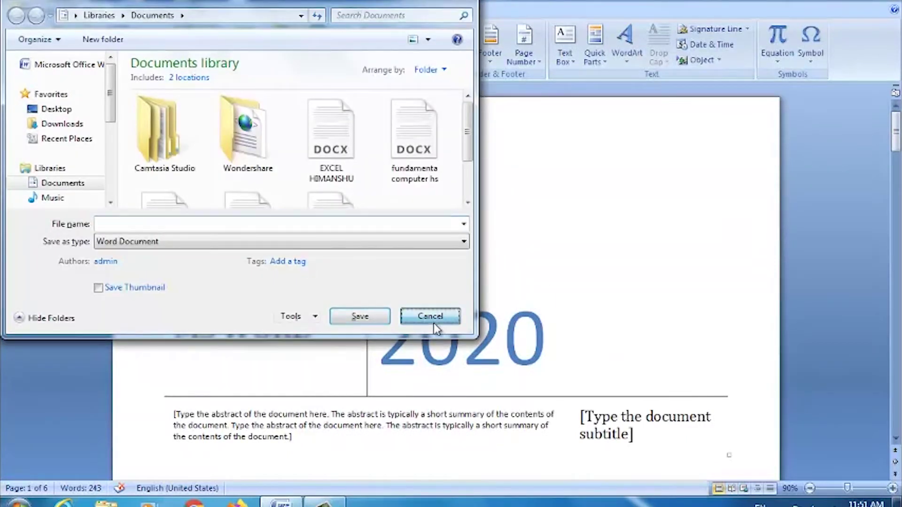
left_click(430, 316)
key("ctrl+a")
key("Delete")
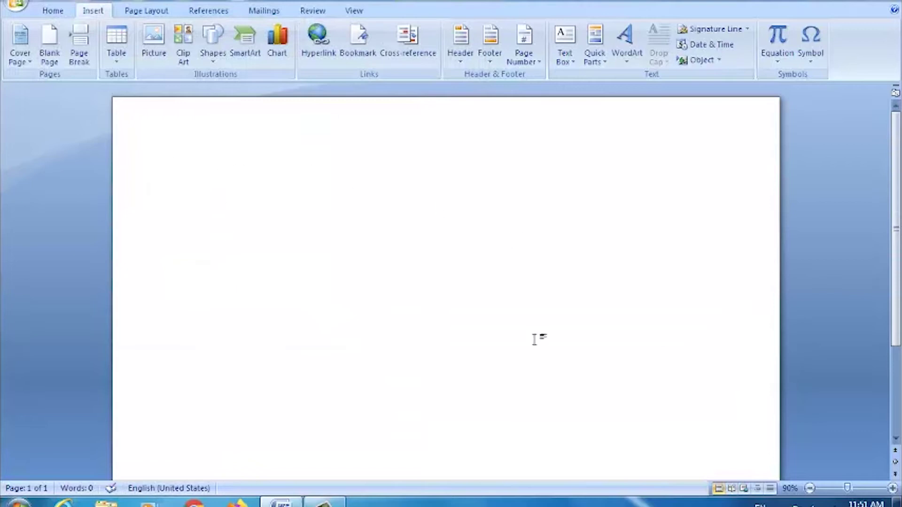
- Insert an empty 6-column by 4-row table from the Table grid
left_click(119, 65)
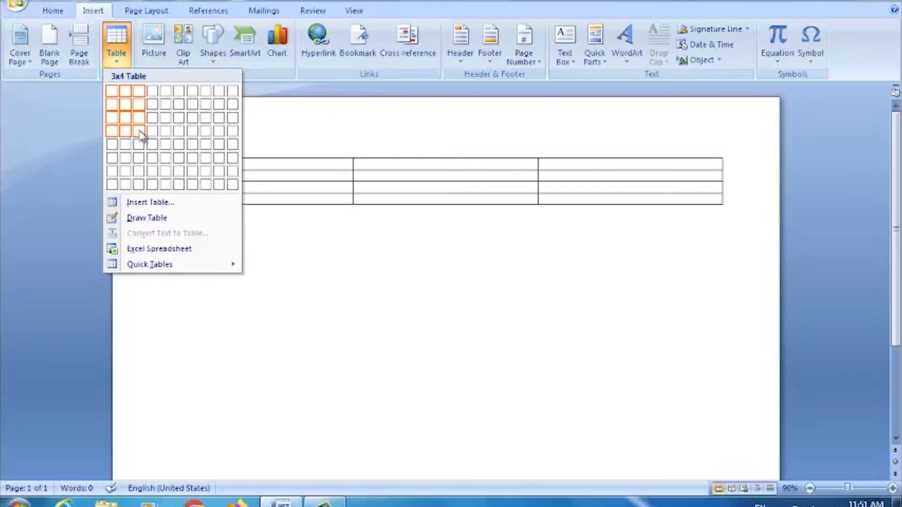
left_click(180, 131)
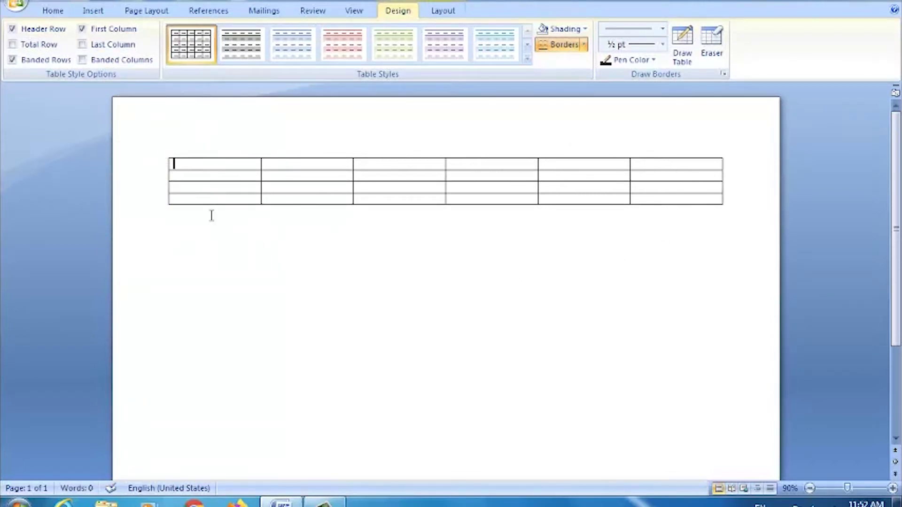
mouse_move(446, 182)
left_click(91, 11)
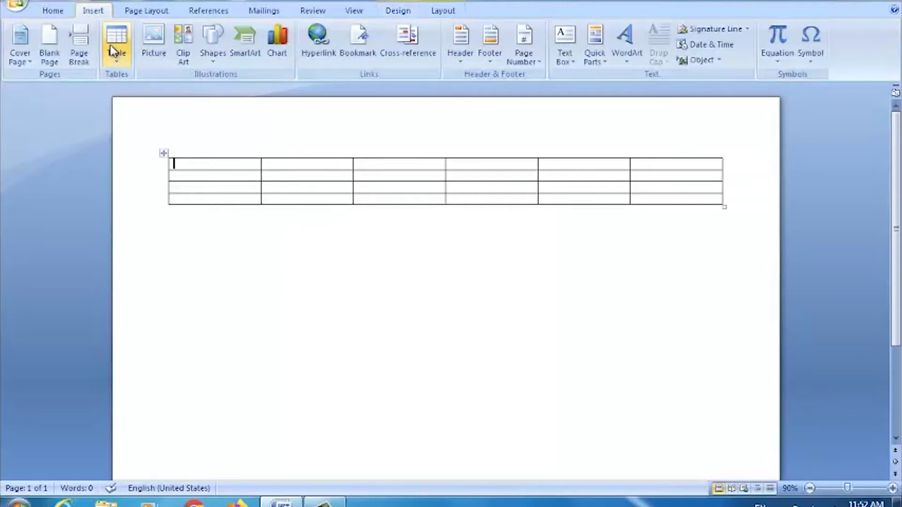
left_click(116, 52)
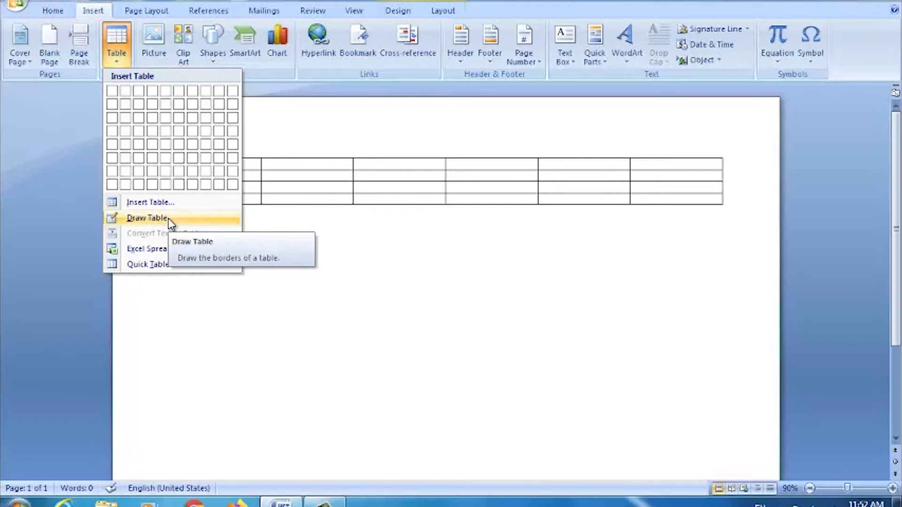
- With Draw Table, outline a box below the first table and pencil in four column and two row lines
left_click(168, 218)
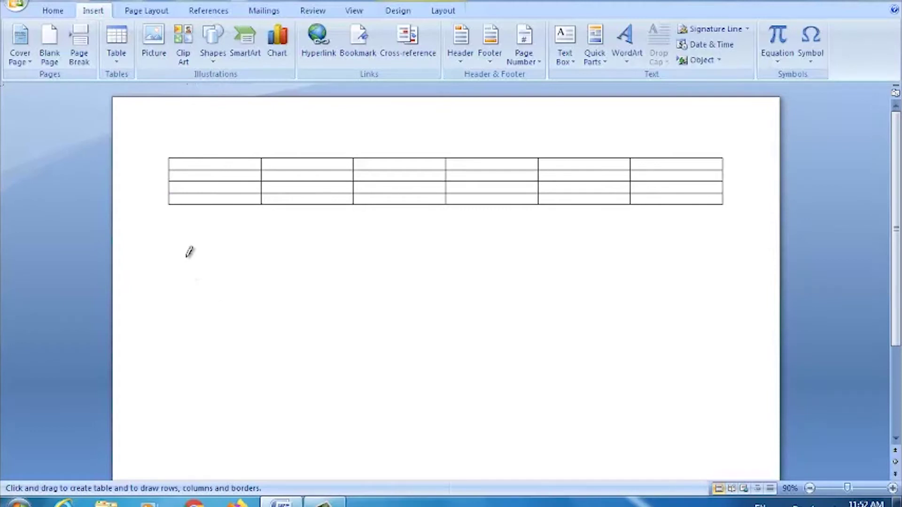
mouse_move(185, 256)
left_mouse_down()
mouse_move(199, 296)
mouse_move(492, 371)
left_mouse_up()
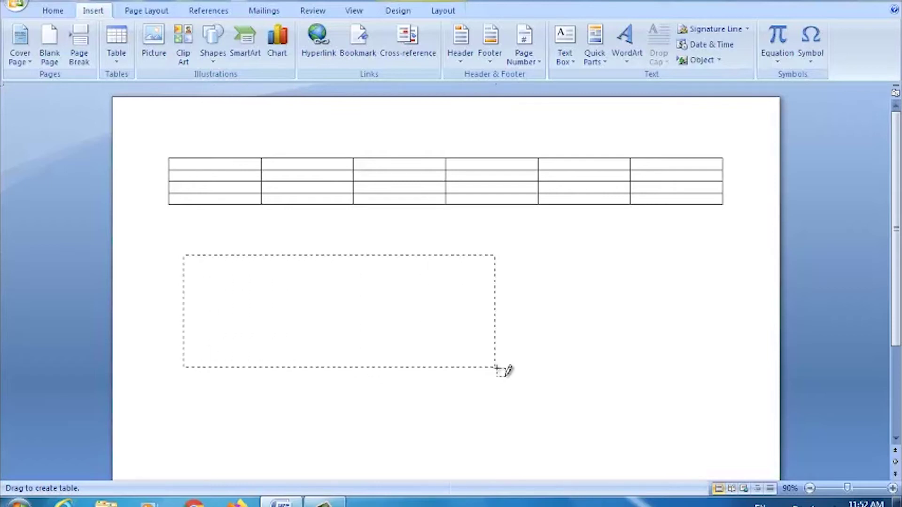
left_click_drag(492, 371, 620, 402)
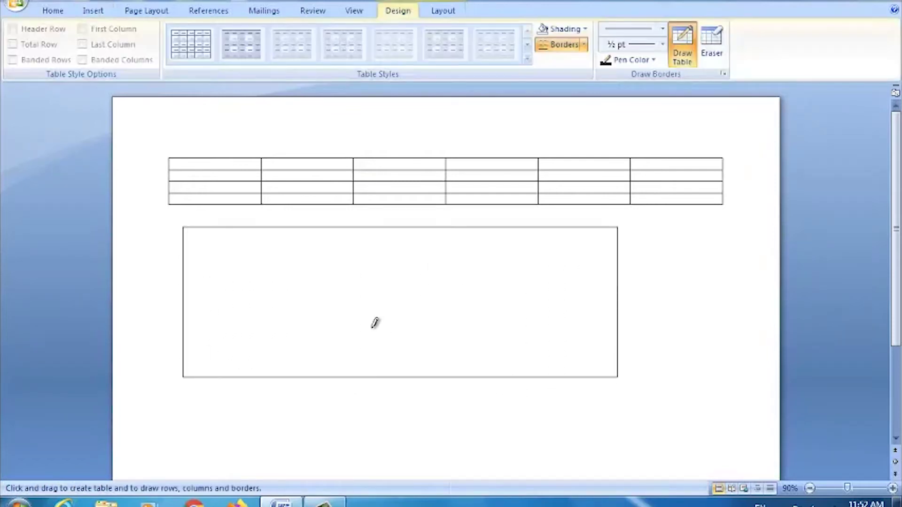
left_click_drag(233, 224, 233, 323)
left_click_drag(345, 226, 352, 323)
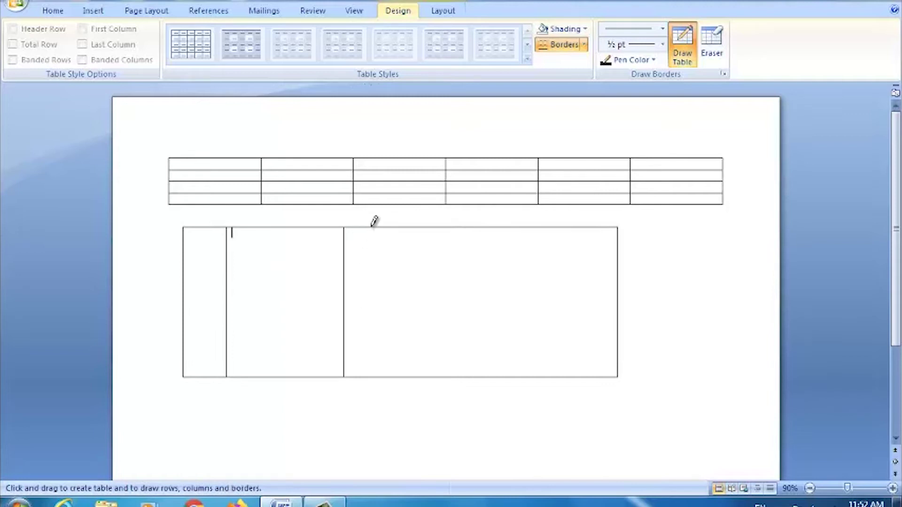
left_click_drag(382, 223, 394, 323)
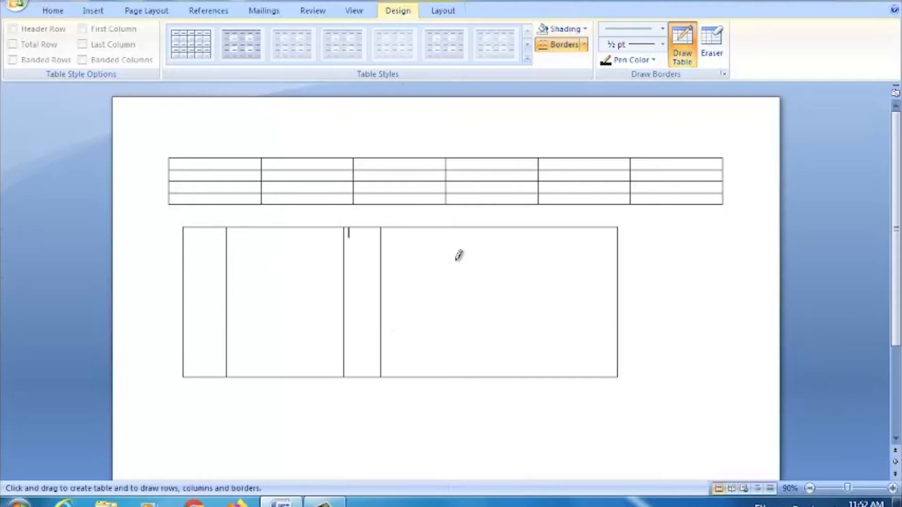
left_click_drag(491, 225, 494, 311)
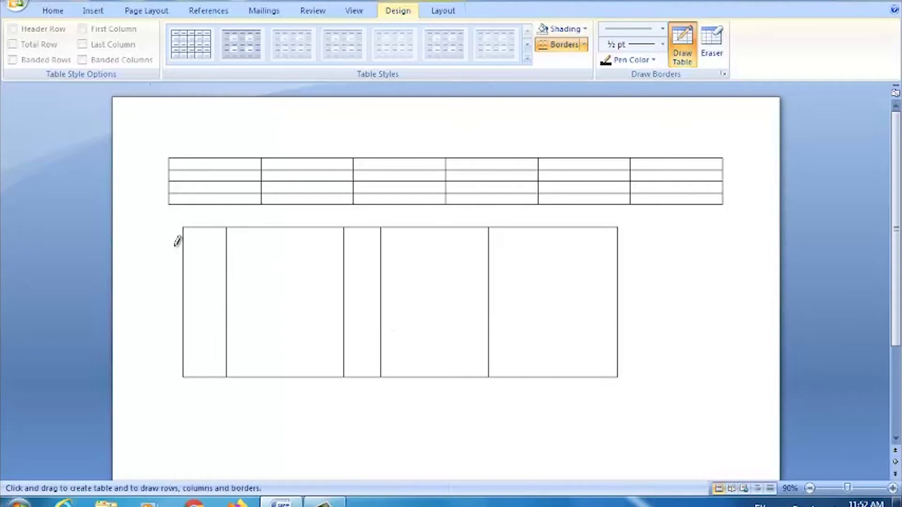
left_click_drag(190, 266, 556, 268)
left_click_drag(184, 328, 558, 324)
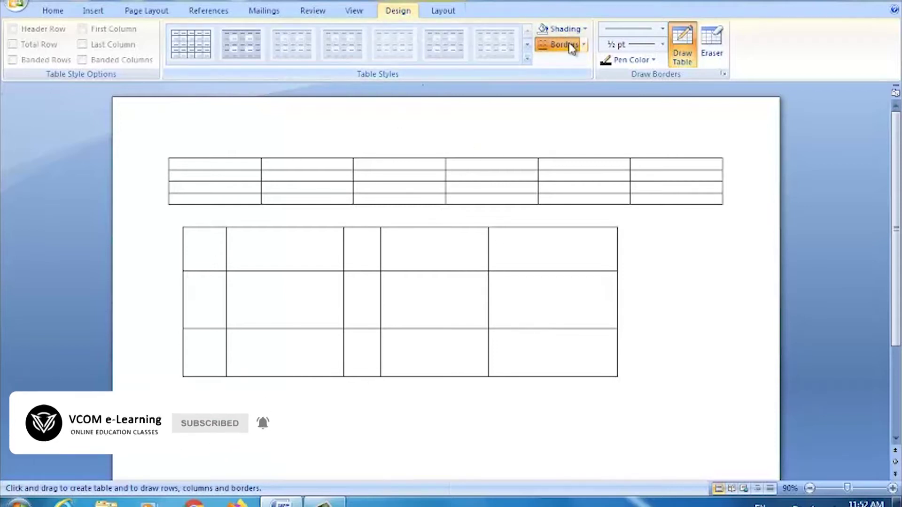
- Look through the table's Borders and Shading colour options
left_click(584, 45)
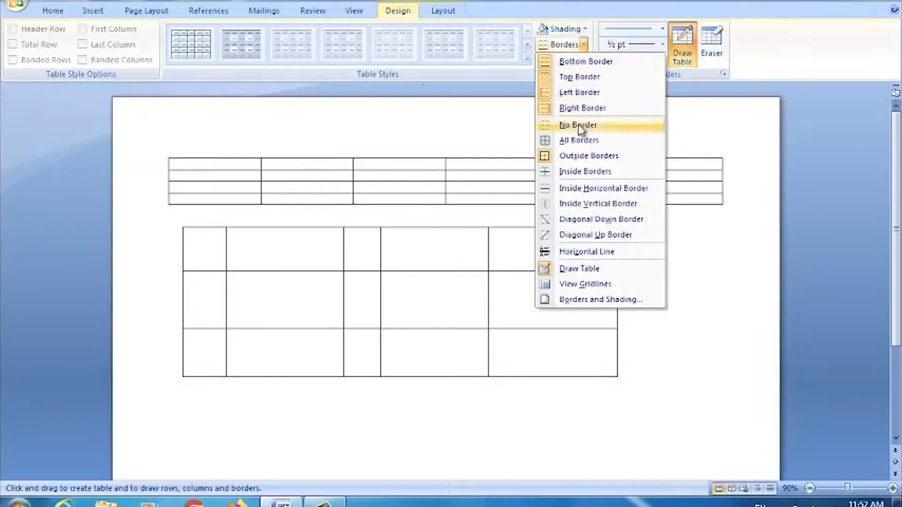
left_click(585, 29)
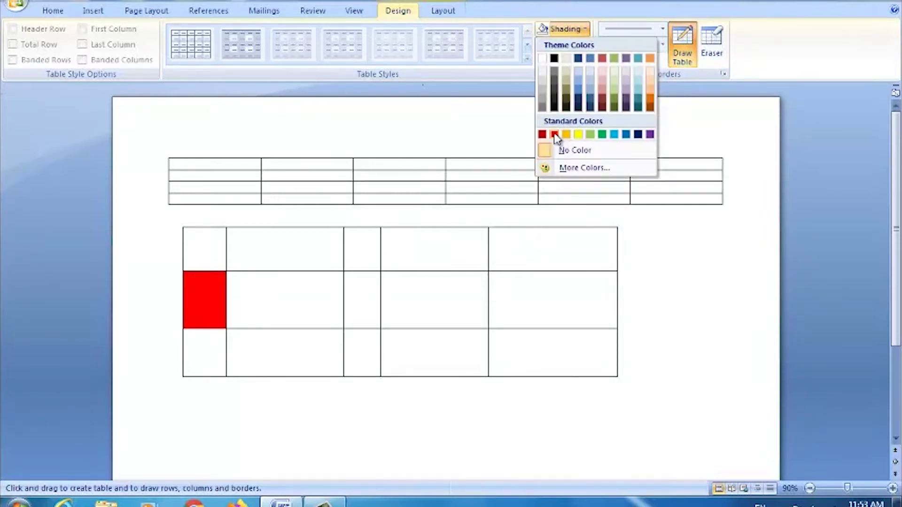
left_click(682, 44)
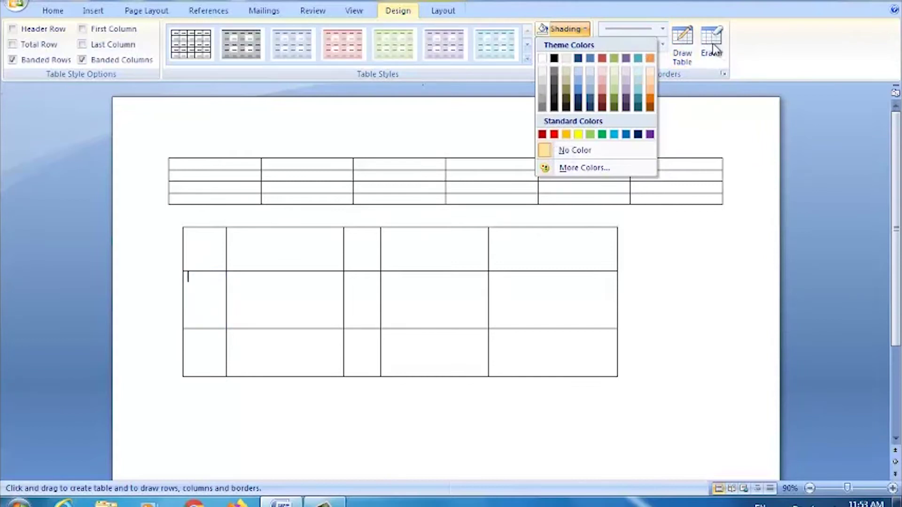
- Erase borders to merge three pairs of drawn cells, then delete both tables with Ctrl+A and Delete
left_click(714, 49)
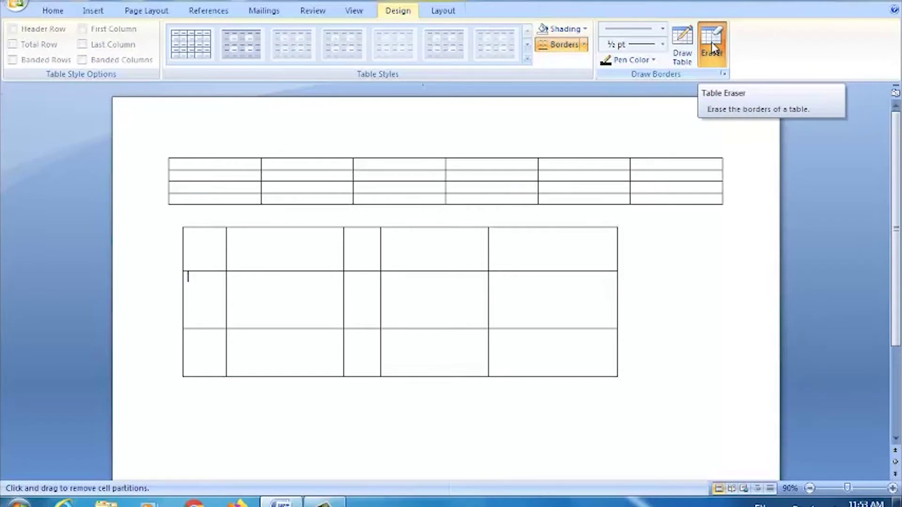
left_click(549, 271)
left_click(347, 314)
left_click(226, 249)
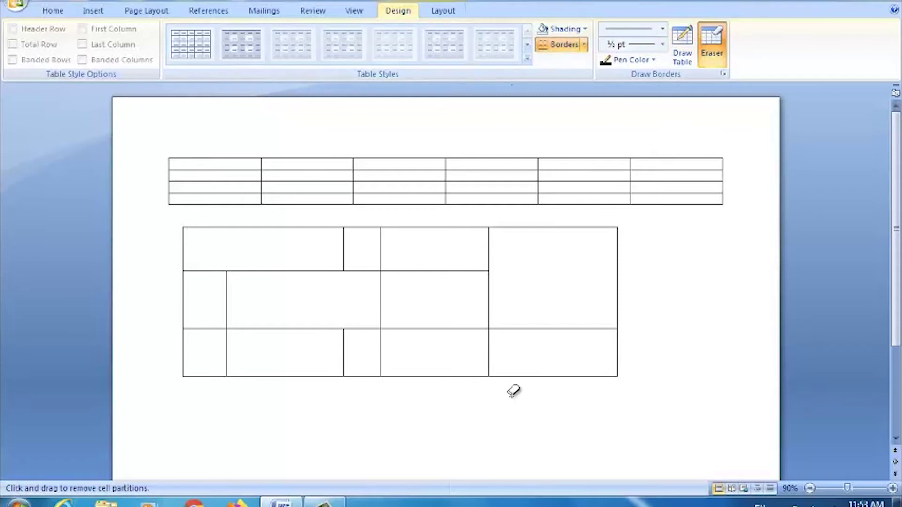
key("ctrl+a")
key("Delete")
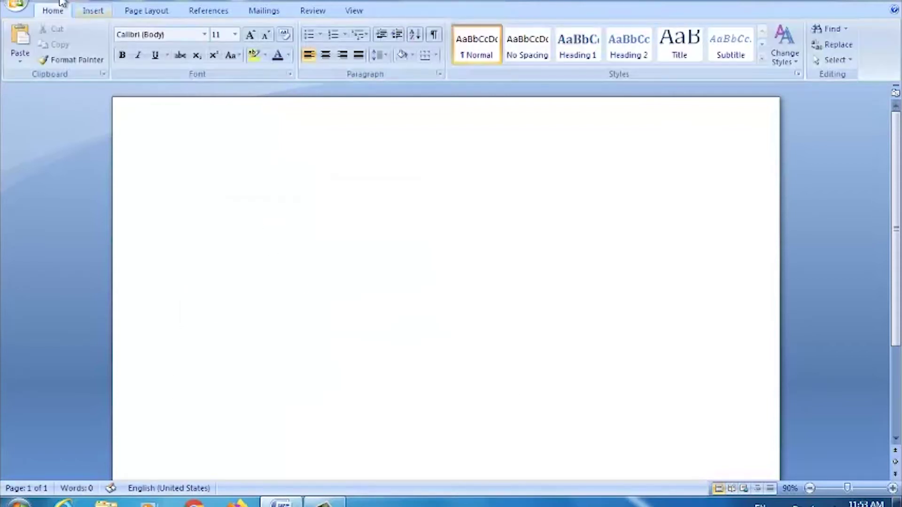
- Insert a table of 6 columns by 4 rows from the Insert tab
left_click(91, 10)
left_click(118, 65)
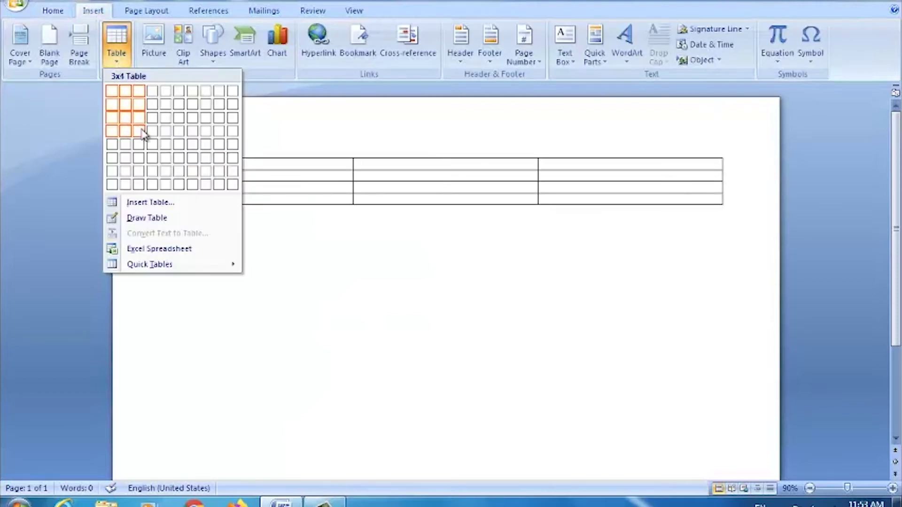
left_click(178, 134)
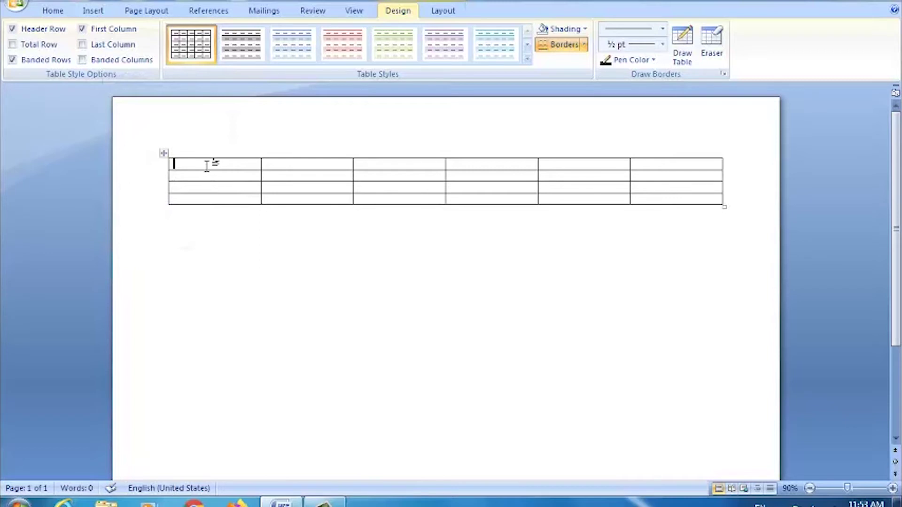
- Type the headers NAME, CLASS, HINDI, ENG, MATH and SCIENCE across the first row
type("NAMEc")
type("las")
key("BackSpace")
key("BackSpace")
key("BackSpace")
key("BackSpace")
type("e")
key("BackSpace")
type("E")
key("Tab")
type("CLAS")
key("Tab")
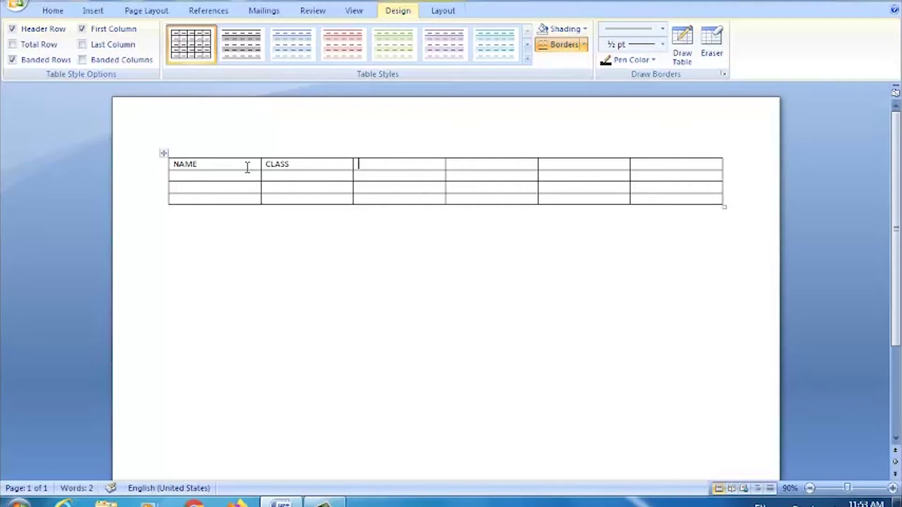
type("HINDI")
key("Tab")
type("E")
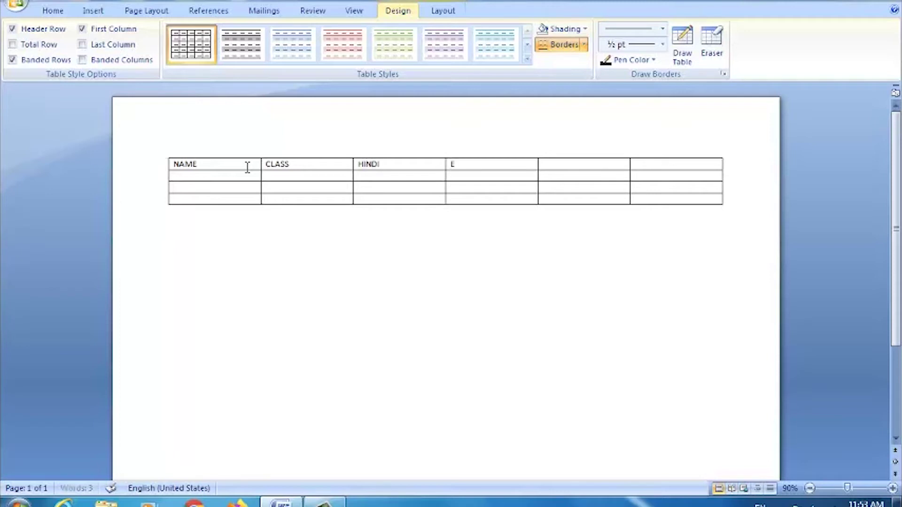
type("NG")
key("Tab")
type("MATH")
key("Tab")
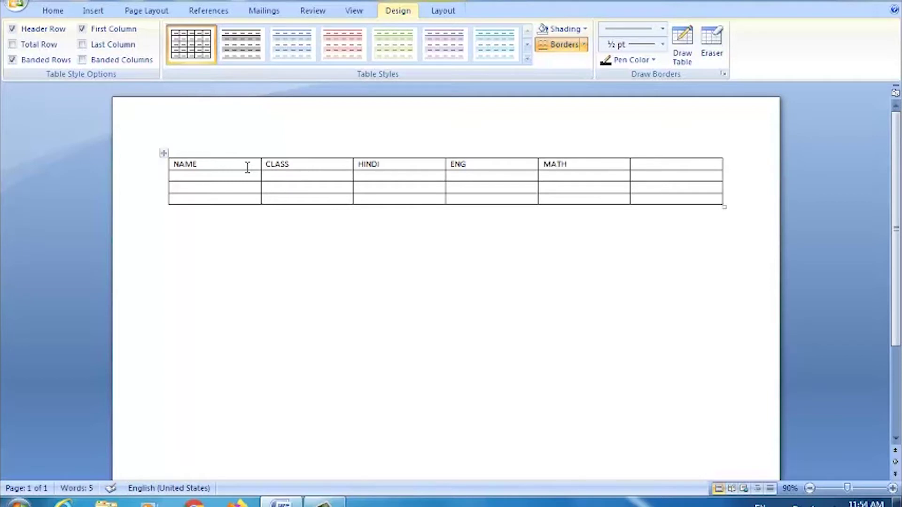
type("SCIENCE")
- Enter the student names A, B and C in the NAME column
left_click(215, 177)
type("A")
left_click(210, 187)
type("S")
key("BackSpace")
type("B")
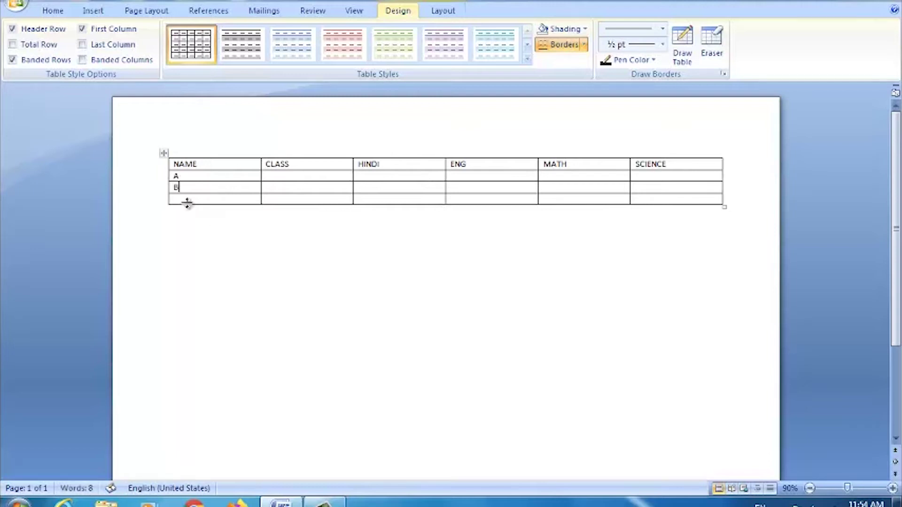
type("C")
- Fill row A's marks: CLASS 10, then 436, 98 and 25
left_click(277, 176)
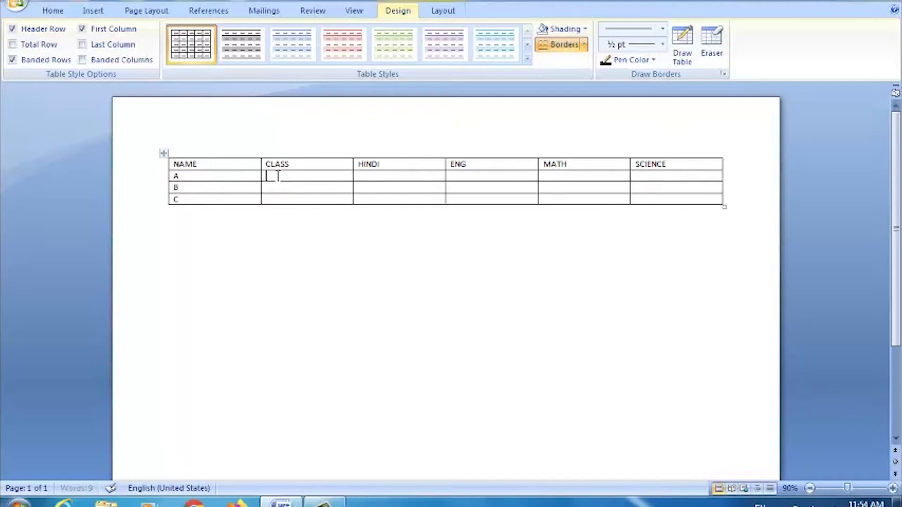
type("10")
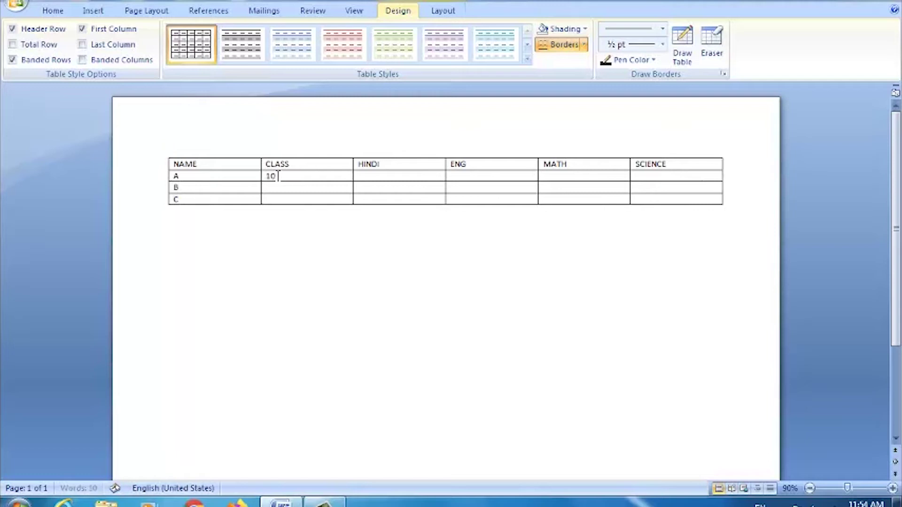
key("Tab")
type("4")
type("36")
key("Tab")
type("98")
key("Tab")
type("25")
- Fill row B's marks: 10, 25, 36, 78 and 96
key("Tab")
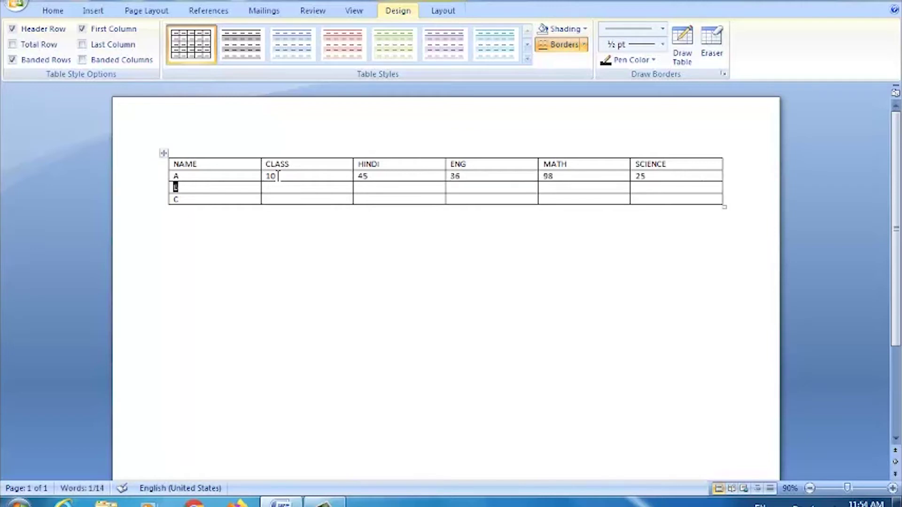
key("Tab")
type("10")
key("Tab")
type("25")
key("Tab")
type("36")
key("Tab")
type("78")
key("Tab")
type("96")
- Fill row C's marks: 10, 25, 65 and 478
key("Tab")
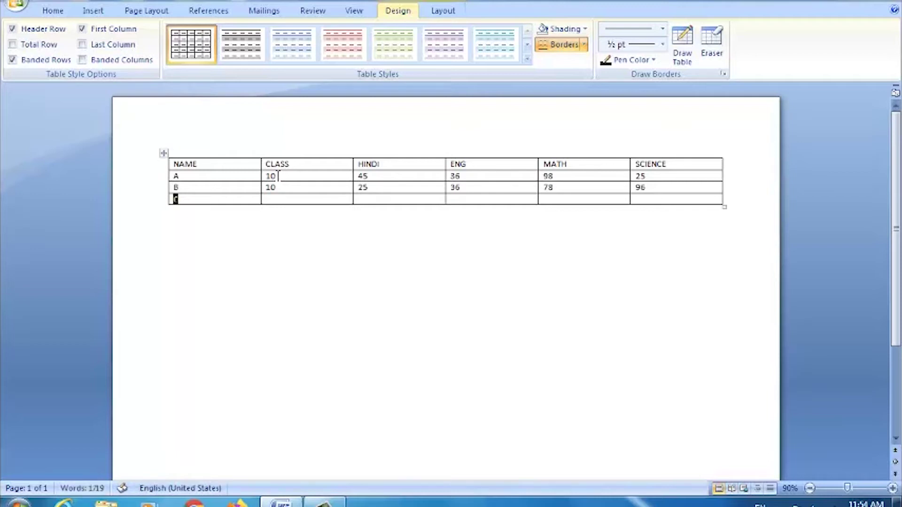
key("Tab")
type("10")
key("Tab")
type("25")
key("Tab")
type("65")
key("Tab")
type("4")
type("78")
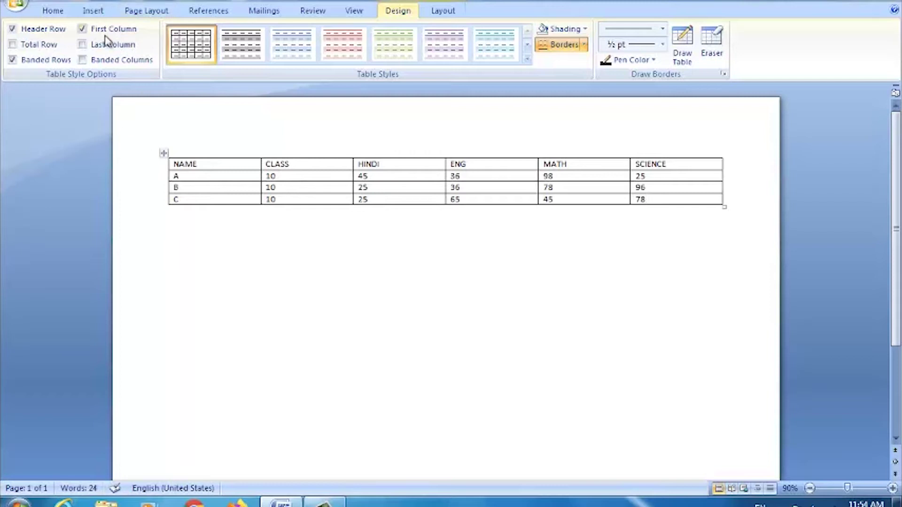
- Select the whole marks table and show the Table Tools Design options
left_click(94, 11)
left_click(117, 56)
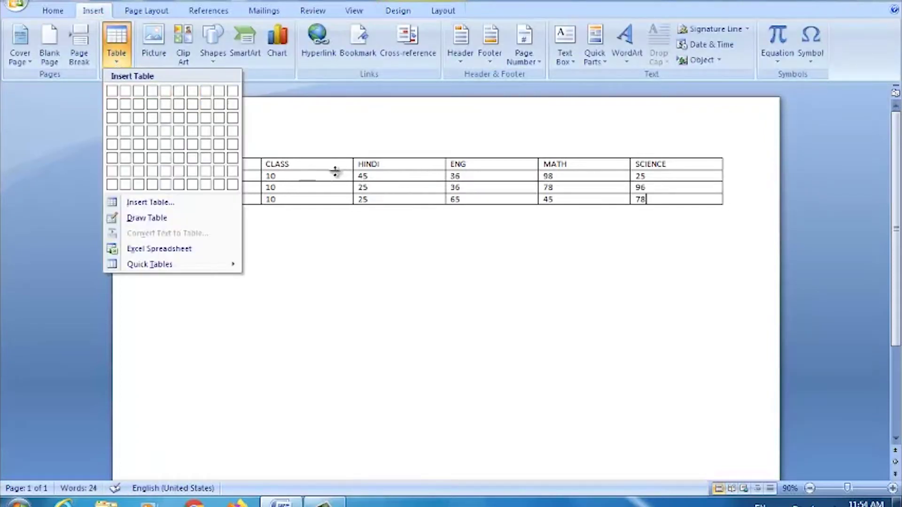
key("Escape")
left_click_drag(236, 164, 656, 223)
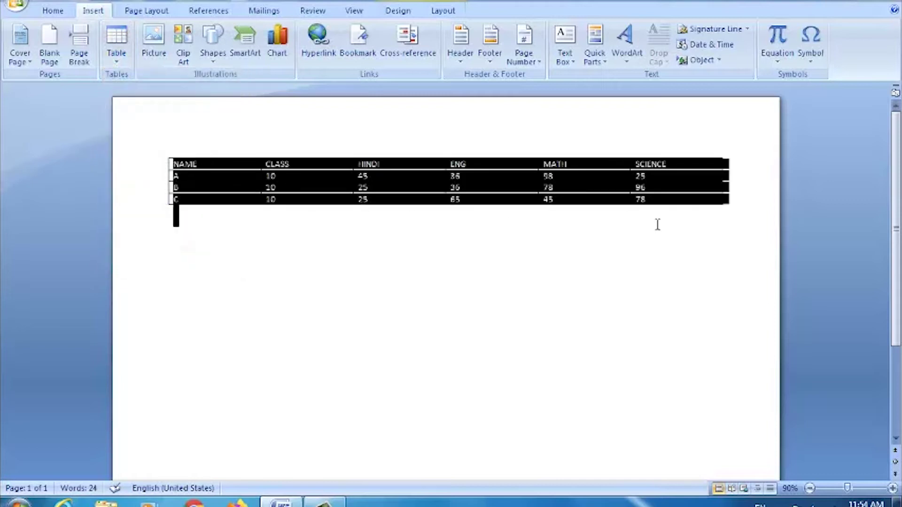
left_click(399, 13)
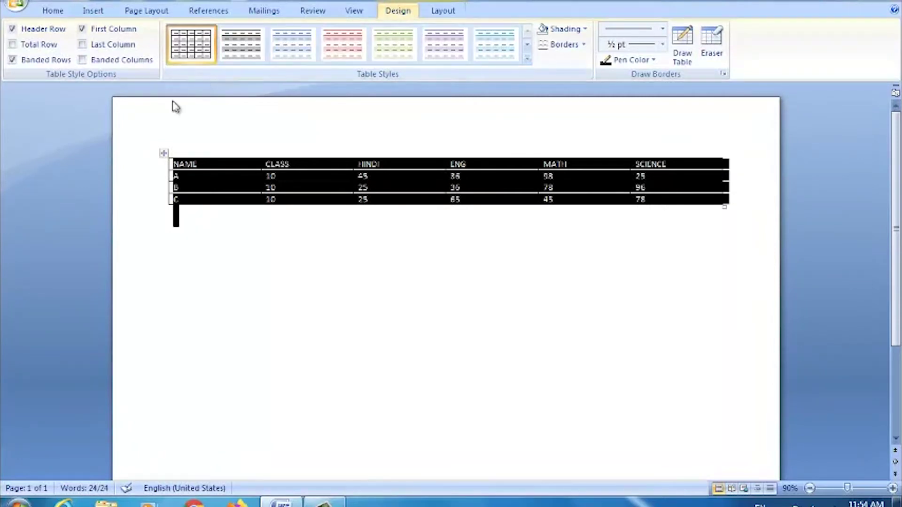
left_click(277, 234)
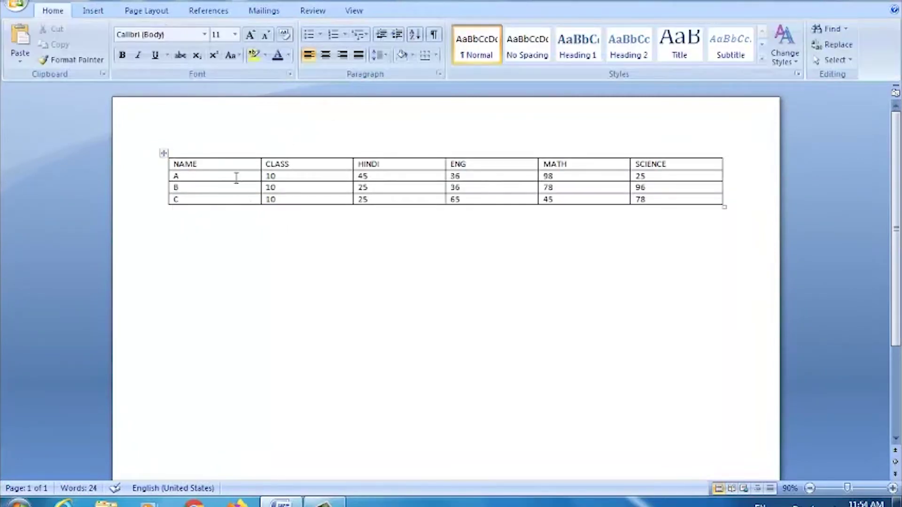
left_click_drag(222, 169, 681, 197)
left_click(398, 10)
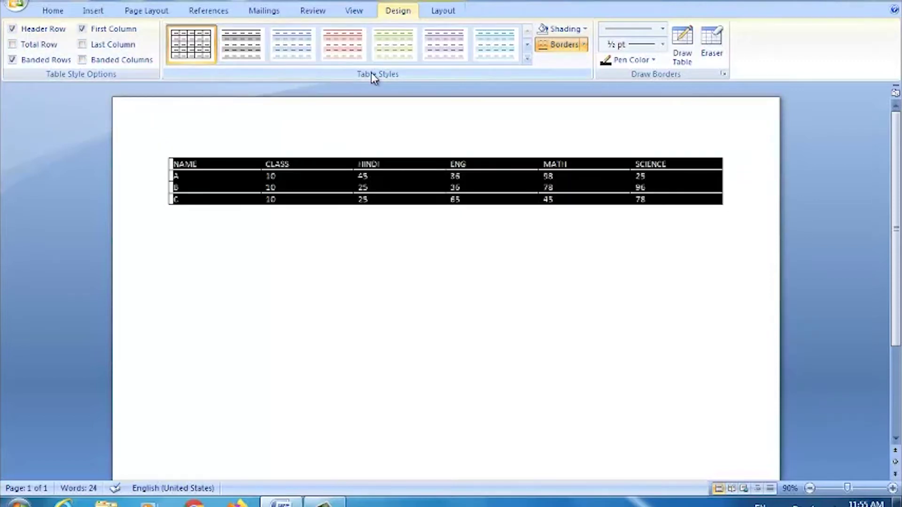
- Apply the purple style from the Table Styles gallery, then select the header row
left_click(527, 59)
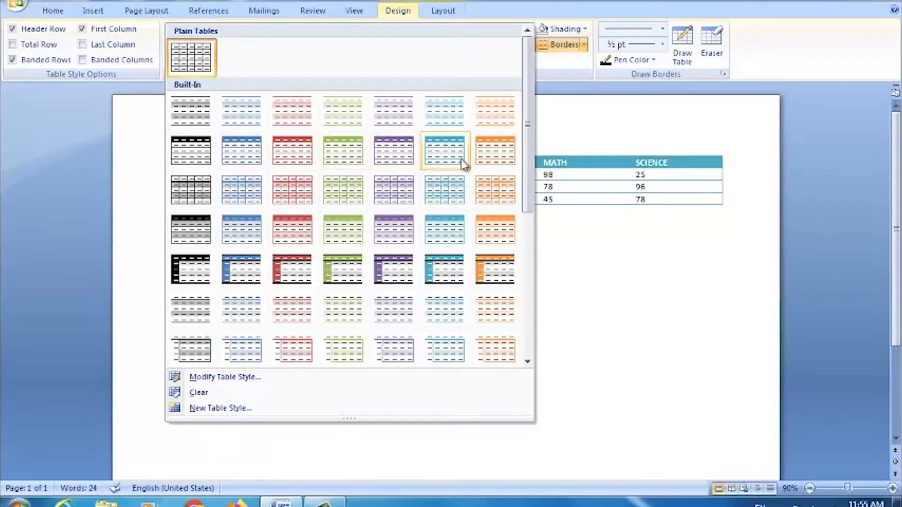
left_click(391, 163)
left_click(522, 220)
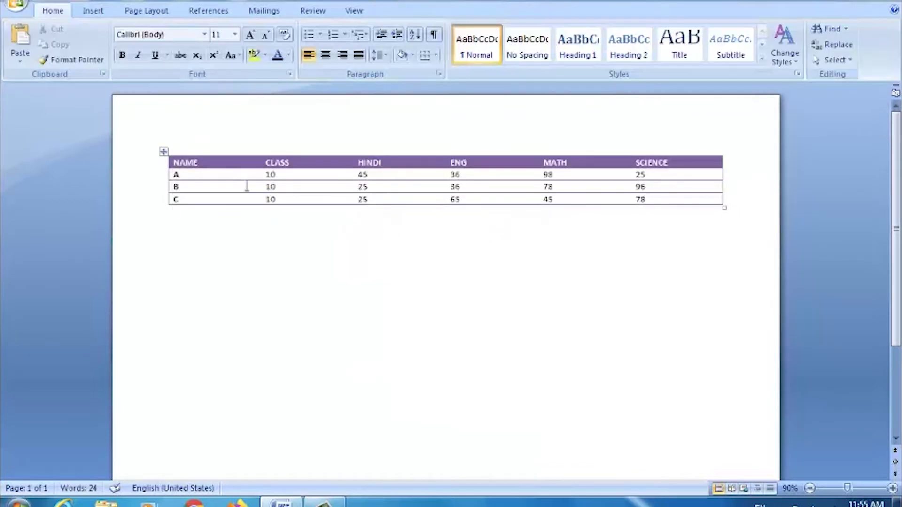
left_click_drag(202, 168, 647, 211)
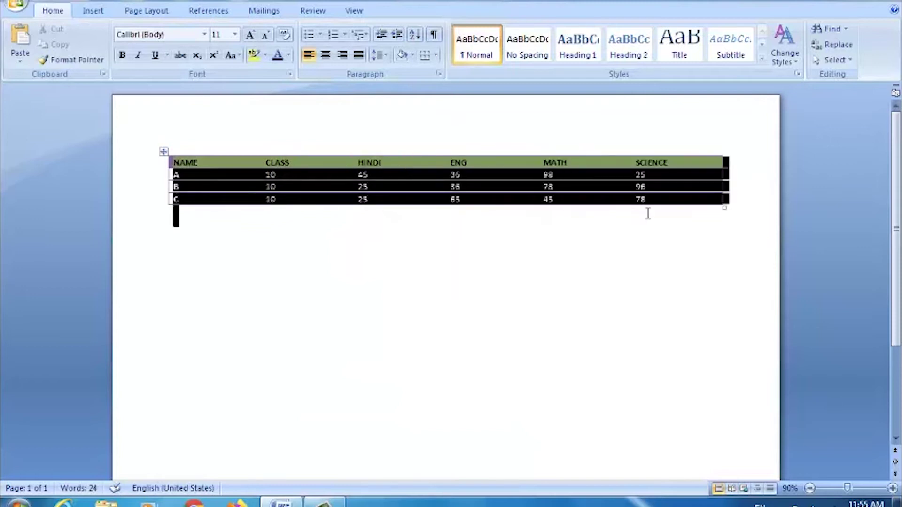
left_click(155, 142)
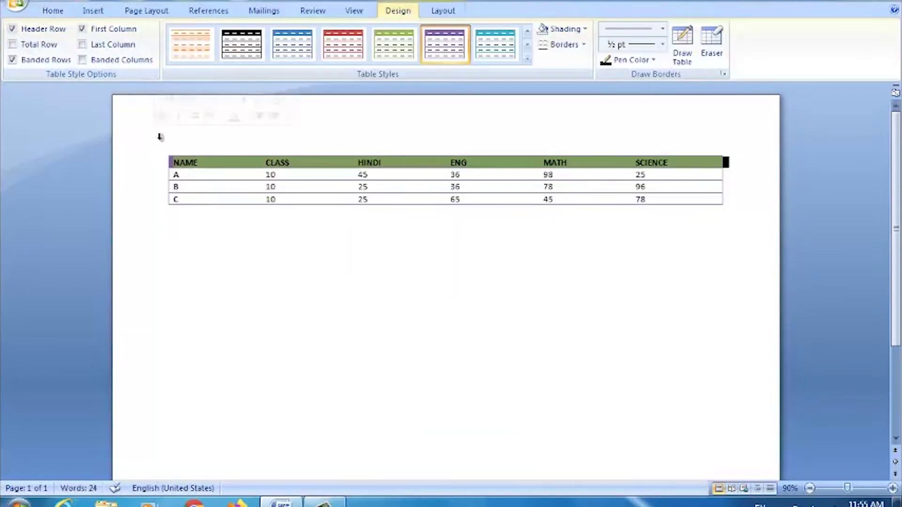
left_click_drag(189, 170, 226, 157)
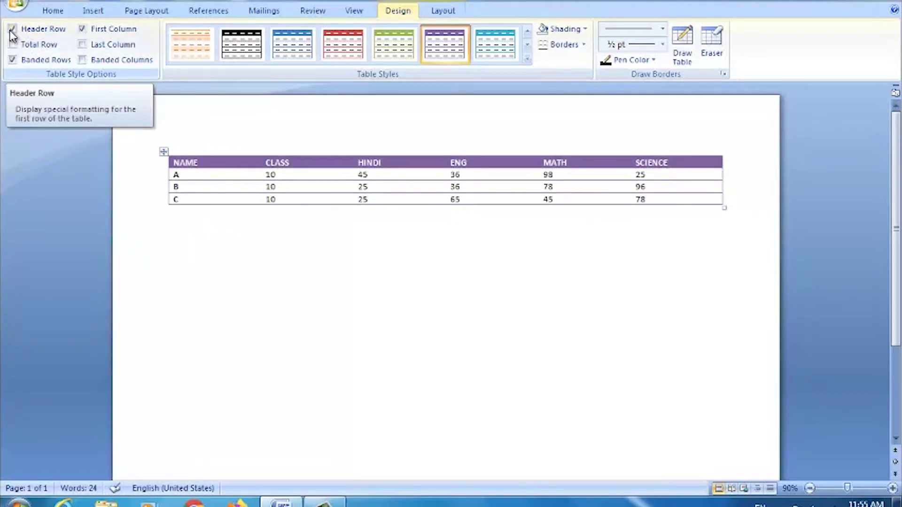
- Try the Header Row and Total Row options, leaving both turned off
left_click(13, 29)
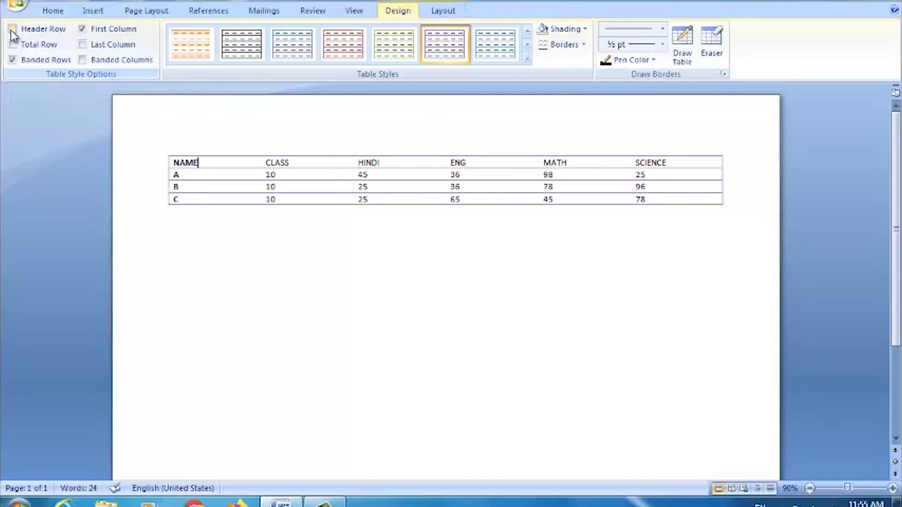
left_click(13, 30)
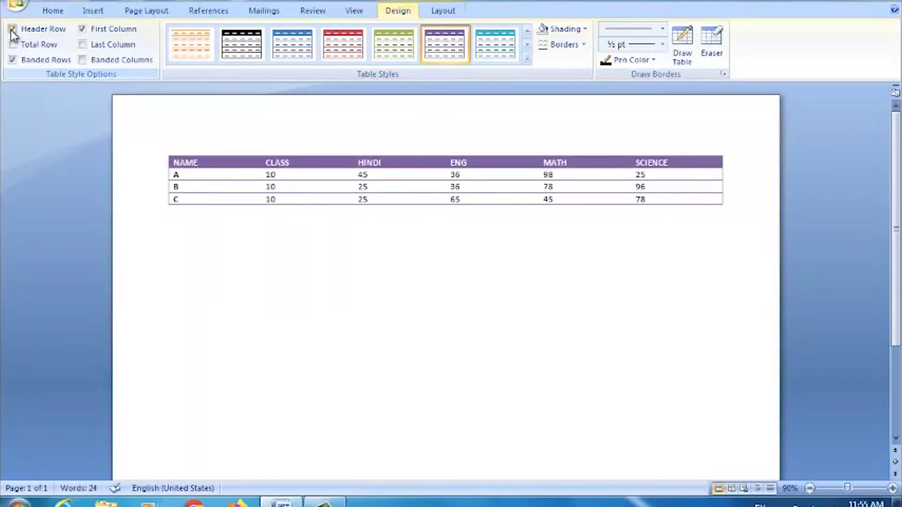
left_click(13, 30)
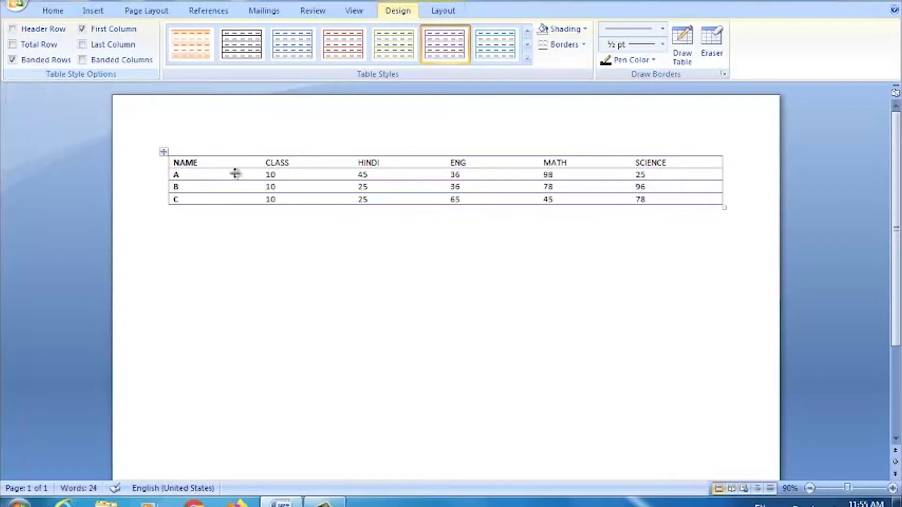
mouse_move(352, 179)
left_click(13, 30)
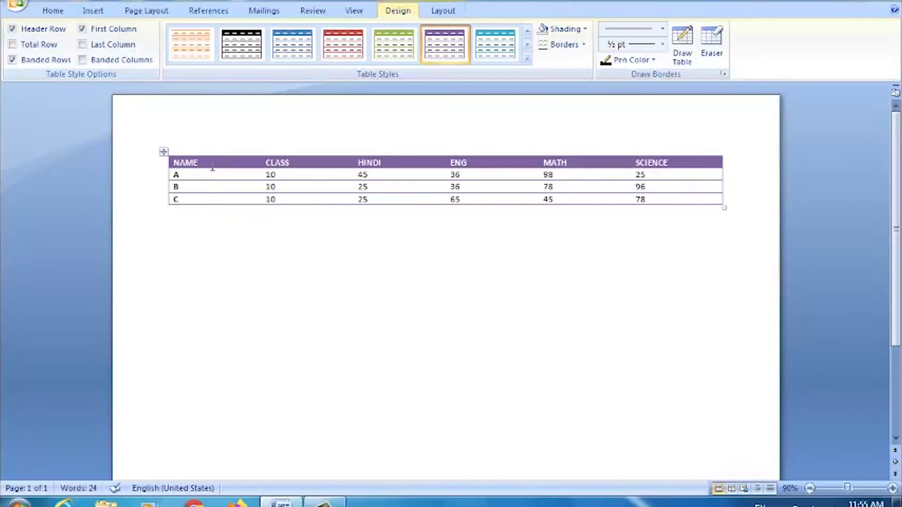
left_click(13, 30)
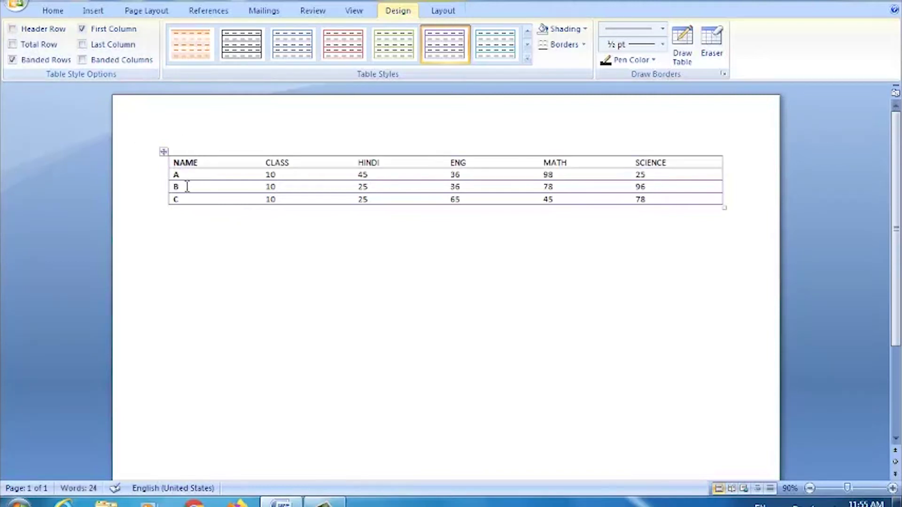
left_click(13, 45)
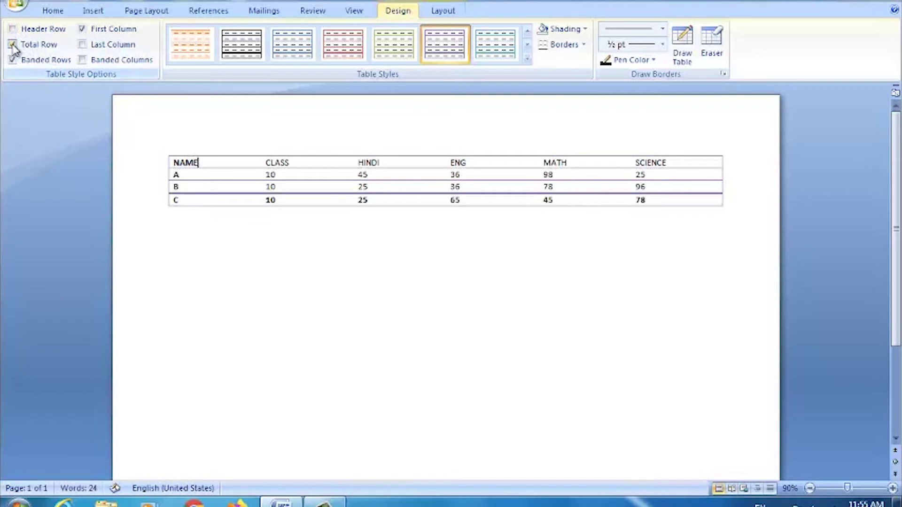
left_click(13, 44)
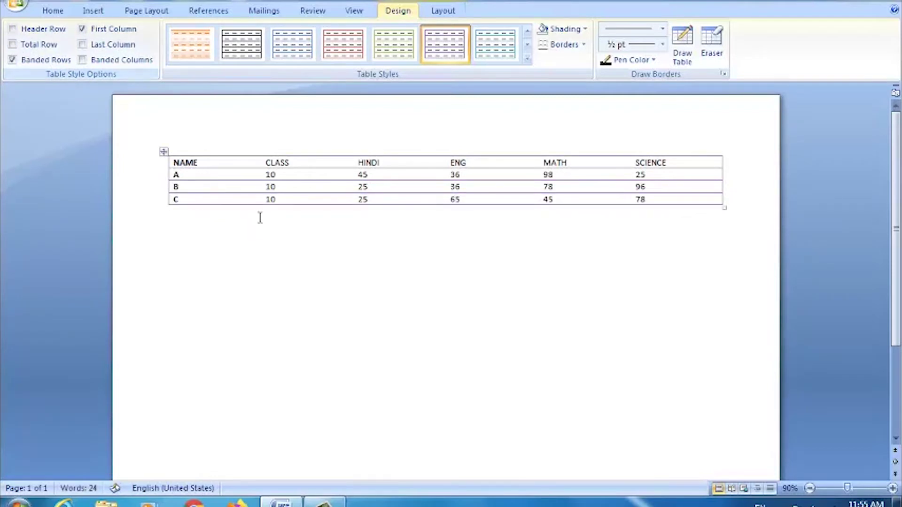
left_click(13, 44)
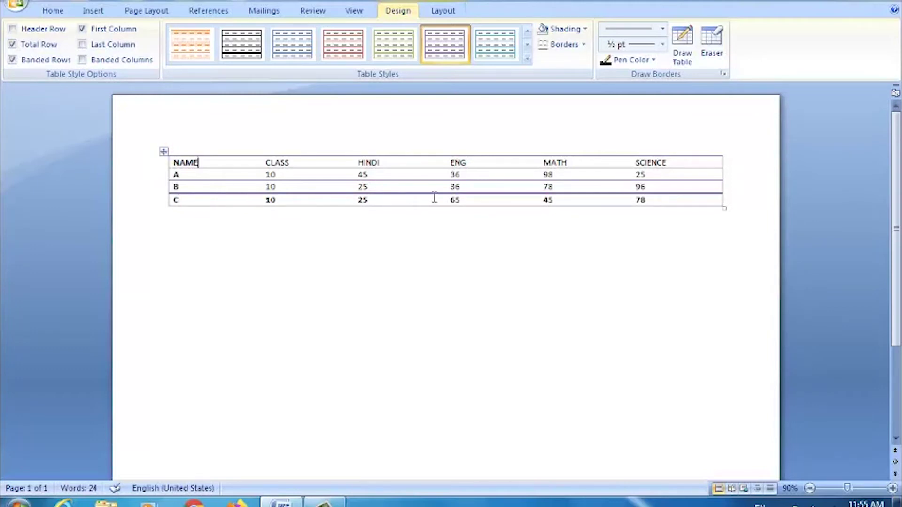
left_click(13, 44)
- Toggle Banded Rows and Banded Columns, leaving both turned on
left_click(14, 65)
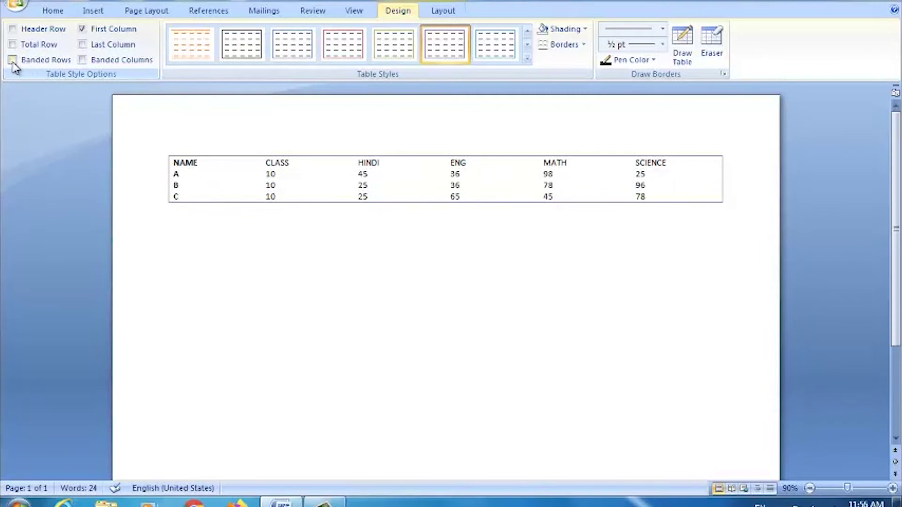
left_click(13, 61)
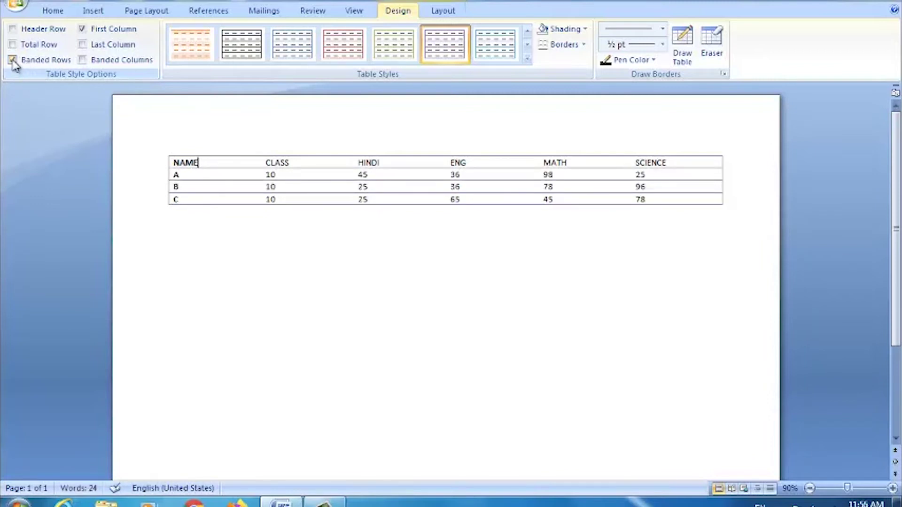
mouse_move(122, 60)
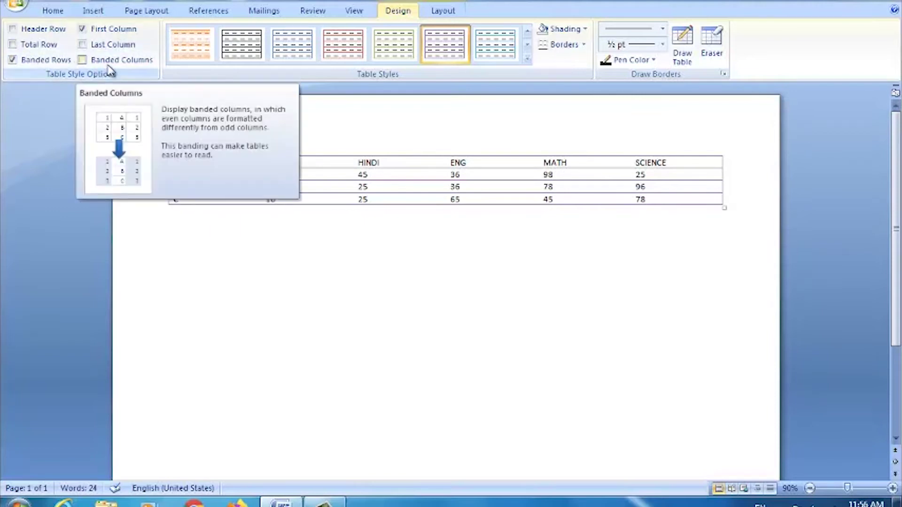
left_click(83, 61)
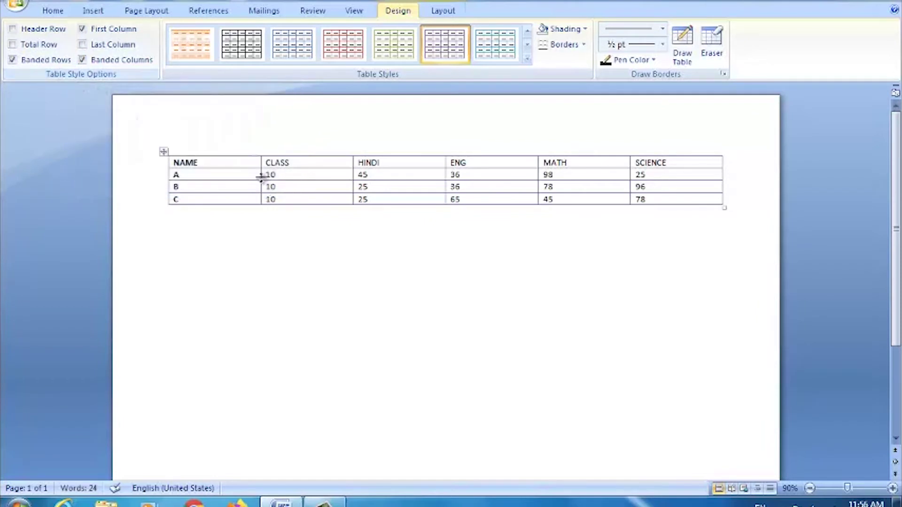
mouse_move(444, 187)
left_click(83, 60)
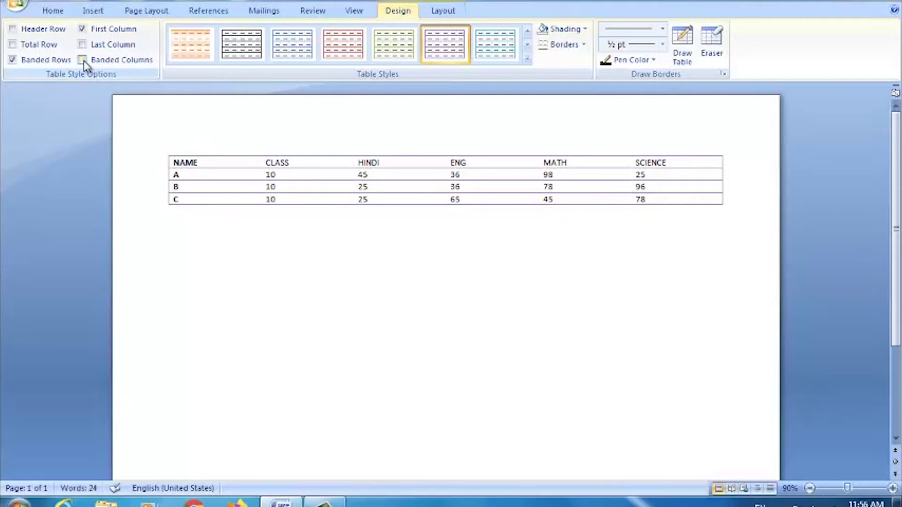
left_click(83, 60)
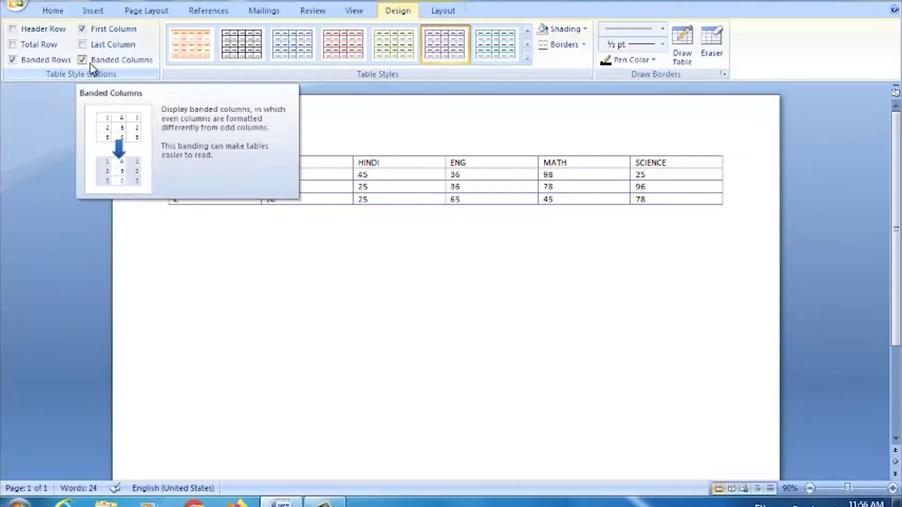
- Restore the header row and turn off First Column and Last Column emphasis
left_click(12, 28)
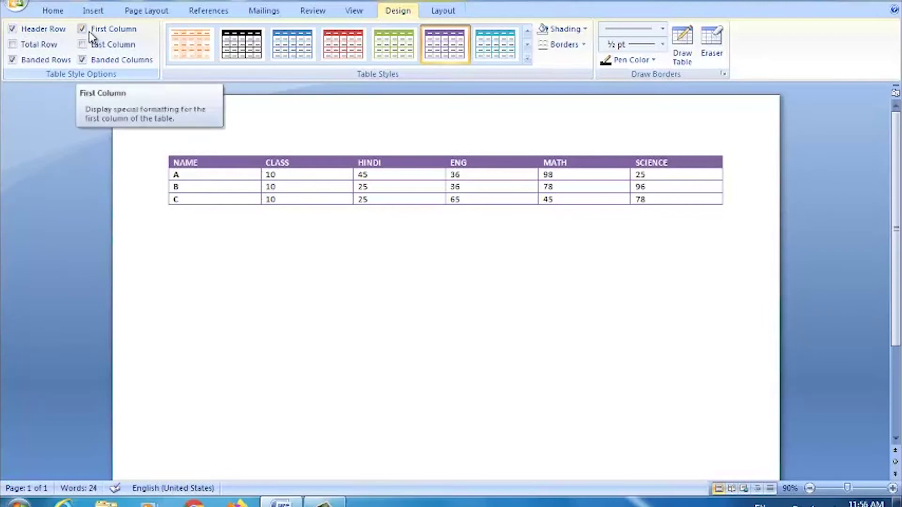
left_click(82, 44)
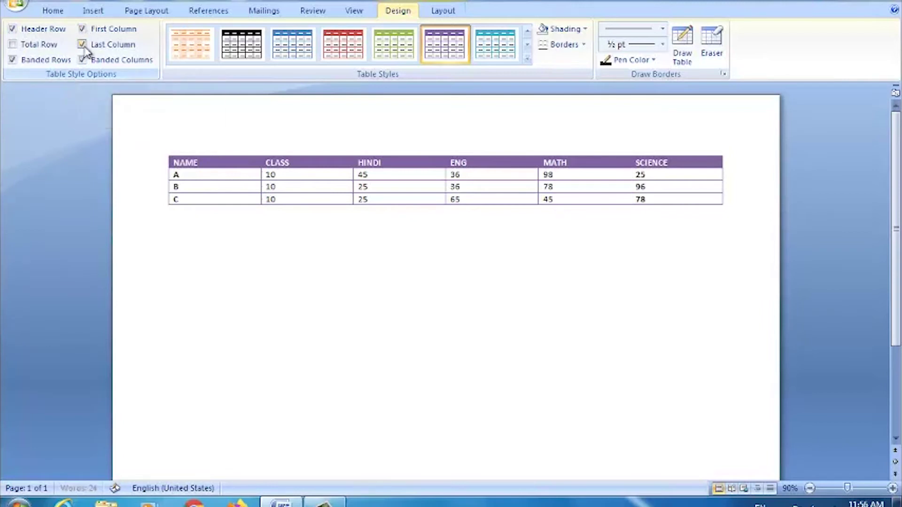
left_click(83, 44)
left_click(83, 30)
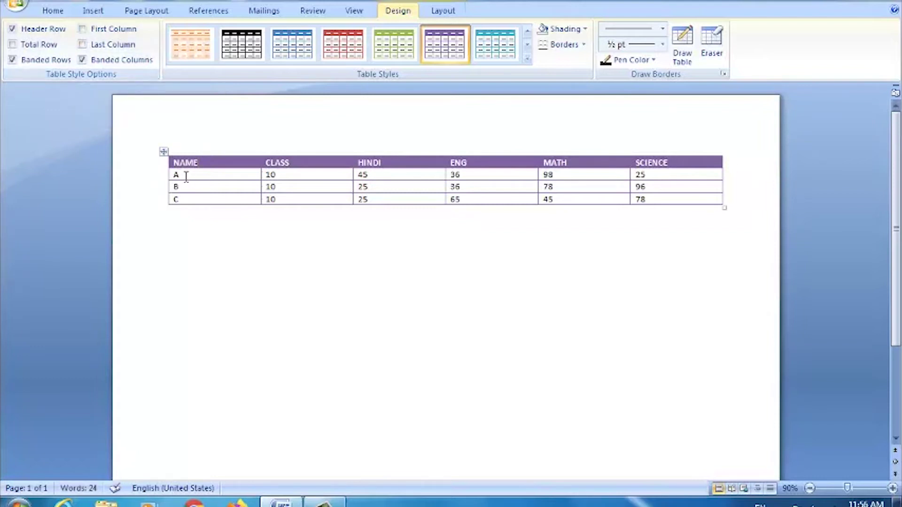
left_click(83, 29)
left_click(82, 44)
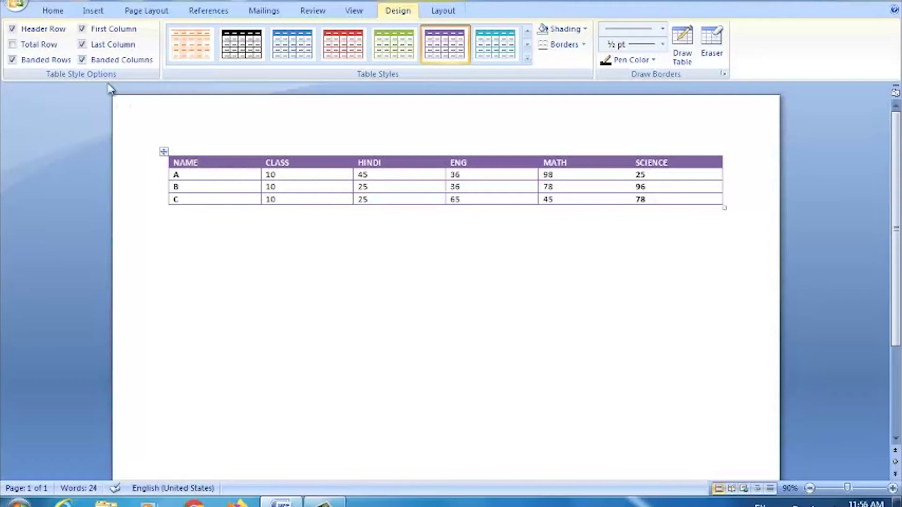
left_click(82, 44)
left_click(82, 28)
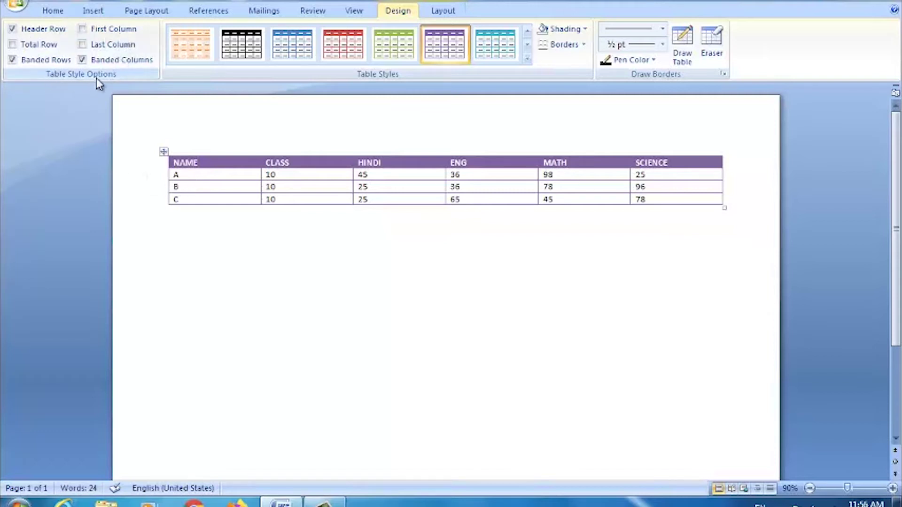
left_click(584, 46)
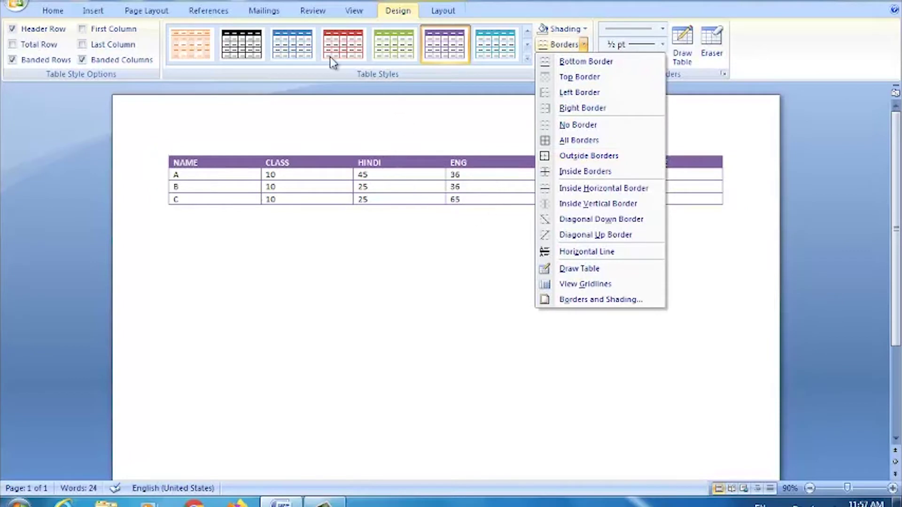
- Try the orange, Table Grid and light cyan styles, then settle on the green style
left_click(196, 46)
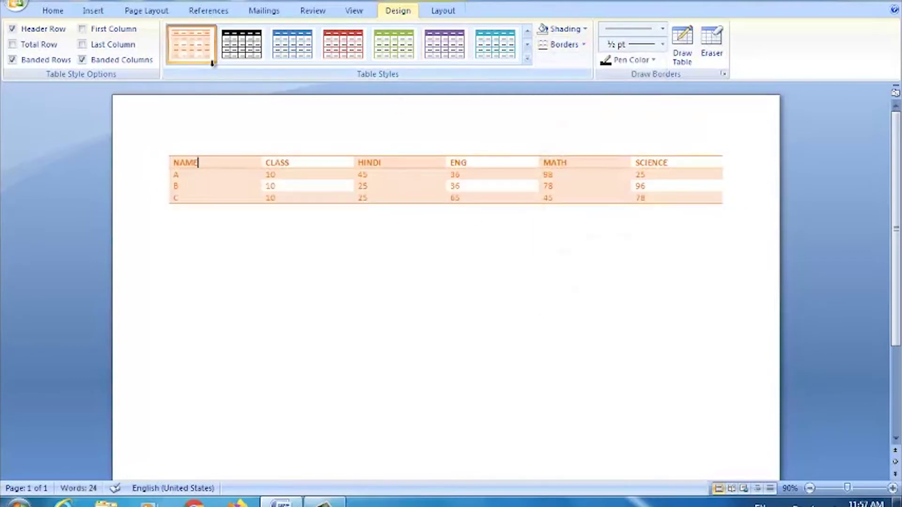
left_click(301, 155)
left_click(235, 183)
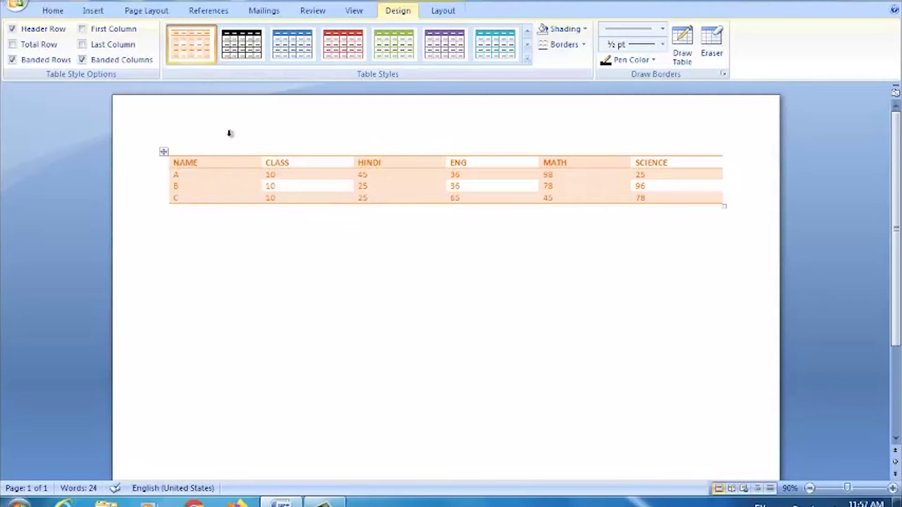
left_click(526, 60)
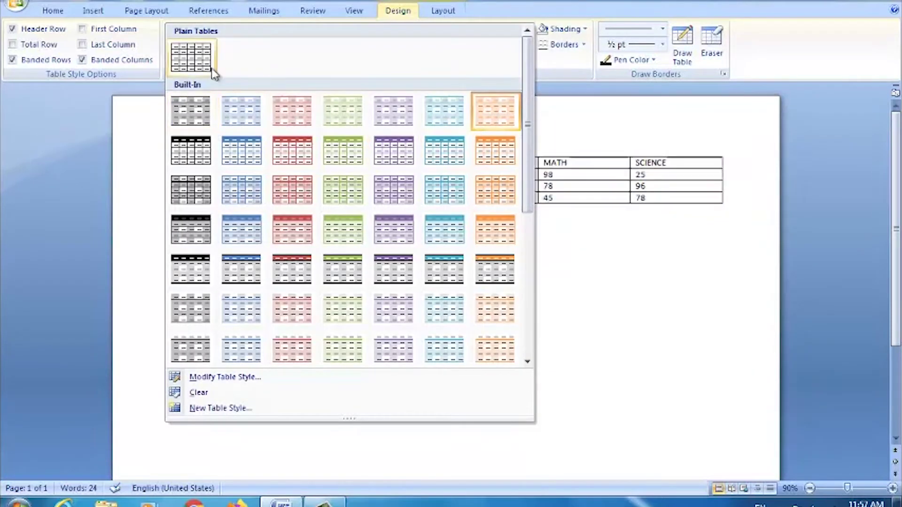
left_click(193, 63)
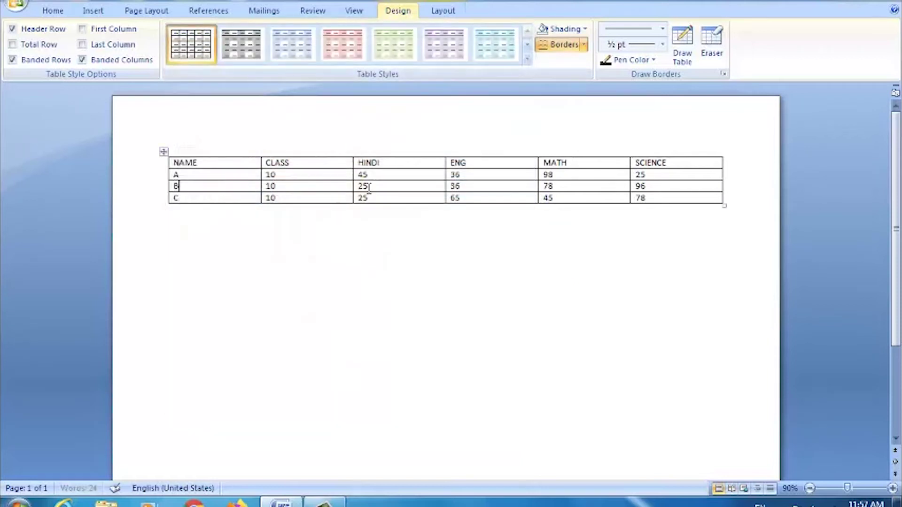
left_click(491, 56)
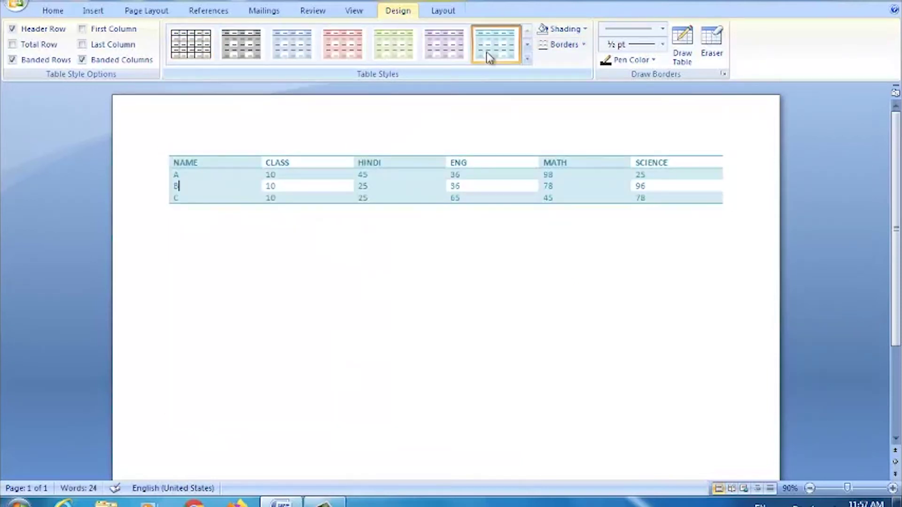
left_click(392, 58)
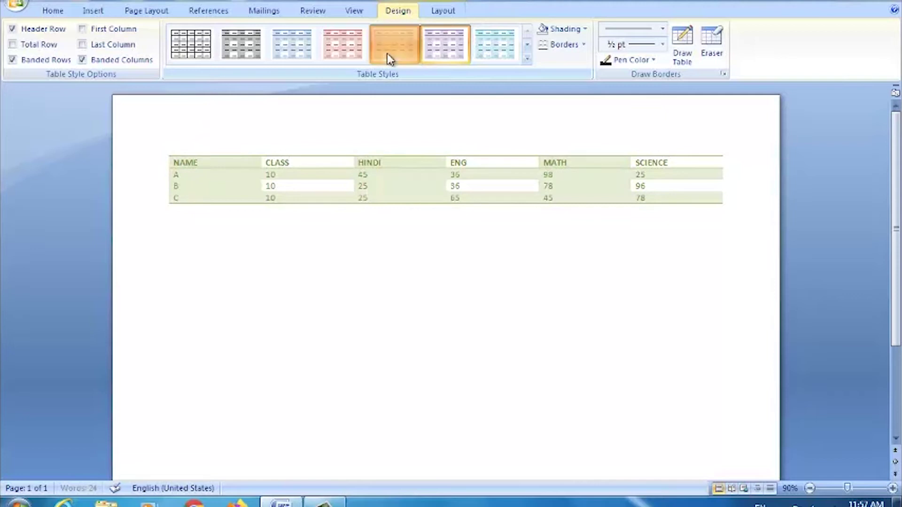
left_click(583, 45)
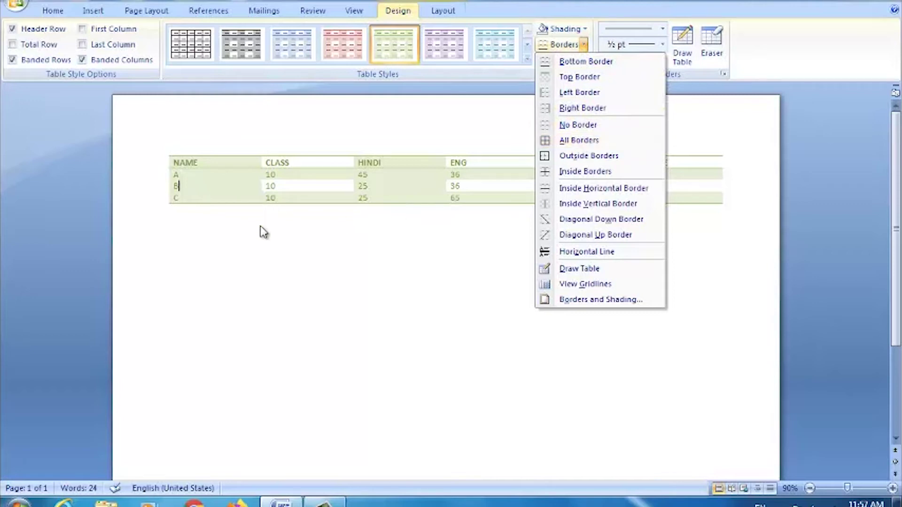
- Select the whole table from NAME to SCIENCE and apply All Borders
left_click(227, 197)
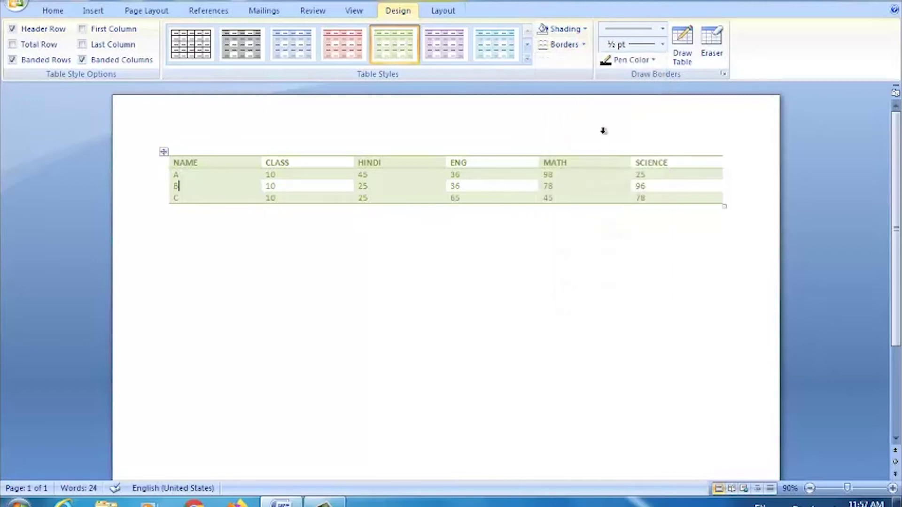
left_click(584, 45)
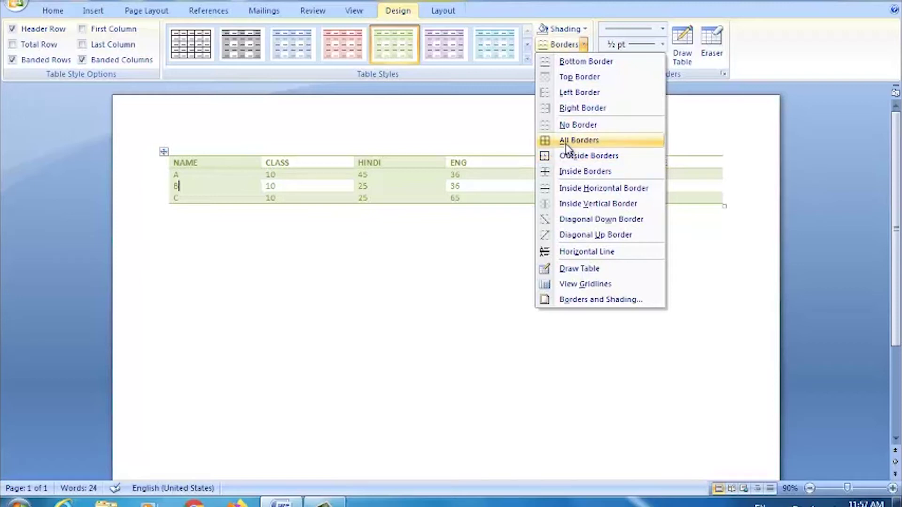
left_click(566, 143)
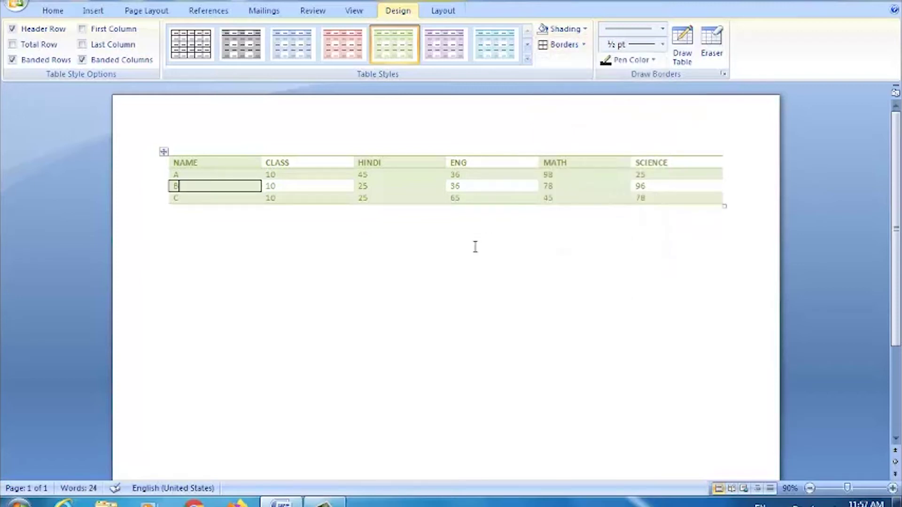
left_click(423, 222)
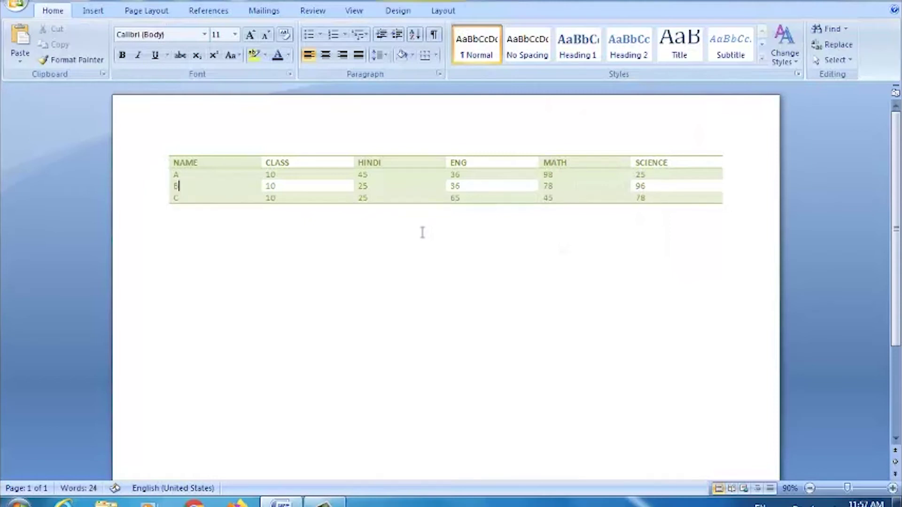
left_click_drag(191, 162, 657, 187)
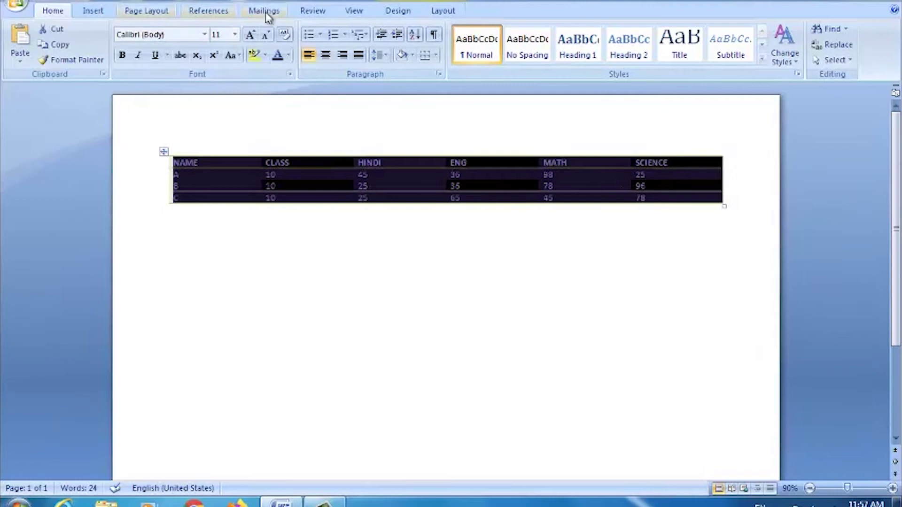
left_click(390, 12)
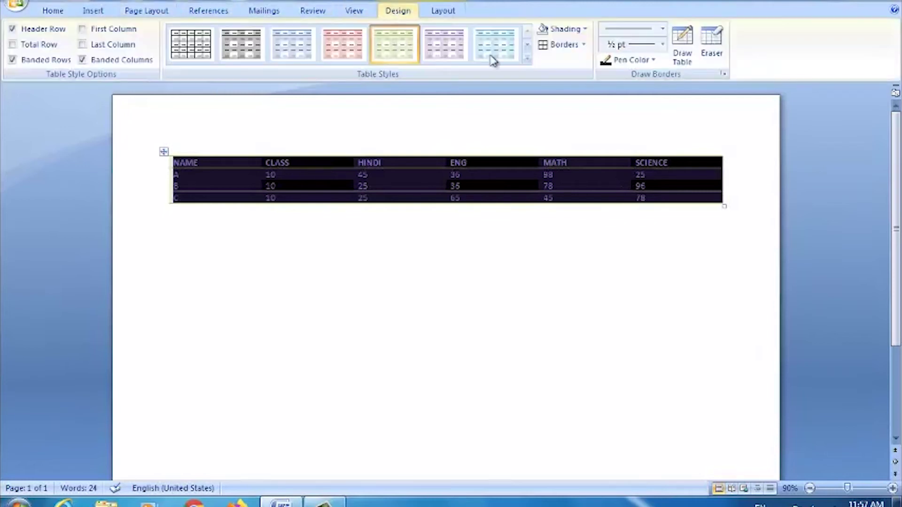
left_click(583, 45)
left_click(579, 140)
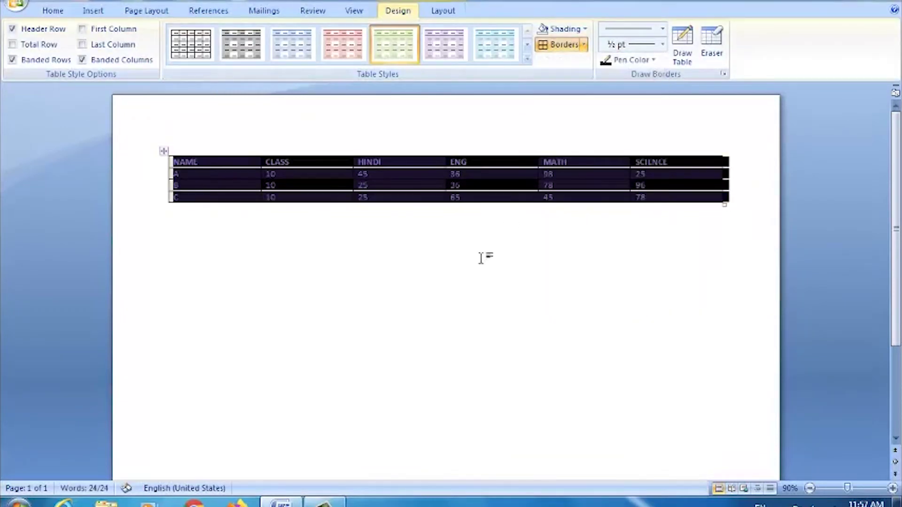
left_click(343, 233)
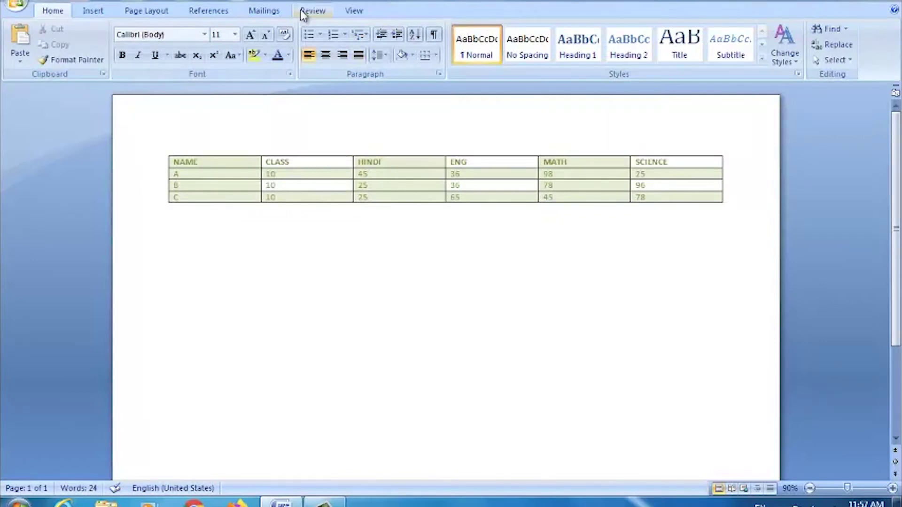
- Select the NAME, CLASS and HINDI columns and preview shading colours without applying any
left_click(91, 14)
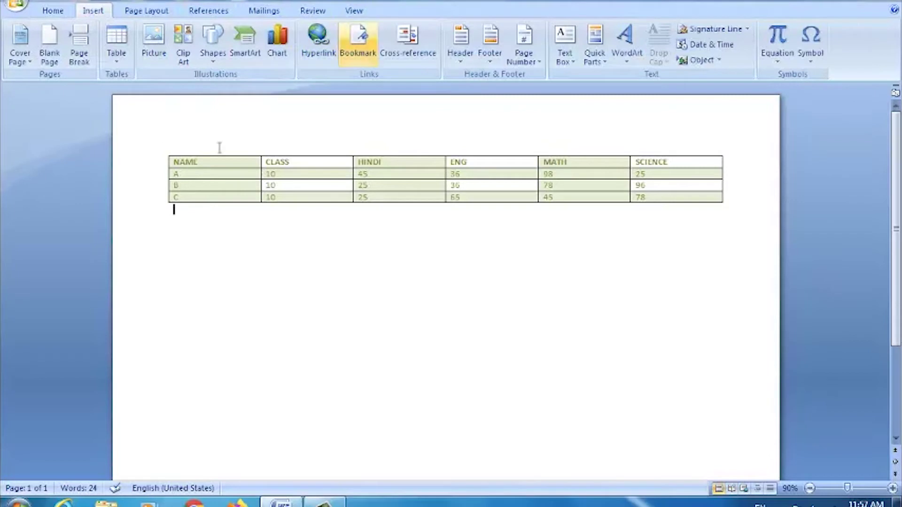
left_click_drag(174, 162, 372, 197)
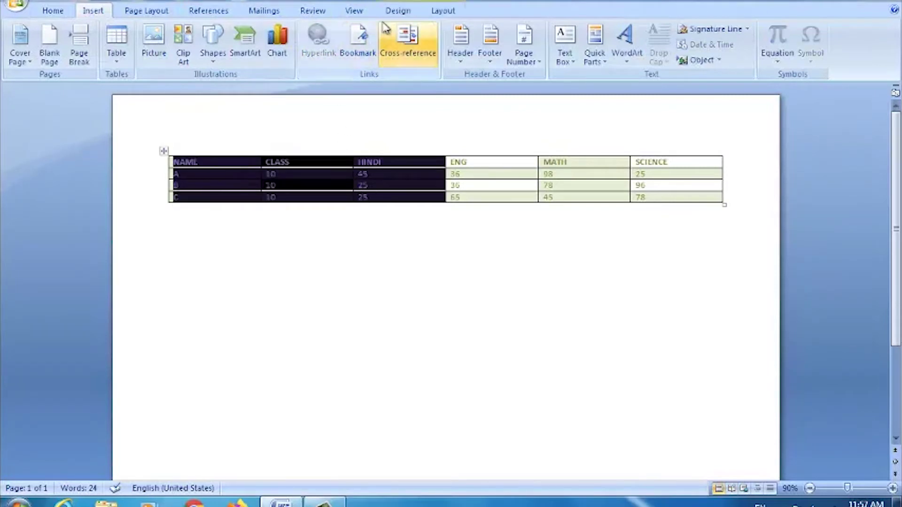
left_click(397, 10)
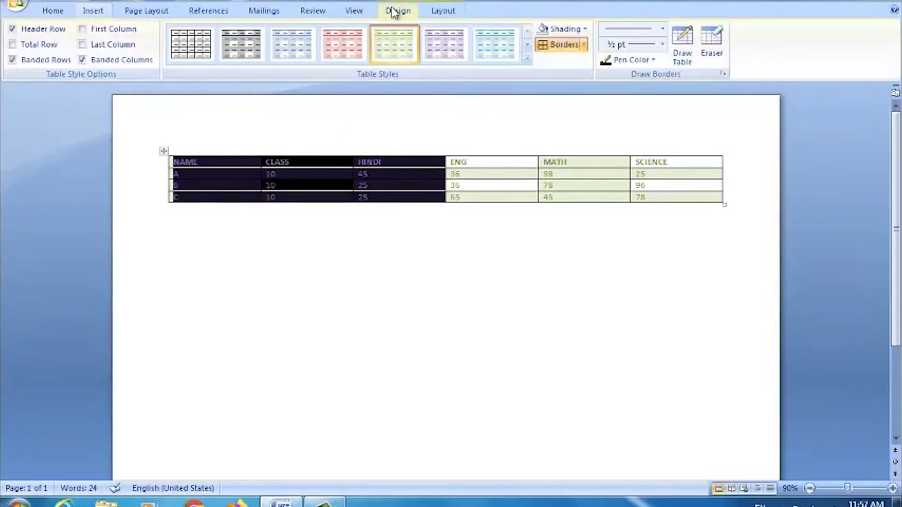
left_click(585, 30)
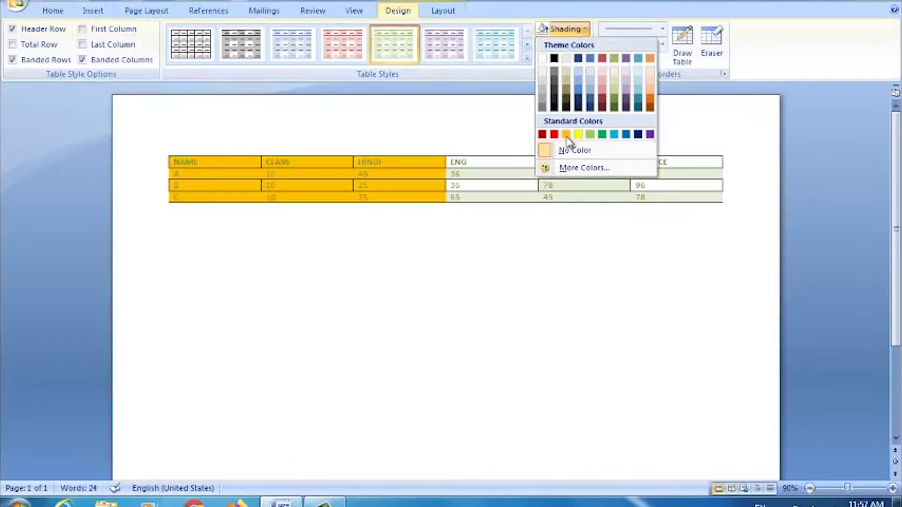
left_click(435, 303)
left_click(458, 233)
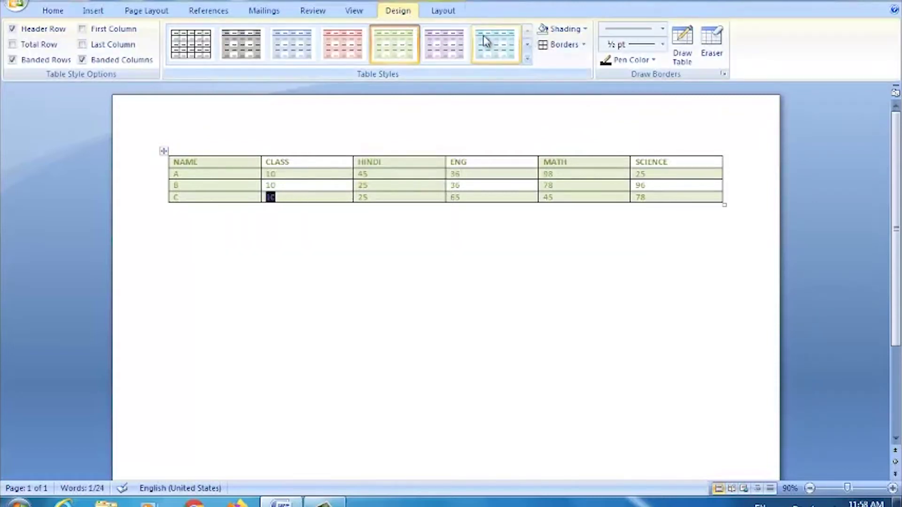
- Shade row C's CLASS cell, then set its shading to No Color
left_click(586, 29)
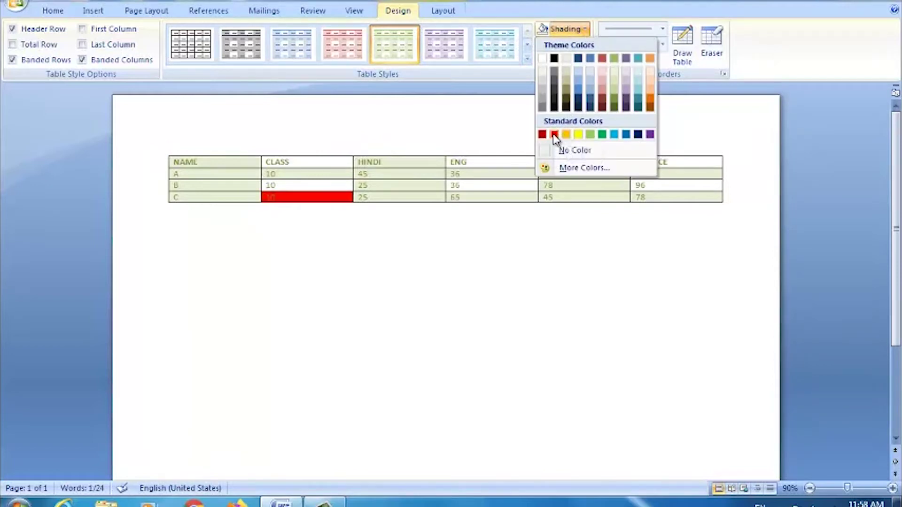
left_click(637, 135)
left_click(547, 209)
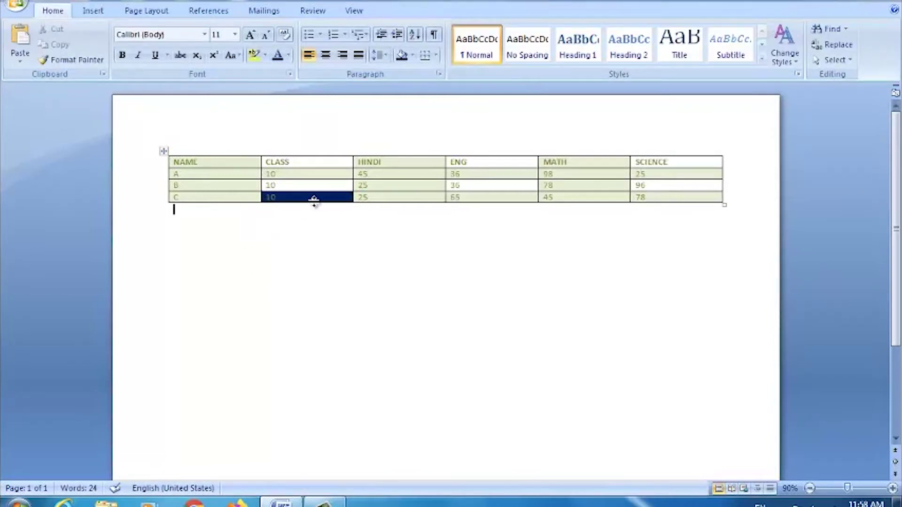
double_click(267, 200)
left_click(398, 10)
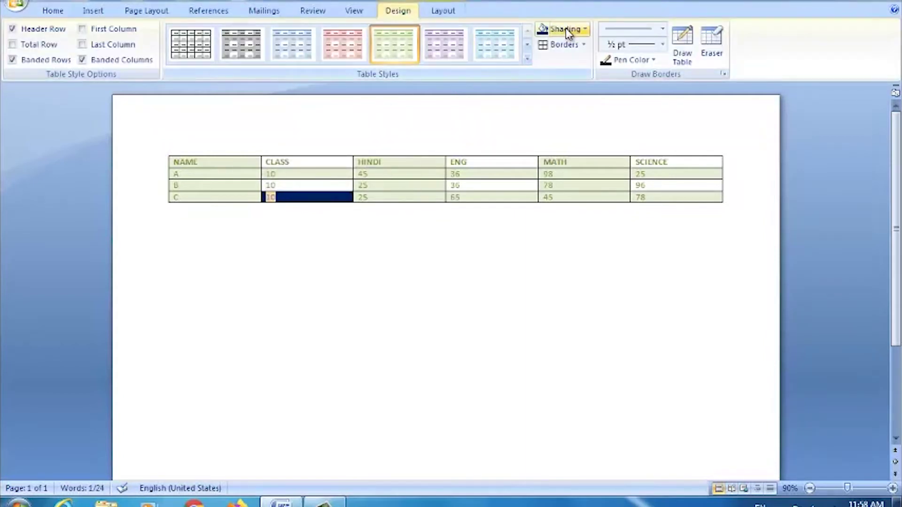
left_click(585, 29)
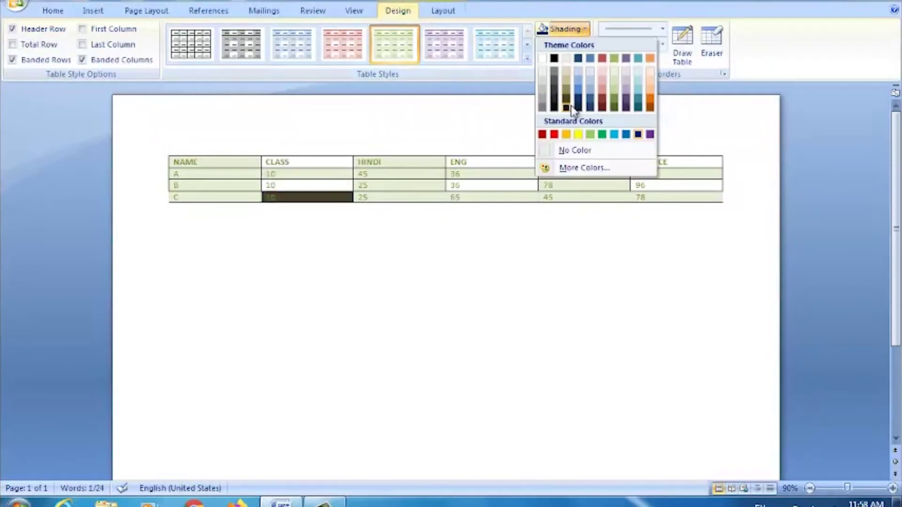
left_click(583, 152)
left_click(449, 243)
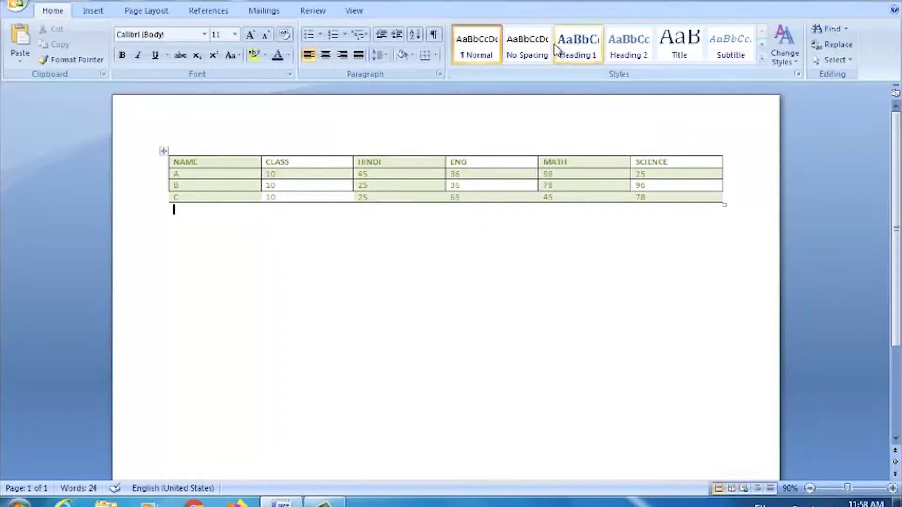
- Look through the Pen Color choices, then bring up the table Layout tools
left_click(210, 161)
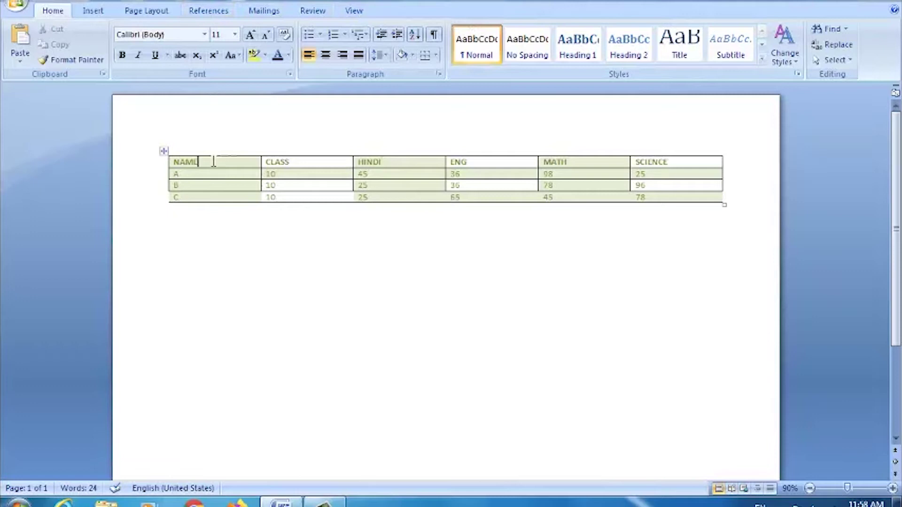
left_click(388, 11)
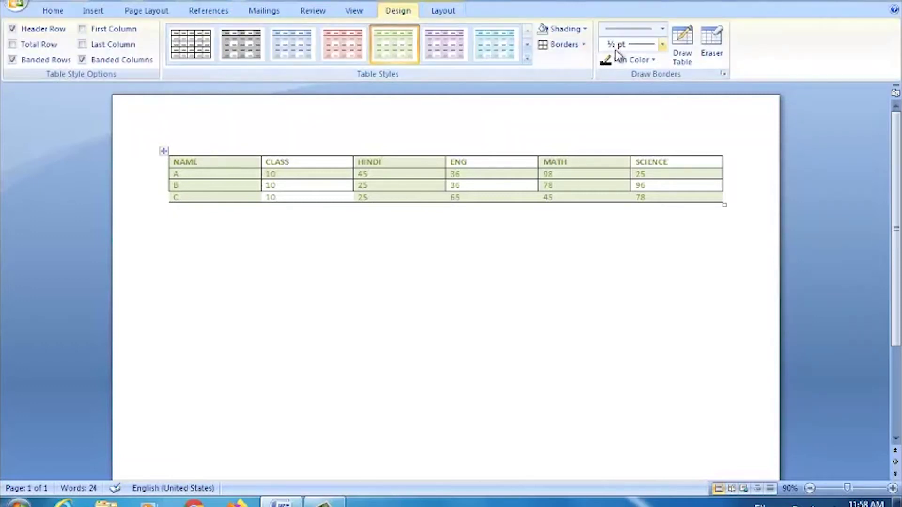
left_click(653, 59)
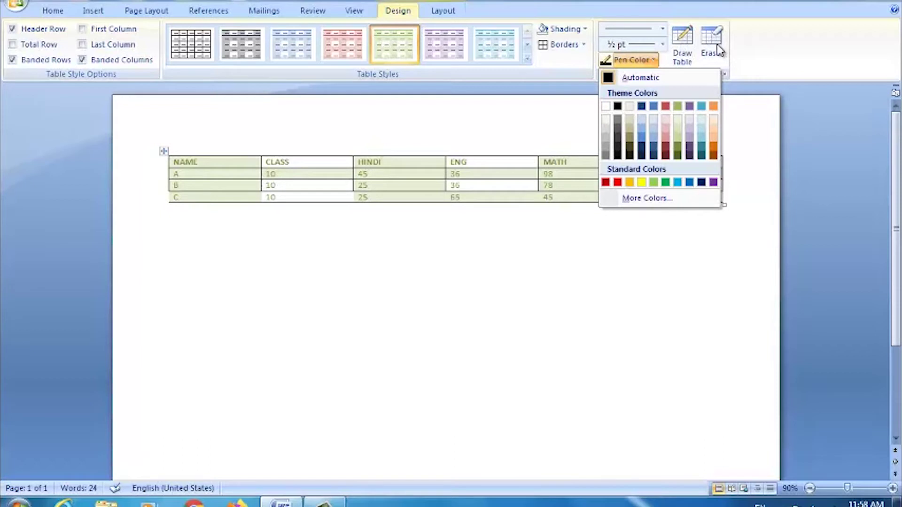
left_click(756, 42)
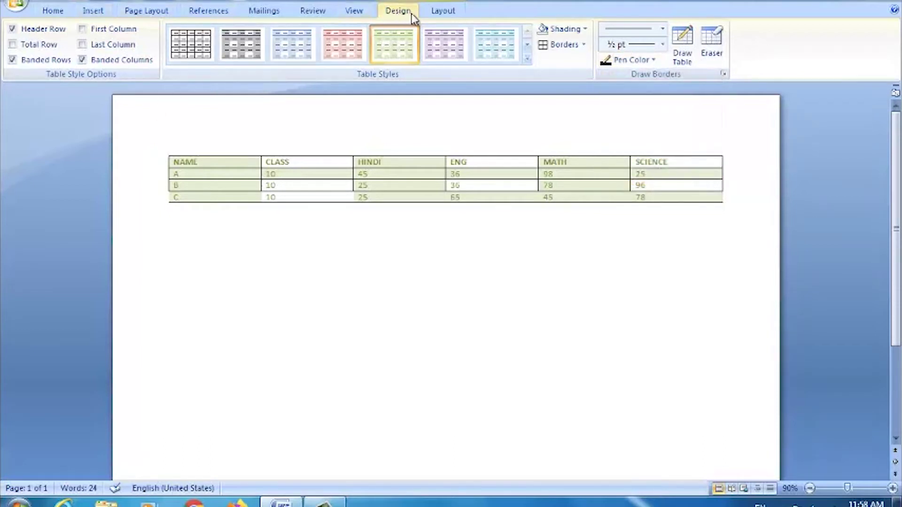
left_click(437, 13)
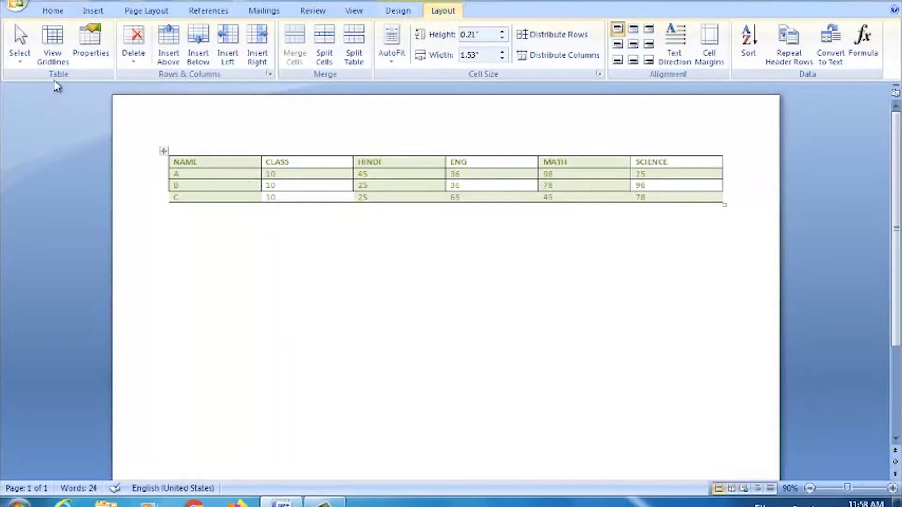
- Use Layout > Select to select the NAME column, then the header row
left_click(20, 59)
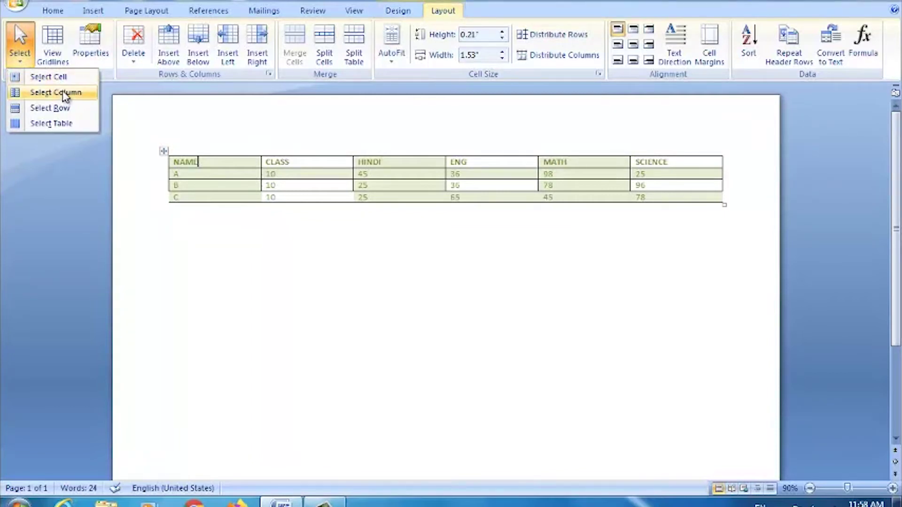
left_click(228, 167)
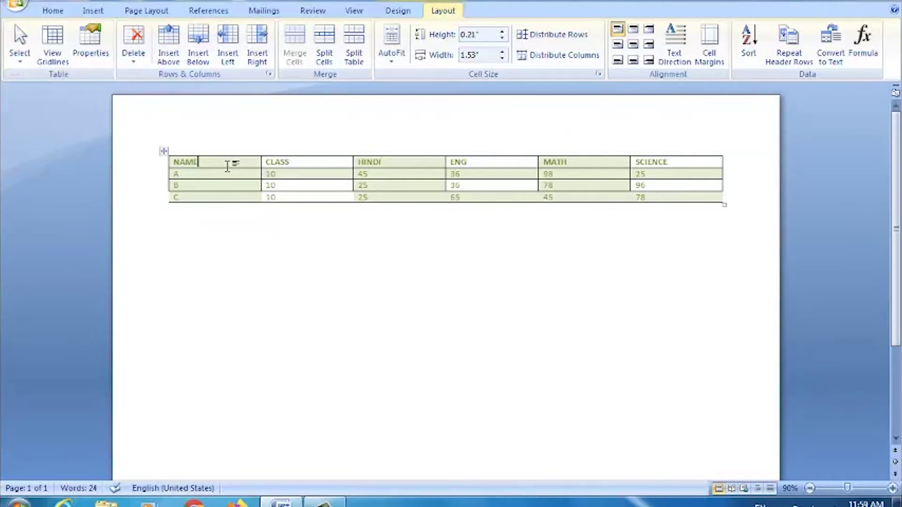
left_click(19, 45)
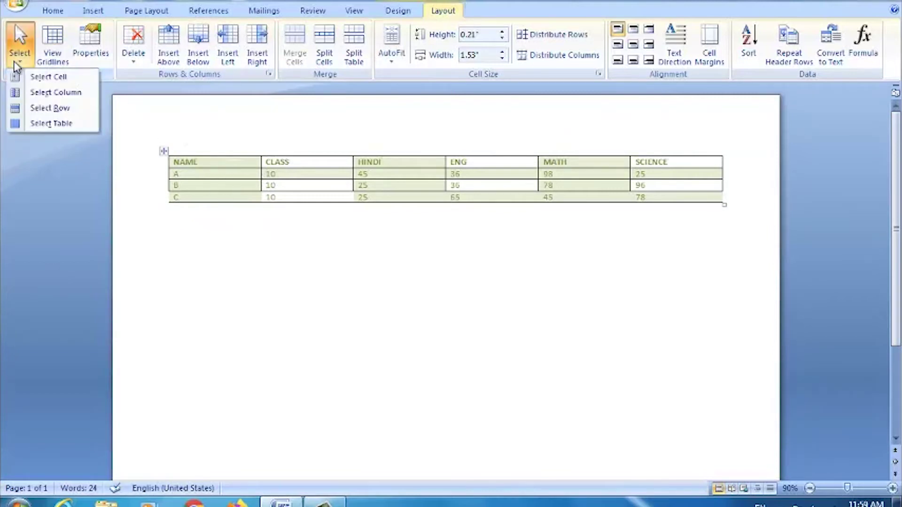
left_click(49, 93)
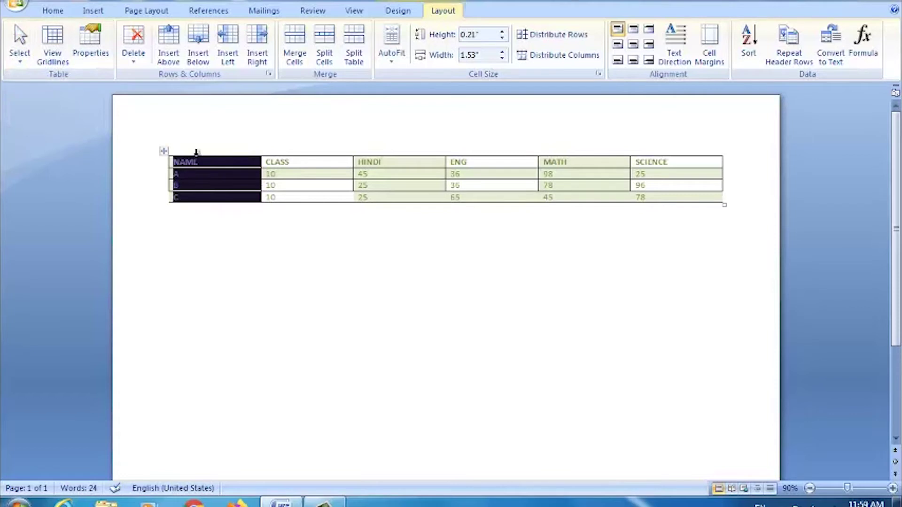
left_click(249, 209)
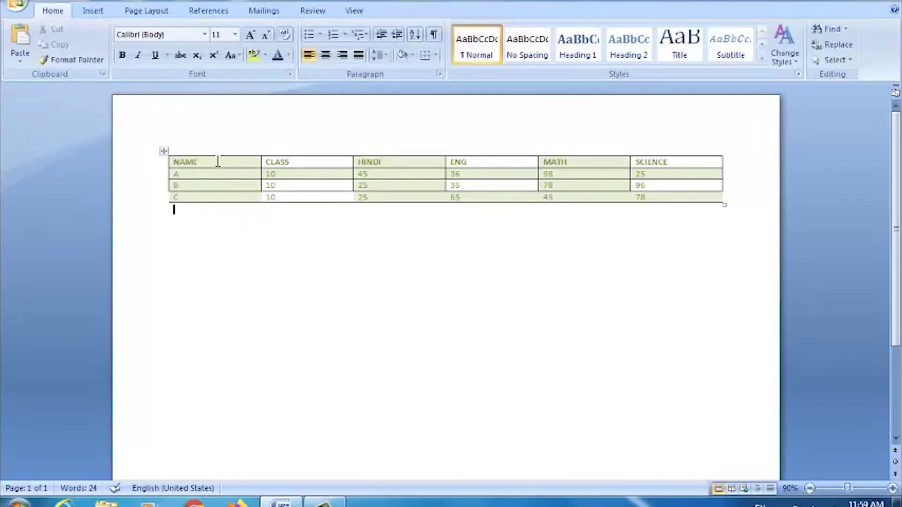
left_click(19, 45)
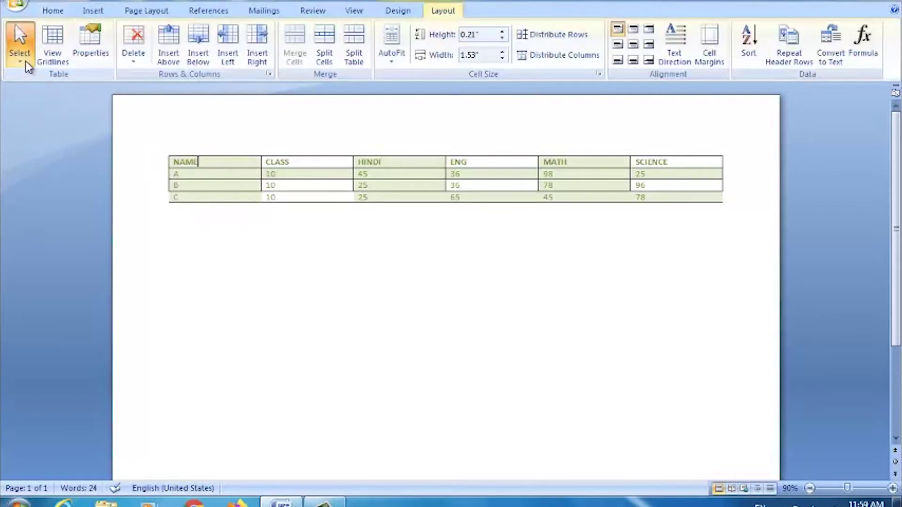
left_click(55, 110)
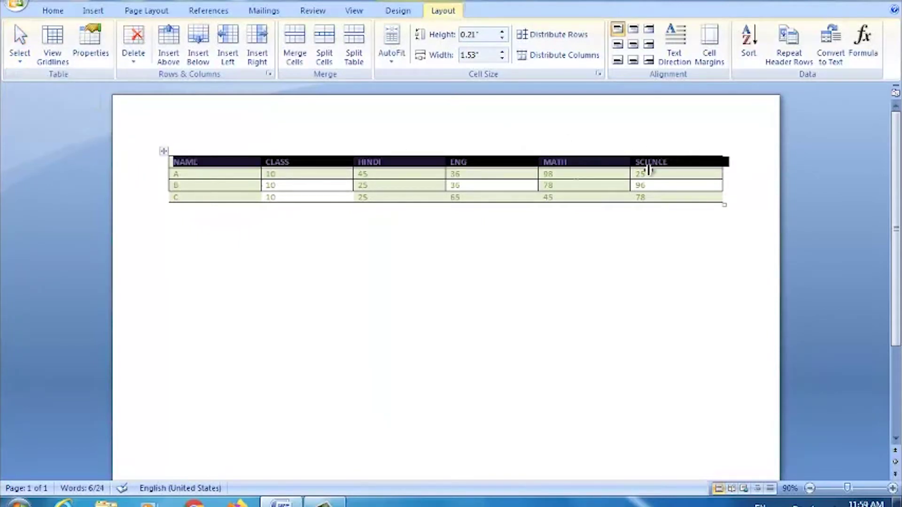
left_click(212, 179)
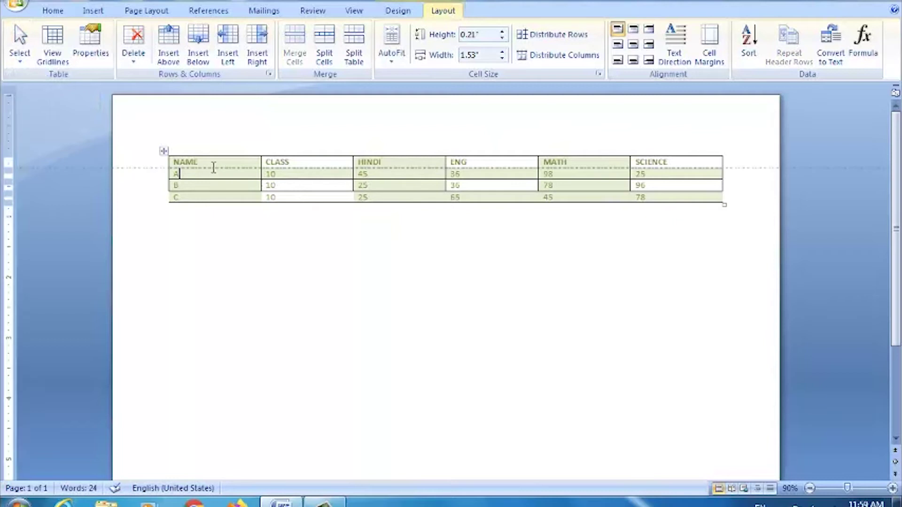
- Apply the red table style from the Design tab
left_click(28, 59)
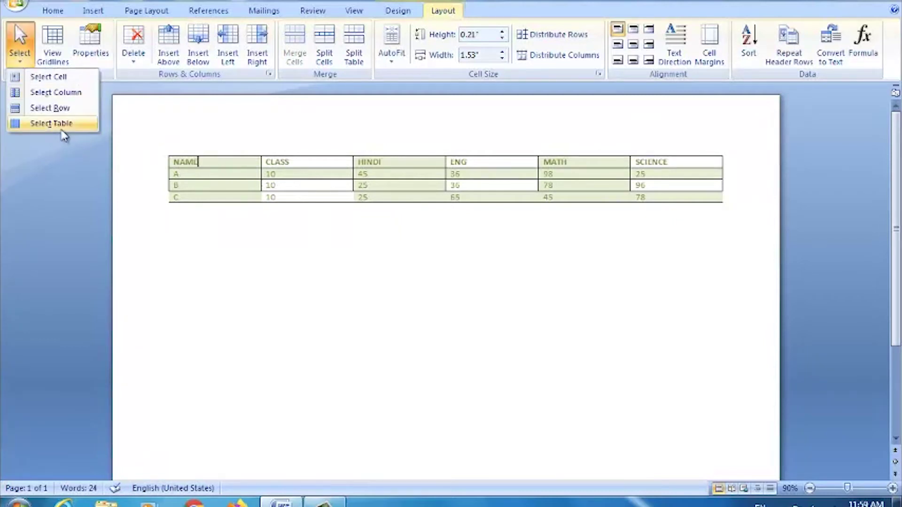
left_click(123, 174)
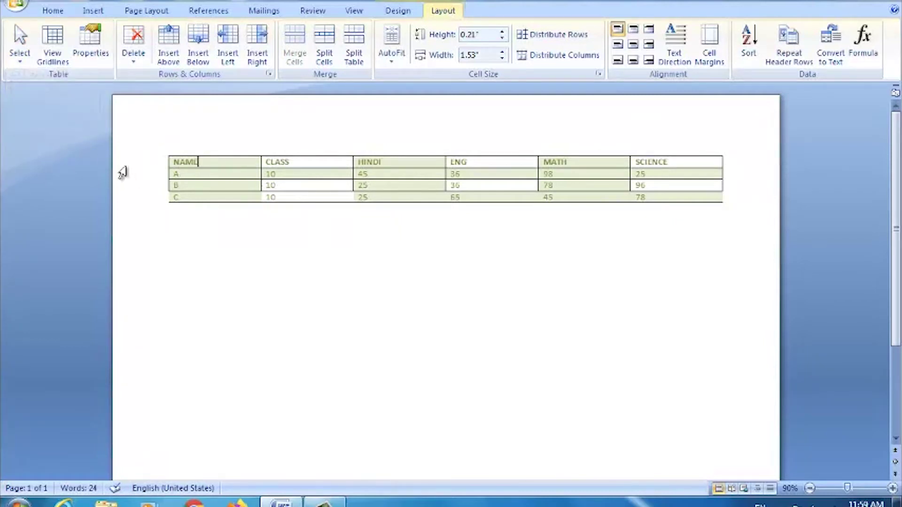
left_click(53, 44)
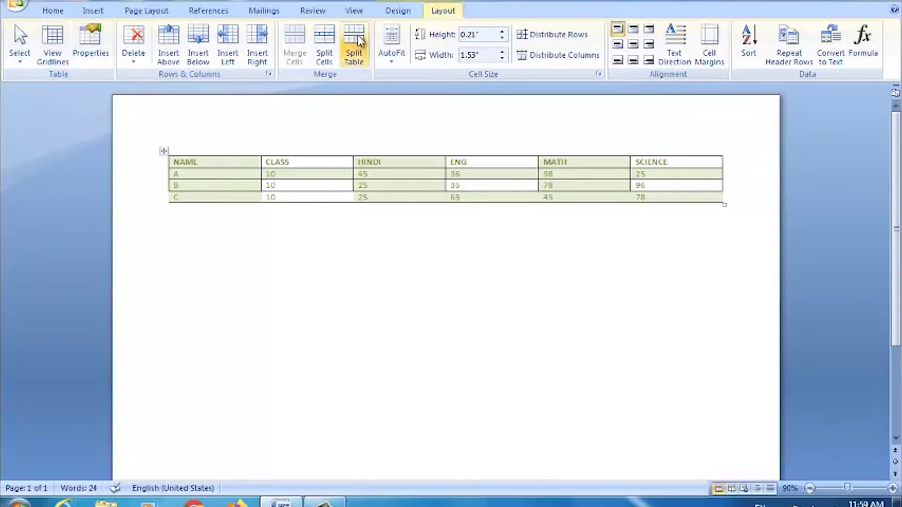
left_click(393, 15)
left_click(333, 53)
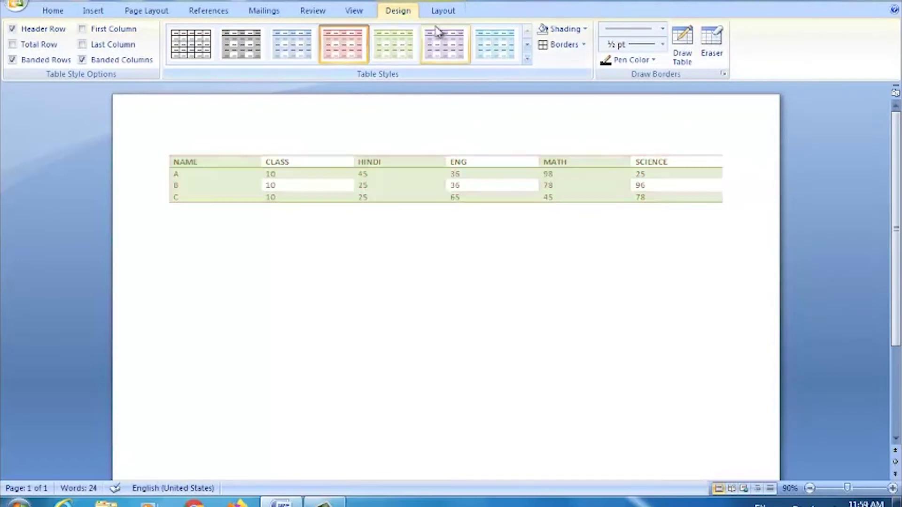
- Toggle View Gridlines on and off twice so the marks table's dashed gridlines end up hidden
left_click(444, 11)
left_click(56, 60)
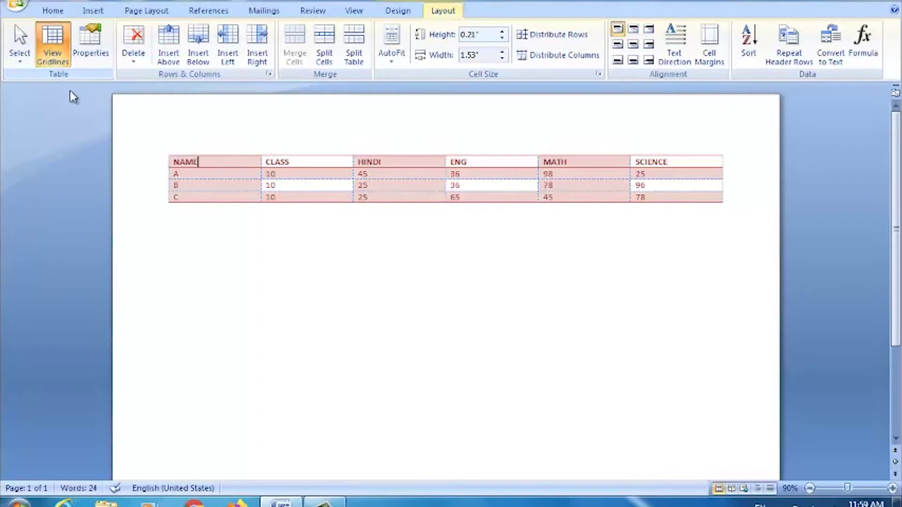
left_click(56, 60)
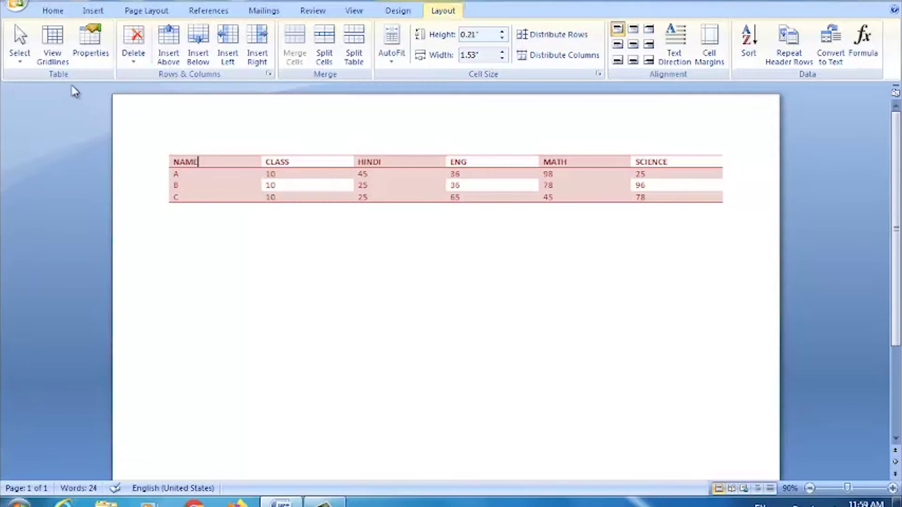
left_click(55, 65)
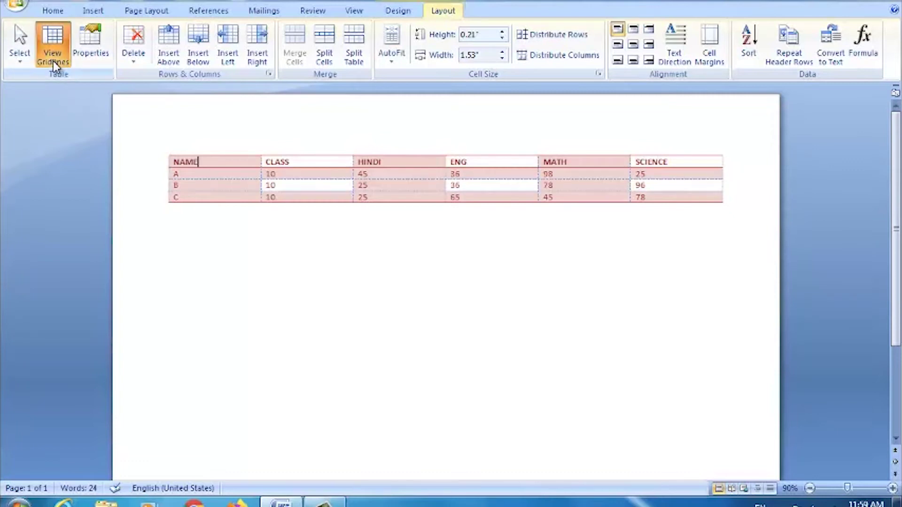
left_click(55, 65)
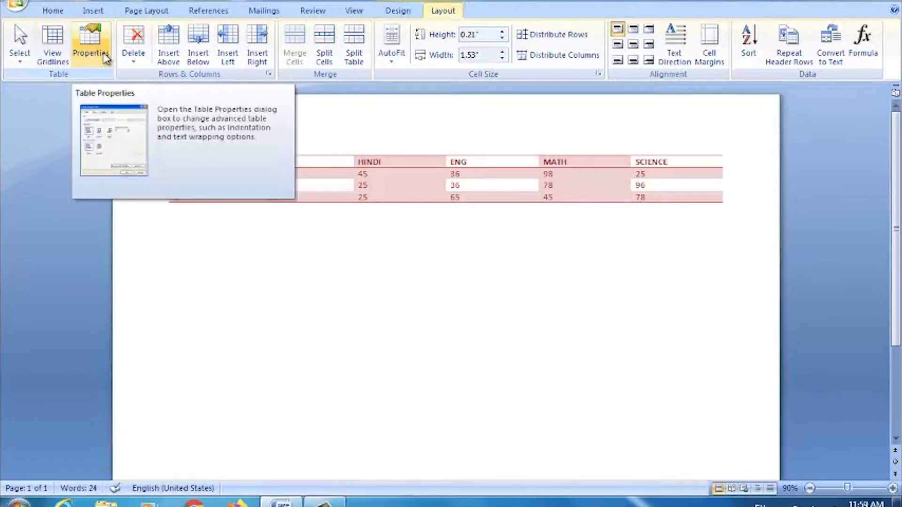
left_click(97, 58)
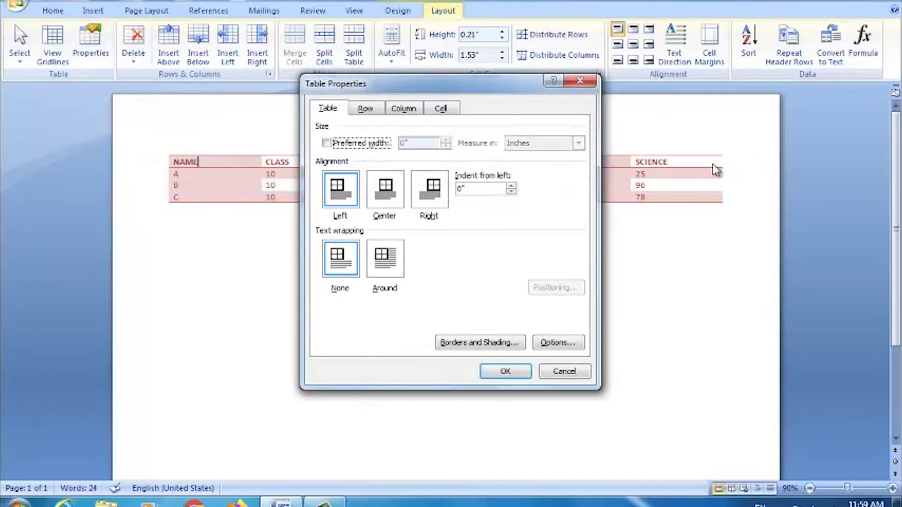
left_click(579, 82)
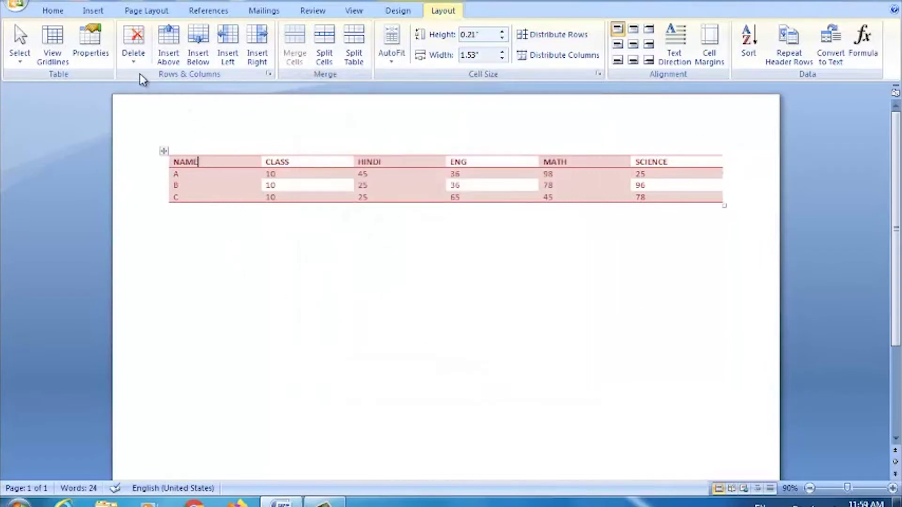
left_click(95, 58)
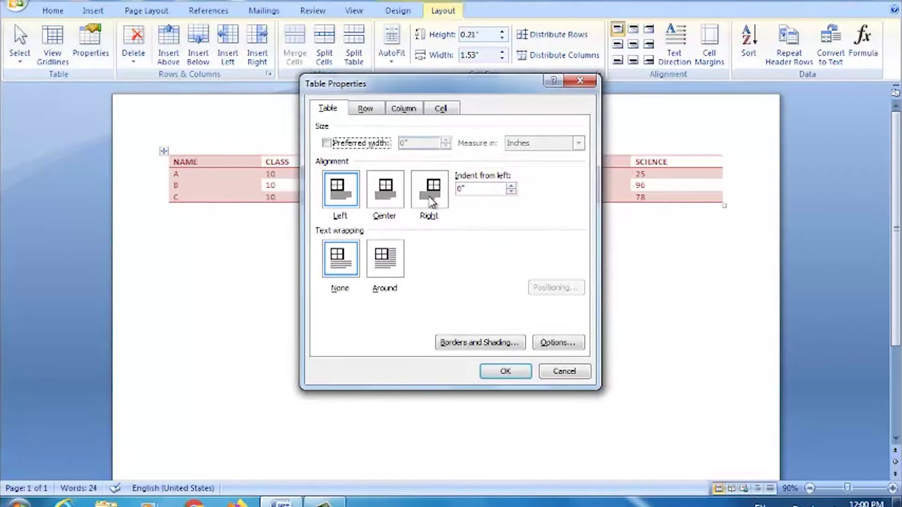
left_click(581, 82)
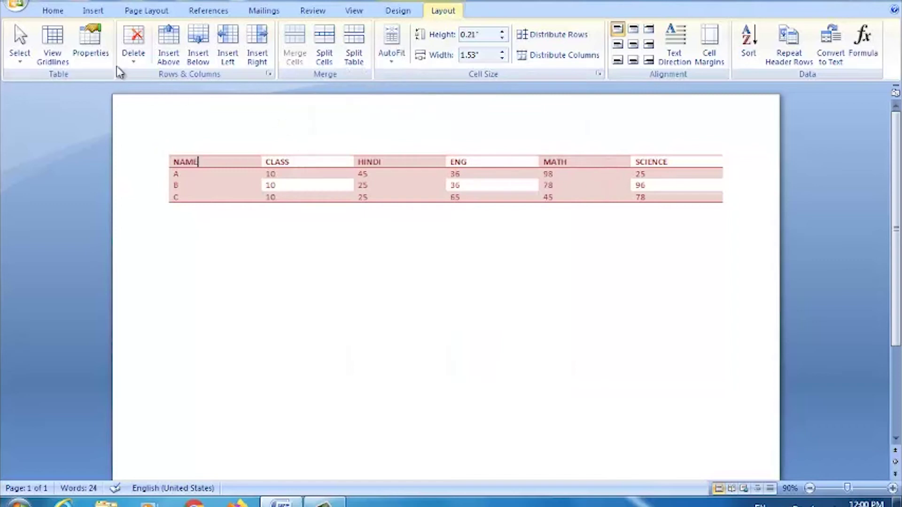
left_click(133, 66)
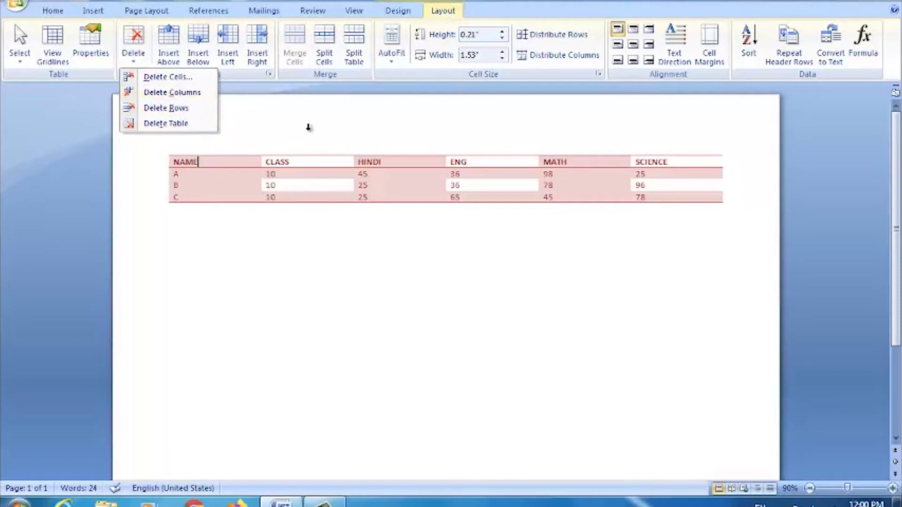
left_click(217, 178)
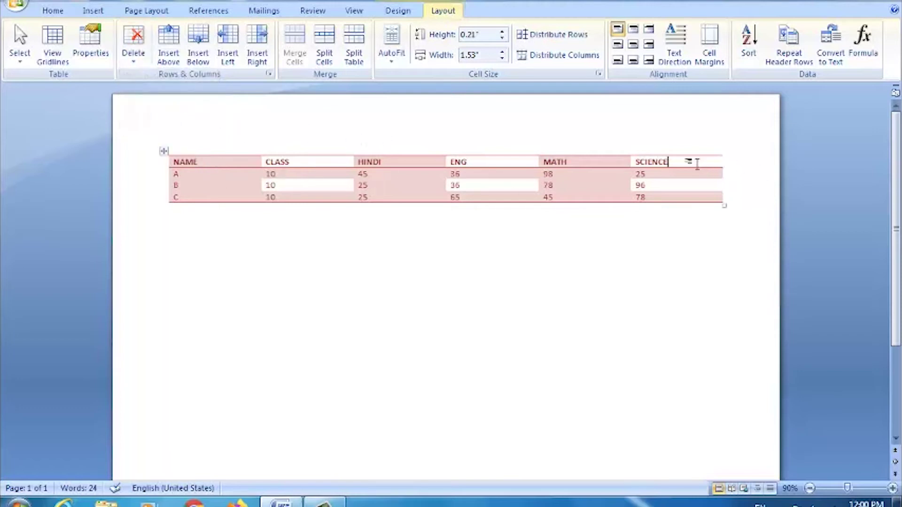
left_click(138, 65)
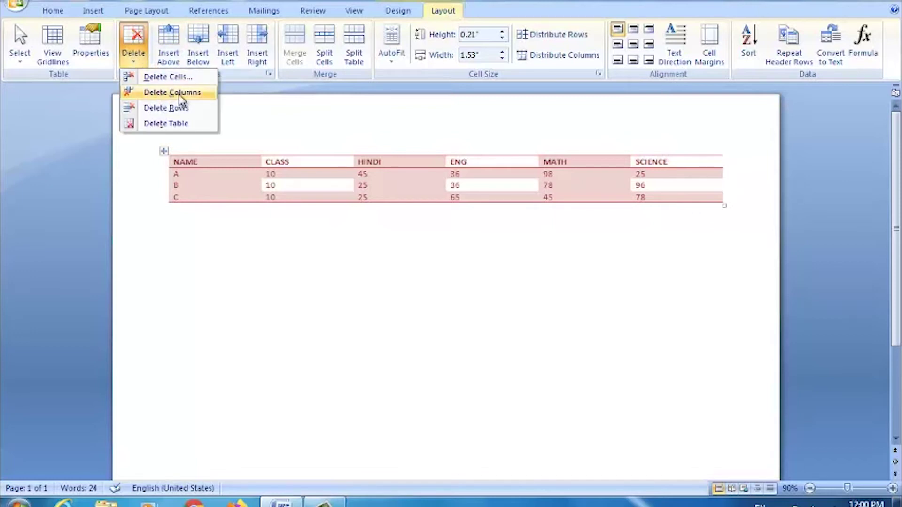
left_click(179, 94)
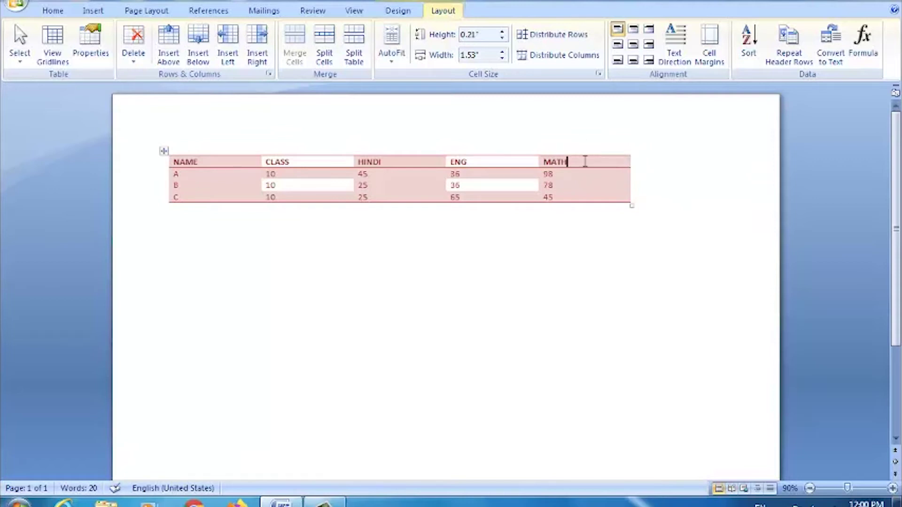
left_click(134, 59)
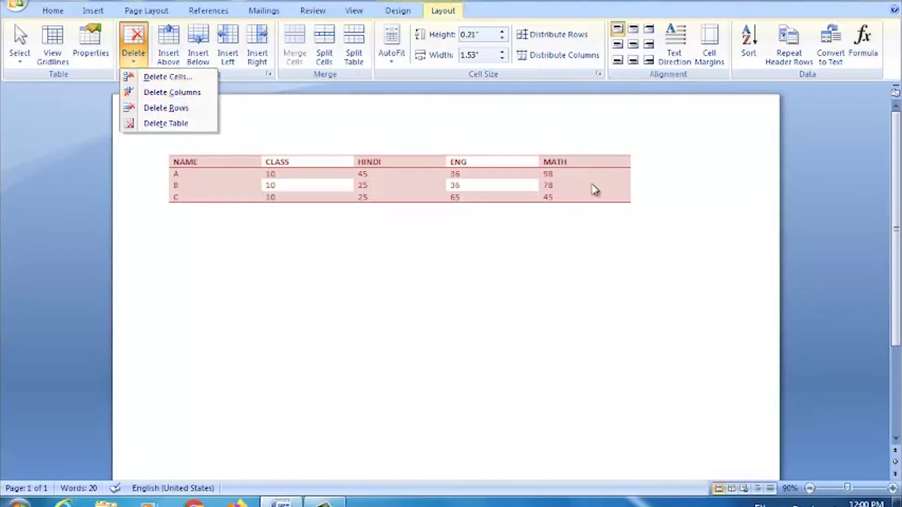
left_click(583, 199)
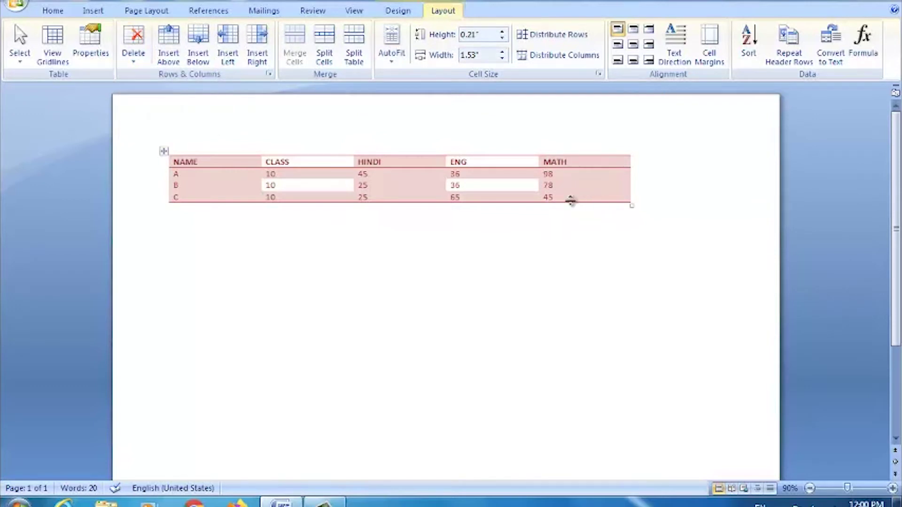
left_click(563, 196)
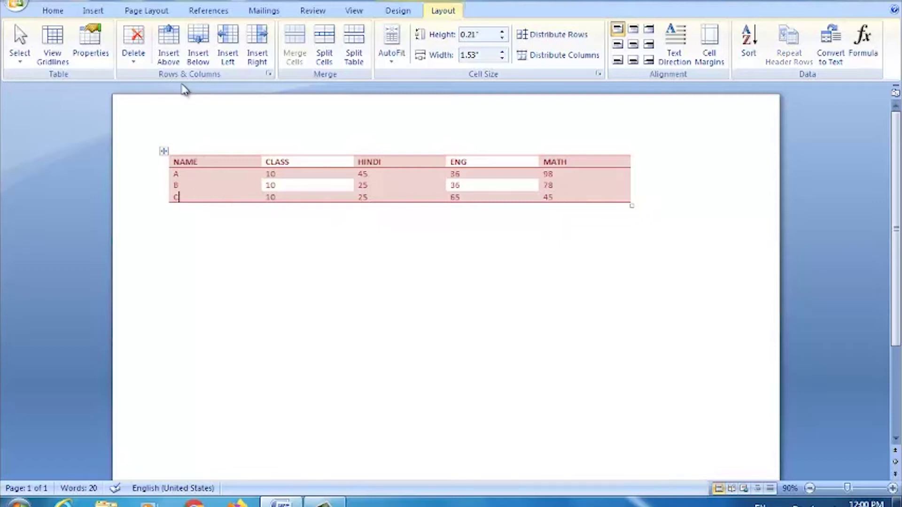
left_click(133, 47)
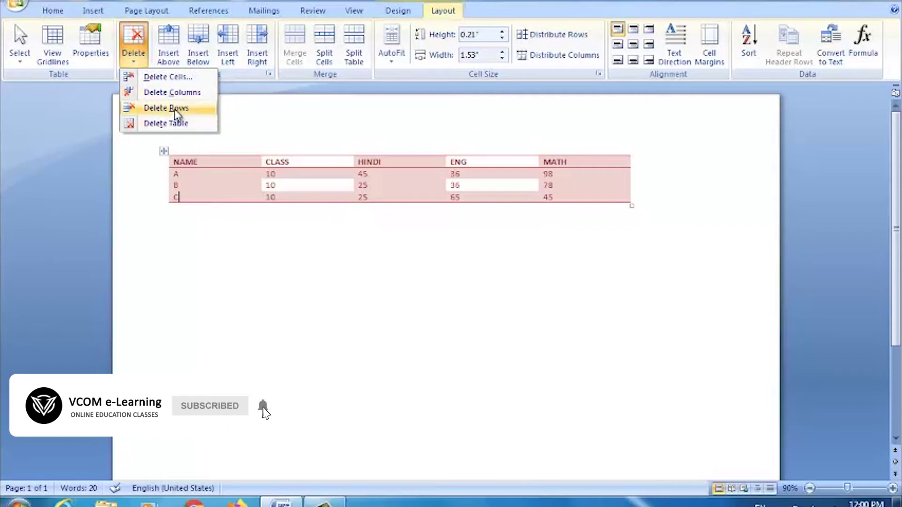
left_click(176, 109)
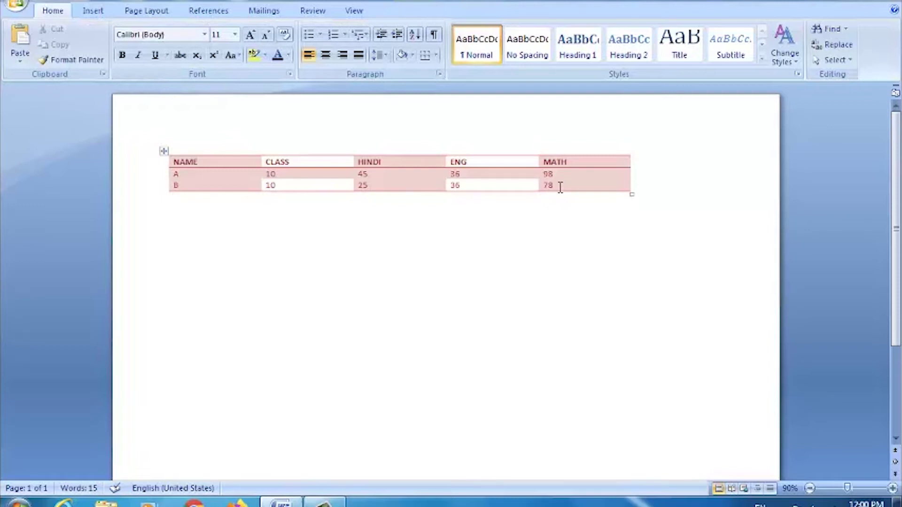
key("ctrl+z")
key("ctrl+z")
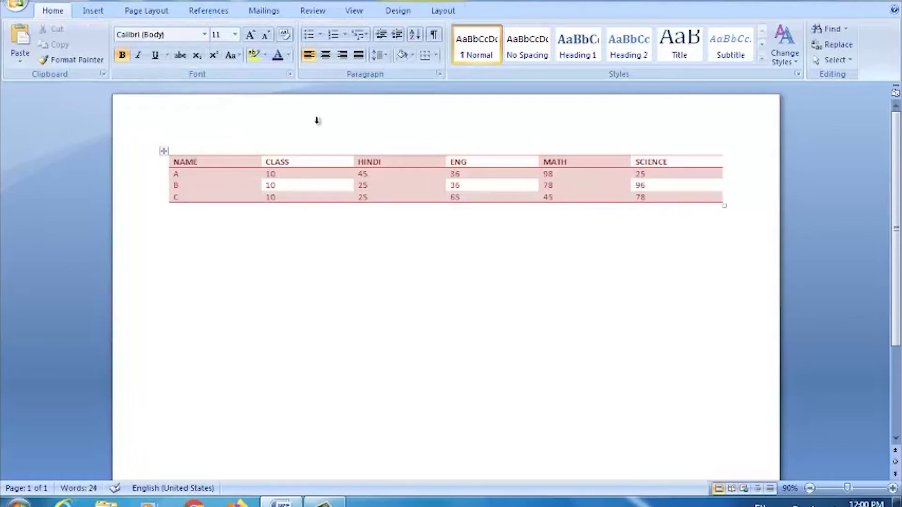
- Insert an empty row above row C of the marks table
left_click(441, 11)
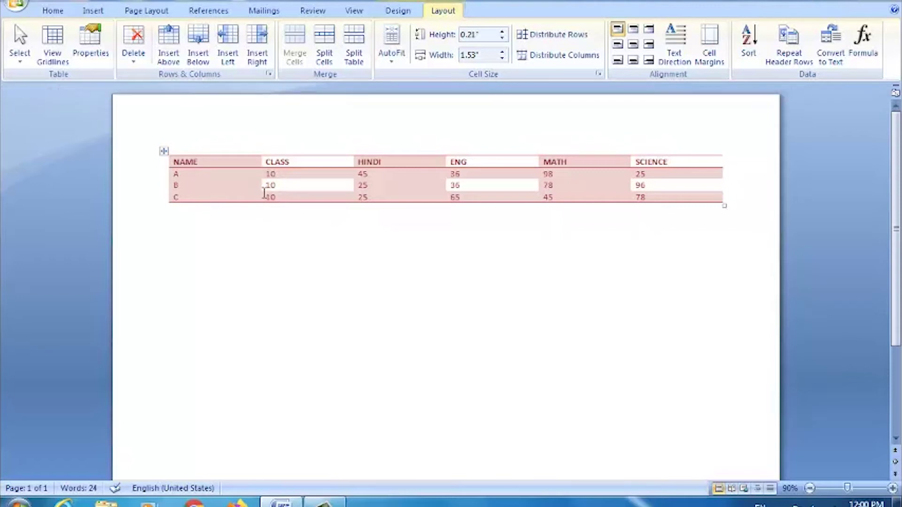
left_click(288, 197)
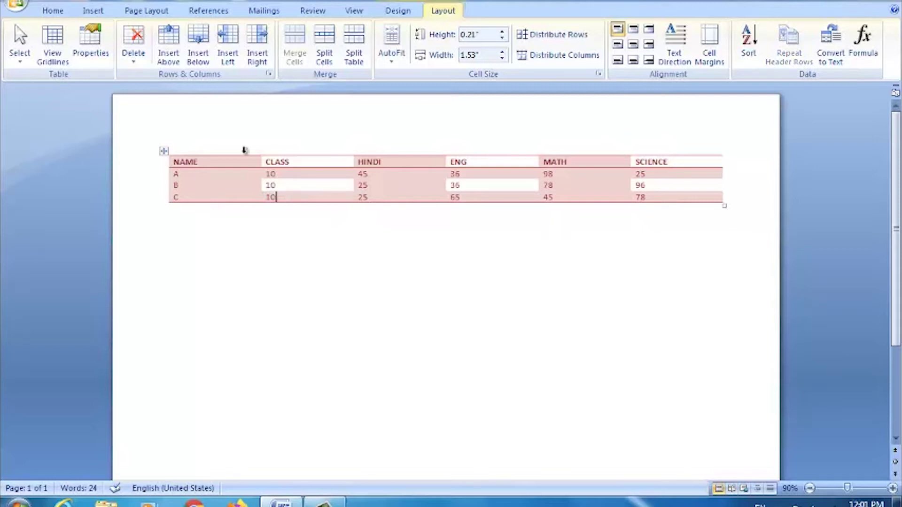
left_click(167, 60)
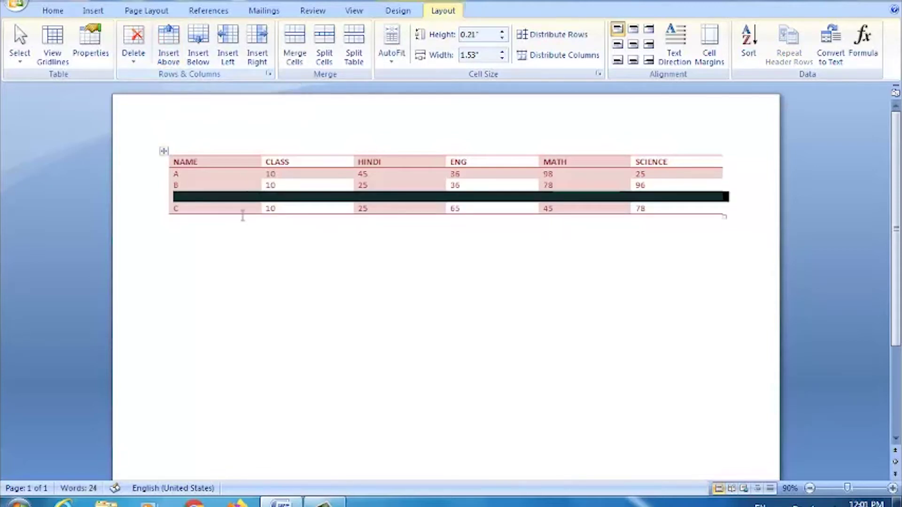
left_click(209, 219)
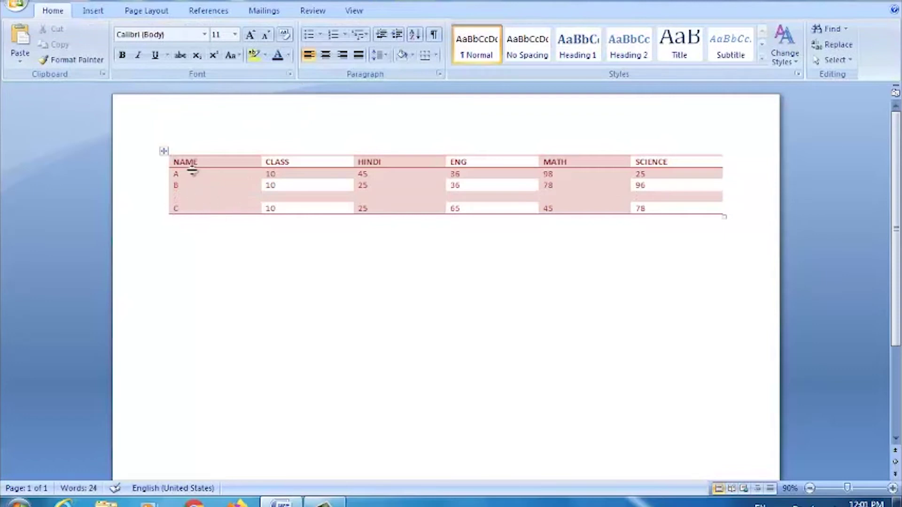
- Apply the plain Table Grid style to the marks table, then undo the style and the added row
left_click_drag(180, 162, 454, 237)
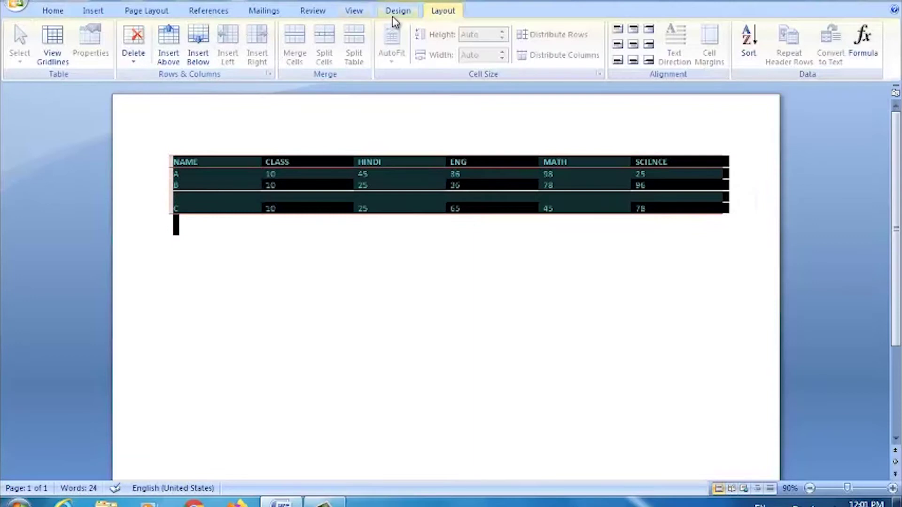
left_click(397, 11)
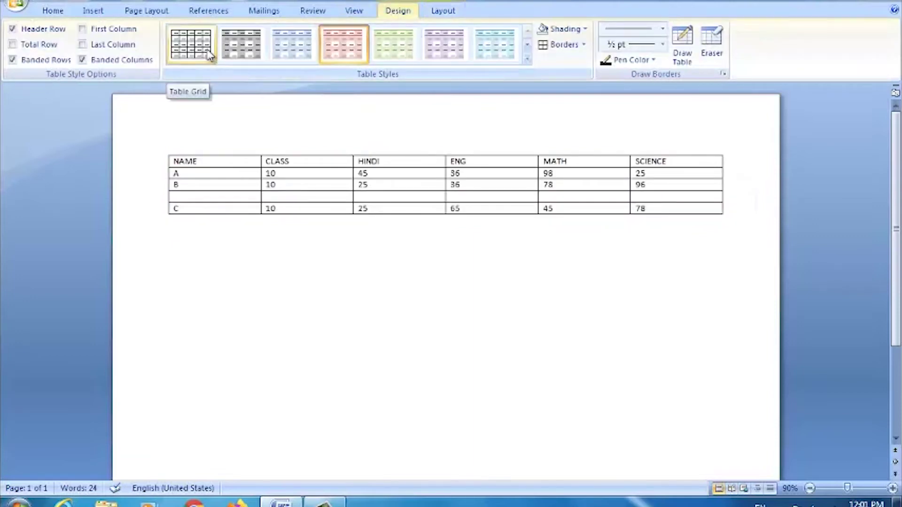
left_click(192, 52)
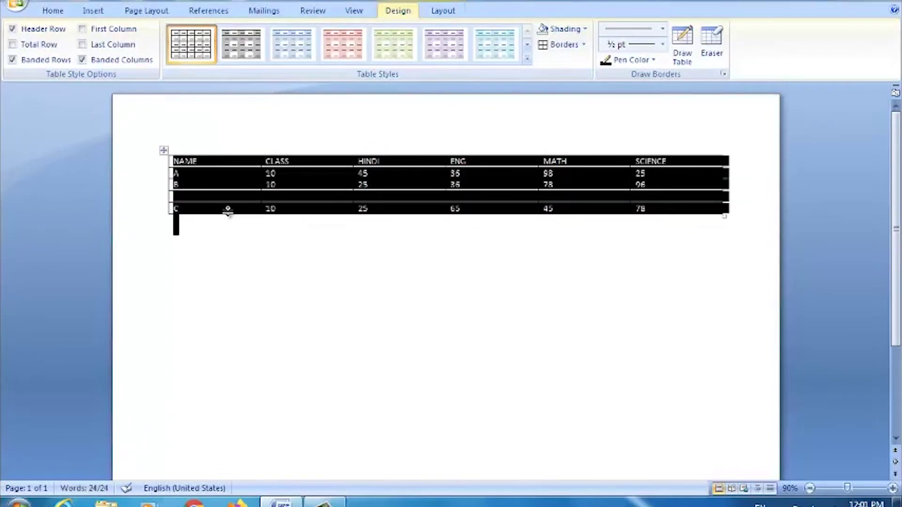
left_click(237, 220)
left_click(219, 208)
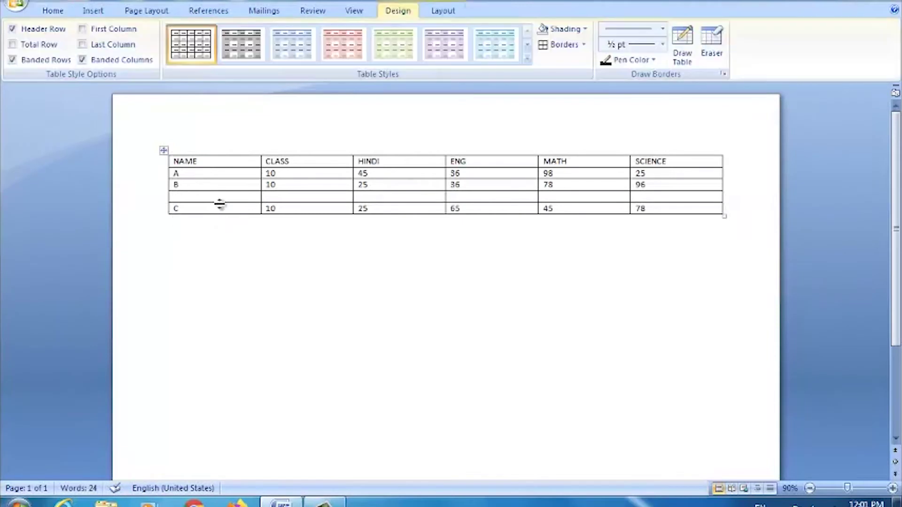
key("ctrl+z")
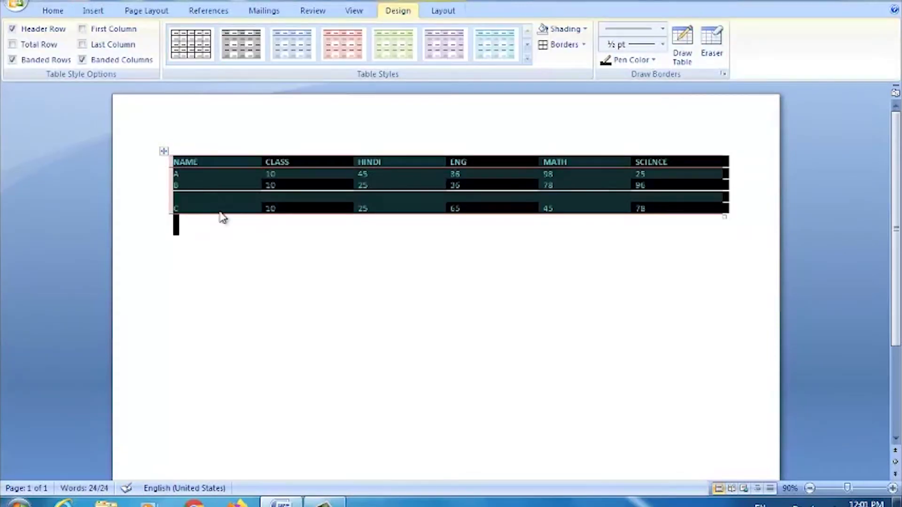
key("ctrl+z")
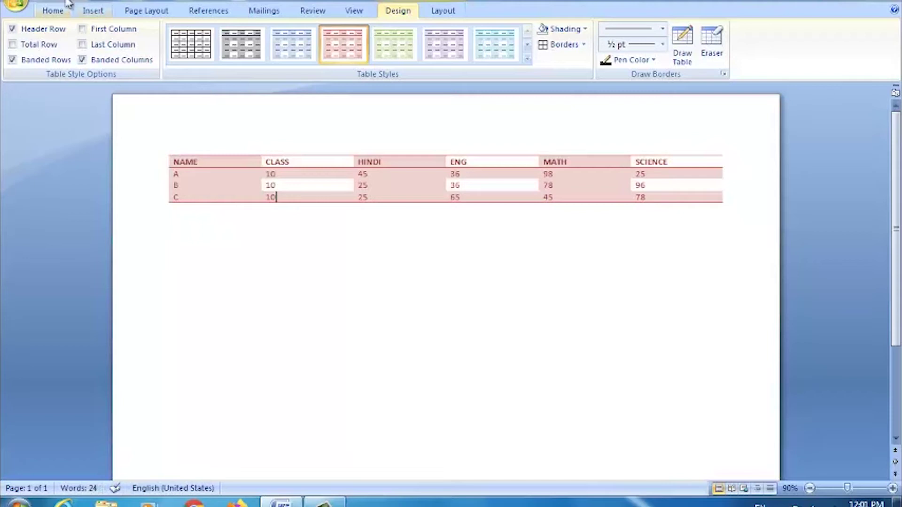
- Italicize the NAME column (NAME, A, B, C) and reselect the whole marks table
left_click(185, 153)
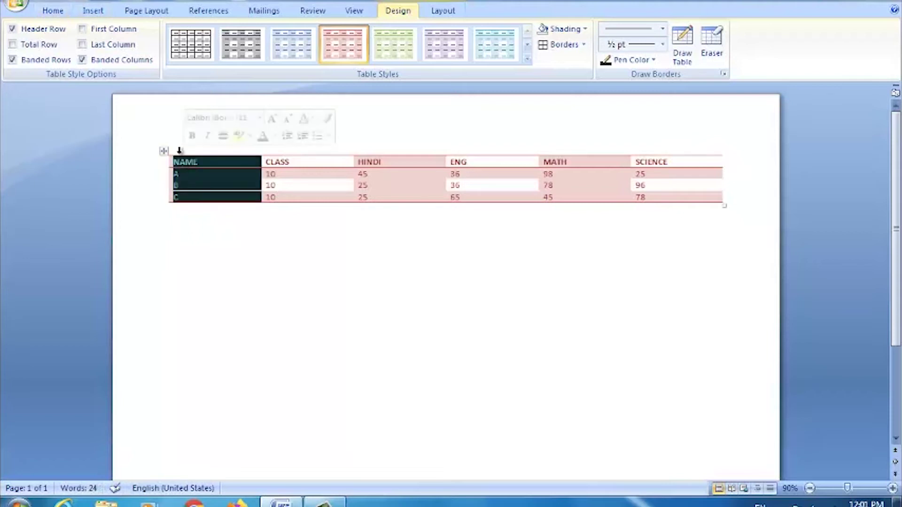
left_click(202, 133)
left_click(271, 323)
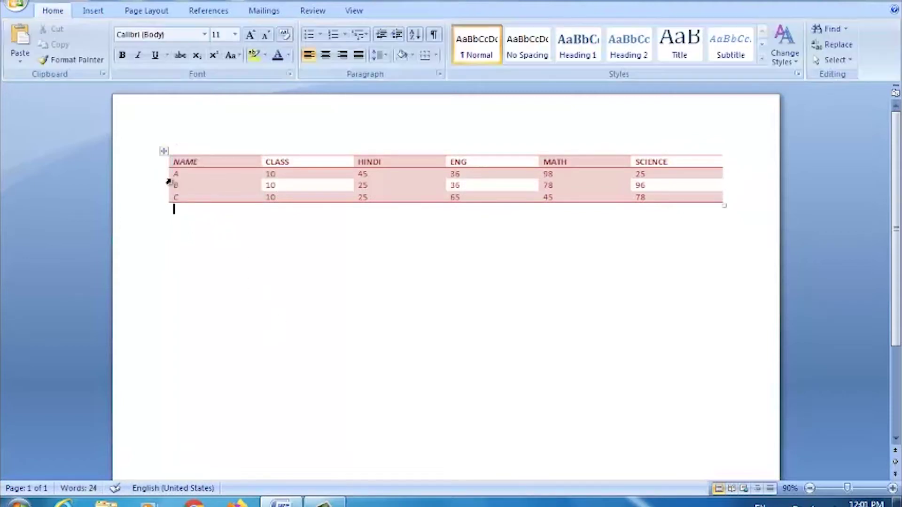
left_click_drag(188, 171, 703, 232)
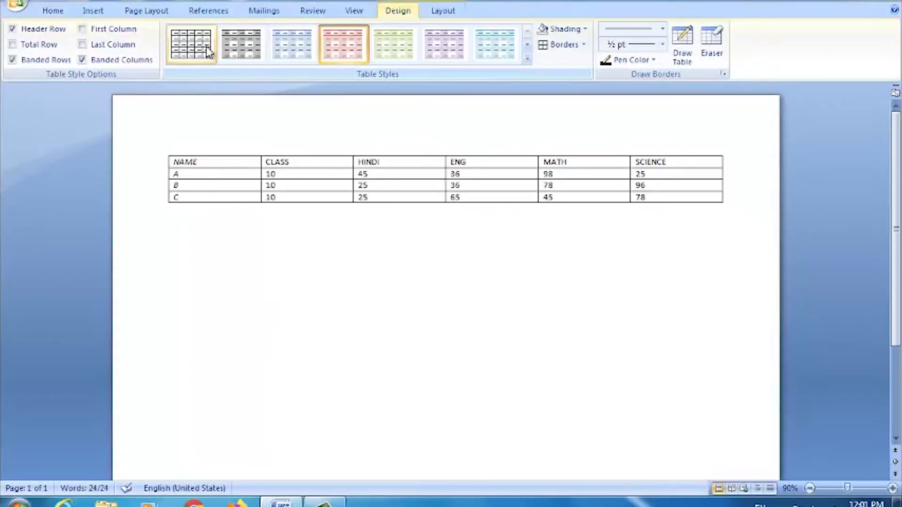
left_click(295, 271)
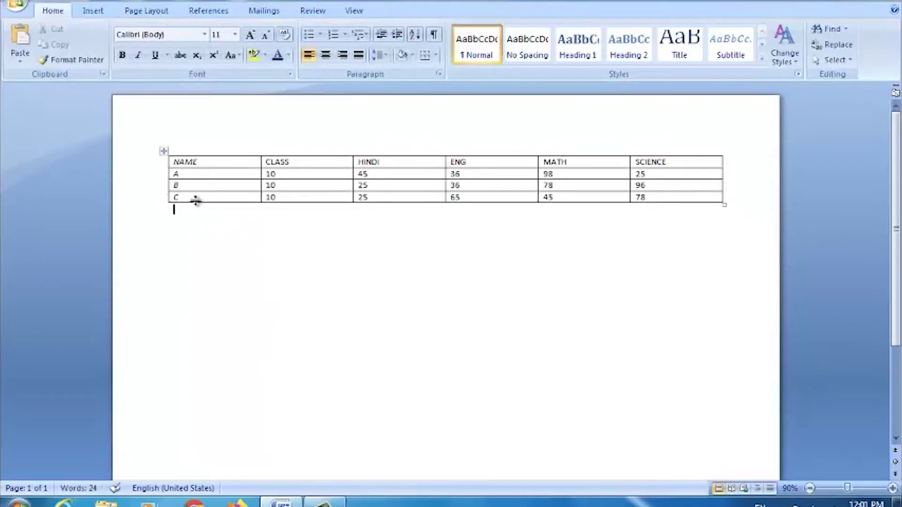
left_click(211, 197)
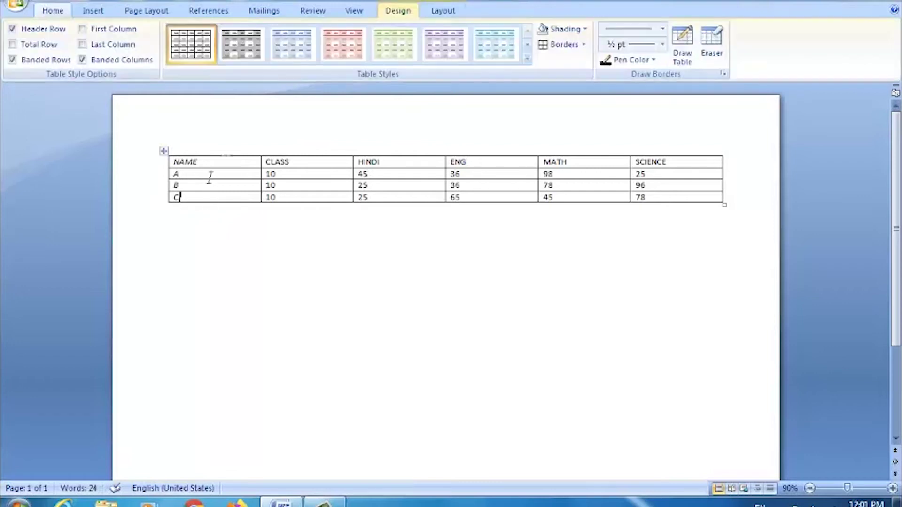
- Add an empty row above row C of the marks table
left_click(449, 19)
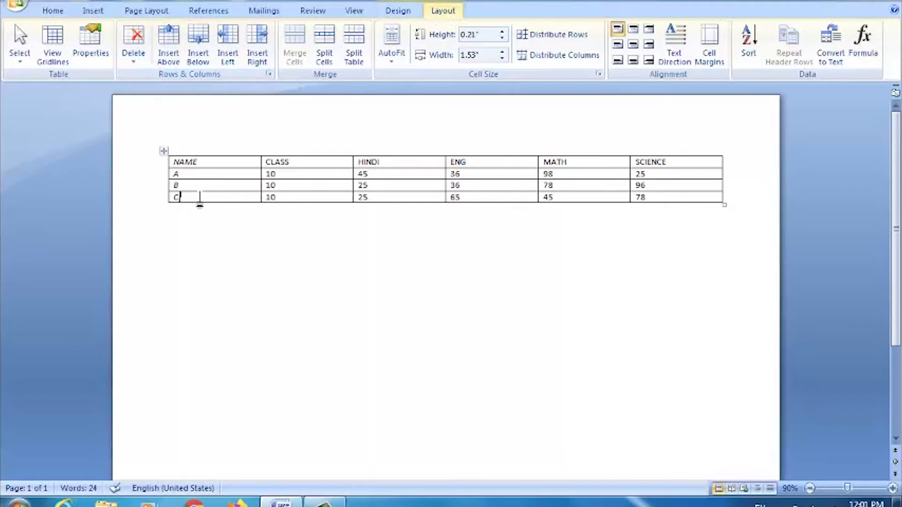
left_click(173, 66)
left_click(237, 284)
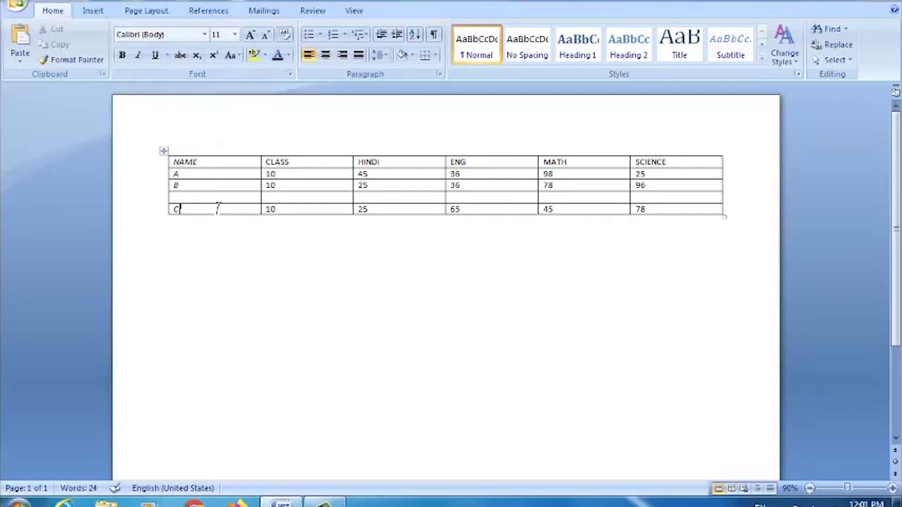
- Add an empty row below row C and an empty column left of CLASS
left_click(290, 162)
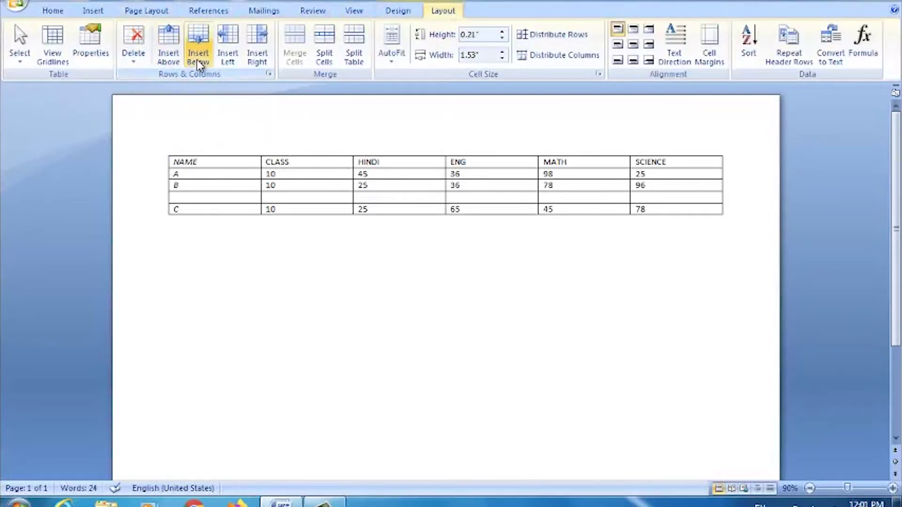
left_click(193, 211)
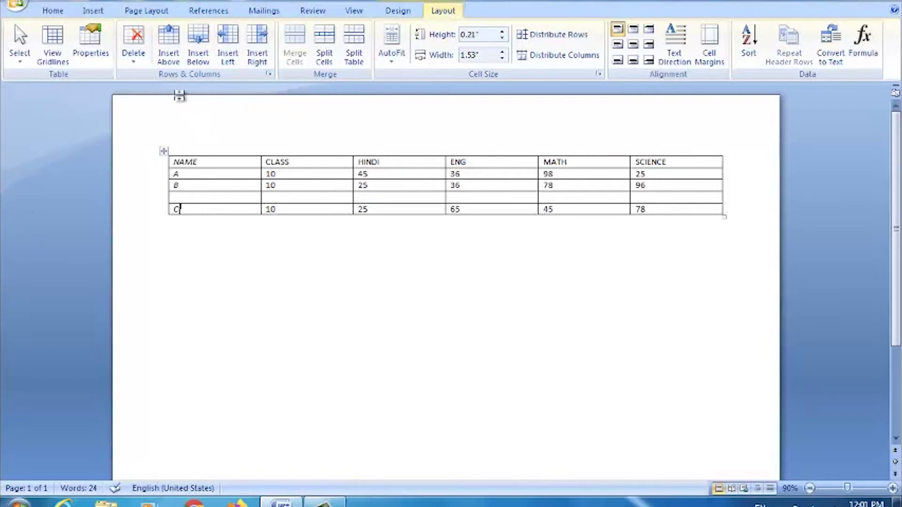
left_click(202, 61)
left_click(216, 240)
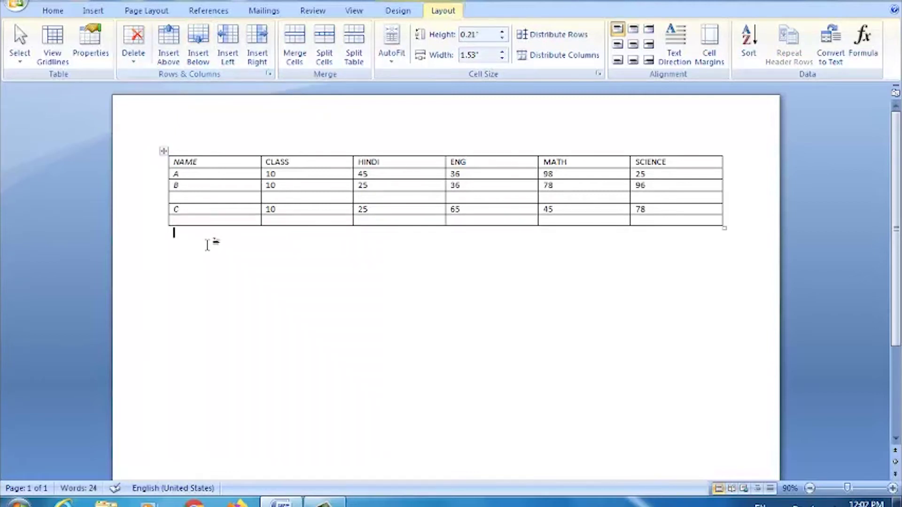
left_click(187, 210)
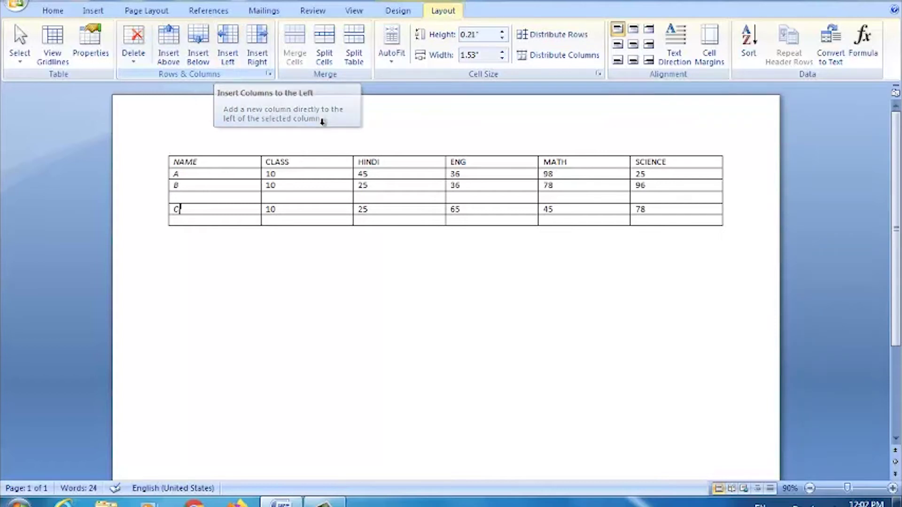
mouse_move(227, 48)
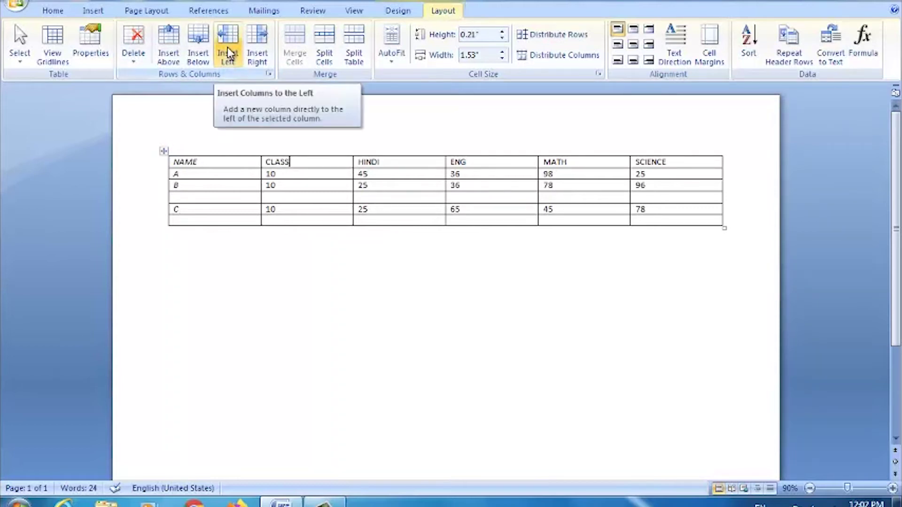
left_click(227, 47)
- Insert empty columns to the left and right of the CLASS column
left_click(268, 174)
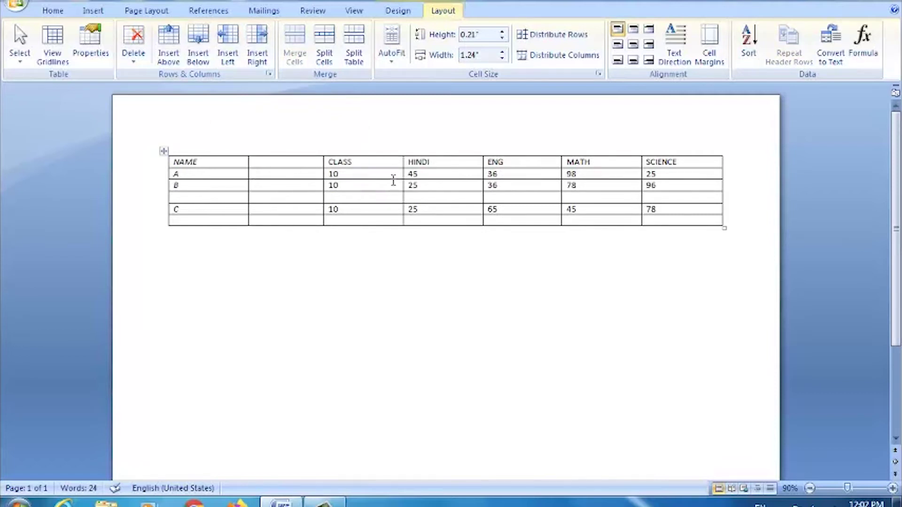
left_click(386, 163)
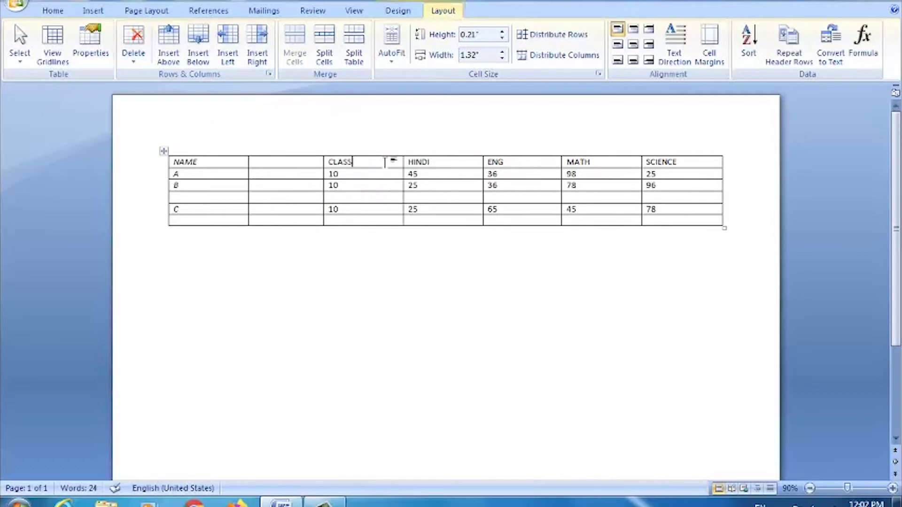
left_click(266, 60)
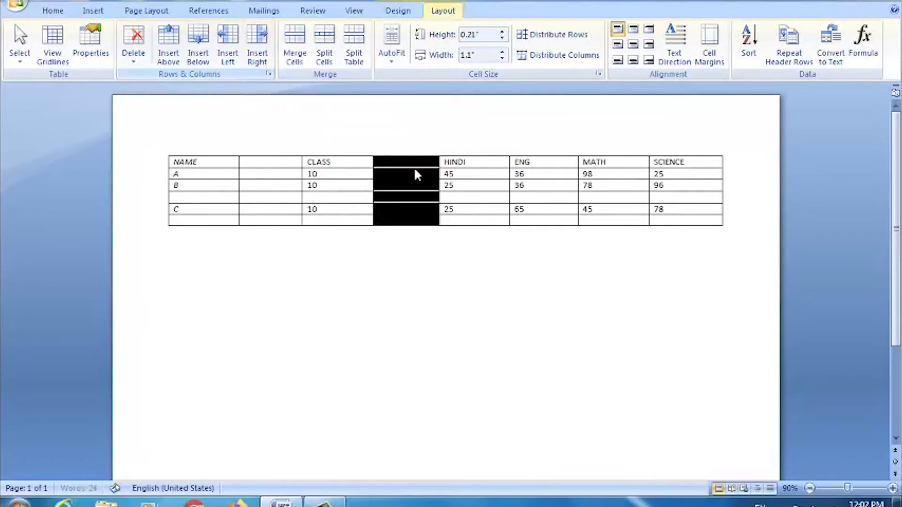
left_click(357, 211)
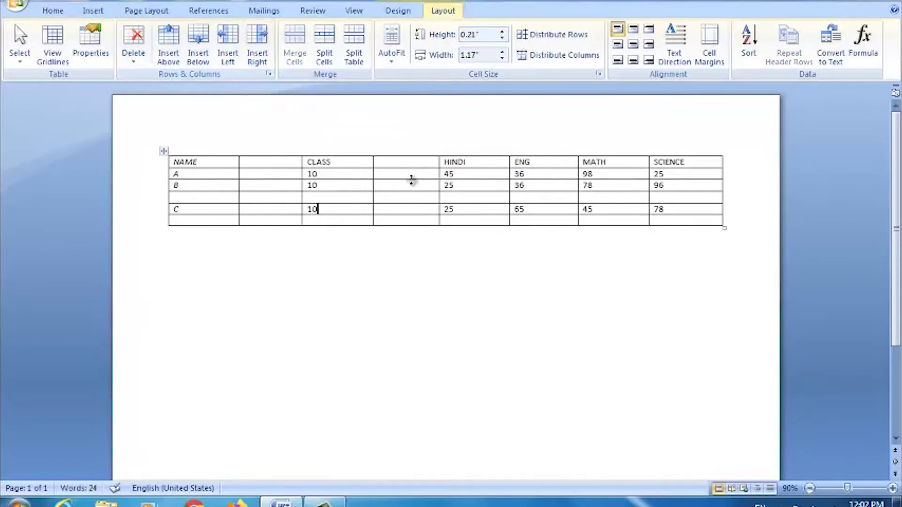
- Undo the added columns and empty rows, leaving the caret below the table
key("ctrl+z")
key("ctrl+z")
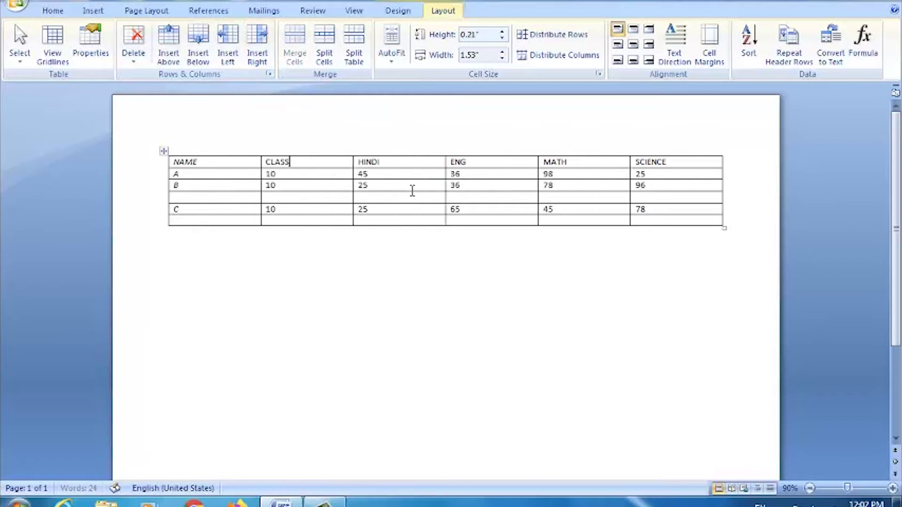
key("ctrl+z")
key("ctrl+z")
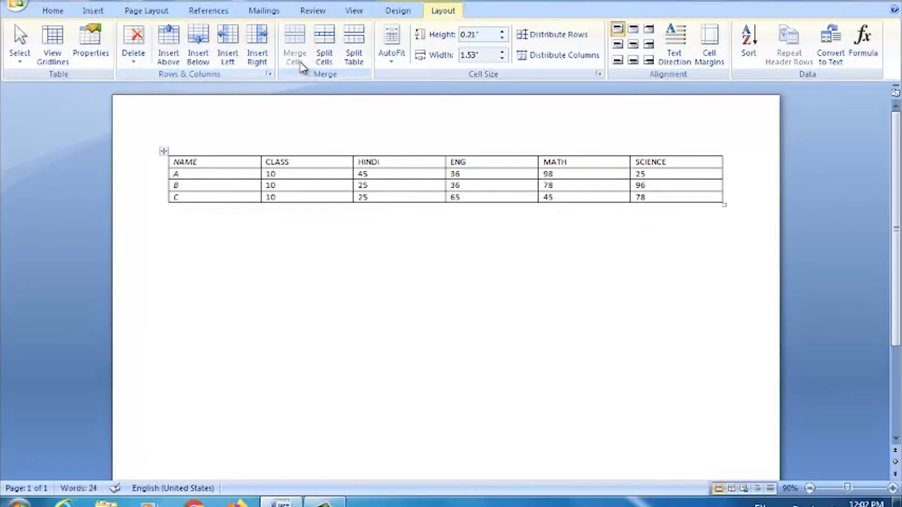
left_click(330, 235)
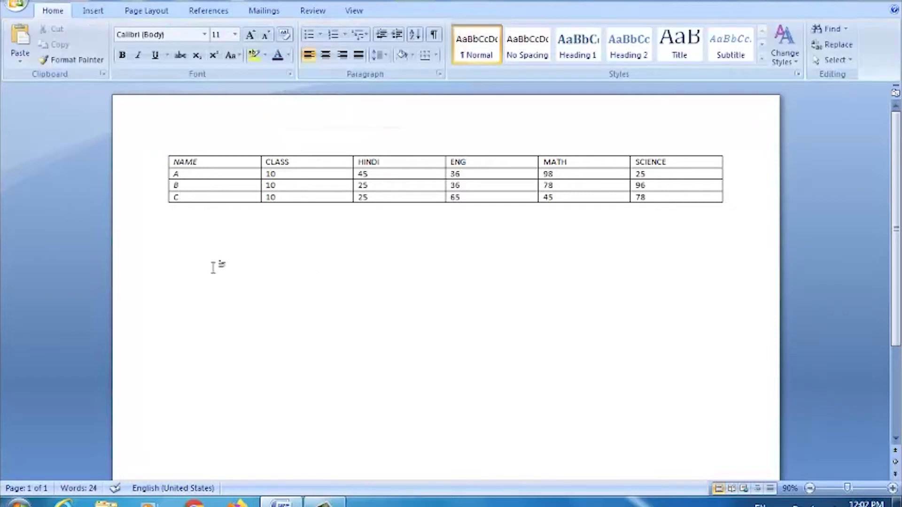
- Insert a 5x3 table below the marks table and select its first three top-row cells
left_click(93, 10)
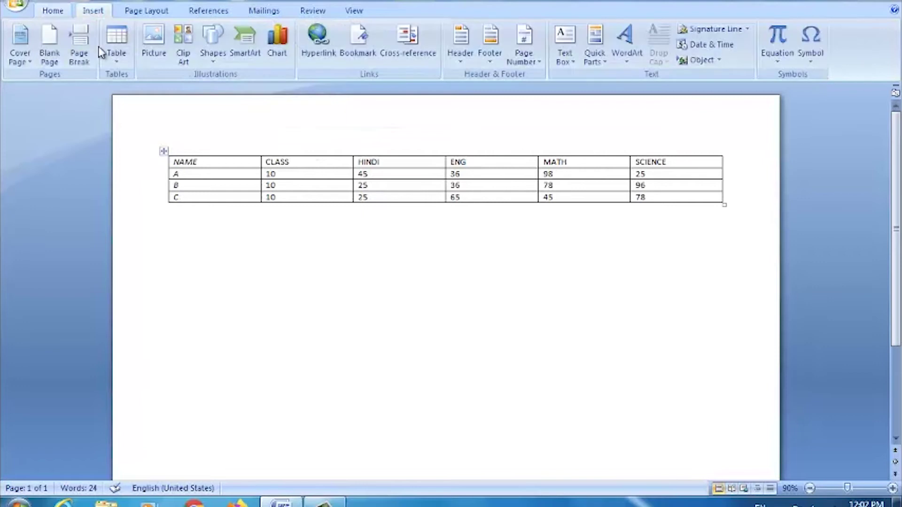
left_click(208, 272)
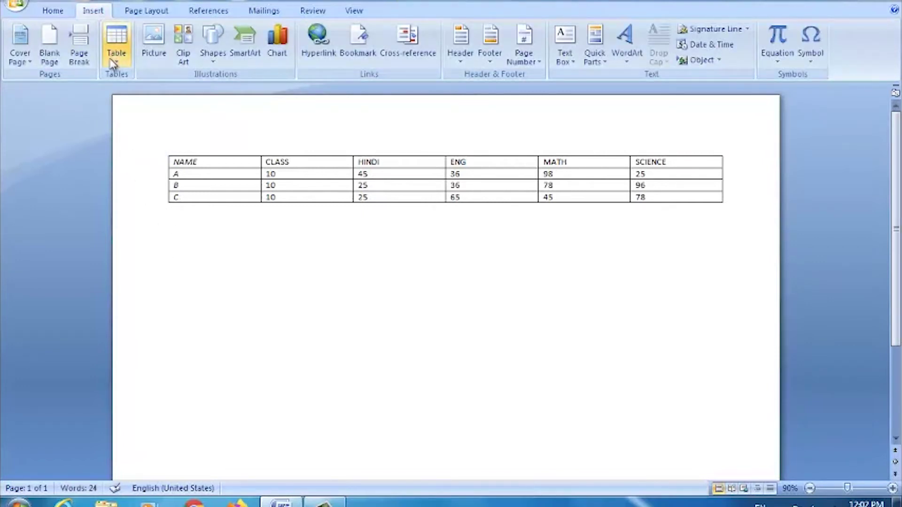
left_click(116, 42)
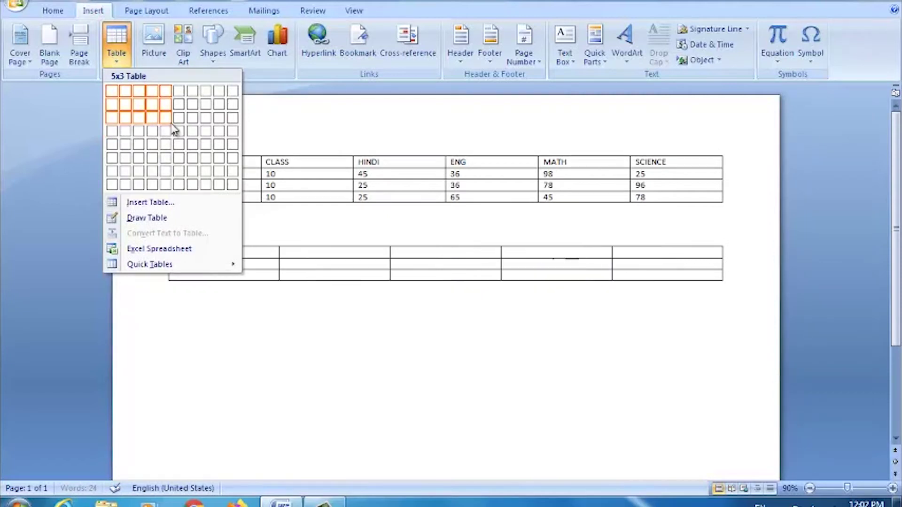
left_click(166, 118)
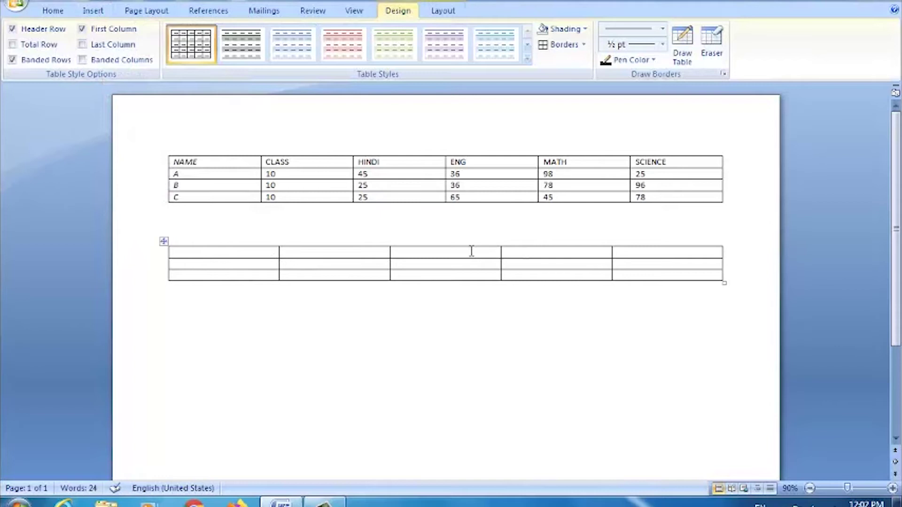
left_click_drag(259, 254, 499, 251)
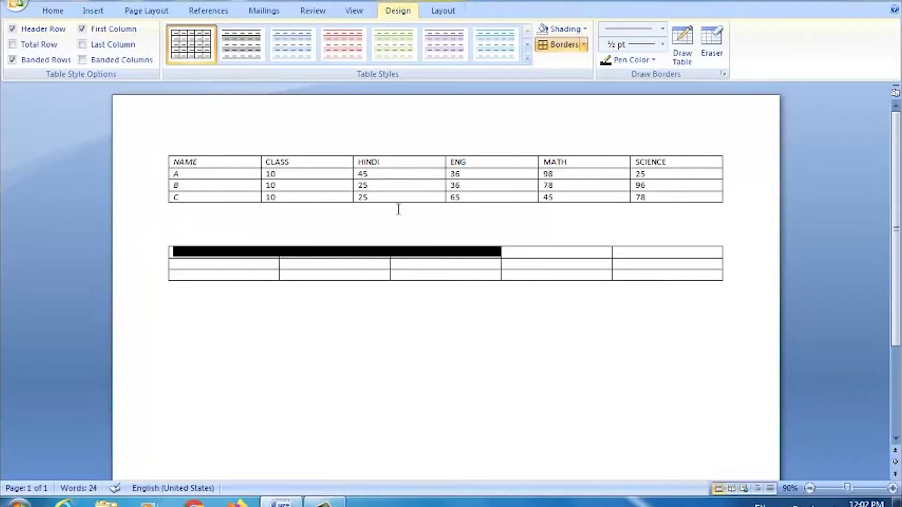
left_click(446, 11)
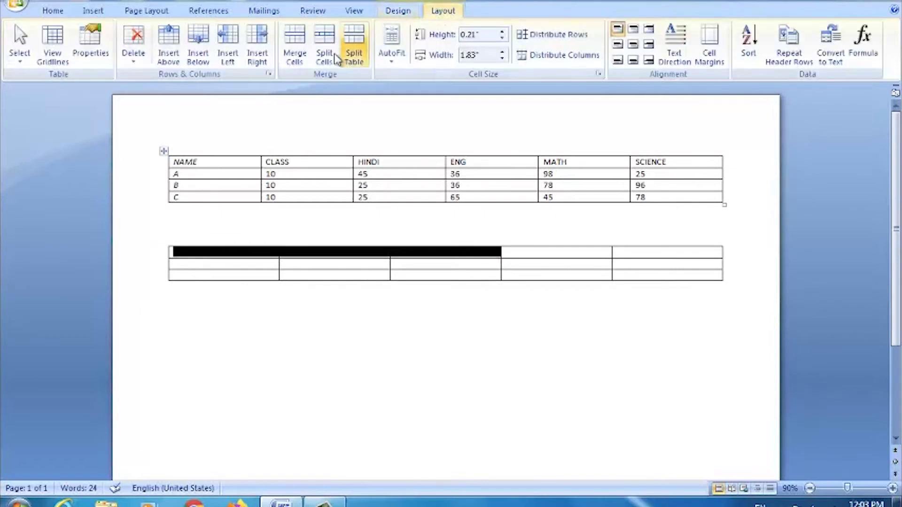
- Merge the three selected top-row cells into one and enlarge the practice table
left_click(296, 60)
left_click(278, 284)
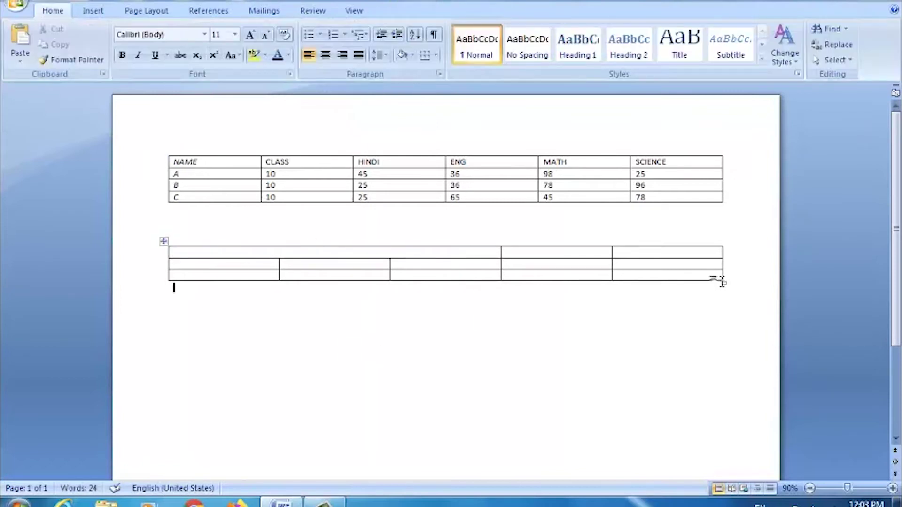
left_click_drag(722, 281, 735, 325)
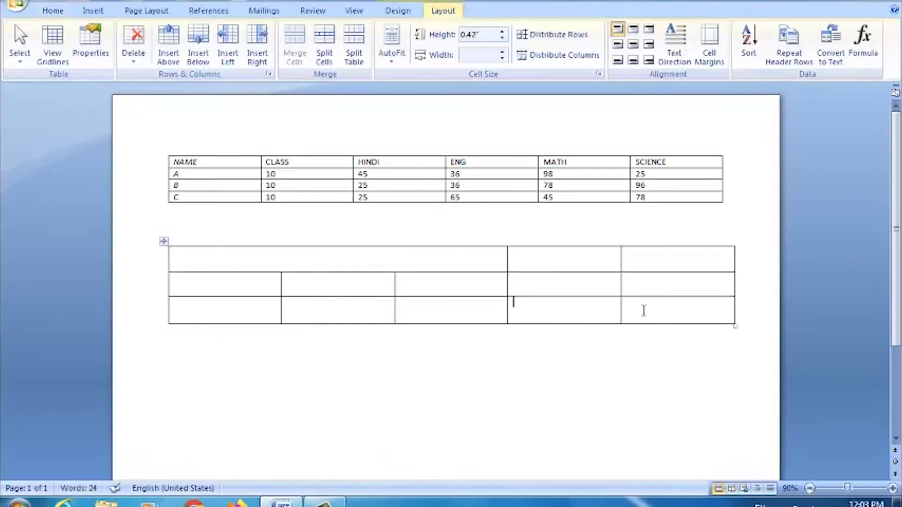
- Merge the two right cells of the practice table's bottom row
left_click_drag(597, 312, 654, 314)
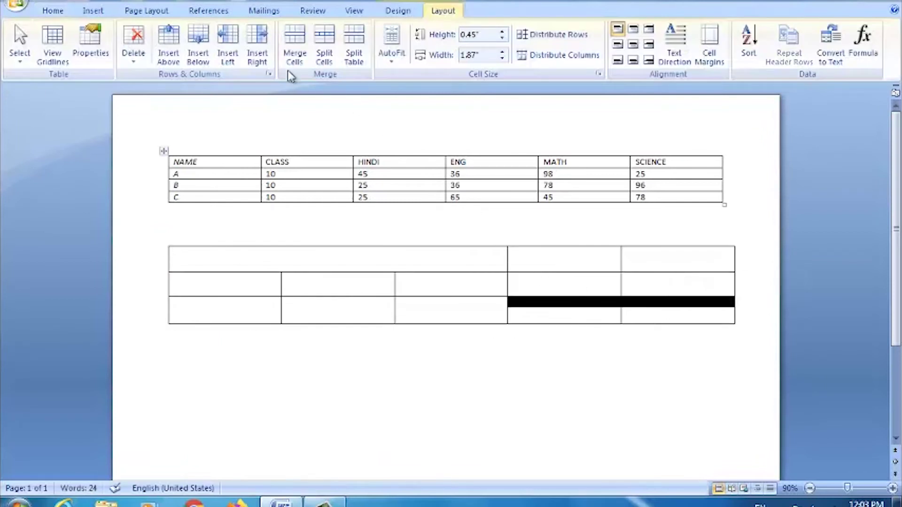
left_click(295, 47)
left_click(559, 362)
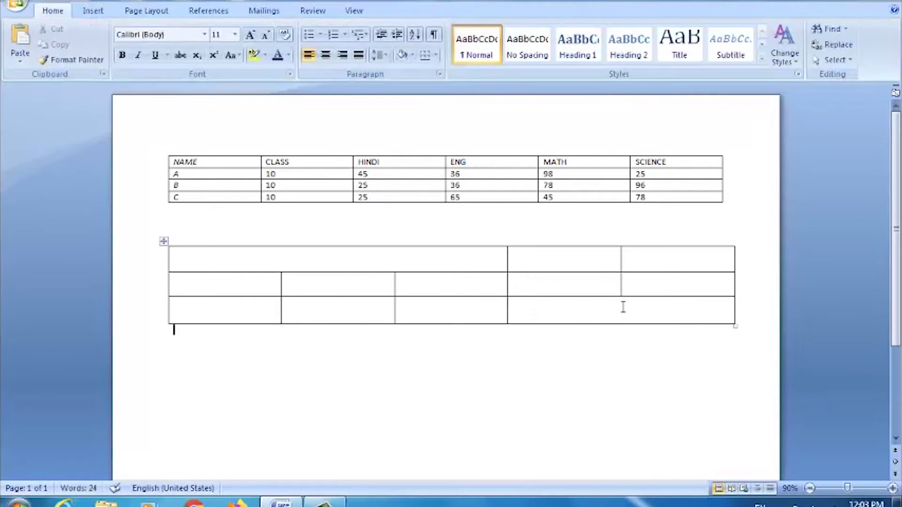
left_click(357, 11)
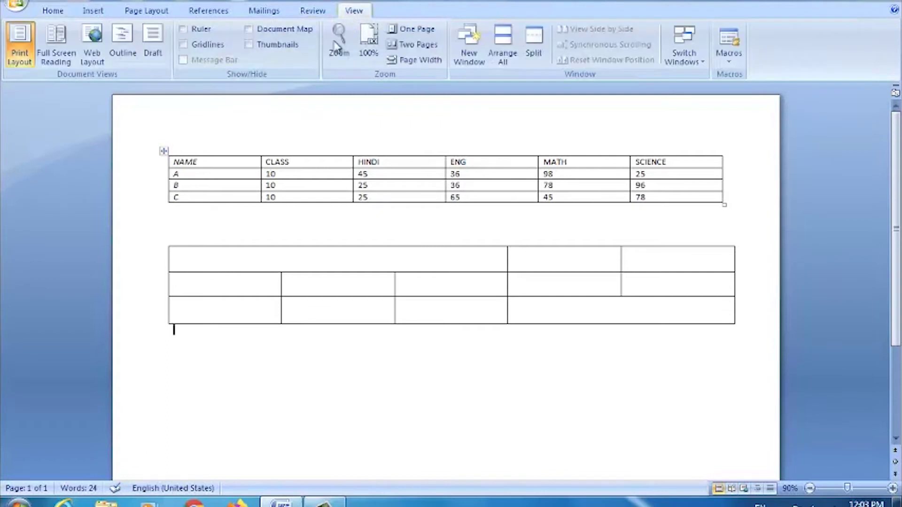
left_click(202, 289)
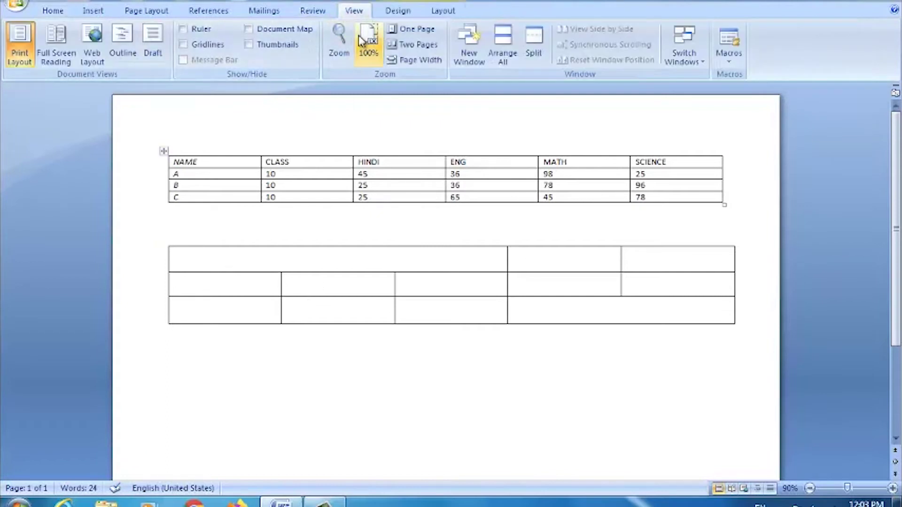
left_click(446, 12)
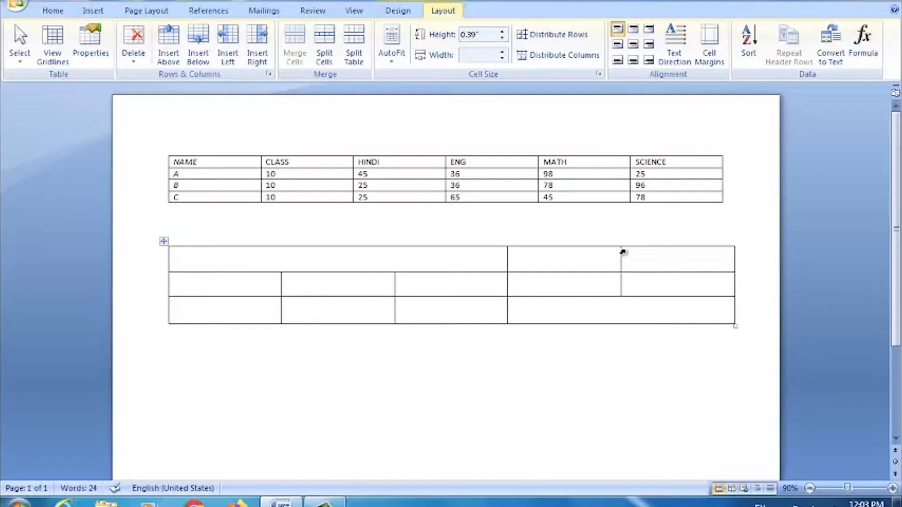
- Split the top-right cell into 2 columns and 2 rows, then split the practice table in two
left_click(678, 263)
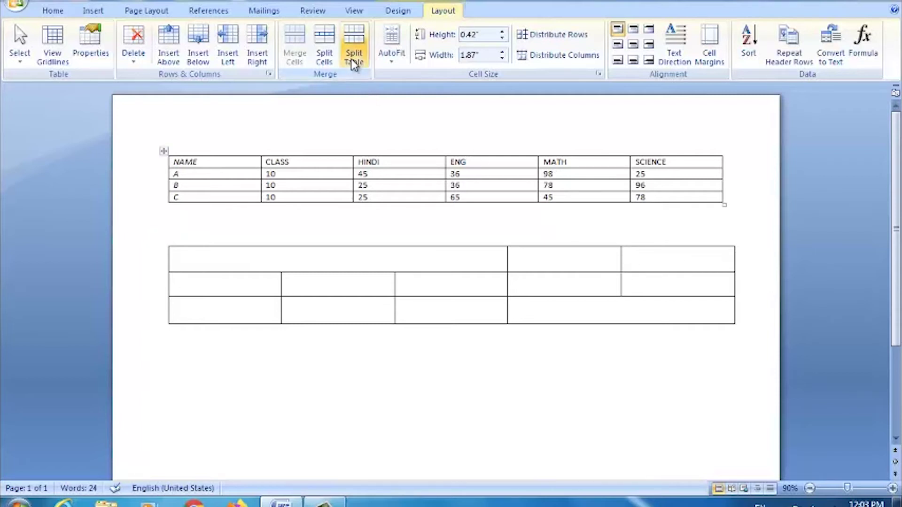
left_click(330, 59)
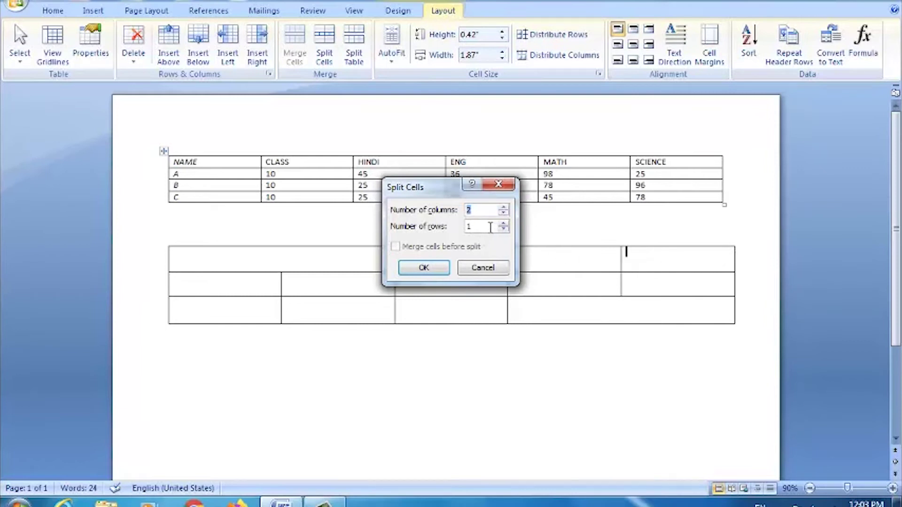
key("BackSpace")
left_click(423, 268)
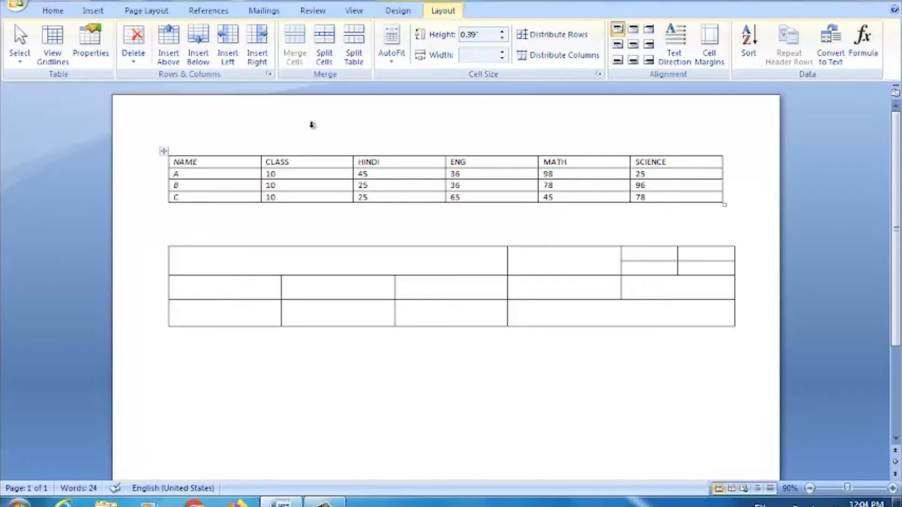
left_click(357, 64)
- Delete both parts of the split practice table and return the caret to cell A of the marks table
left_click(223, 310)
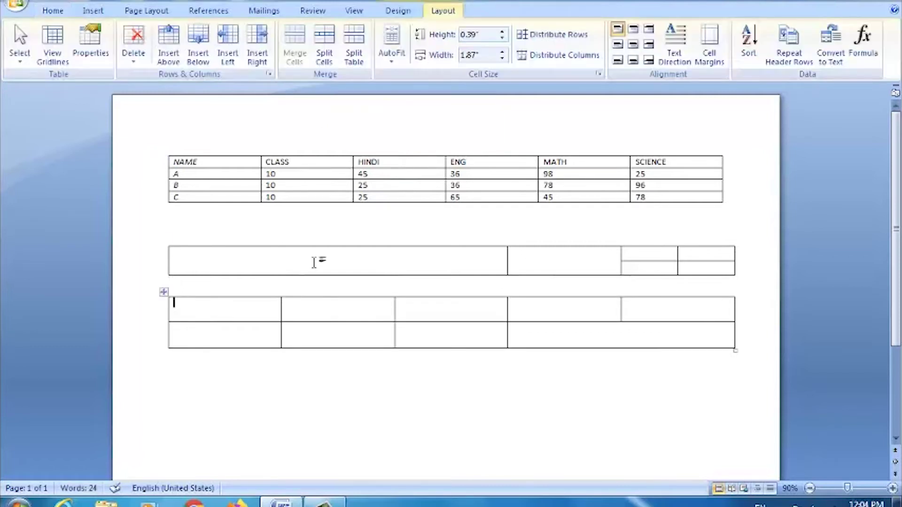
left_click_drag(177, 227, 587, 366)
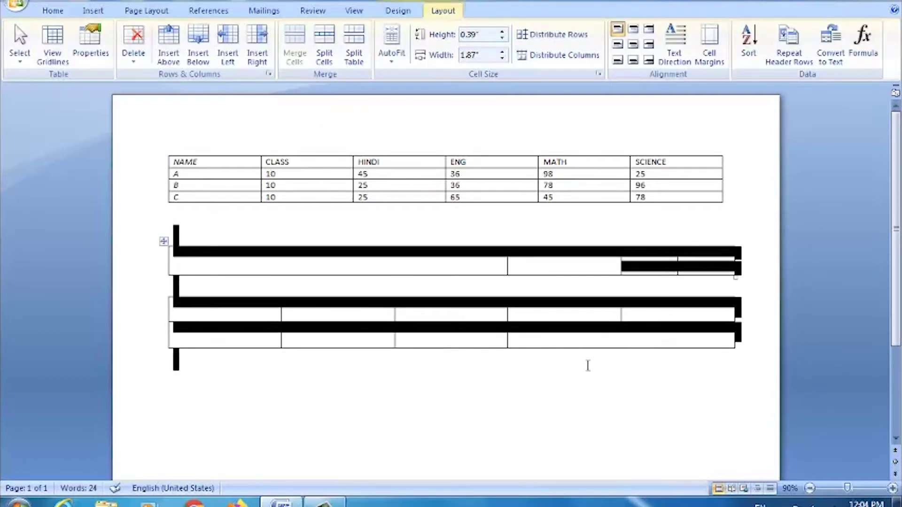
key("Delete")
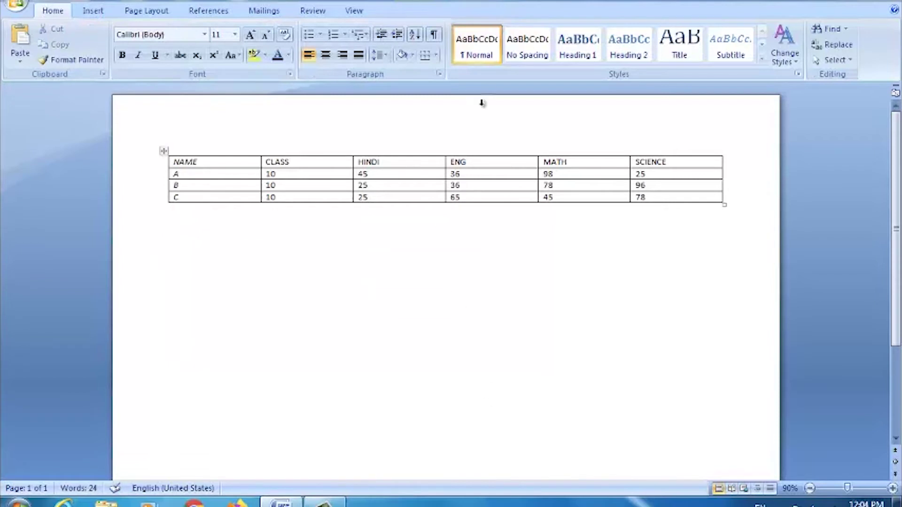
left_click(231, 173)
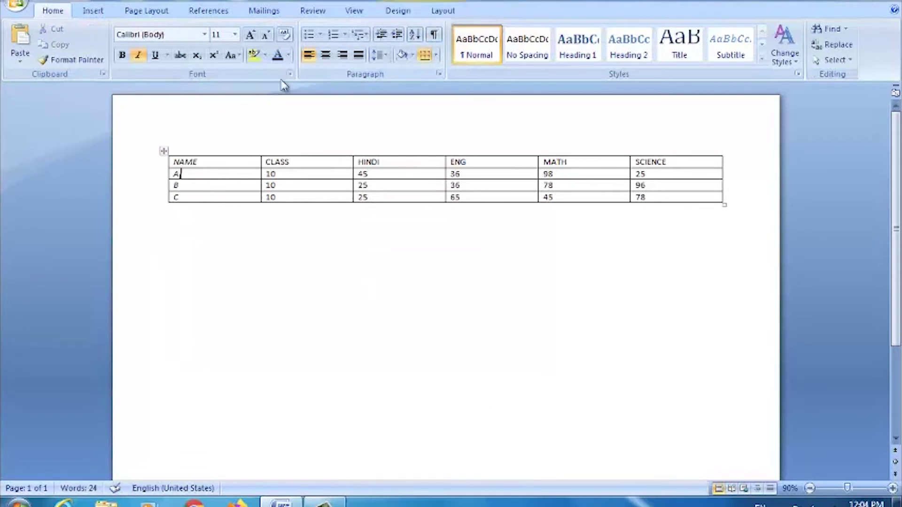
left_click(443, 10)
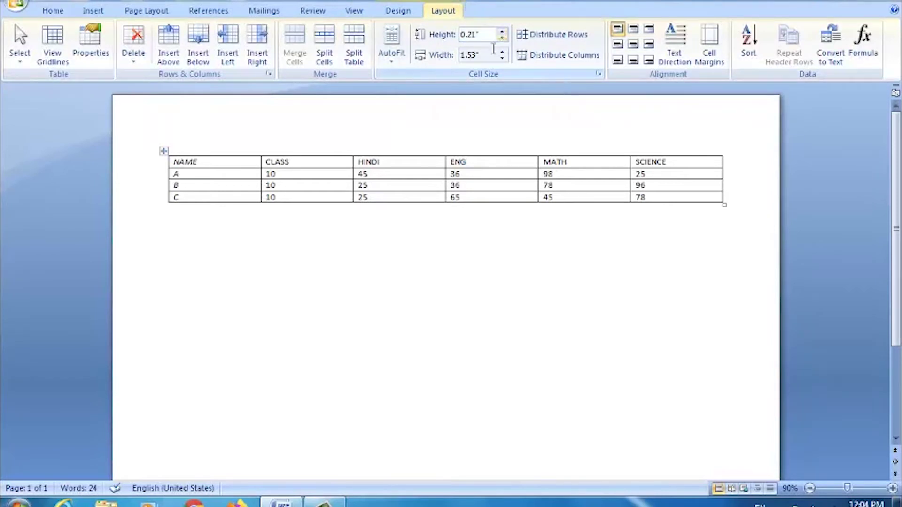
- Select NAME and adjust the header row height, settling at 0.2 inches
left_click_drag(215, 163, 184, 153)
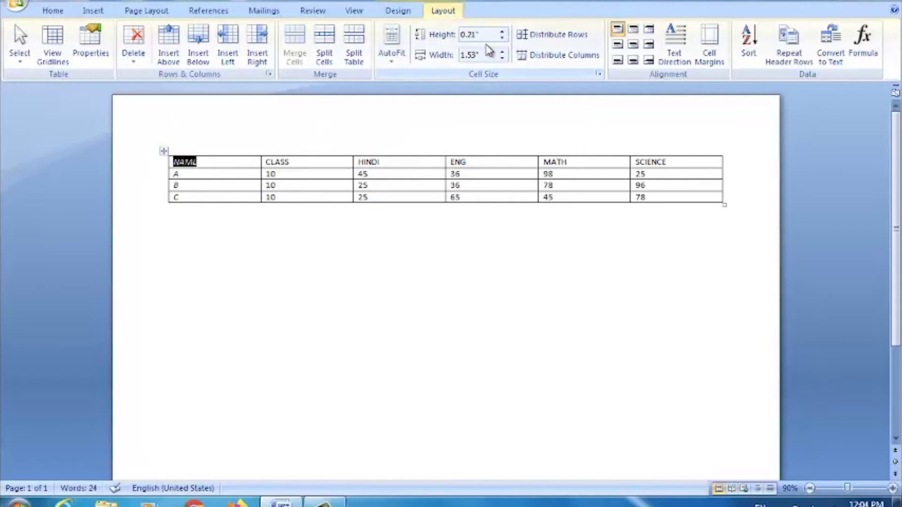
left_click(502, 38)
left_click(502, 32)
left_click(503, 32)
left_click(502, 32)
left_click(503, 32)
left_click(501, 32)
left_click(502, 32)
left_click(502, 32)
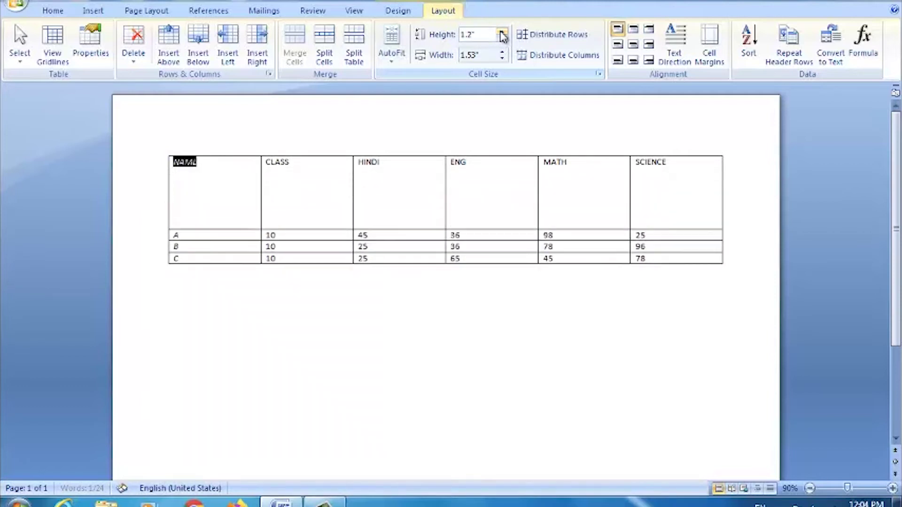
left_click(501, 32)
left_click(502, 40)
left_click(503, 40)
left_click(503, 39)
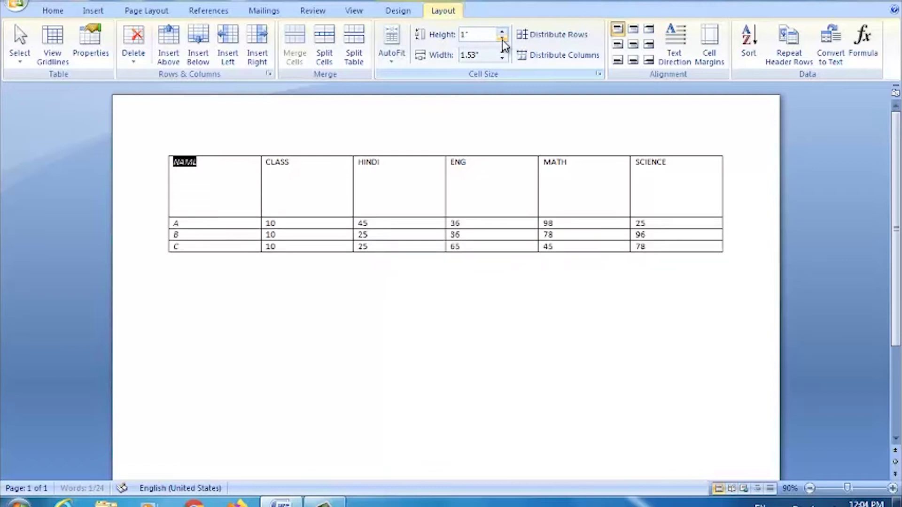
left_click(503, 40)
left_click(503, 39)
left_click(503, 39)
left_click(503, 40)
left_click(503, 40)
left_click(502, 41)
left_click(503, 40)
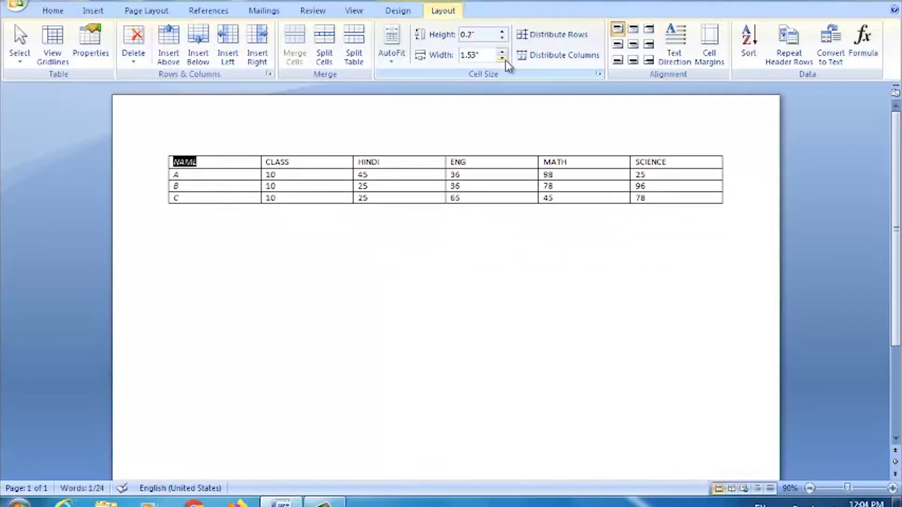
- Adjust the header cell width, ending at 1.5 inches, and add an empty line below the table
left_click(502, 58)
double_click(502, 53)
double_click(502, 52)
double_click(502, 53)
left_click(502, 53)
left_click(502, 53)
left_click(502, 52)
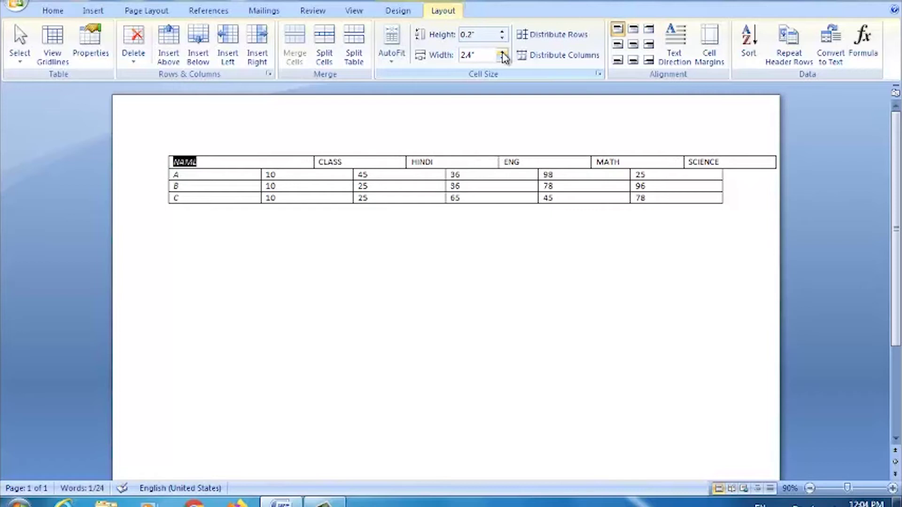
left_click(502, 60)
left_click(502, 59)
left_click(501, 59)
double_click(501, 59)
left_click(501, 59)
left_click(501, 61)
left_click(501, 60)
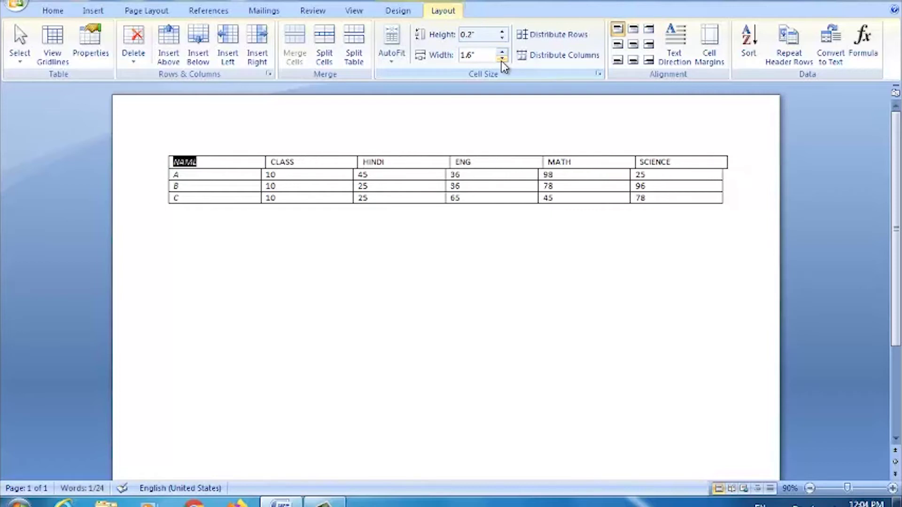
left_click(501, 61)
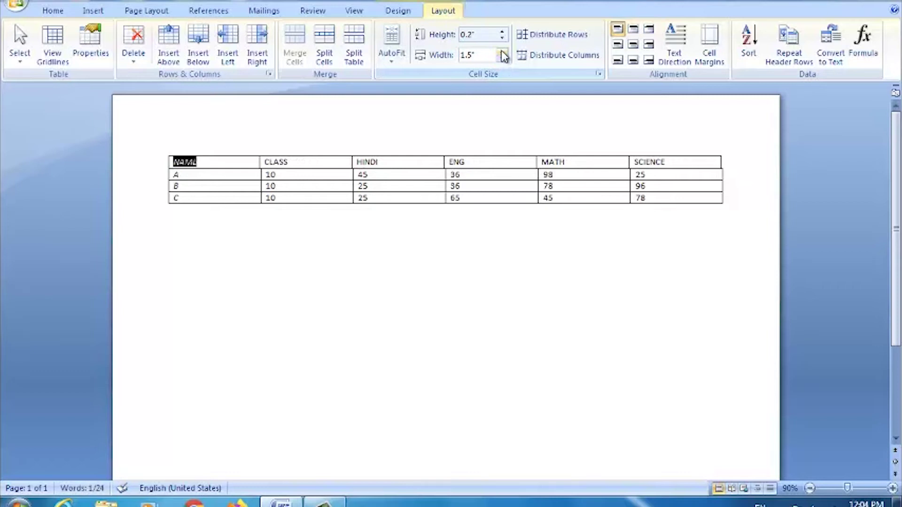
left_click(502, 51)
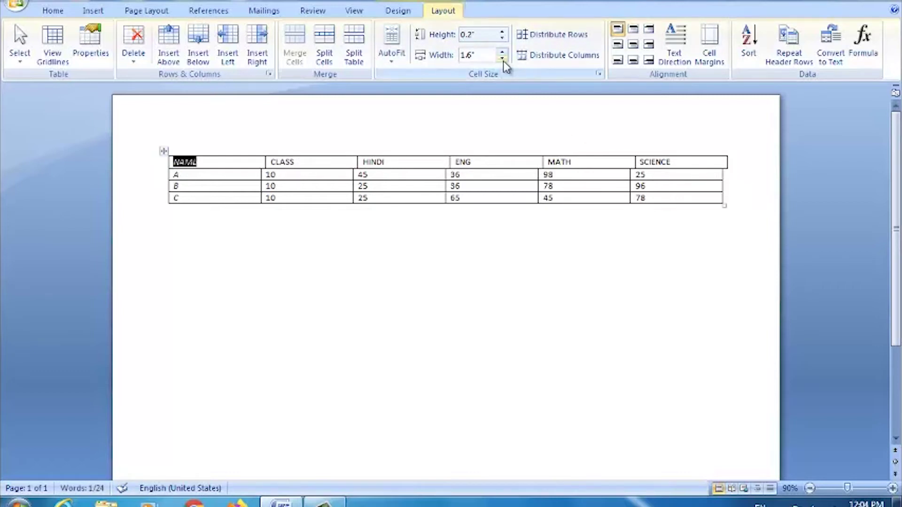
left_click(503, 61)
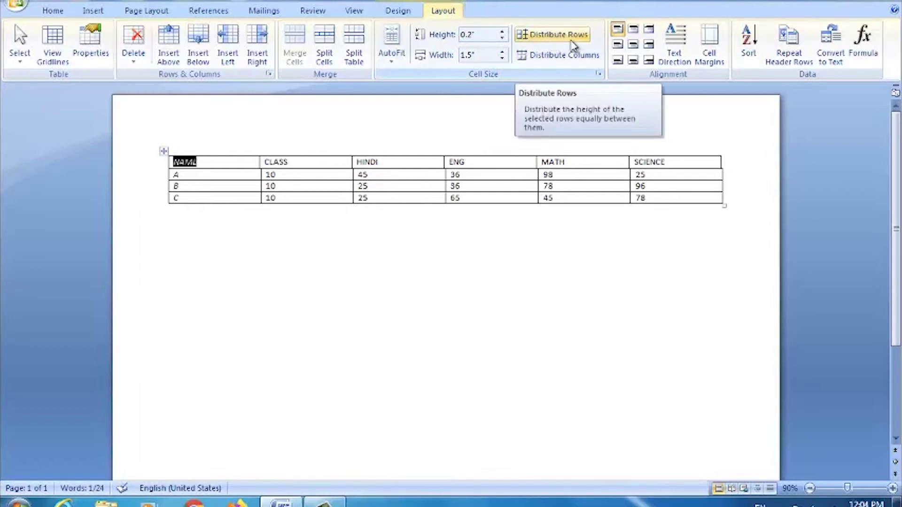
left_click(395, 257)
key("Return")
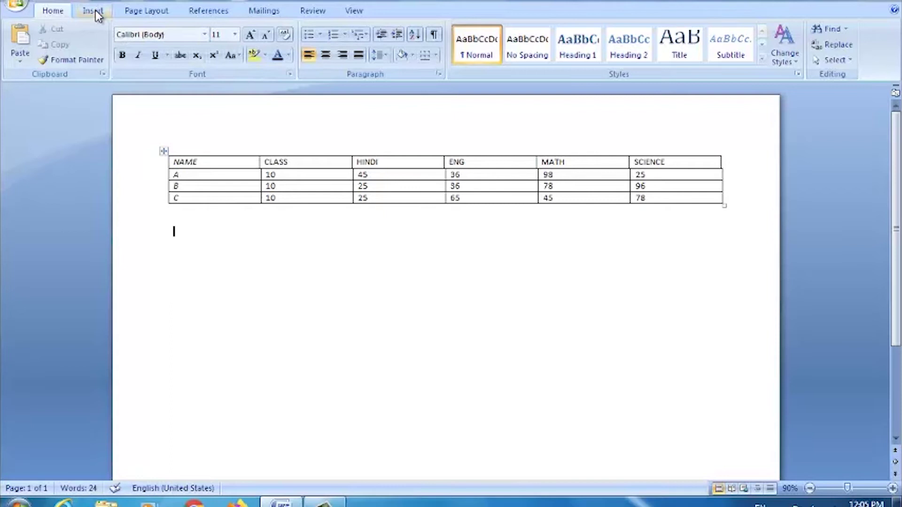
- Insert an empty 3x3 table below the marks table and make its first column narrower
left_click(97, 14)
left_click(115, 61)
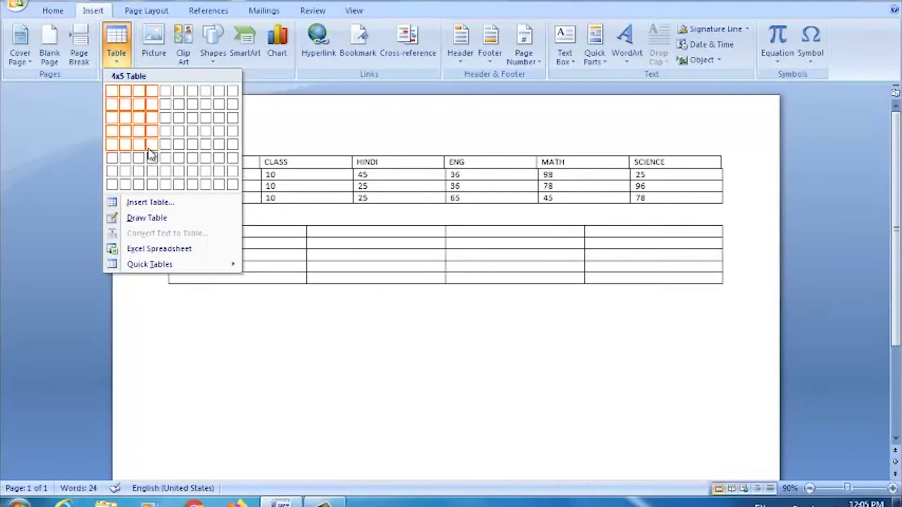
left_click(139, 117)
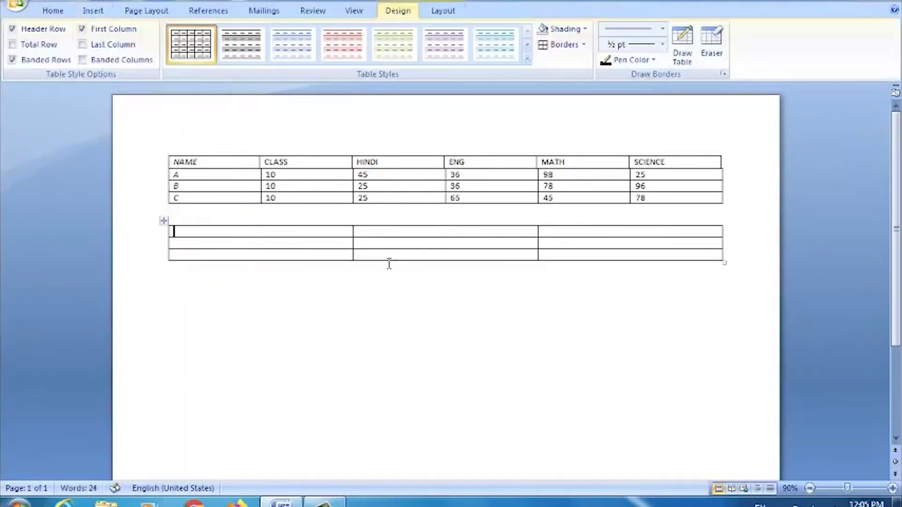
left_click(356, 239)
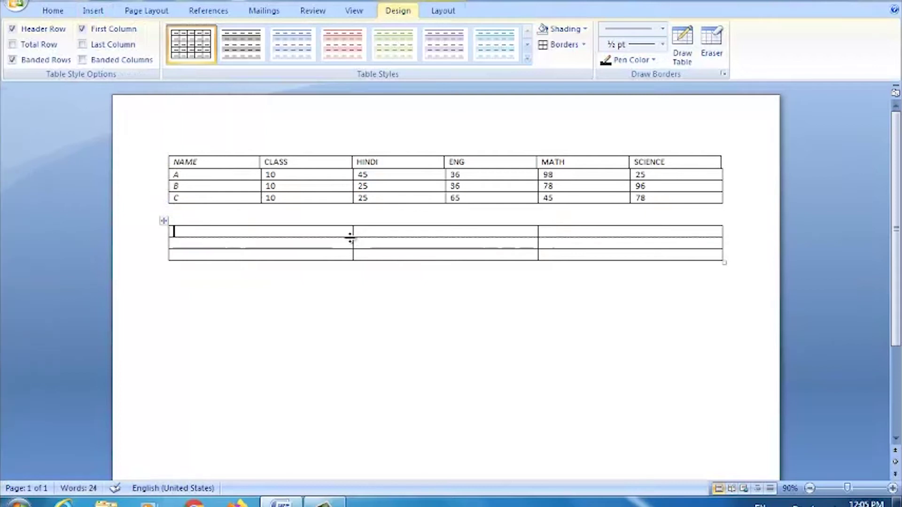
left_click_drag(353, 230, 234, 240)
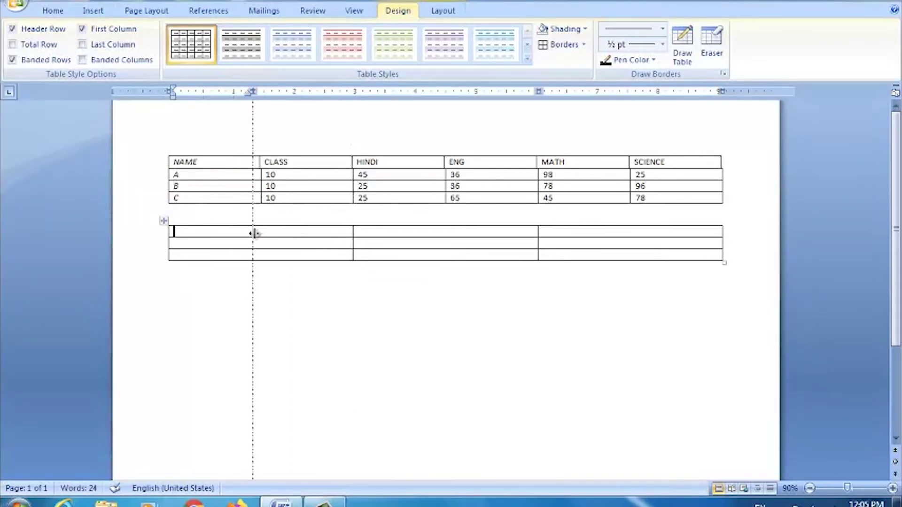
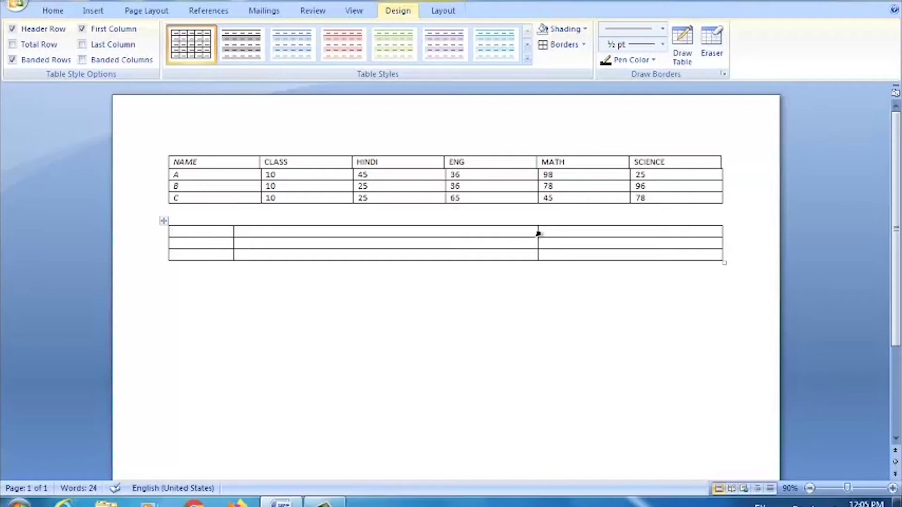
- Narrow the second table's middle column and try evening its first-row heights, dismissing the warning
left_click_drag(538, 243, 313, 244)
left_click(442, 12)
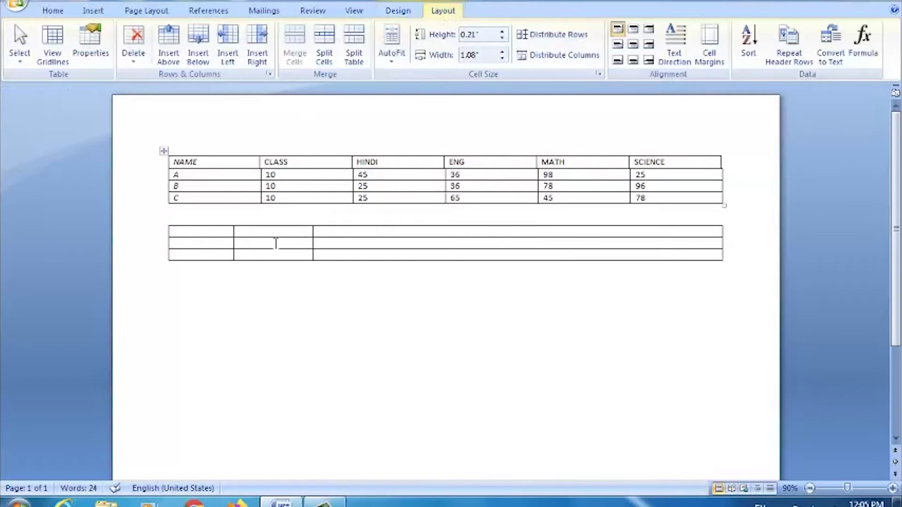
left_click(549, 43)
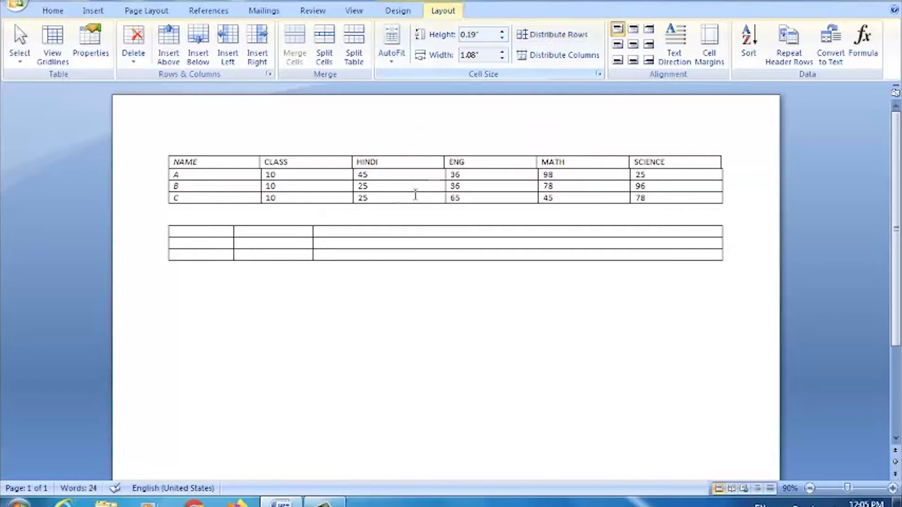
mouse_move(291, 238)
left_mouse_down()
mouse_move(264, 239)
mouse_move(338, 233)
left_mouse_up()
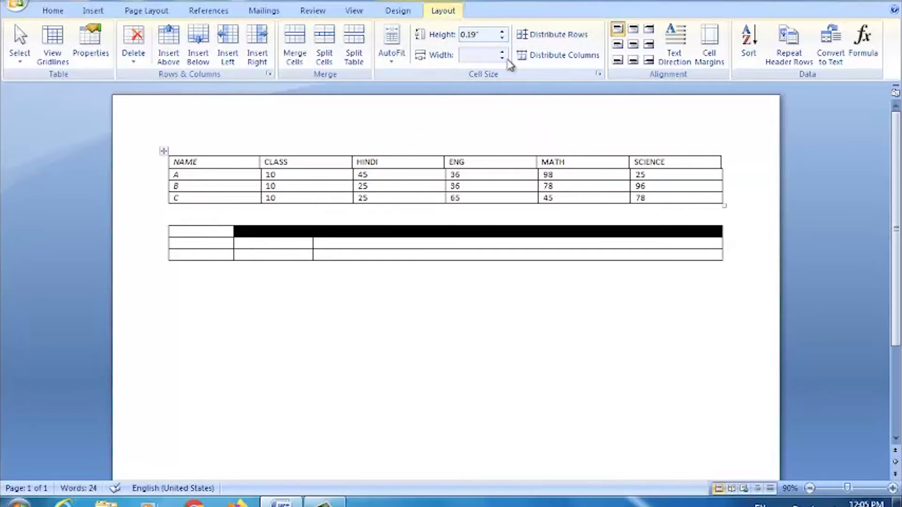
left_click(551, 42)
left_click(454, 280)
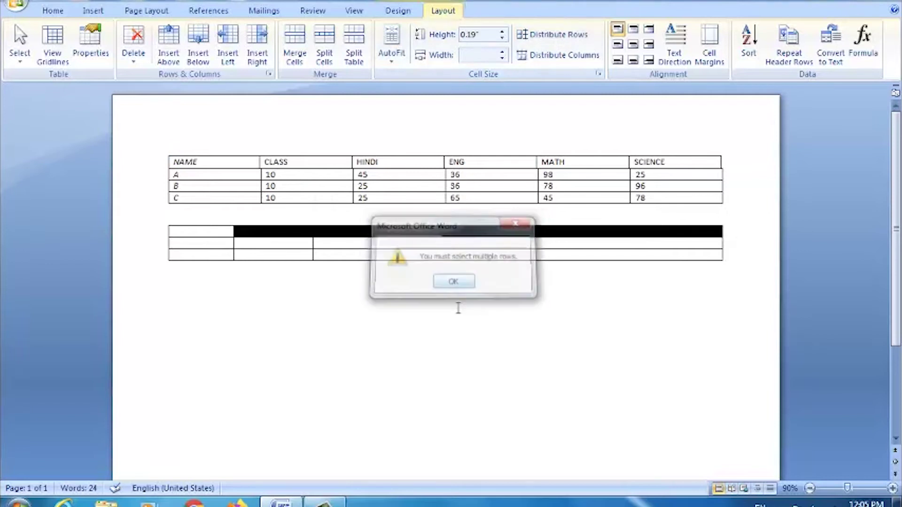
left_click(313, 222)
- Distribute the second table's three columns evenly at 3.05" each
left_click(443, 10)
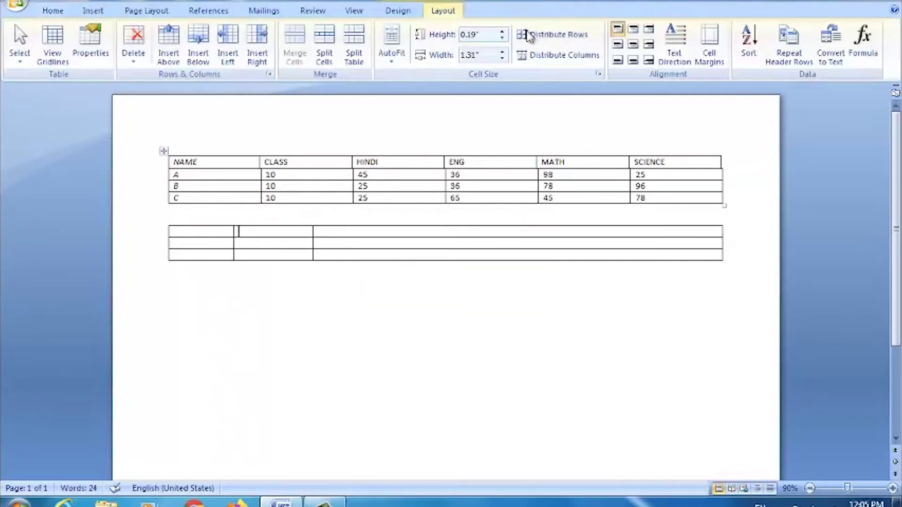
left_click(551, 56)
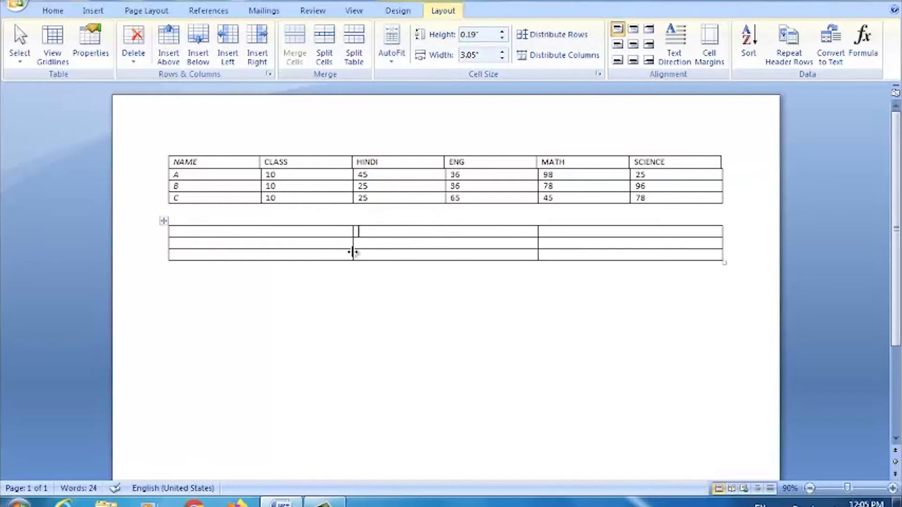
key("ctrl+z")
left_click(572, 60)
- Make the second table's first row taller, then distribute all three rows evenly at 0.49"
left_click_drag(196, 251, 198, 273)
left_click(202, 267)
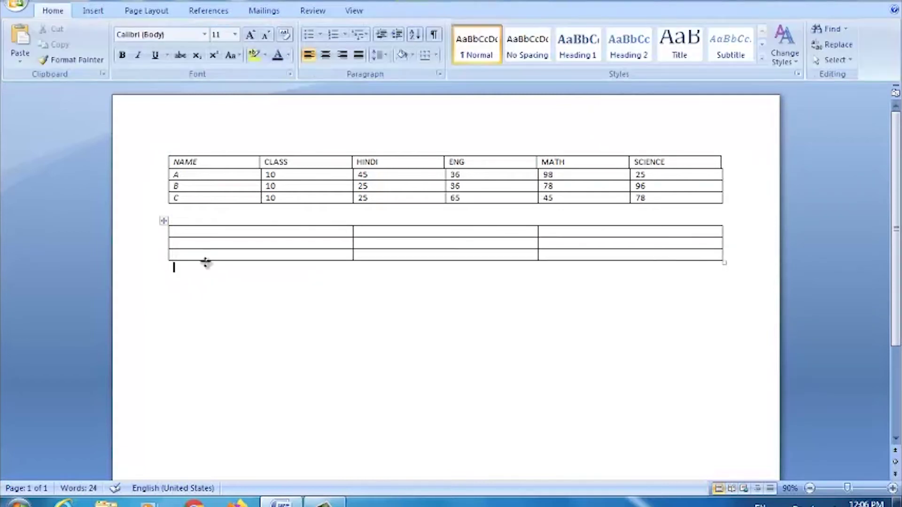
left_click_drag(205, 237, 213, 304)
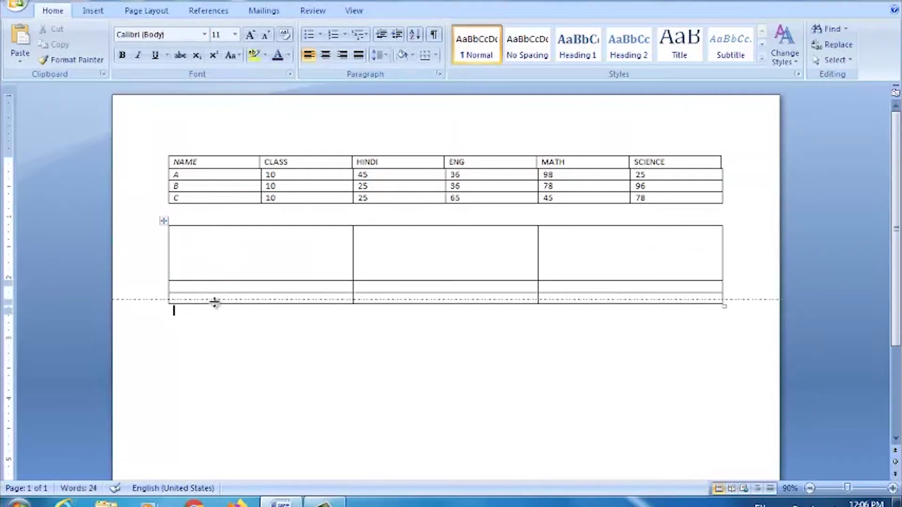
left_click(214, 268)
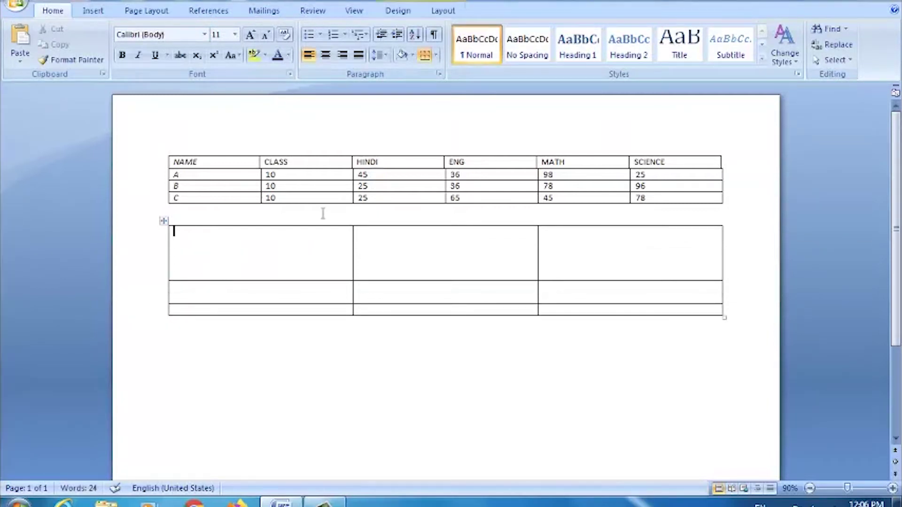
left_click(441, 11)
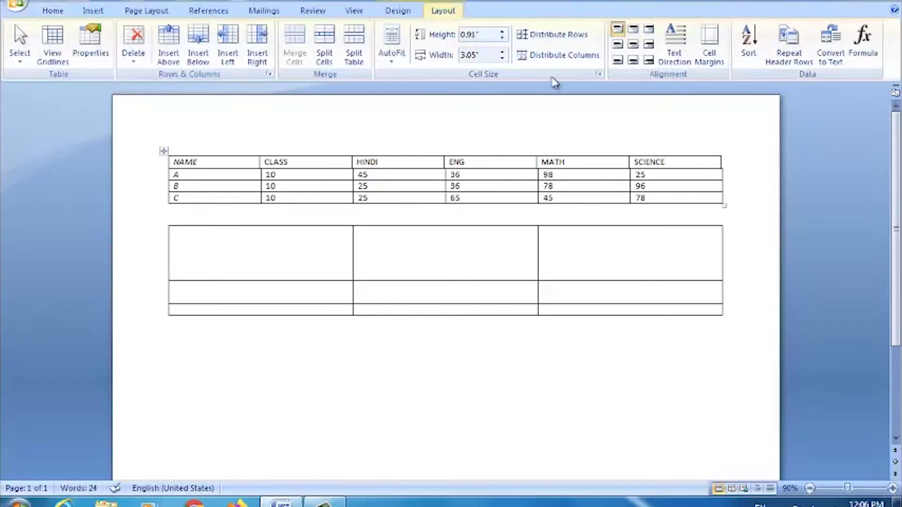
left_click(555, 42)
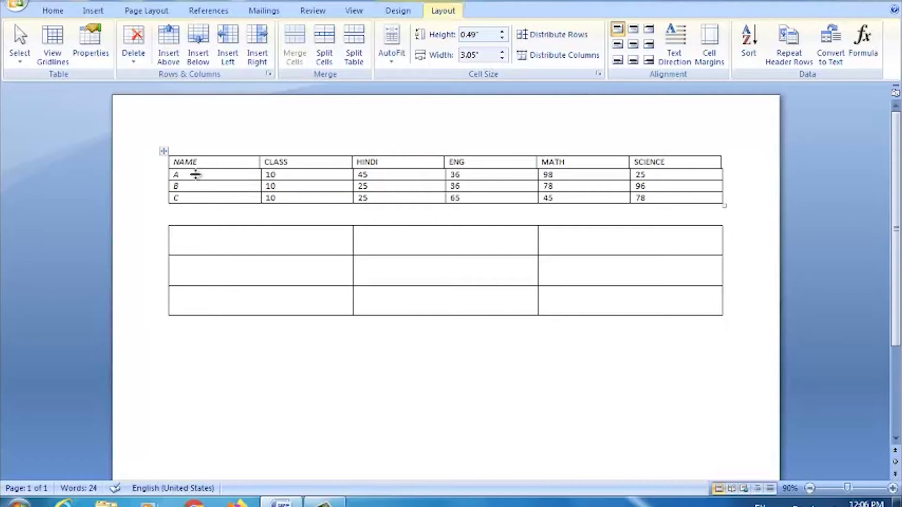
left_click_drag(186, 162, 175, 165)
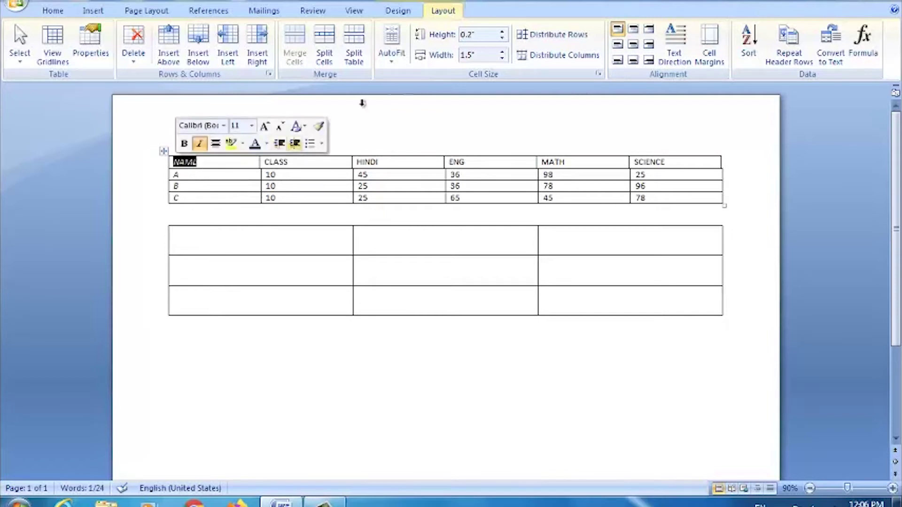
left_click(632, 33)
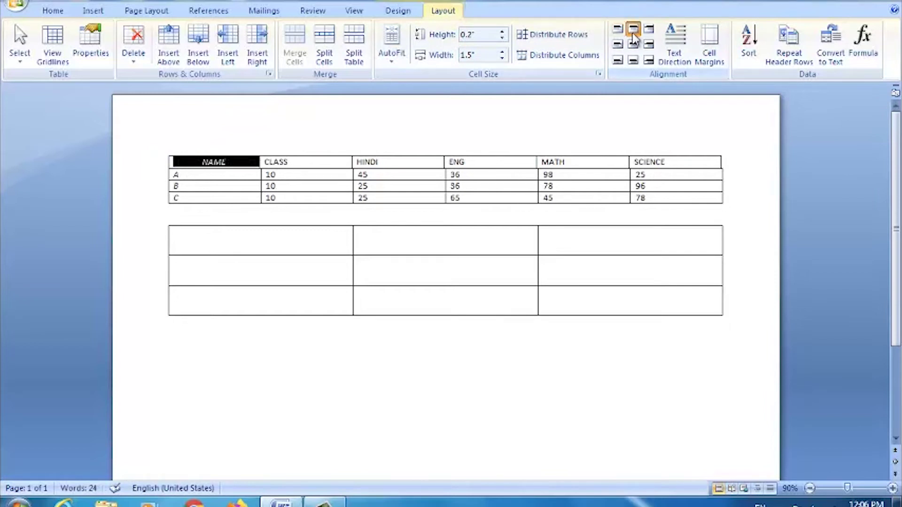
left_click(649, 29)
left_click(252, 233)
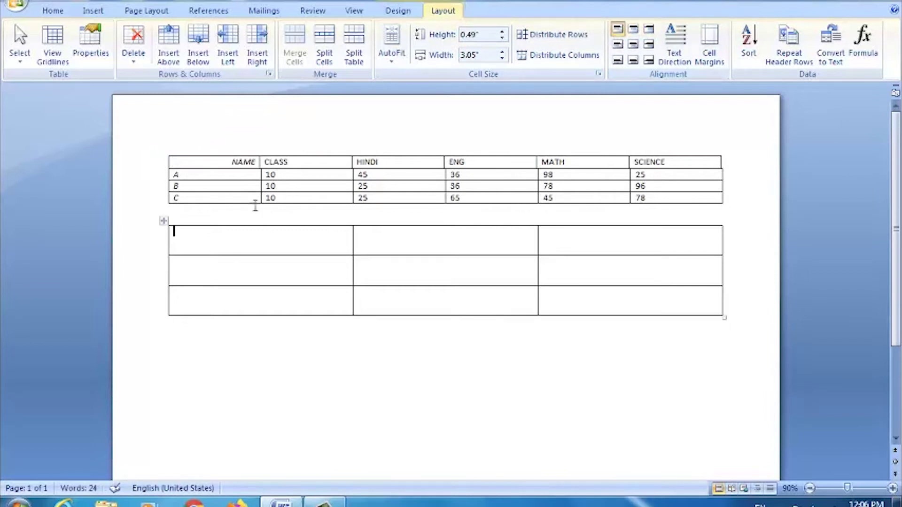
left_click_drag(261, 161, 241, 162)
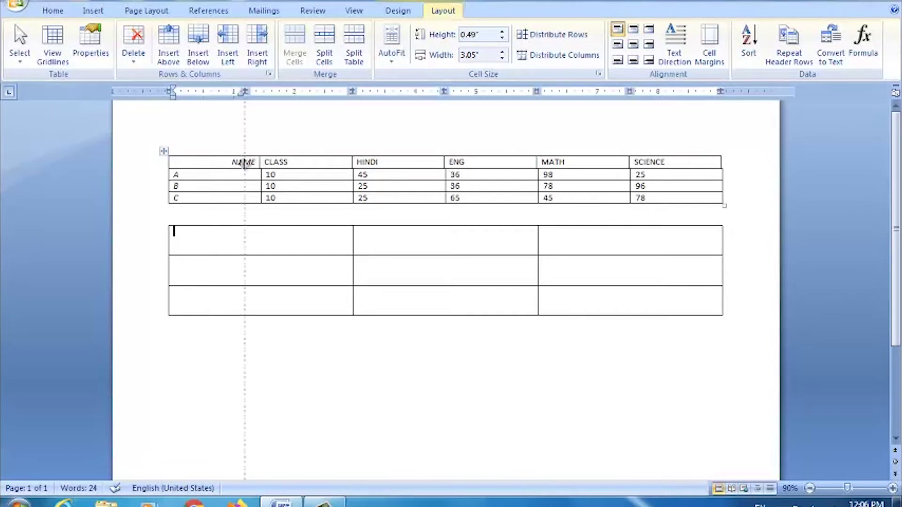
key("ctrl+z")
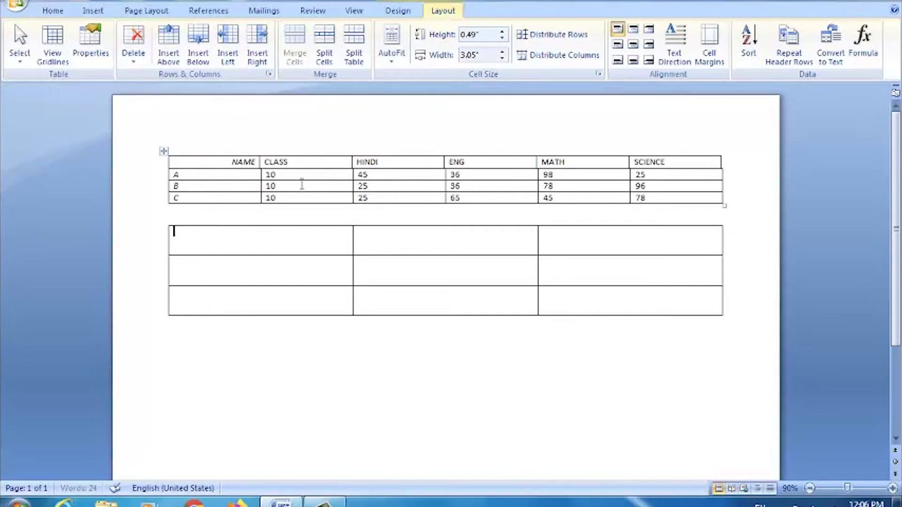
left_click_drag(233, 162, 306, 162)
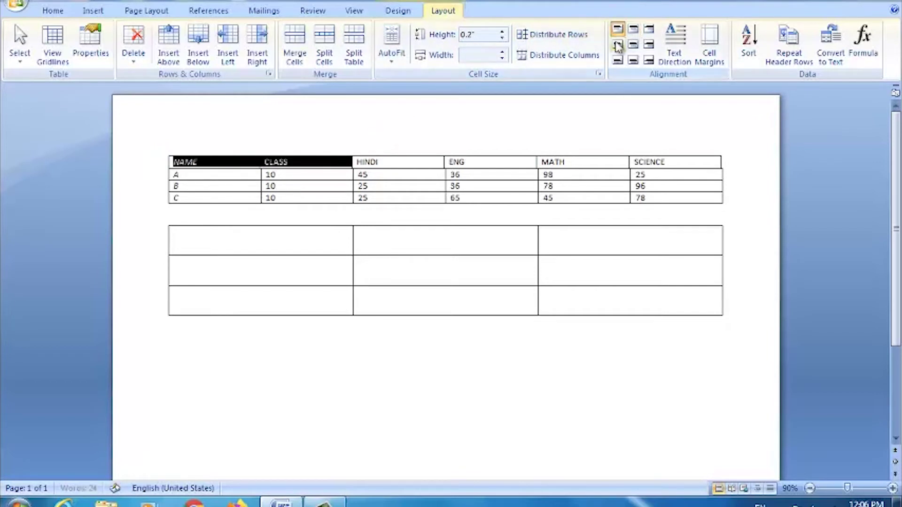
left_click(616, 61)
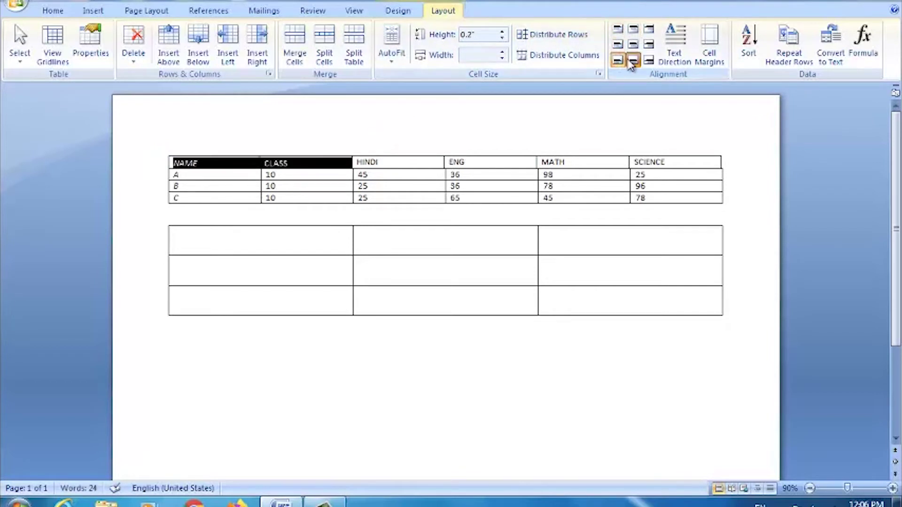
left_click(632, 61)
left_click(649, 60)
left_click(633, 29)
left_click(617, 29)
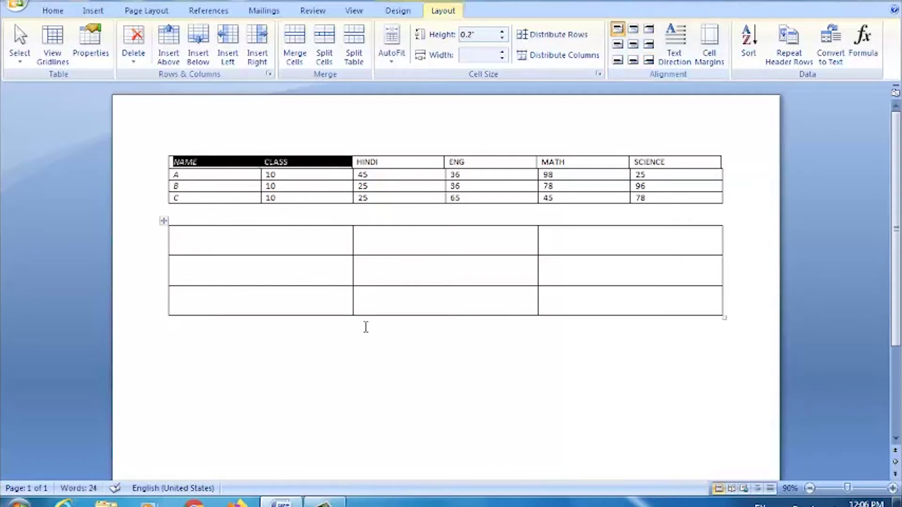
left_click(364, 321)
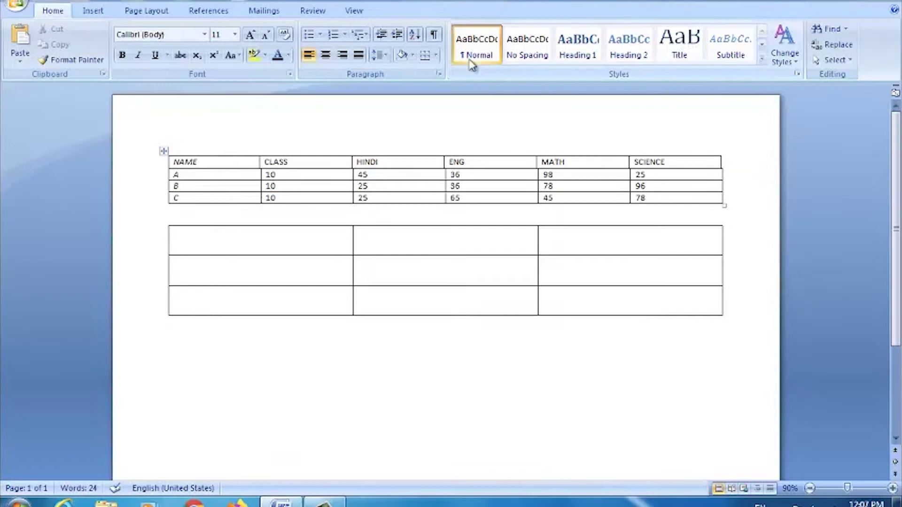
left_click(221, 162)
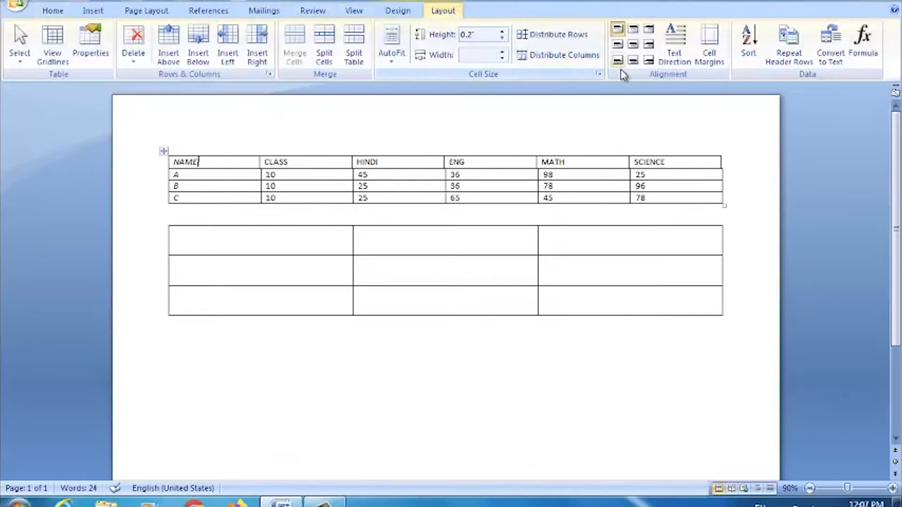
left_click(677, 49)
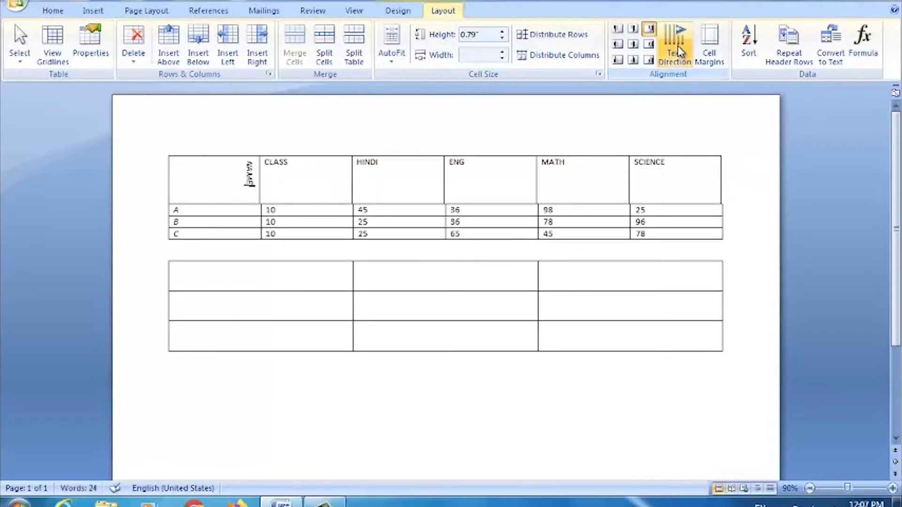
left_click(677, 49)
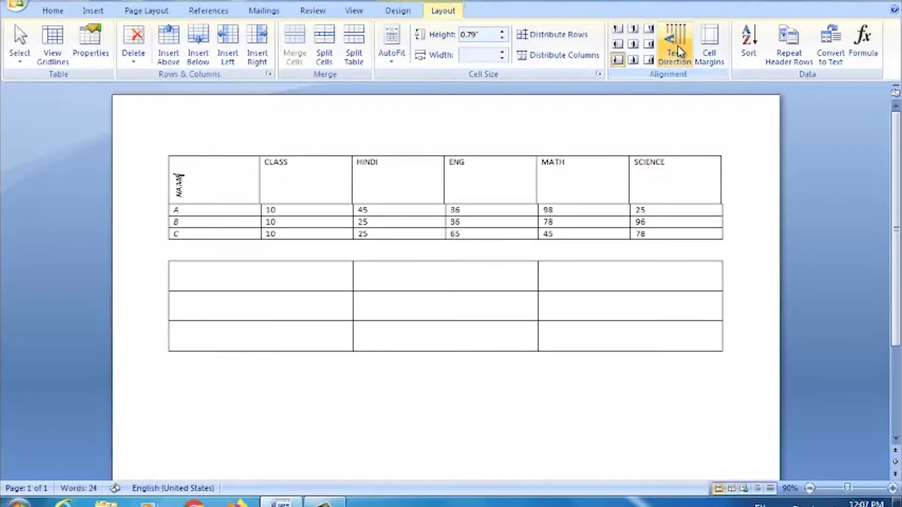
left_click(677, 49)
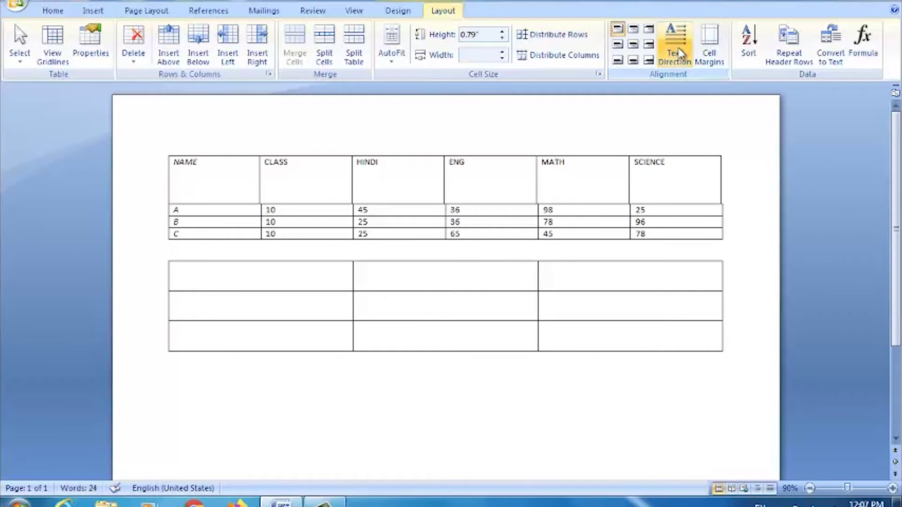
left_click(678, 51)
left_click(677, 52)
left_click(678, 52)
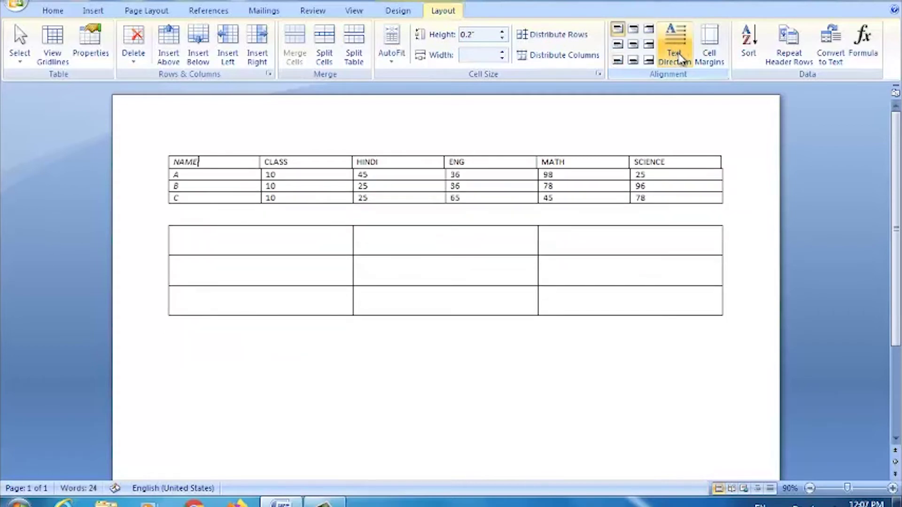
- Set the marks table's cell margins to 0.07" top and 0.05" bottom
left_click(716, 64)
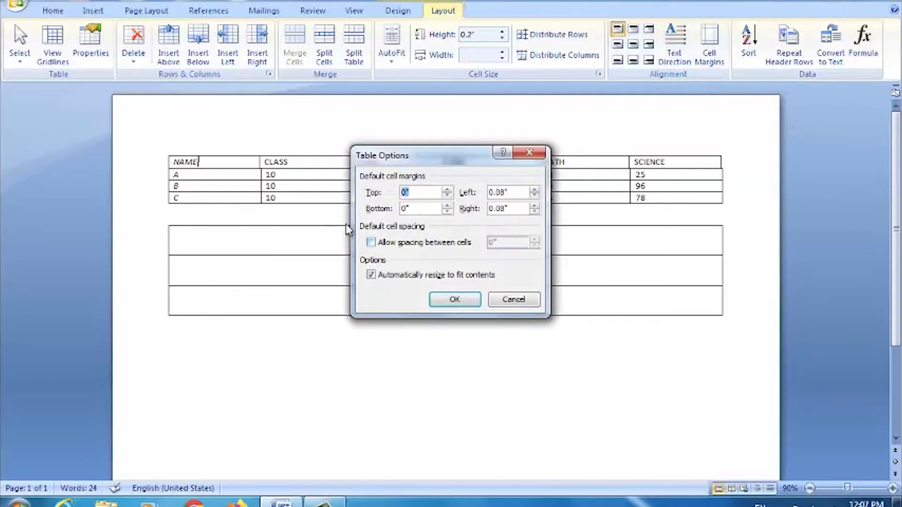
left_click(448, 191)
left_click(447, 190)
left_click(459, 302)
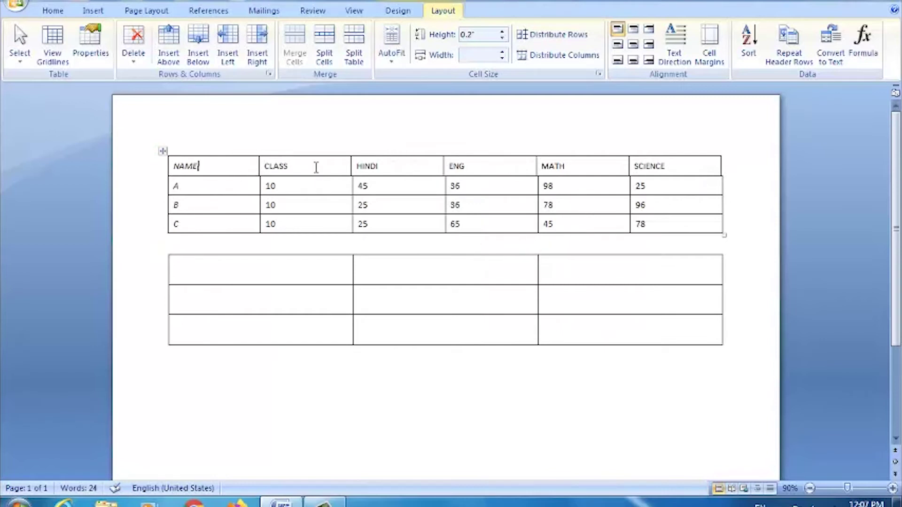
left_click(709, 49)
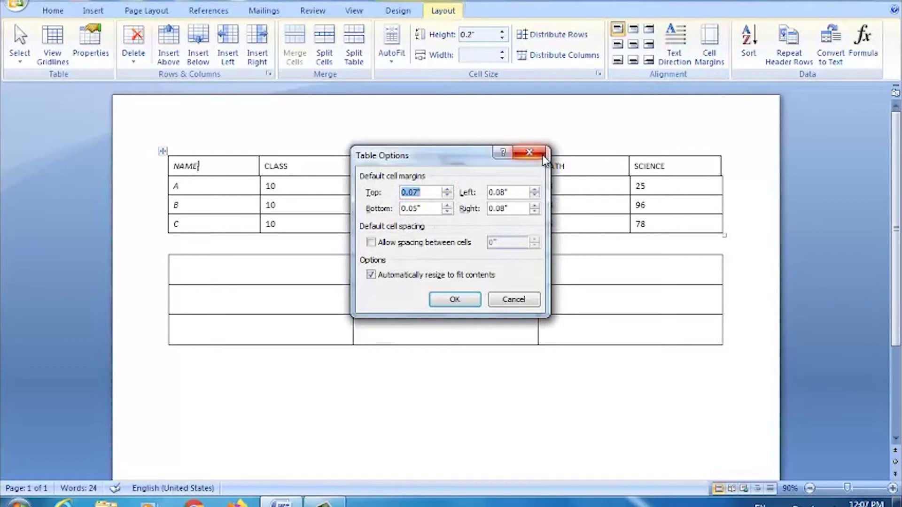
left_click(530, 152)
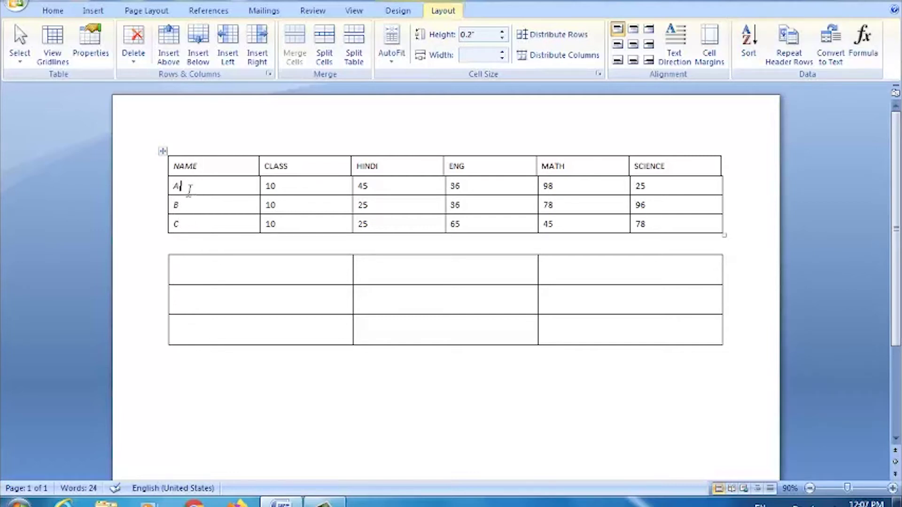
left_click_drag(189, 188, 201, 224)
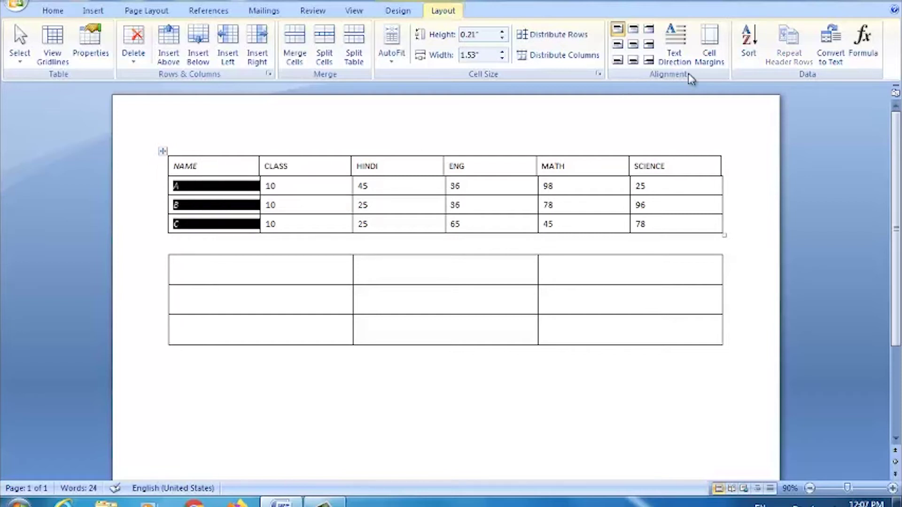
left_click(750, 52)
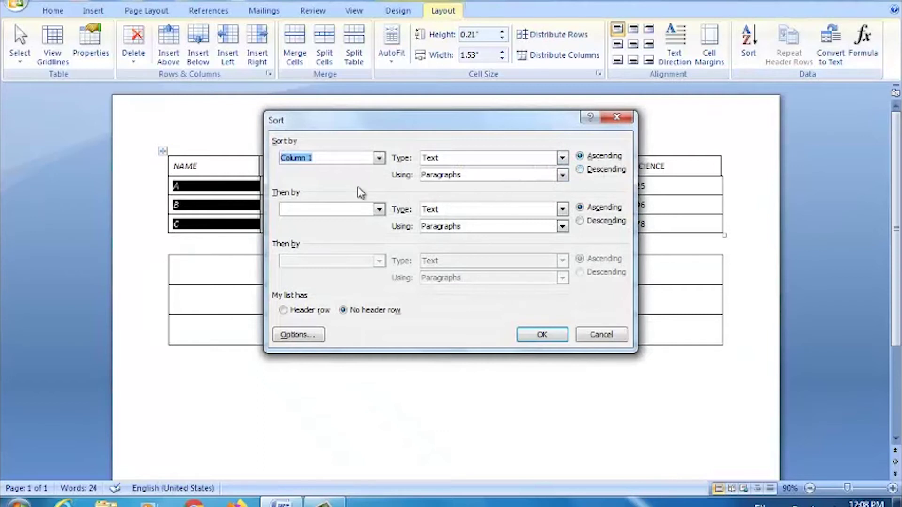
left_click(379, 158)
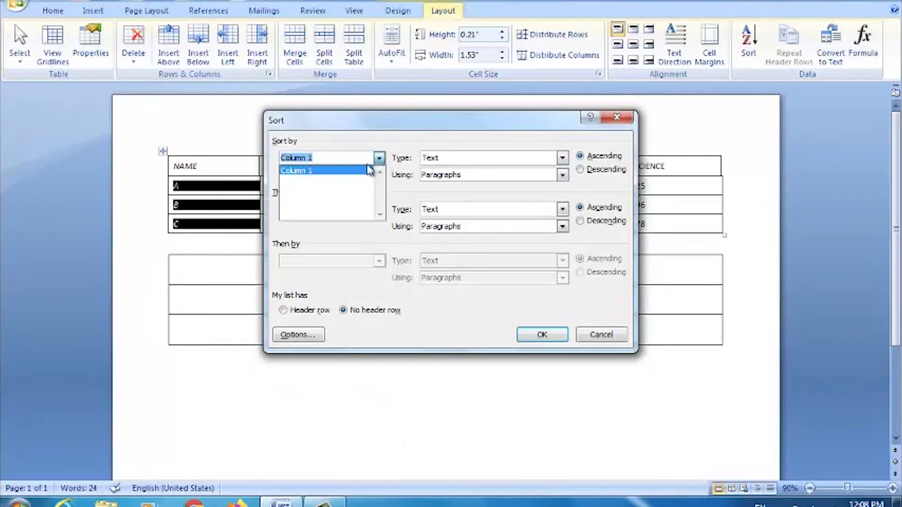
left_click(358, 248)
left_click(284, 310)
left_click(379, 158)
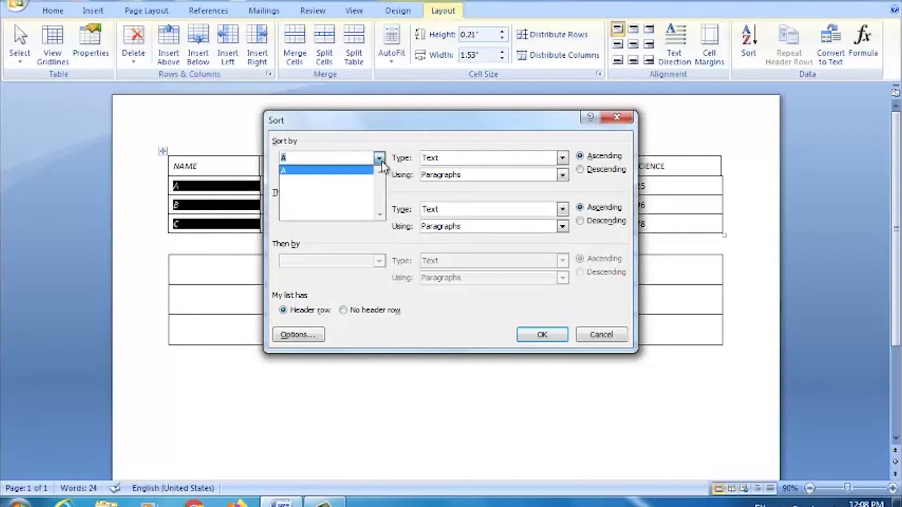
left_click(379, 157)
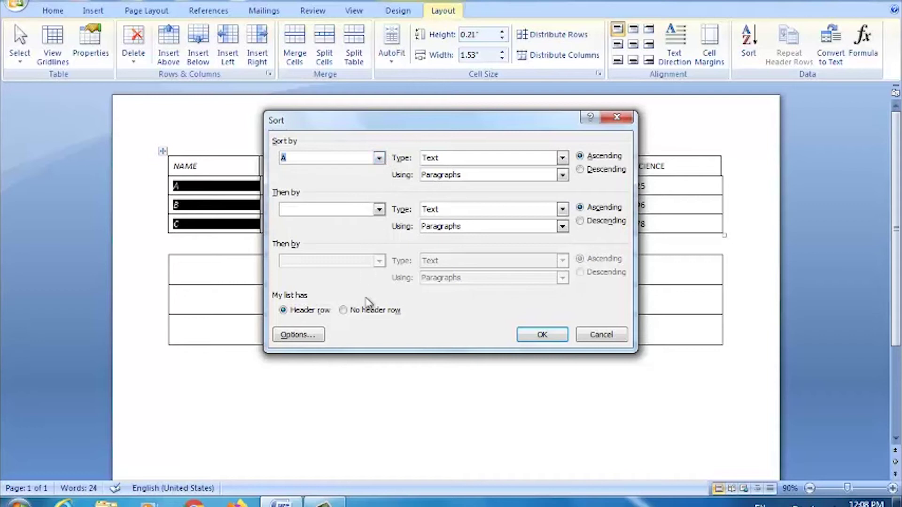
left_click(354, 311)
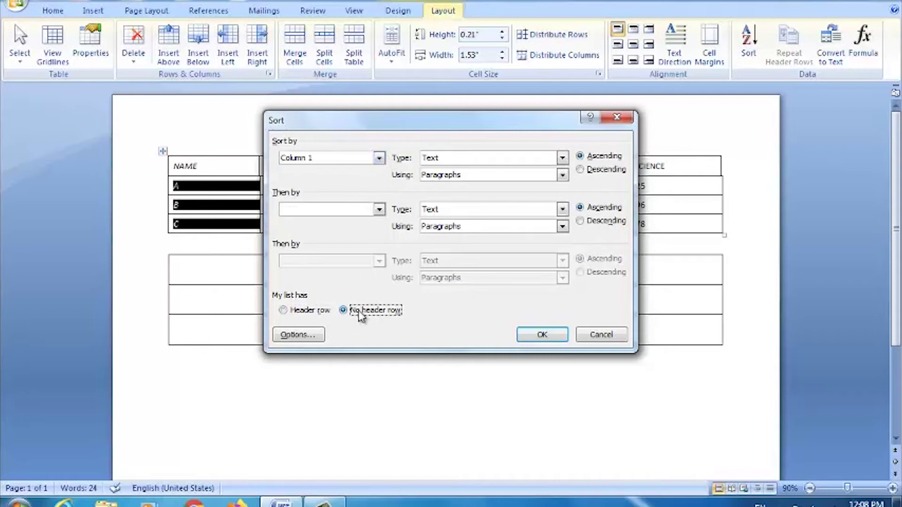
left_click(581, 171)
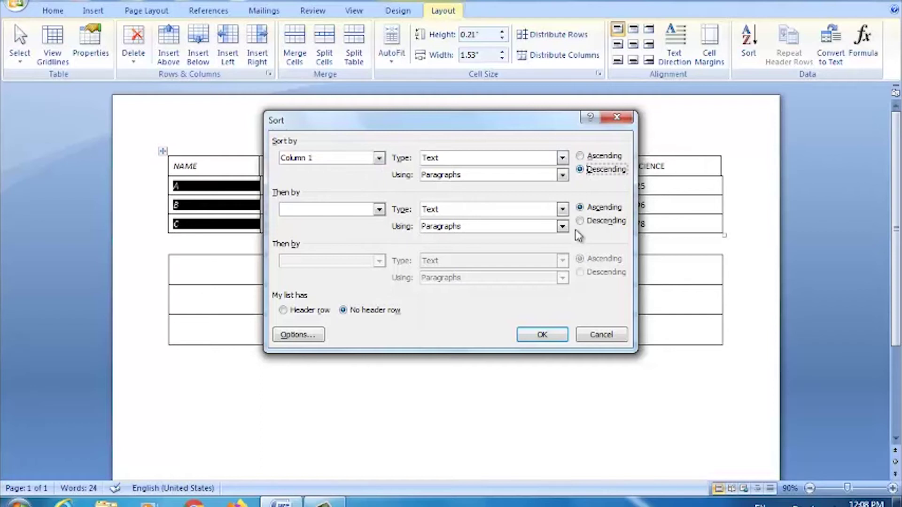
left_click(541, 334)
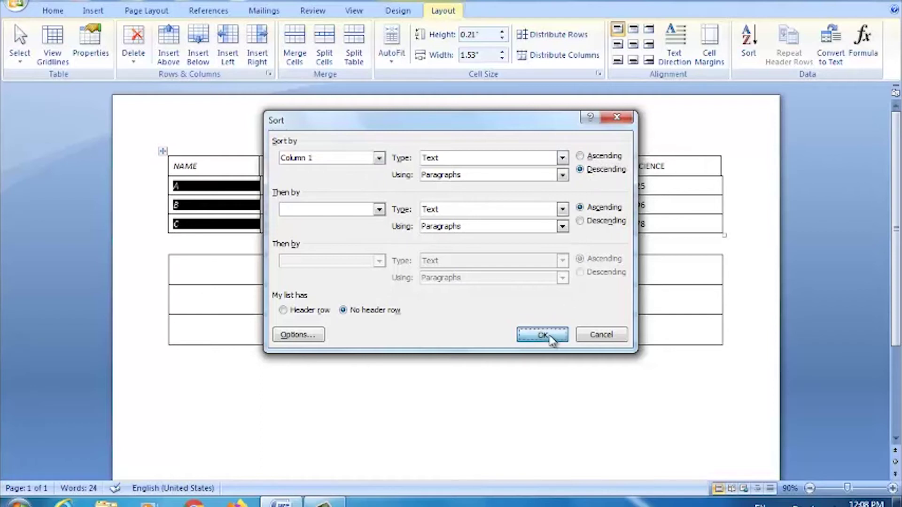
left_click(451, 371)
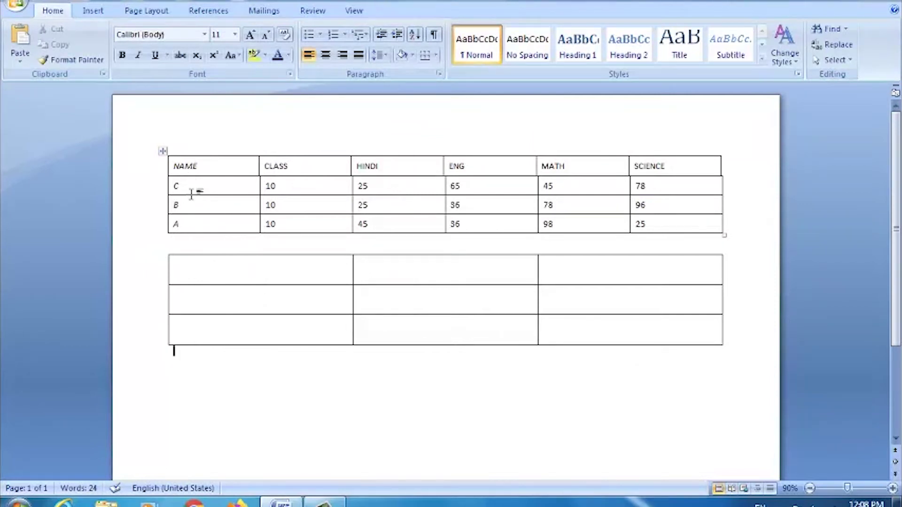
left_click(207, 167)
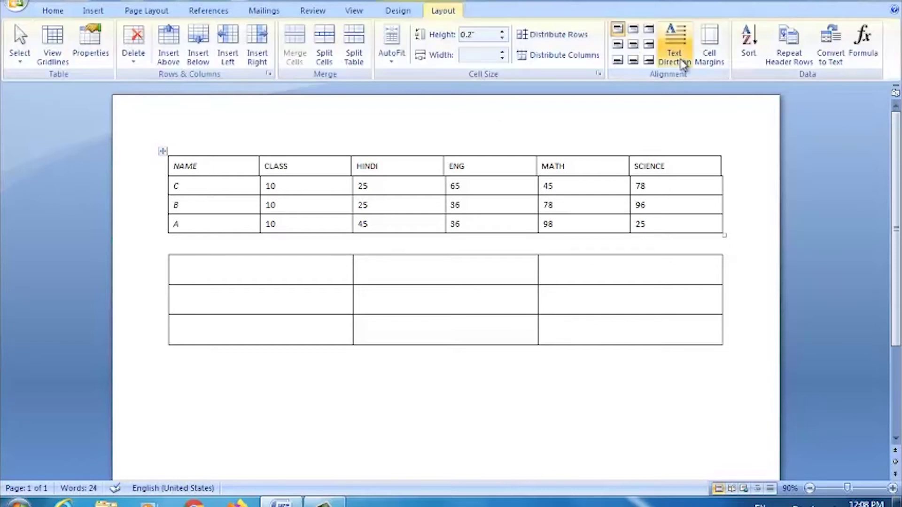
left_click(749, 46)
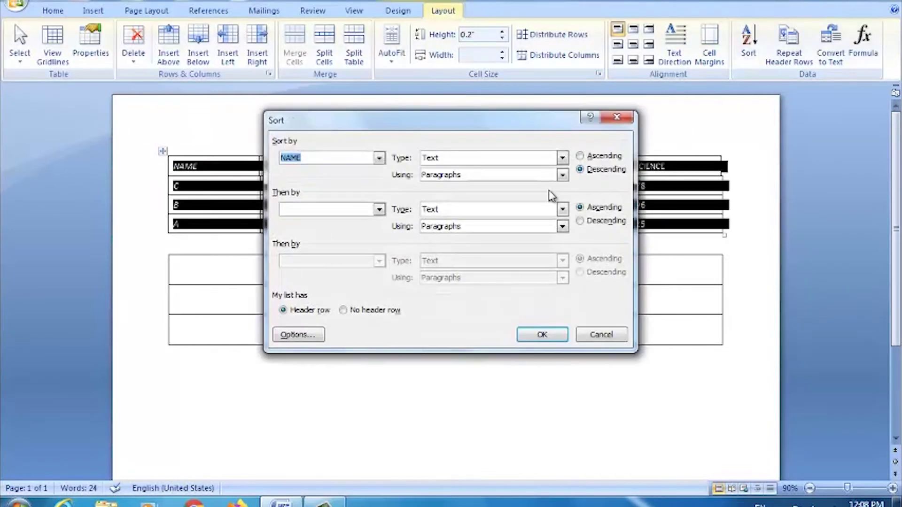
left_click(593, 161)
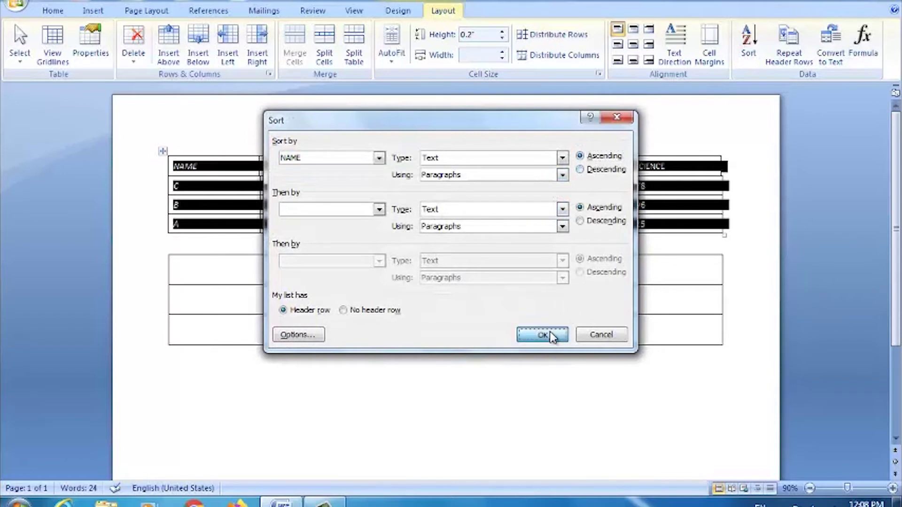
left_click(548, 334)
left_click(362, 353)
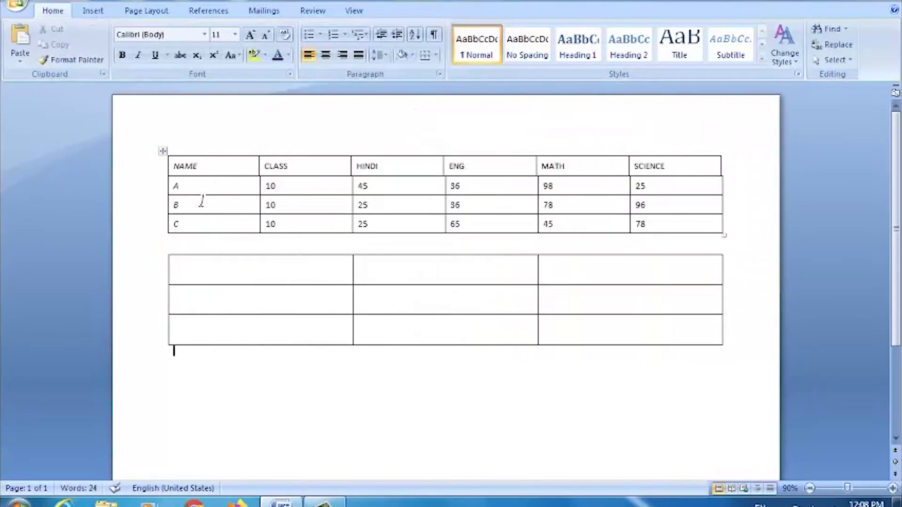
left_click(199, 188)
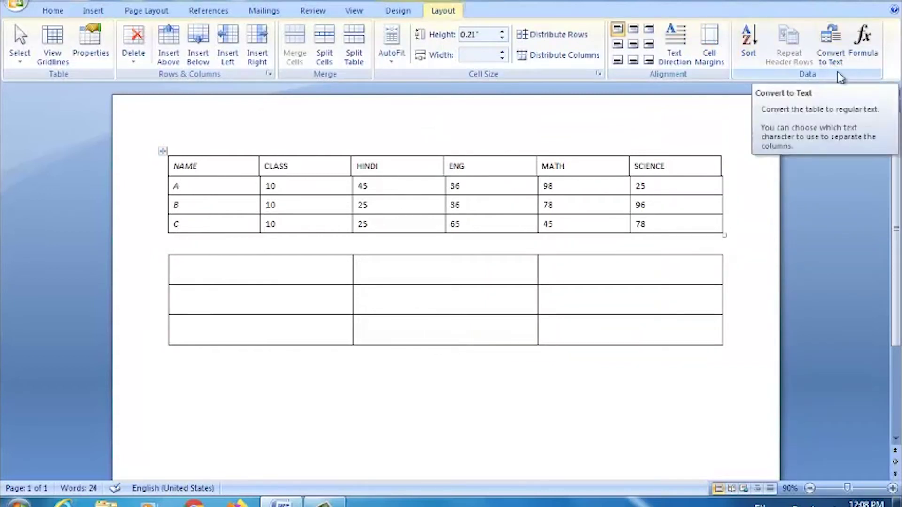
- Select the empty 3×3 table below the marks table and delete it
left_click(828, 57)
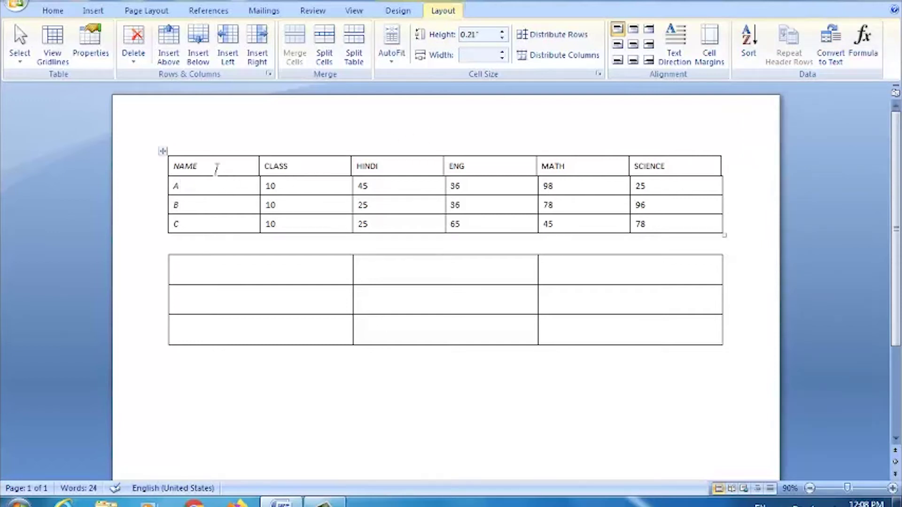
left_click_drag(197, 262, 472, 382)
key("Delete")
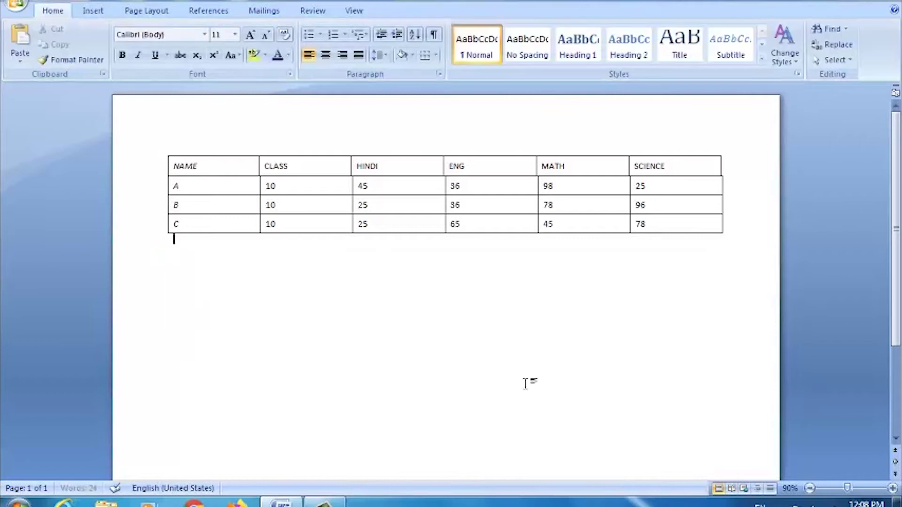
left_click(212, 167)
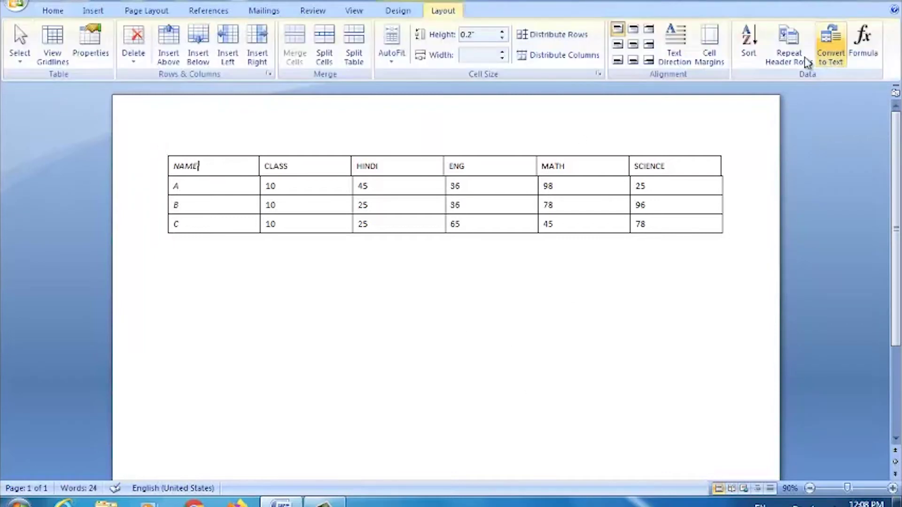
- Convert the marks table to comma-separated text, restore it, then reopen Convert to Text with Tabs
left_click(844, 62)
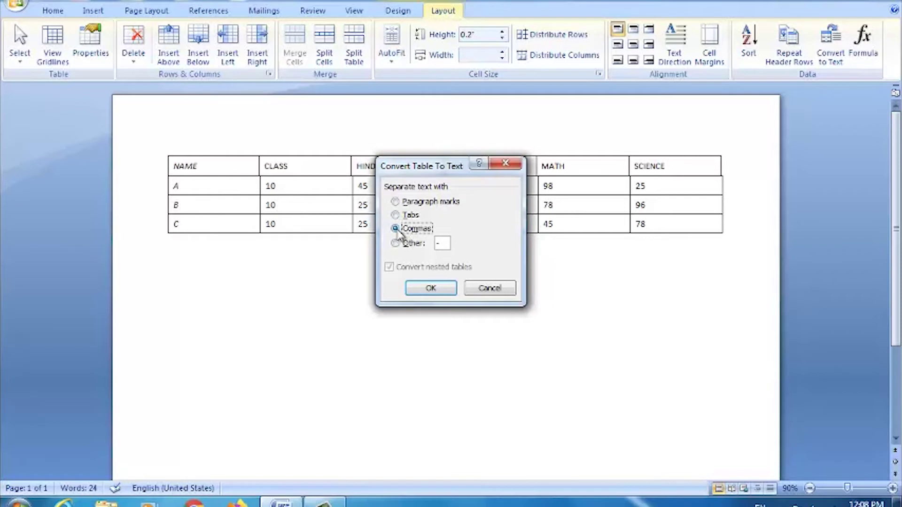
left_click(443, 289)
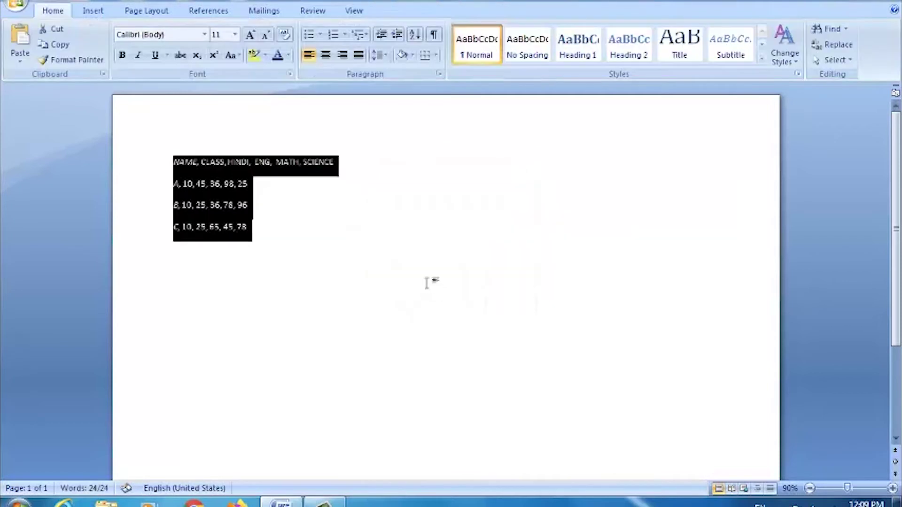
left_click(321, 266)
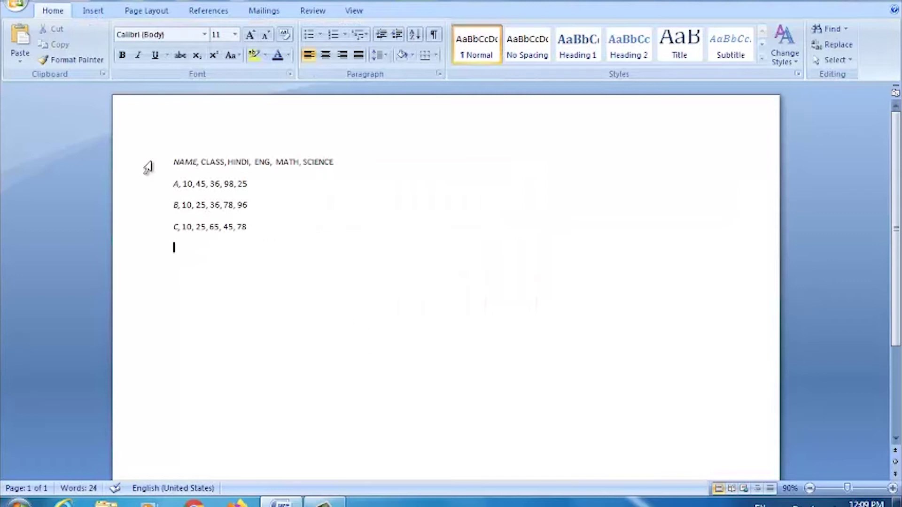
key("ctrl+a")
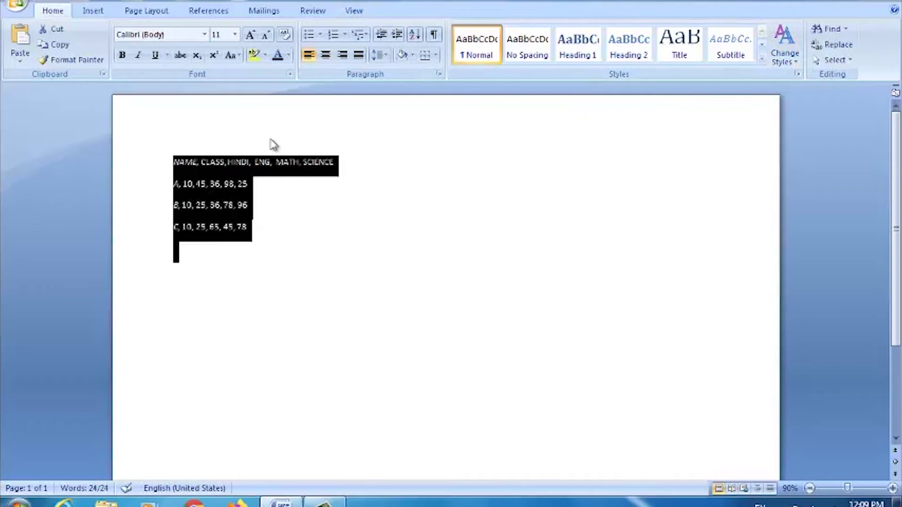
left_click(224, 184)
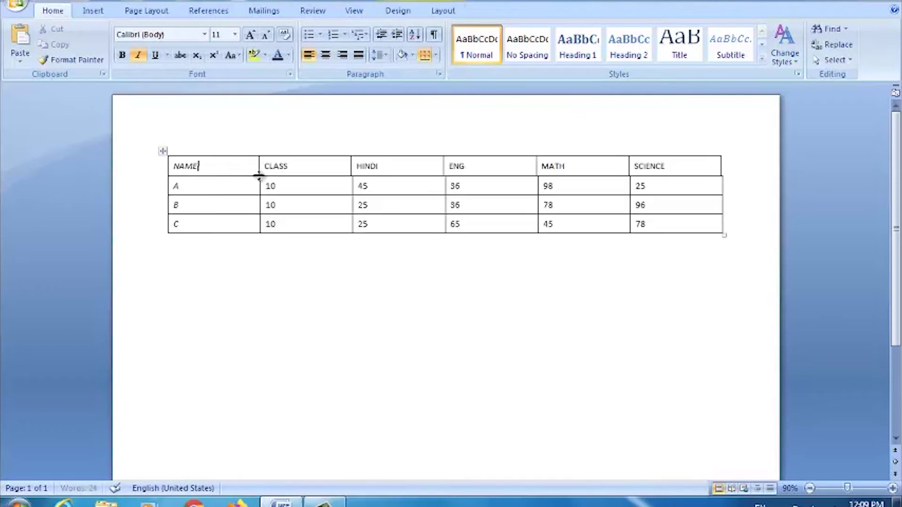
left_click(449, 12)
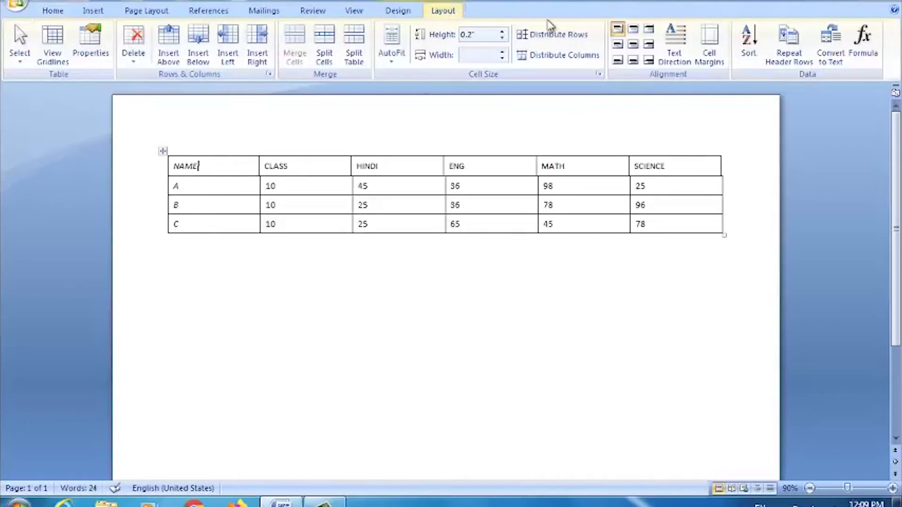
left_click(830, 49)
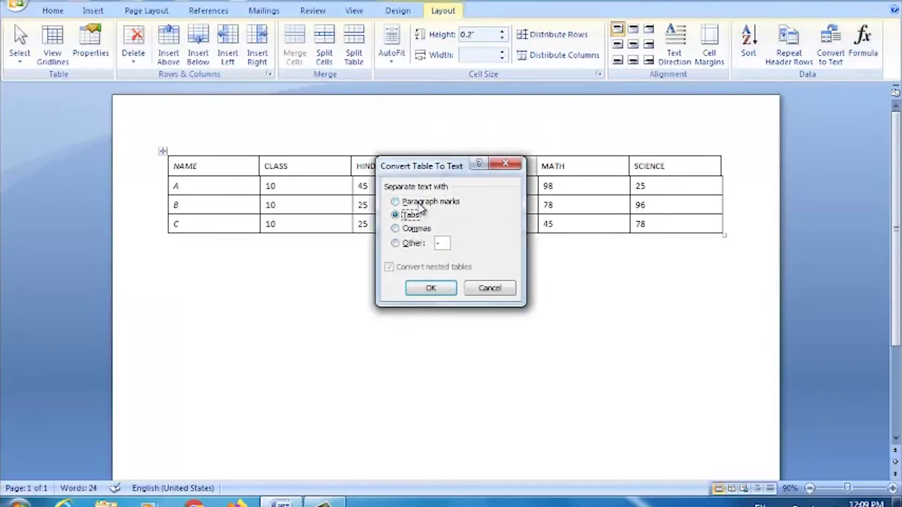
left_click(515, 165)
- Erase the 25, 96 and 78 marks from the last column's three student rows
left_click(862, 45)
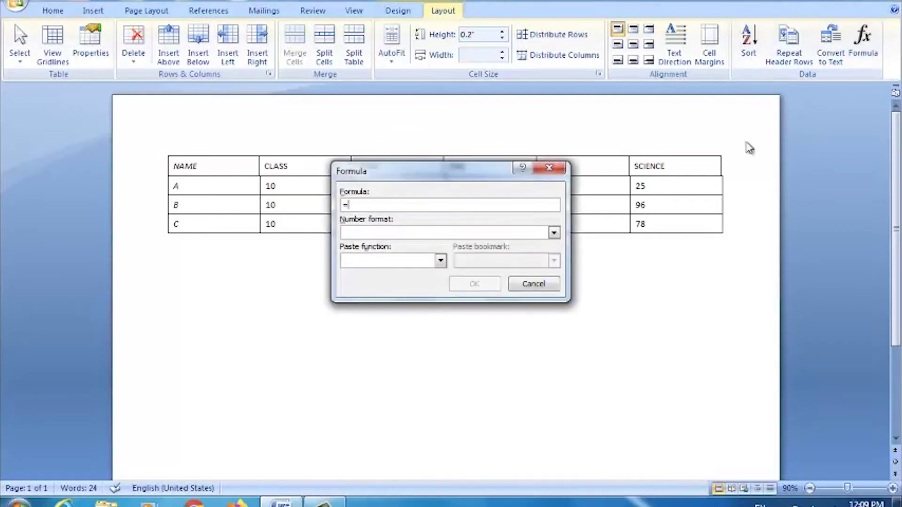
left_click(548, 167)
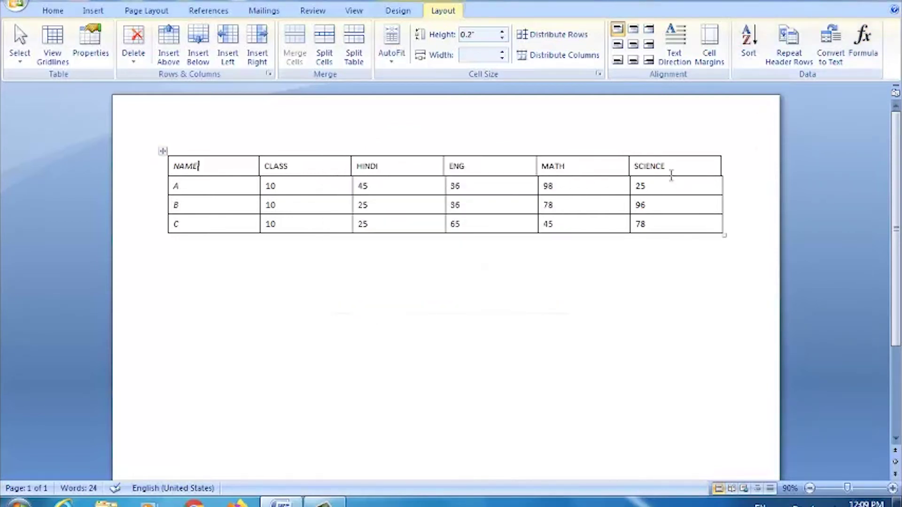
left_click_drag(667, 166, 670, 217)
key("Down")
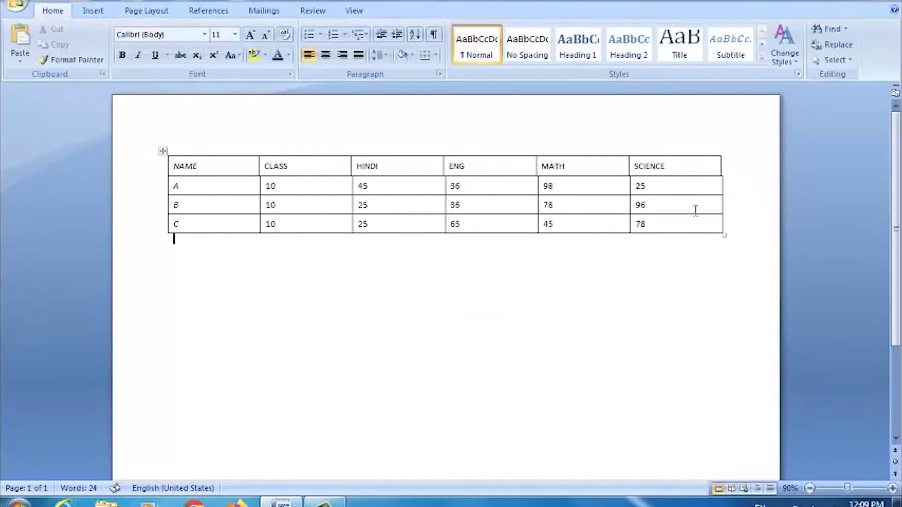
left_click_drag(686, 169, 650, 179)
left_click(680, 254)
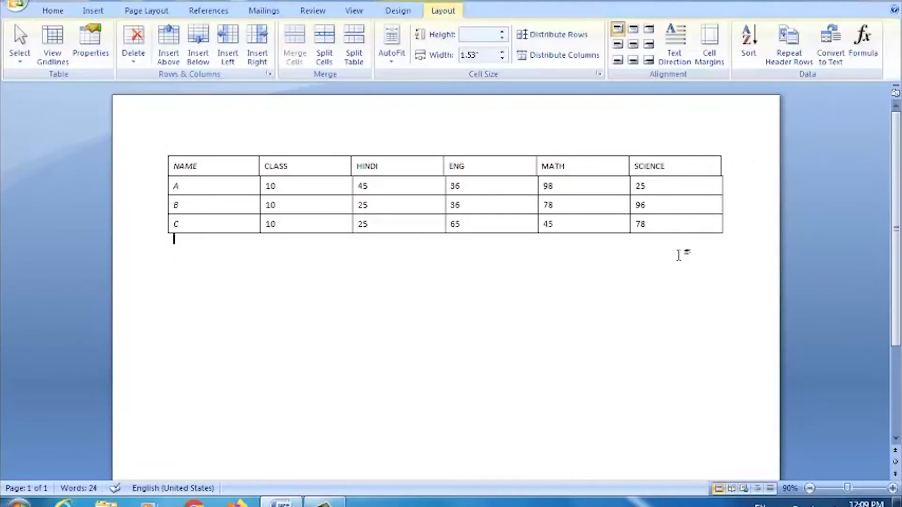
left_click(658, 189)
key("BackSpace")
key("BackSpace")
left_click(664, 207)
key("BackSpace")
- Rename the last column header from SCI to TOTAL
key("BackSpace")
left_click(663, 224)
key("BackSpace")
key("BackSpace")
left_click(679, 169)
key("BackSpace")
key("BackSpace")
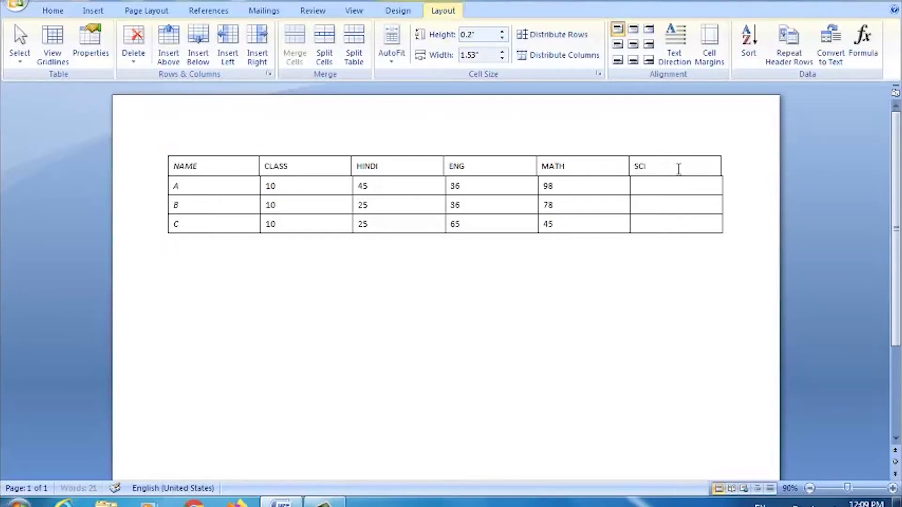
type("TOTAL")
left_click(686, 186)
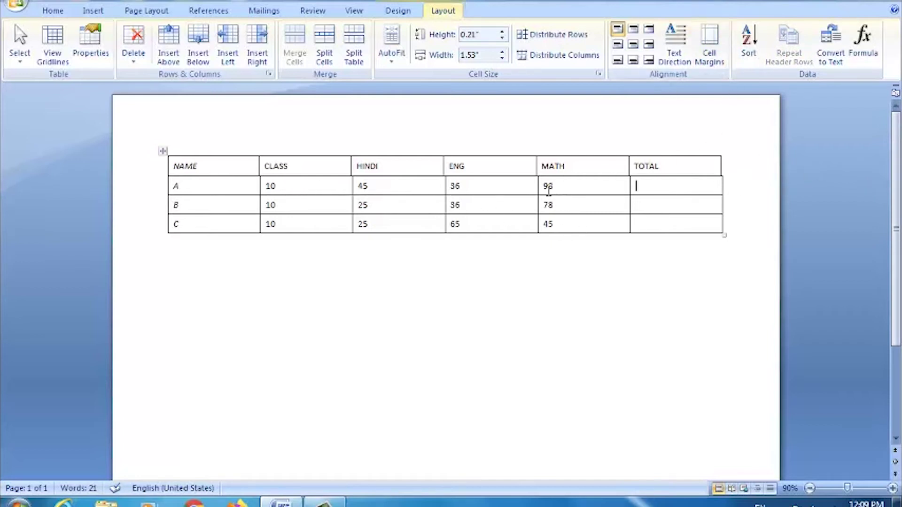
- Sum rows A and B into the TOTAL column with formulas, giving 189 and 149
left_click(871, 59)
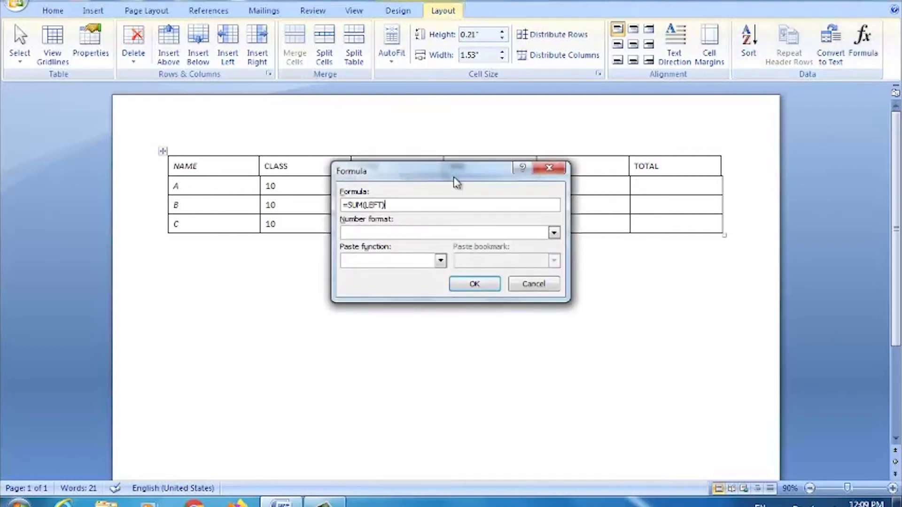
left_click_drag(455, 181, 509, 277)
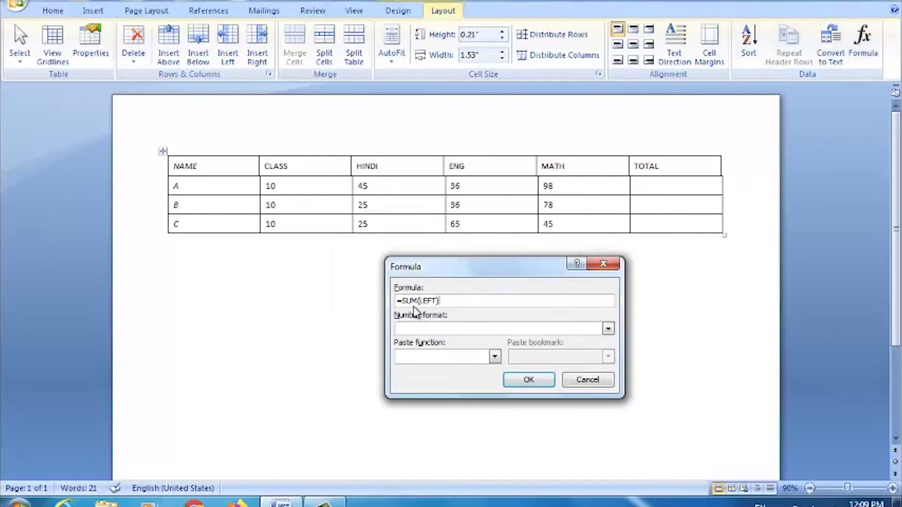
left_click(536, 383)
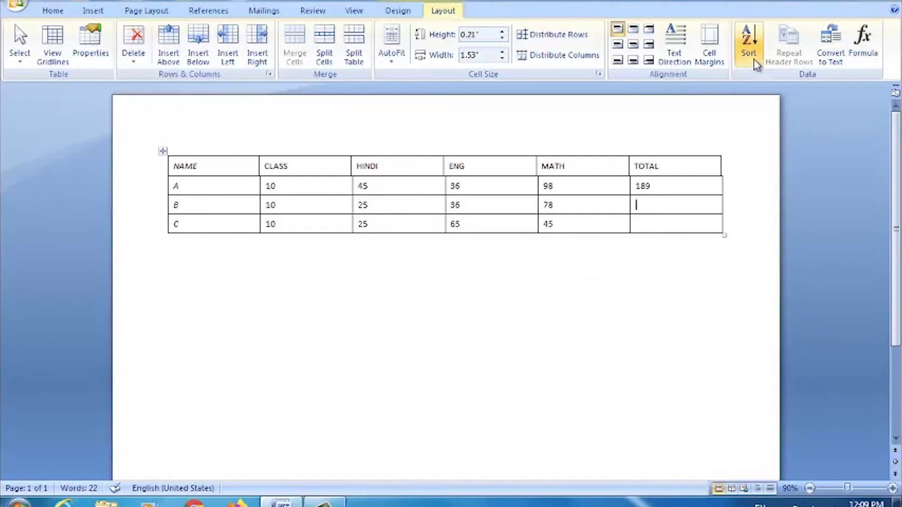
left_click(857, 57)
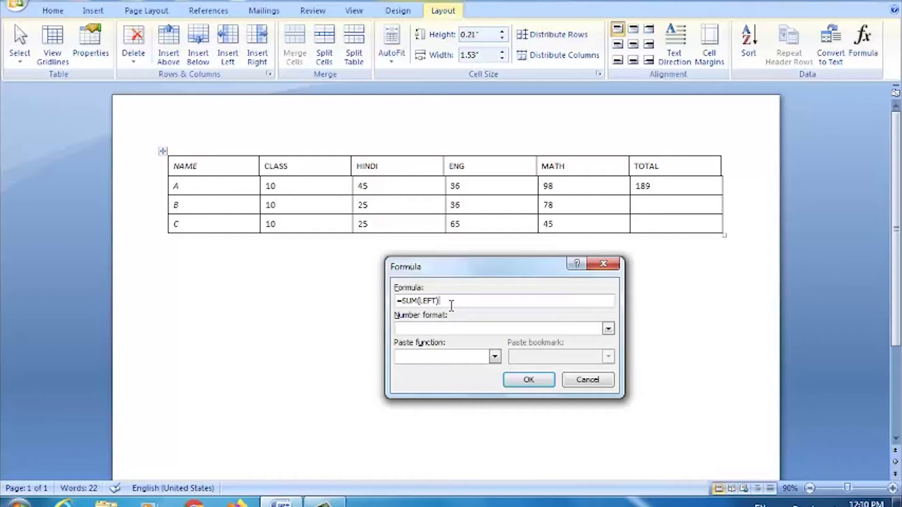
left_click(536, 382)
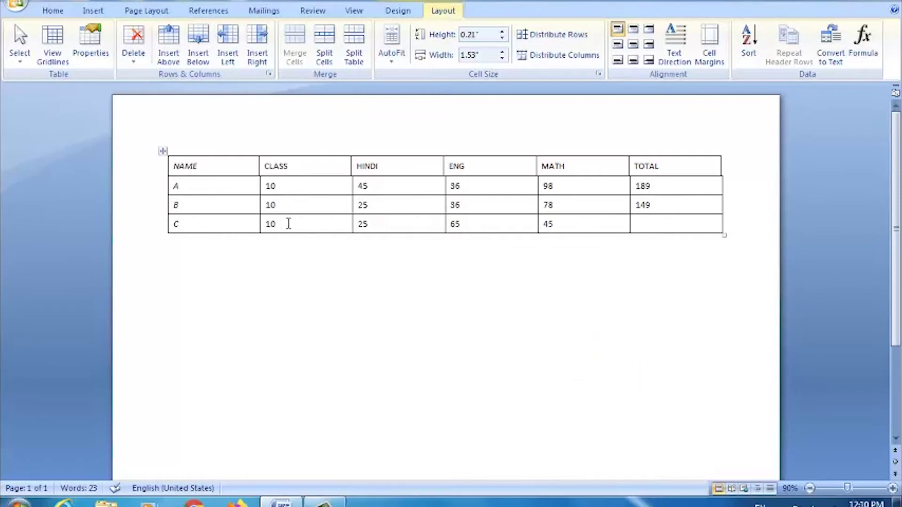
- Replace row C's CLASS value with a formula sum of 135
key("BackSpace")
left_click(863, 44)
type("=SUM(RIGHT)")
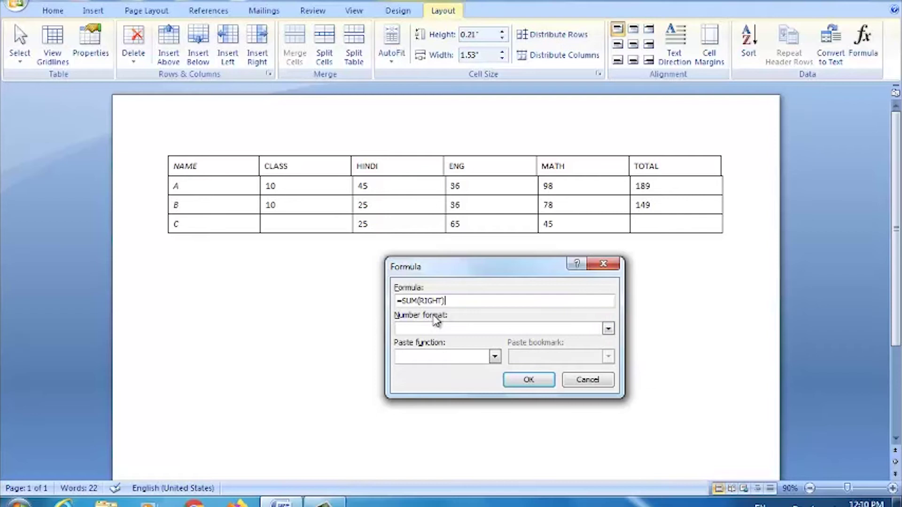
left_click(528, 380)
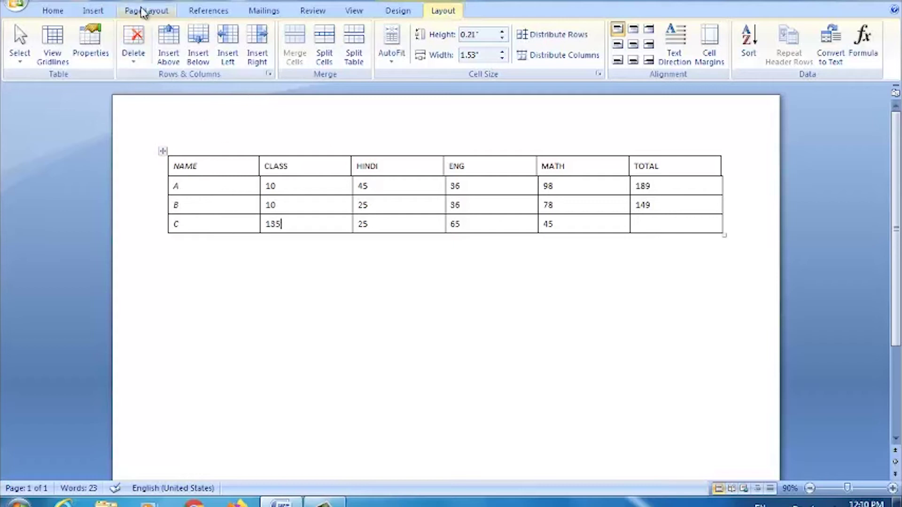
- Browse the Insert, Table Design and Layout ribbon tabs
left_click(100, 14)
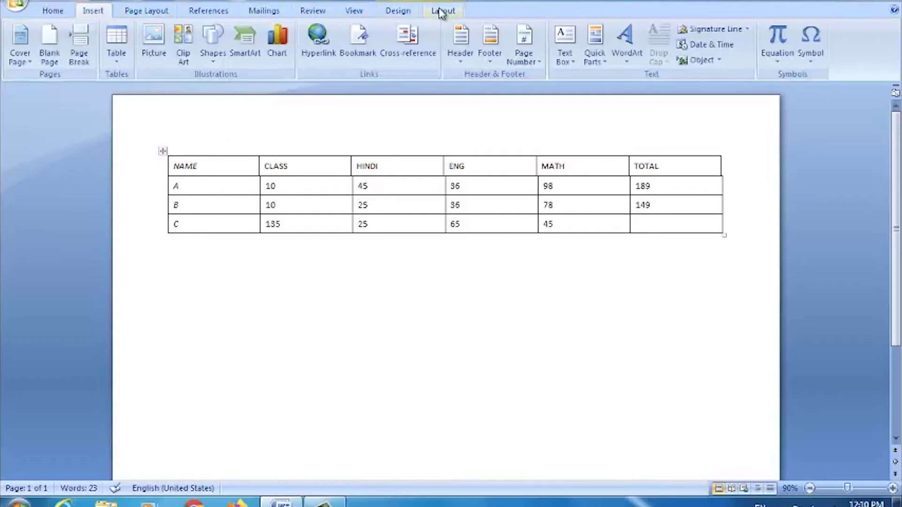
left_click(442, 10)
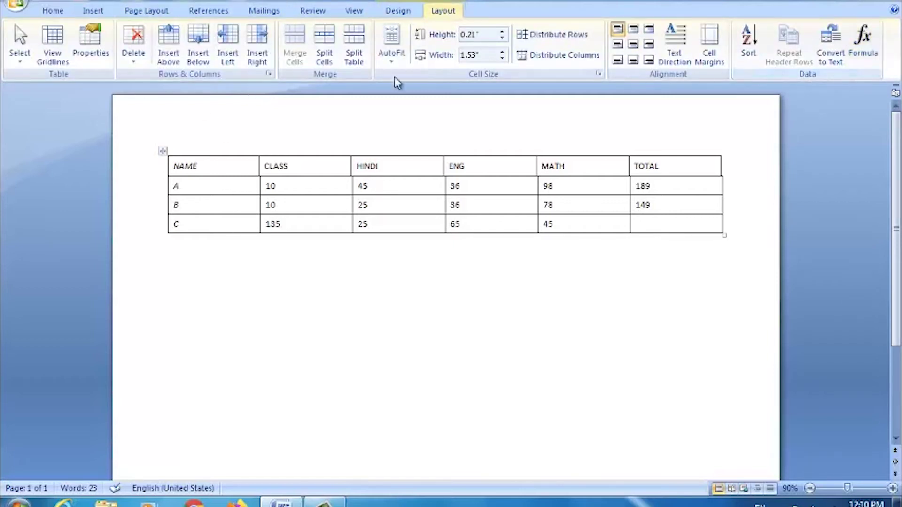
left_click(399, 13)
left_click(443, 14)
left_click(398, 14)
left_click(433, 12)
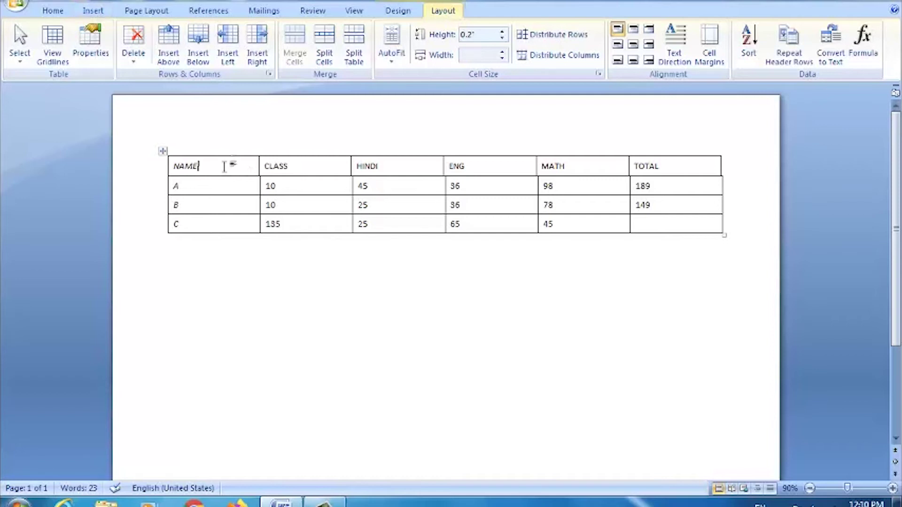
- Try a blue banded table style, then apply the teal banded style to the marks table
left_click(393, 13)
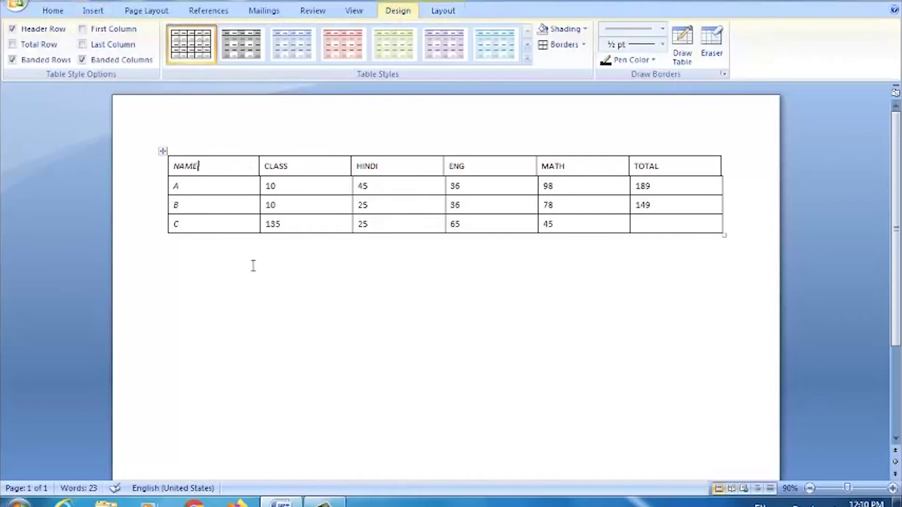
left_click(275, 298)
left_click(441, 11)
left_click(403, 14)
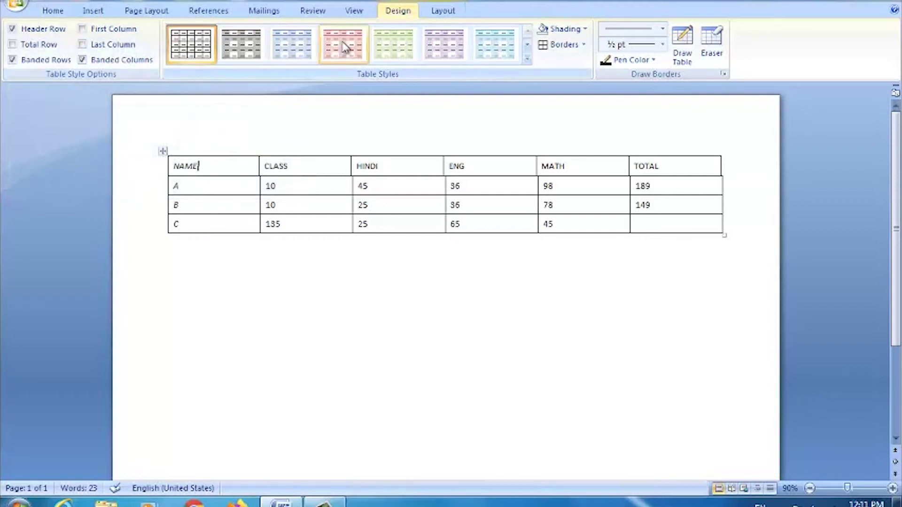
left_click(277, 49)
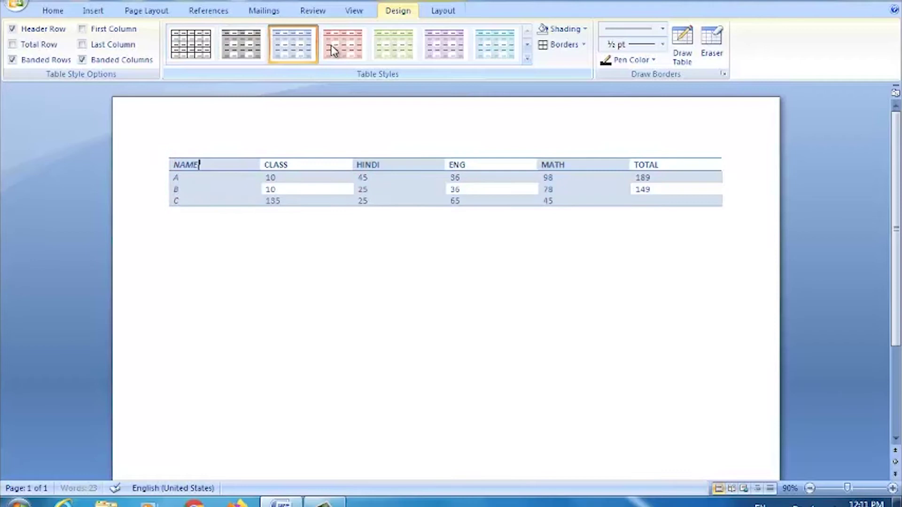
left_click(515, 39)
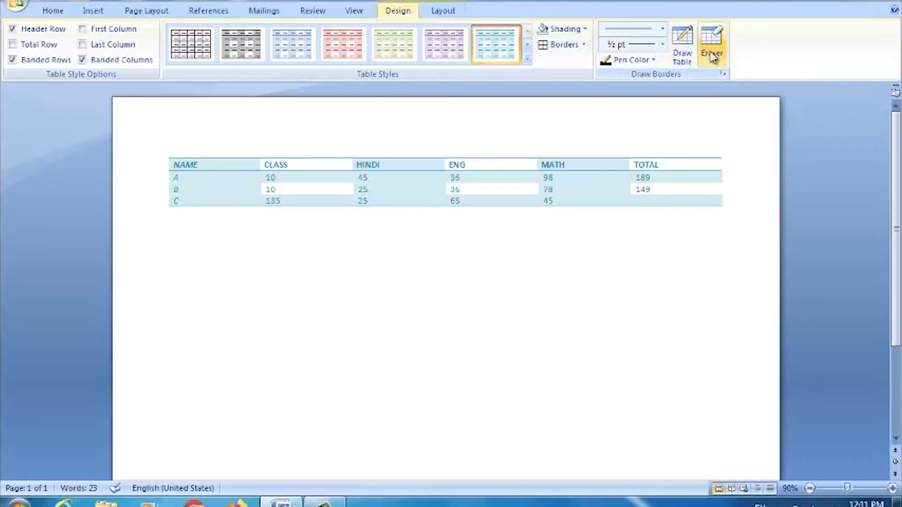
left_click(443, 11)
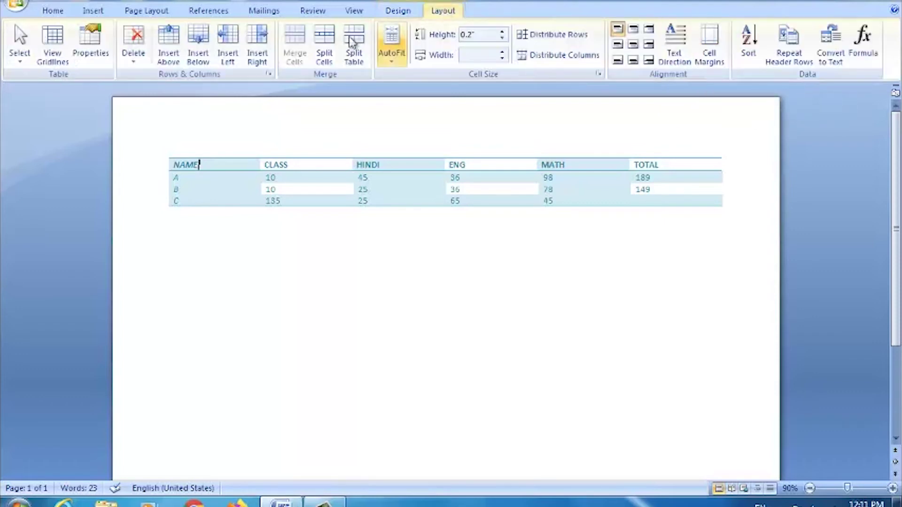
- Browse the Select, Properties, Delete and Insert Table menus, then select the whole marks table
left_click(15, 58)
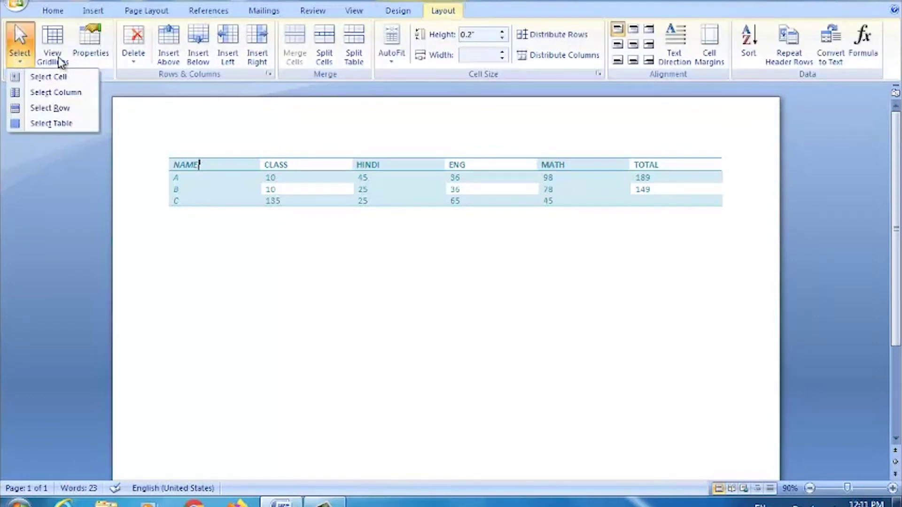
left_click(98, 54)
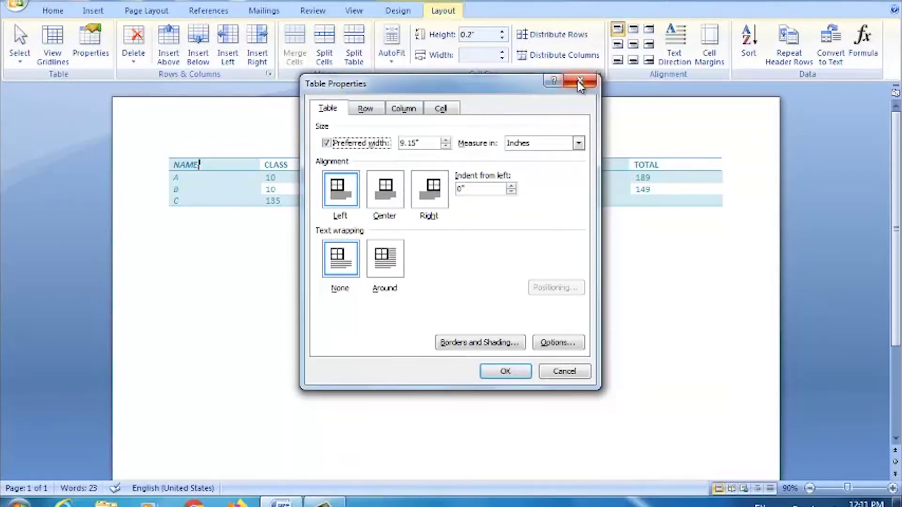
left_click(580, 84)
left_click(134, 55)
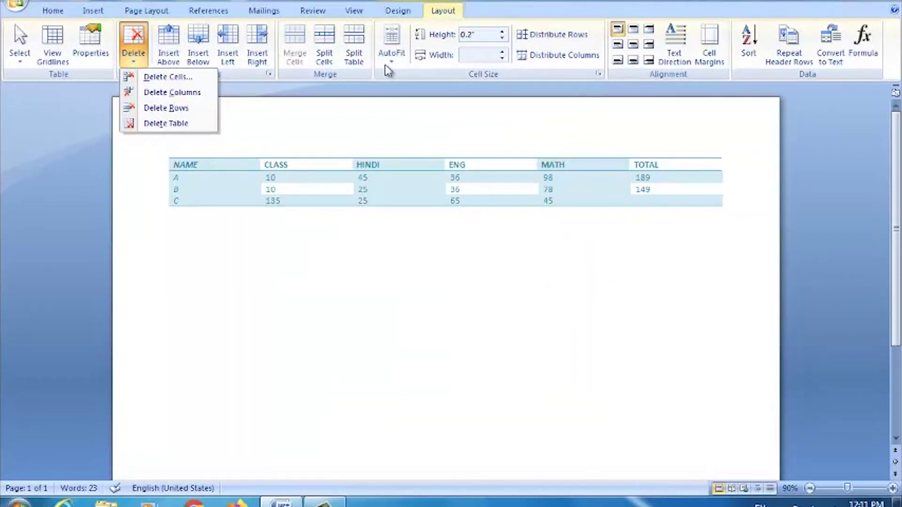
key("Escape")
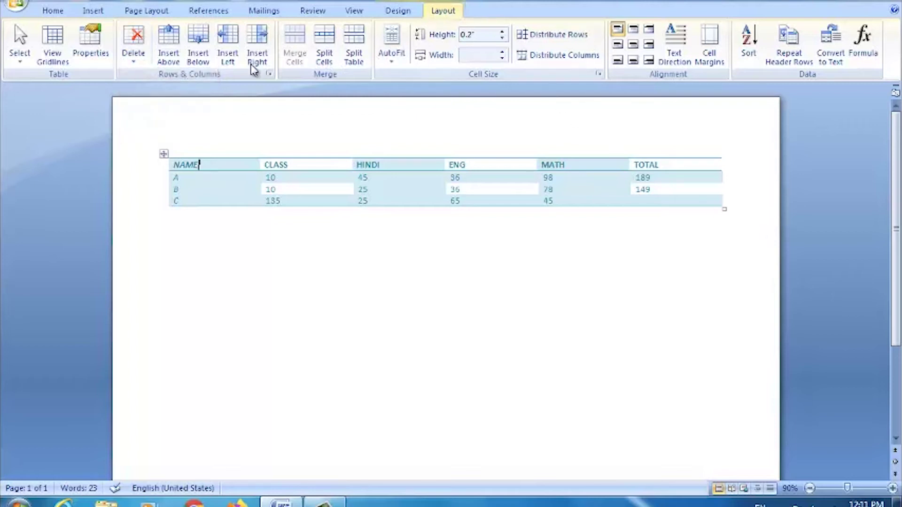
left_click(95, 10)
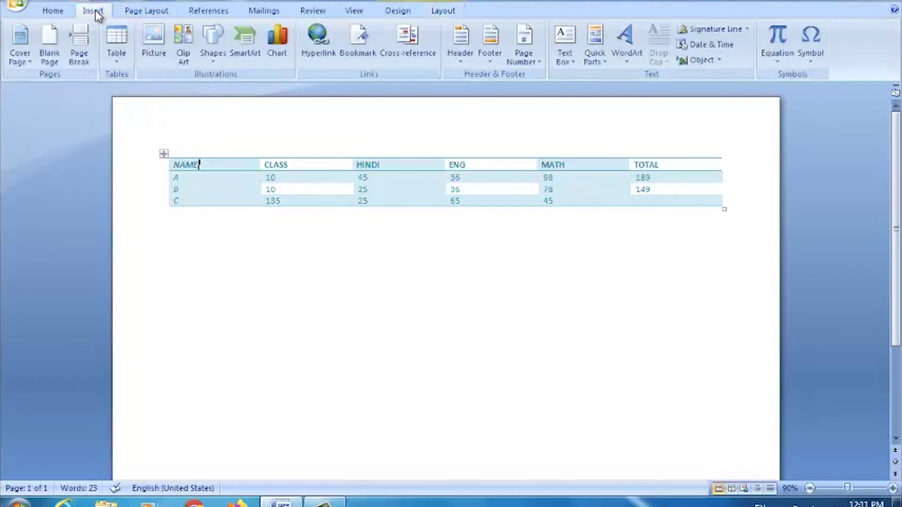
left_click(116, 56)
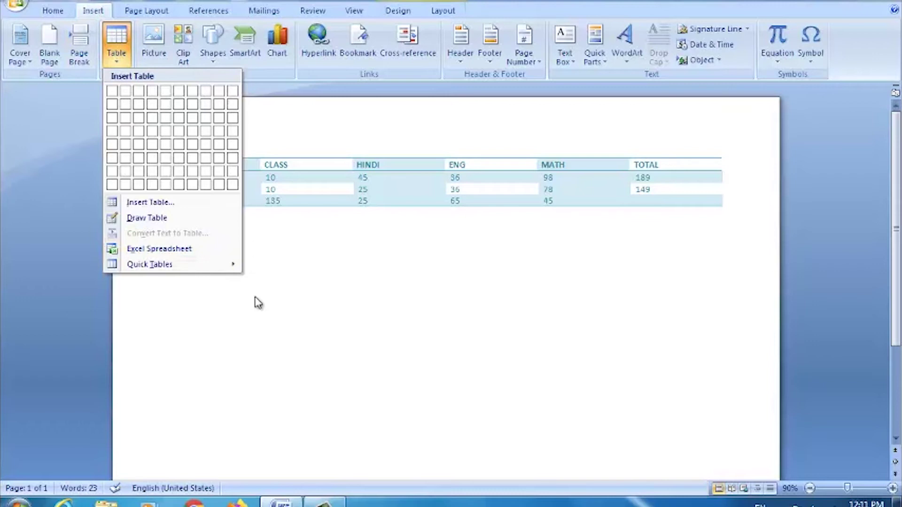
left_click(298, 308)
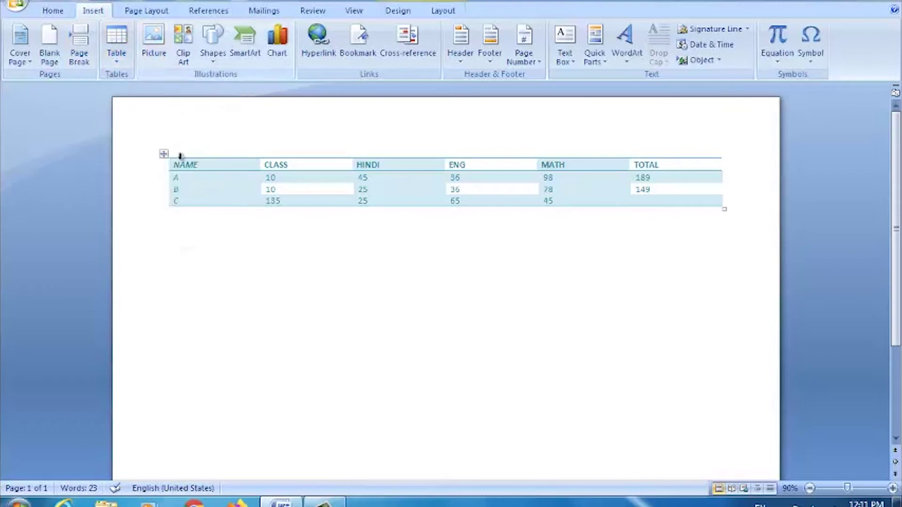
left_click_drag(171, 183, 173, 201)
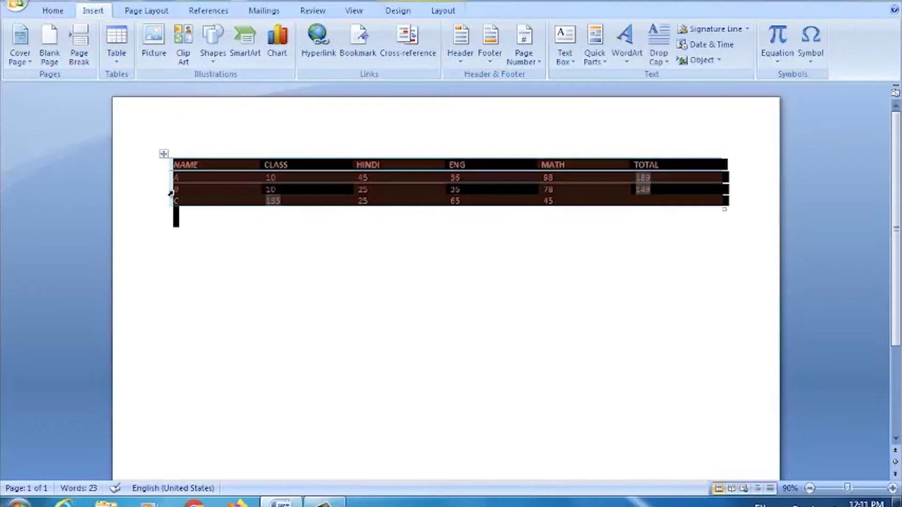
- Delete the marks table and insert the Chrysanthemum picture from Sample Pictures
key("BackSpace")
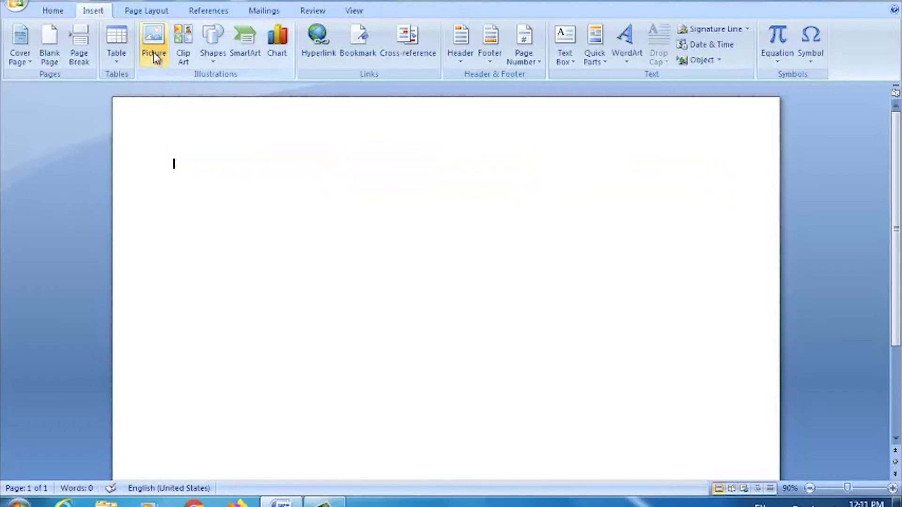
left_click(153, 53)
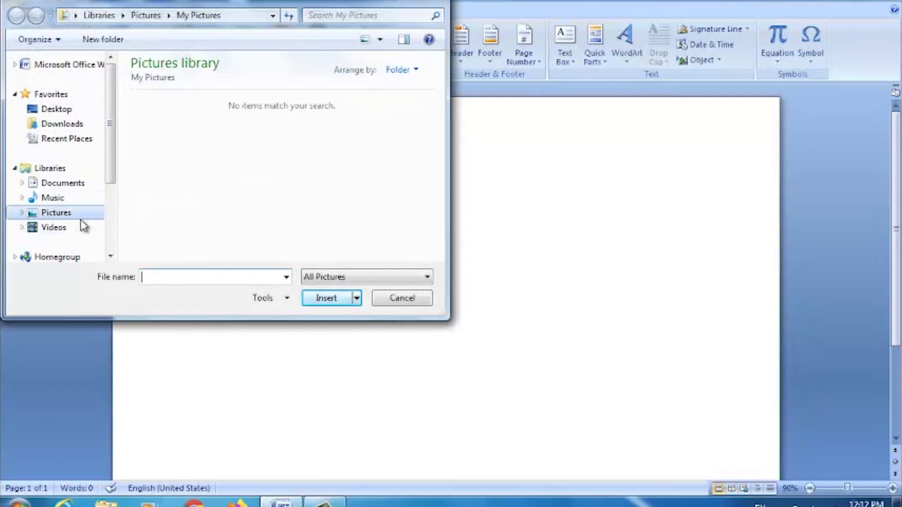
double_click(164, 141)
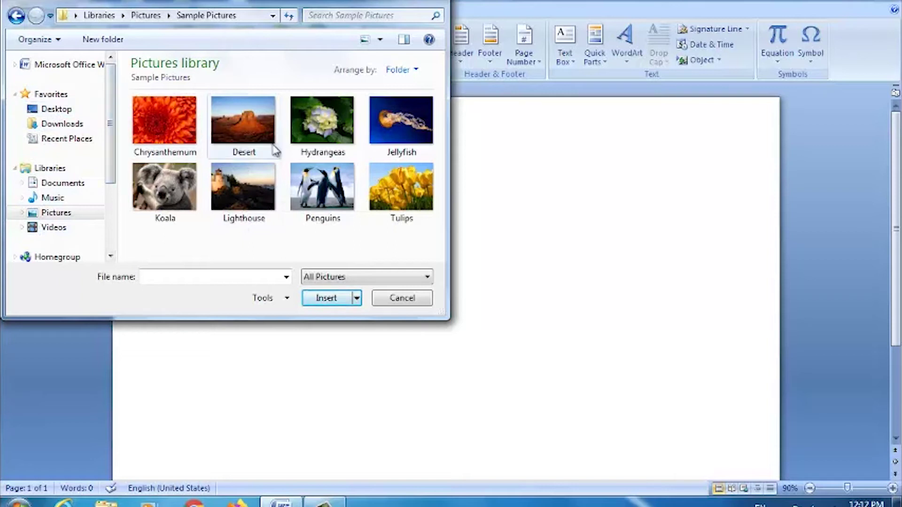
left_click(173, 125)
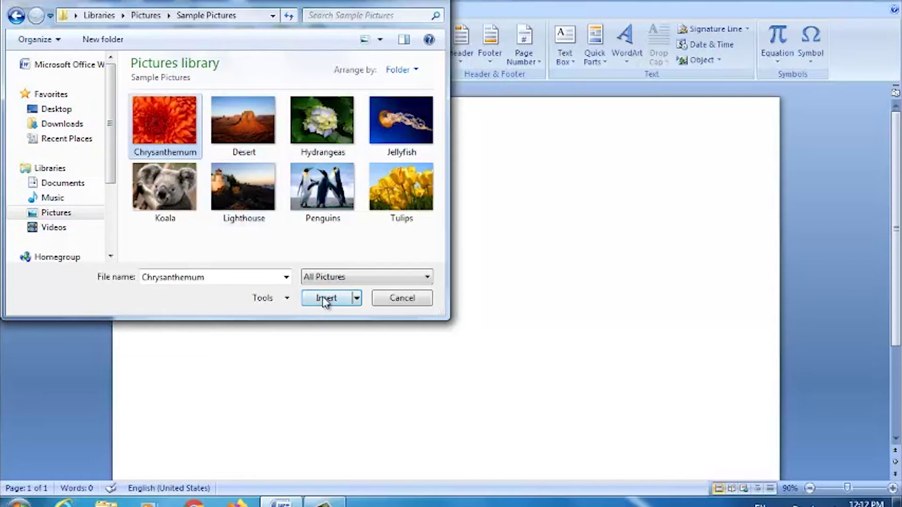
left_click(327, 297)
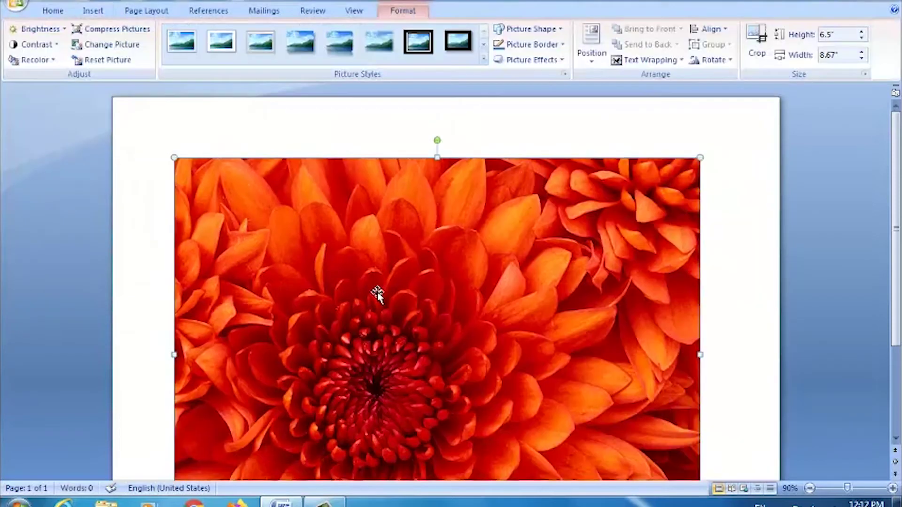
- Scroll the page to inspect the 8.67" × 6.5" chrysanthemum photo
scroll(399, 329, "down", 1)
scroll(421, 355, "down", 3)
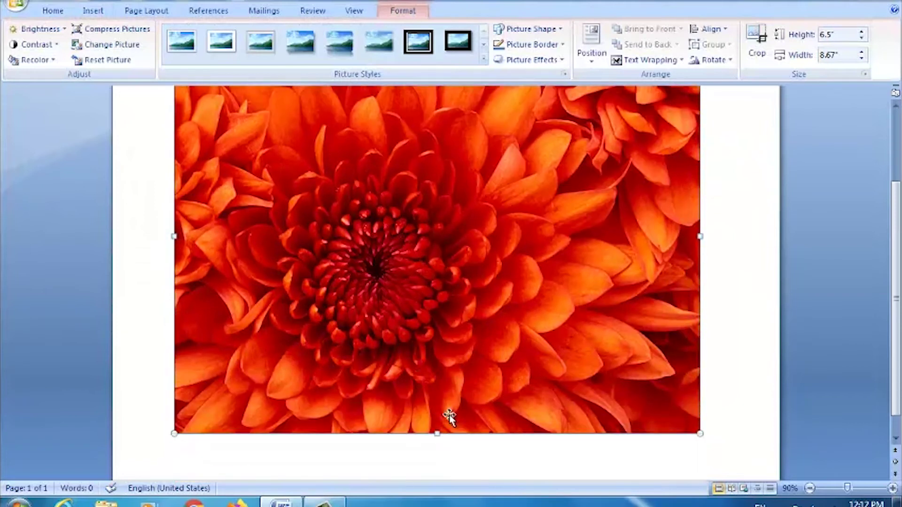
scroll(371, 338, "up", 2)
scroll(371, 338, "up", 1)
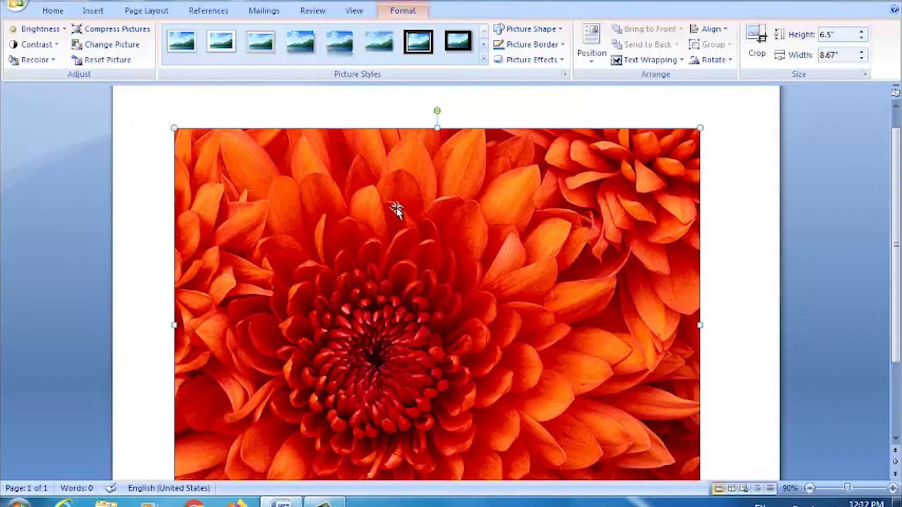
scroll(352, 217, "down", 3)
scroll(350, 225, "down", 1)
scroll(366, 253, "down", 1)
scroll(368, 256, "up", 2)
scroll(378, 291, "up", 3)
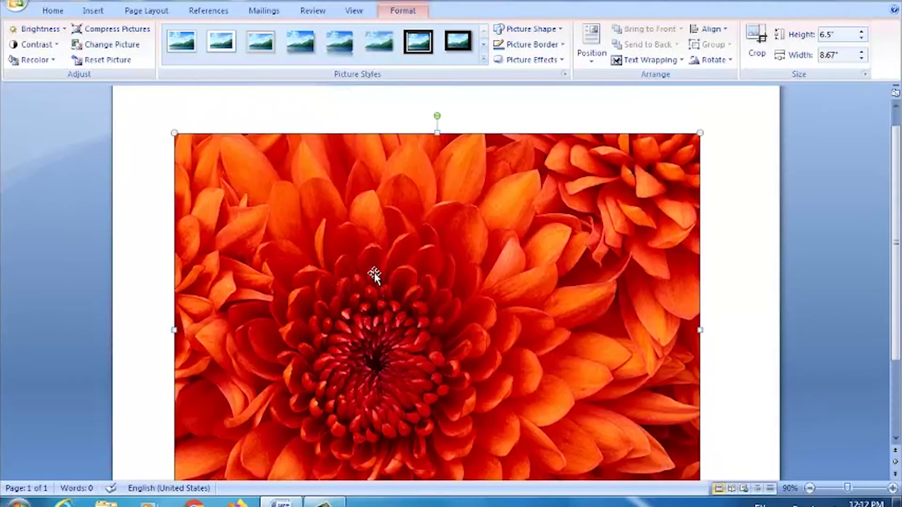
scroll(374, 277, "down", 3)
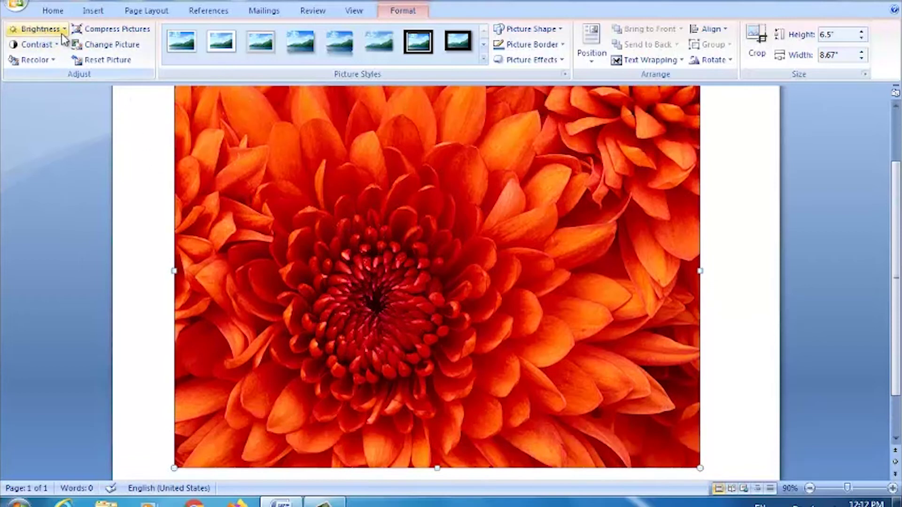
- Shrink the chrysanthemum picture to 5.36" by 4.02" and set its brightness to -10%
scroll(221, 195, "up", 4)
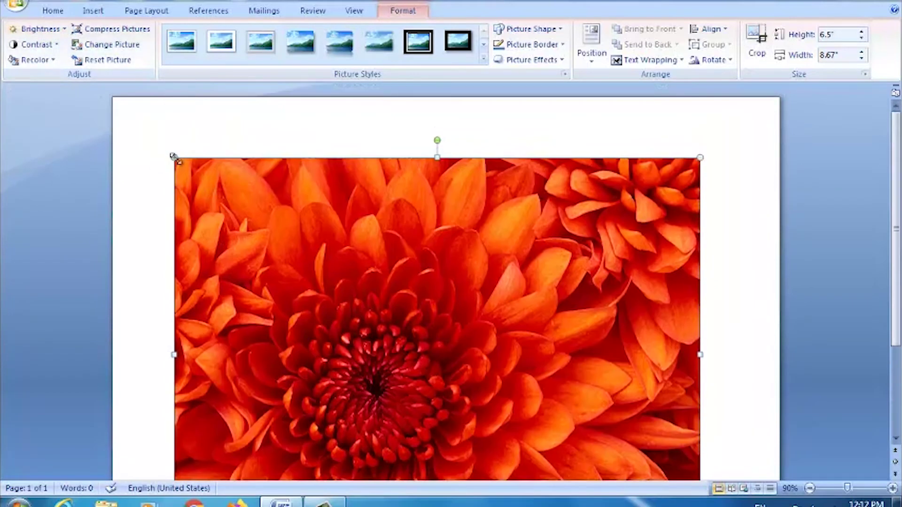
left_click_drag(186, 164, 390, 302)
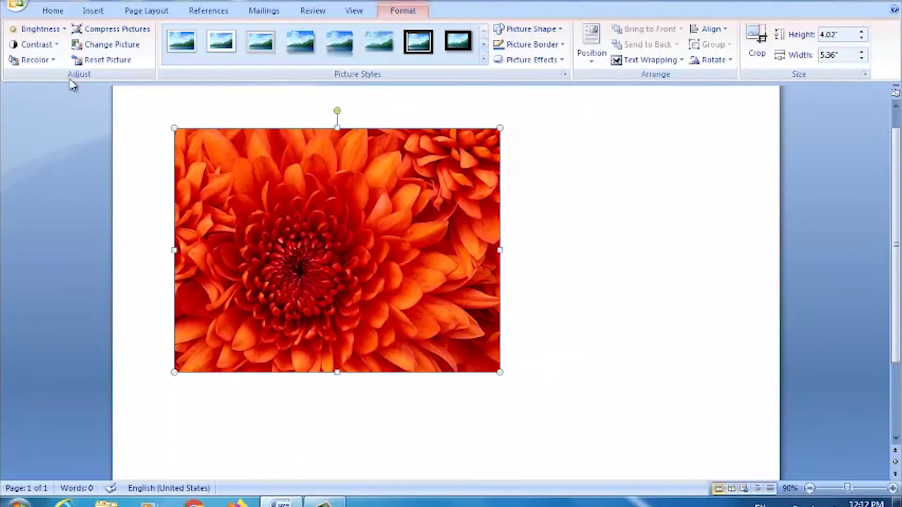
left_click(64, 30)
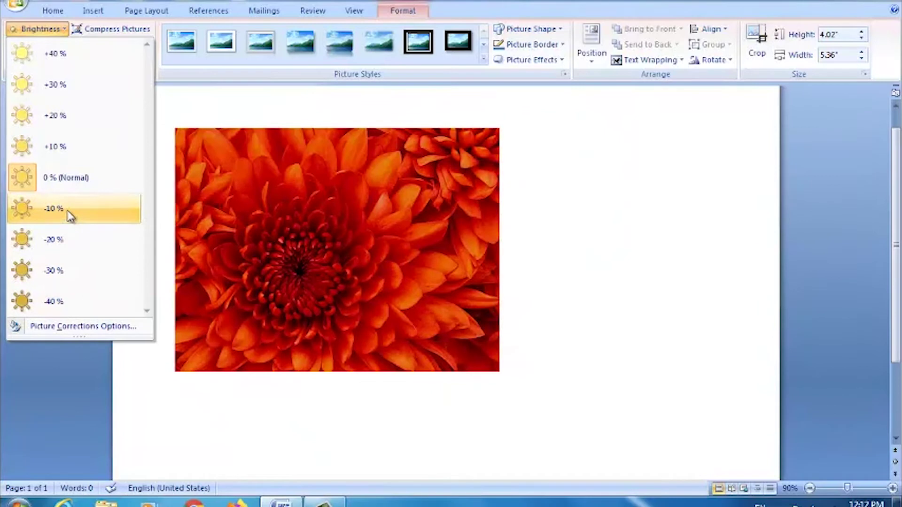
left_click(68, 215)
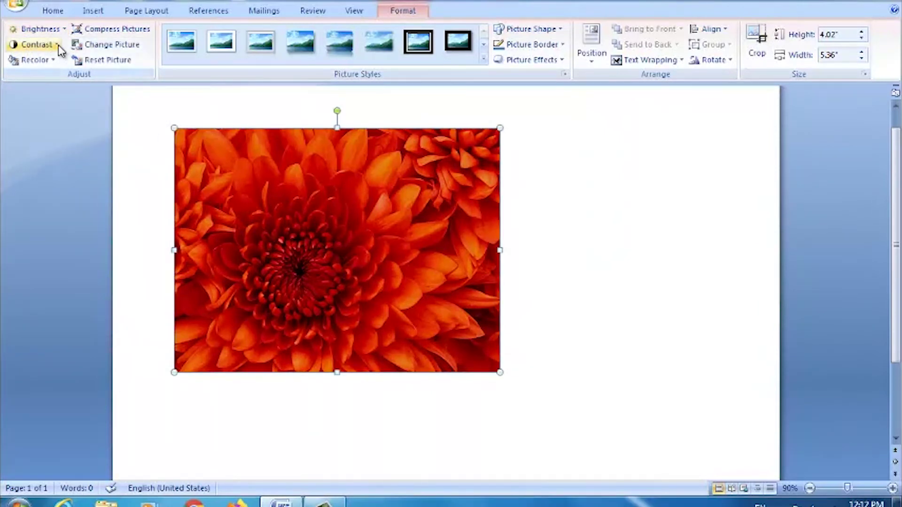
- Look over the picture's Contrast and Recolor options without changing contrast
left_click(59, 46)
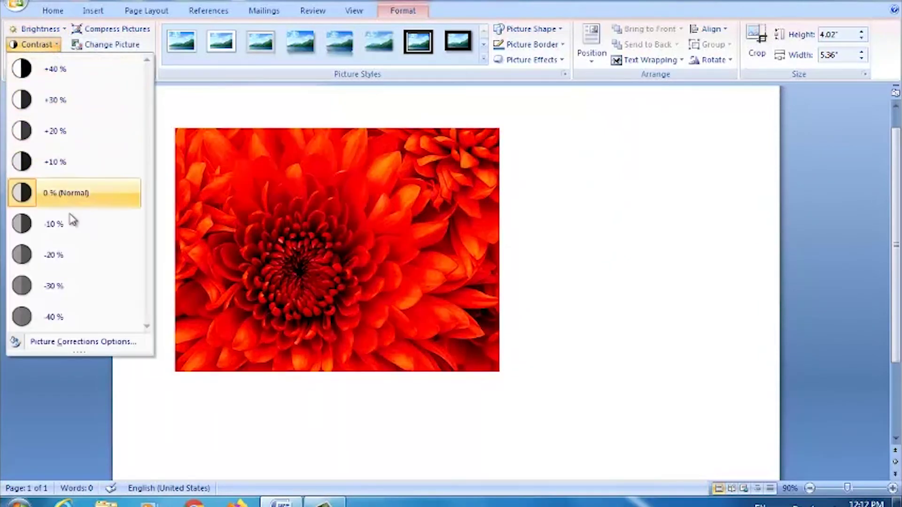
left_click(235, 204)
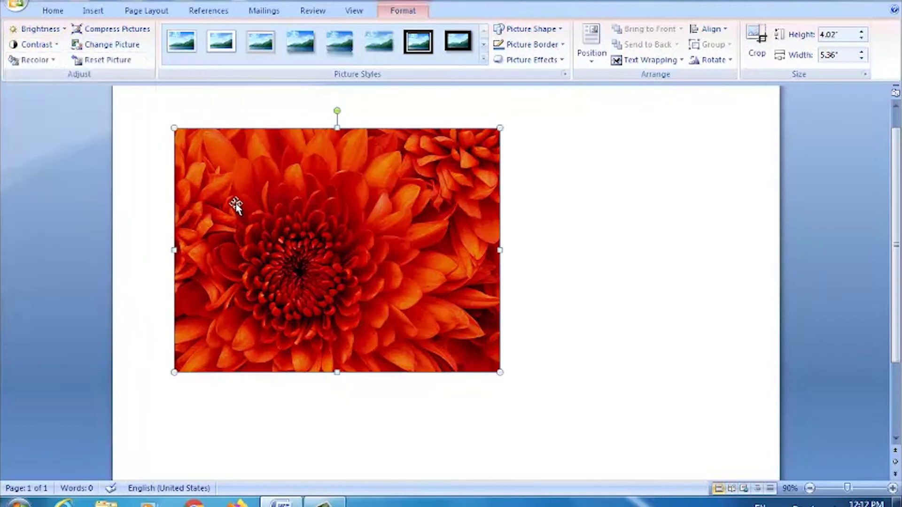
left_click(55, 60)
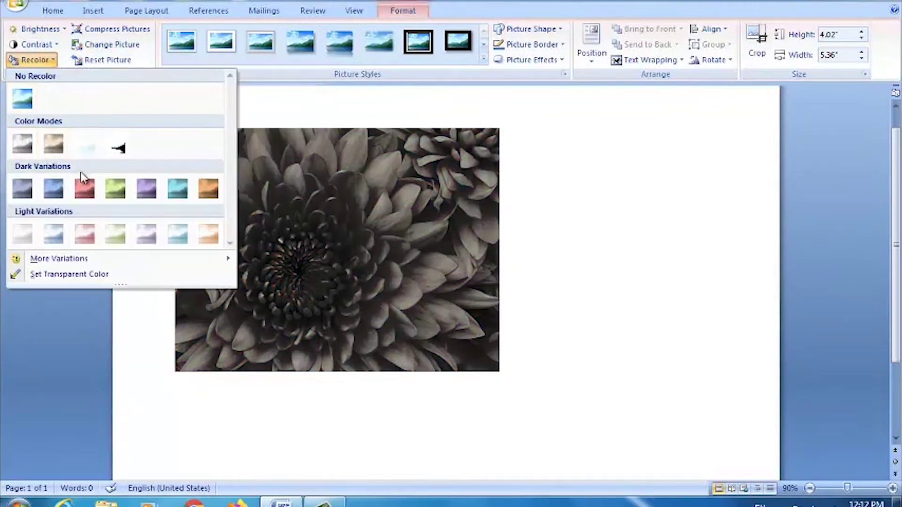
- Choose No Recolor, apply the soft-edge oval style, then reset the picture to 10.67" by 8"
left_click(22, 99)
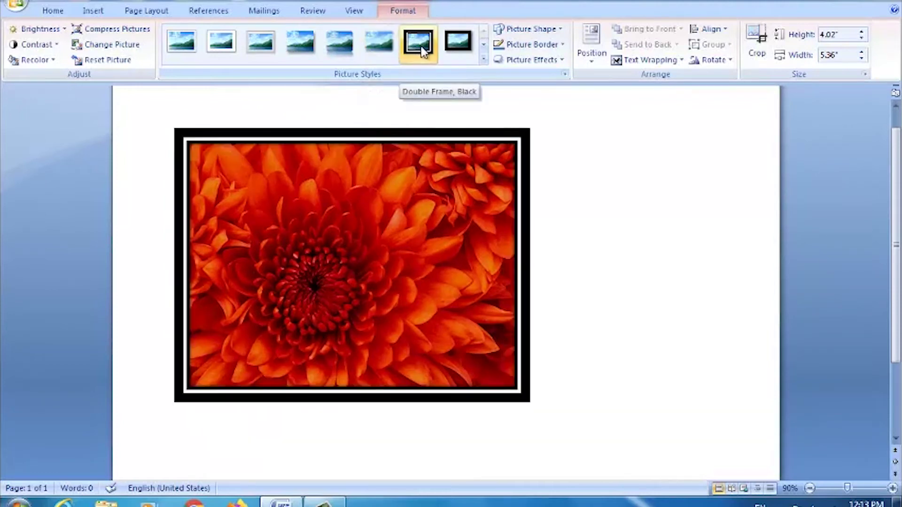
left_click(483, 59)
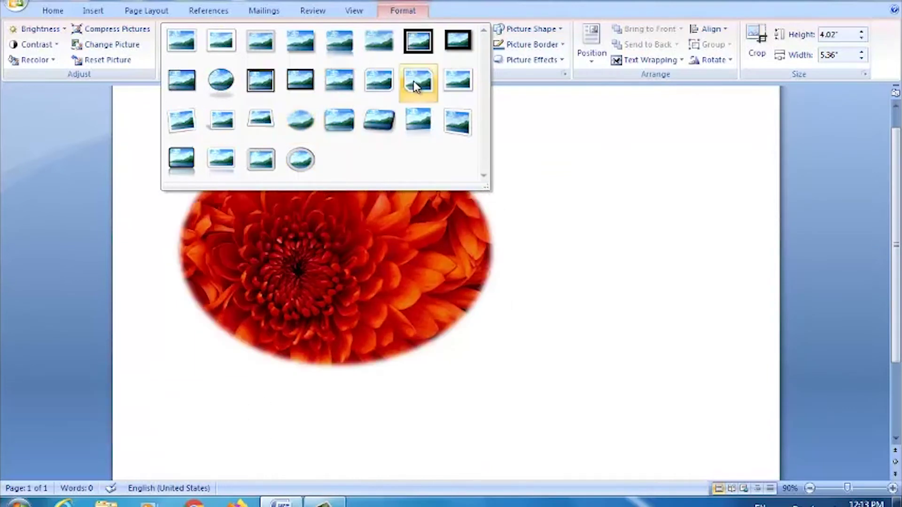
left_click(301, 121)
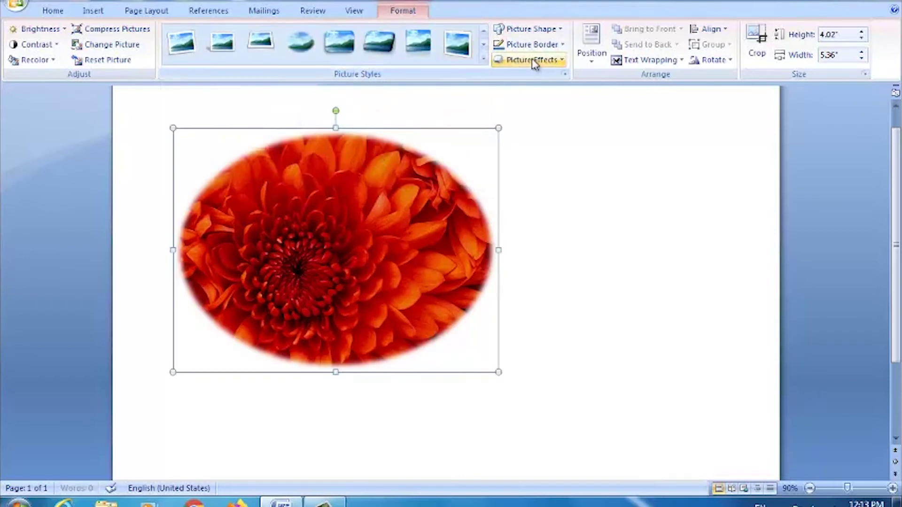
left_click(118, 65)
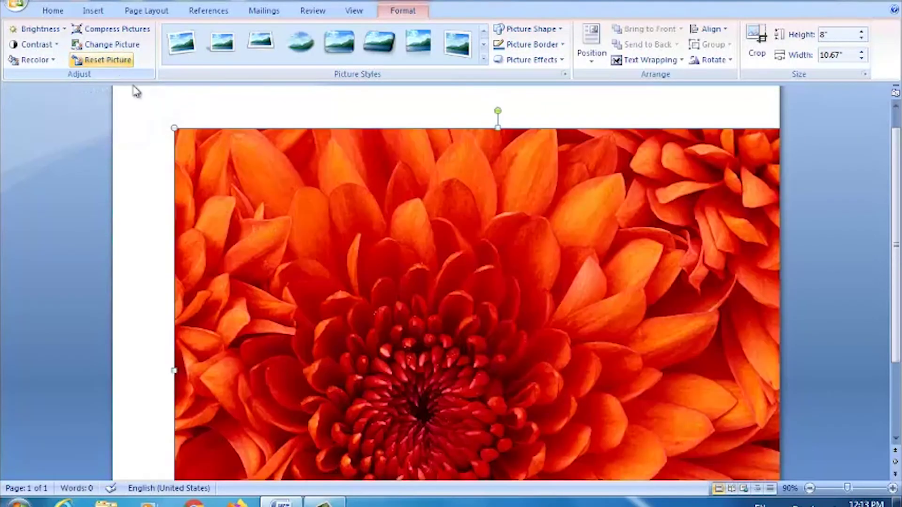
- Resize the chrysanthemum picture to 8.43" wide, then reduce its height to 5.02"
left_click(173, 132)
left_click(191, 151)
left_click_drag(206, 165, 322, 255)
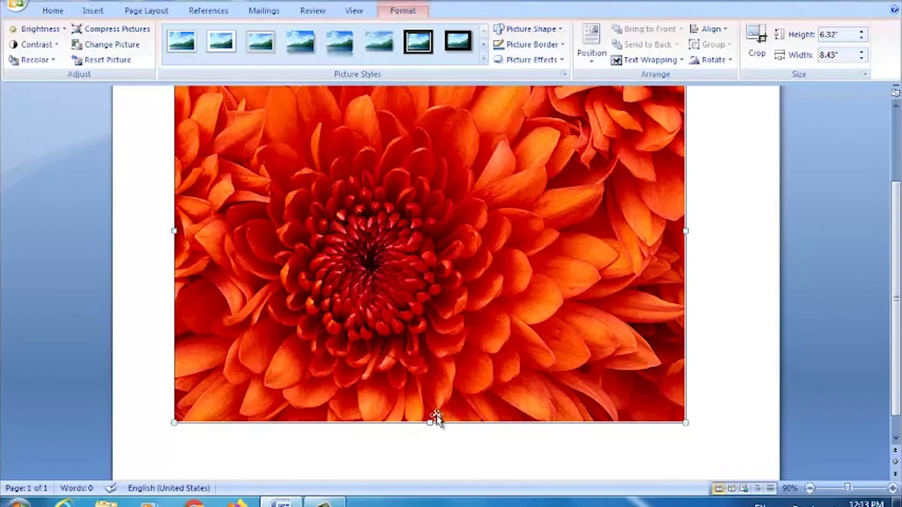
left_click_drag(430, 423, 430, 344)
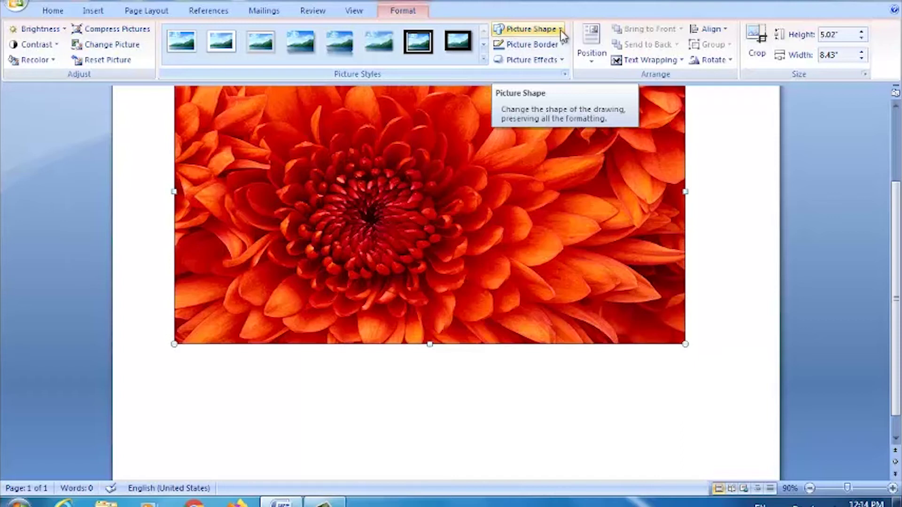
- Bring up the Picture Shape list in the Picture Tools Format tab
scroll(562, 36, "up", 2)
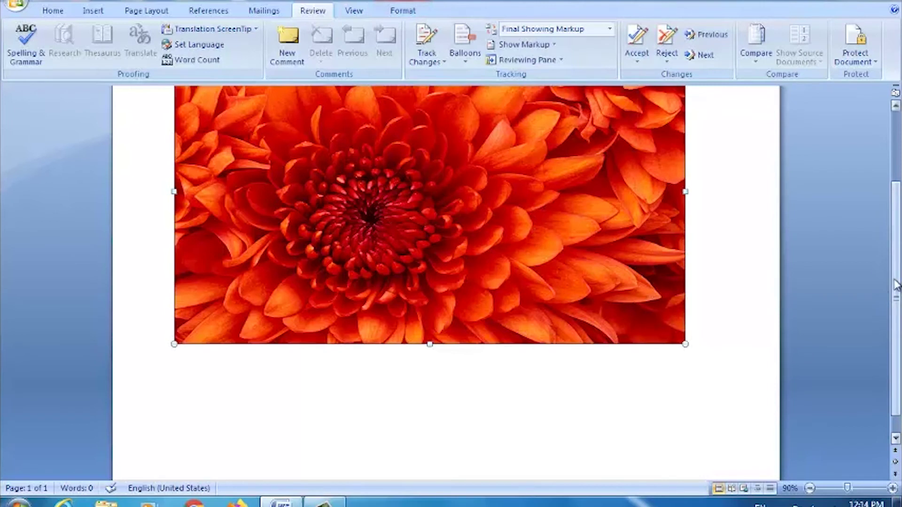
scroll(896, 284, "up", 3)
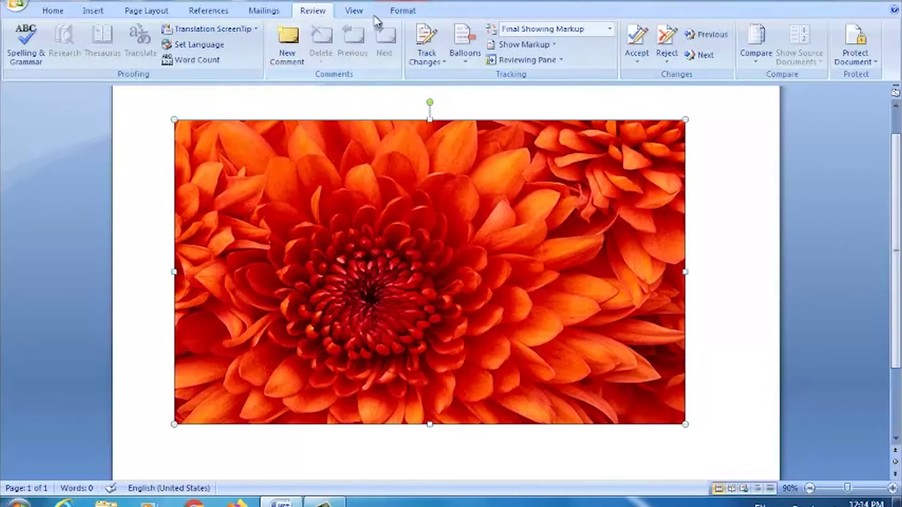
left_click(402, 10)
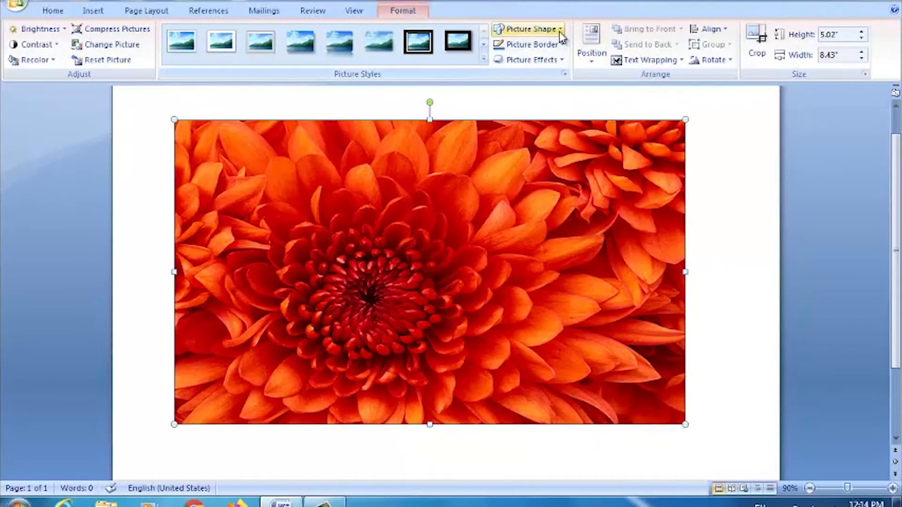
left_click(561, 29)
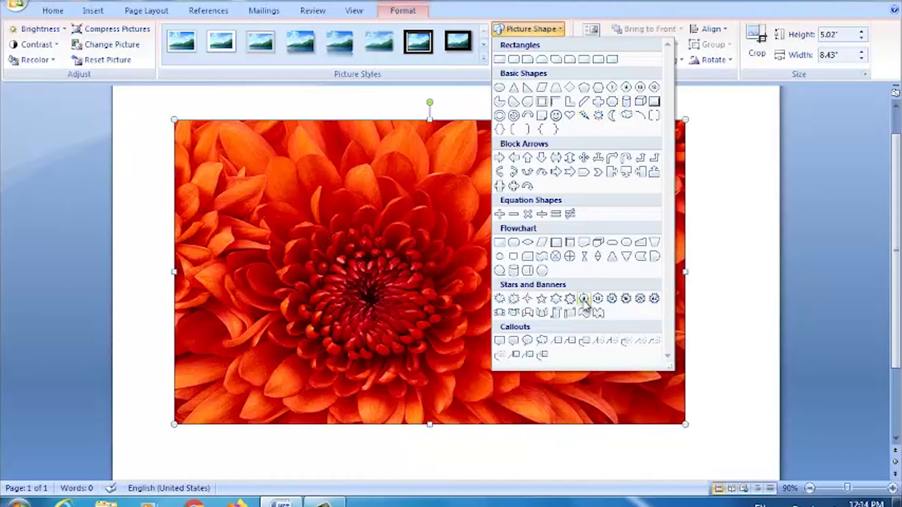
- Crop the picture into a 16-point star shape after trying a star and an oval
left_click(597, 301)
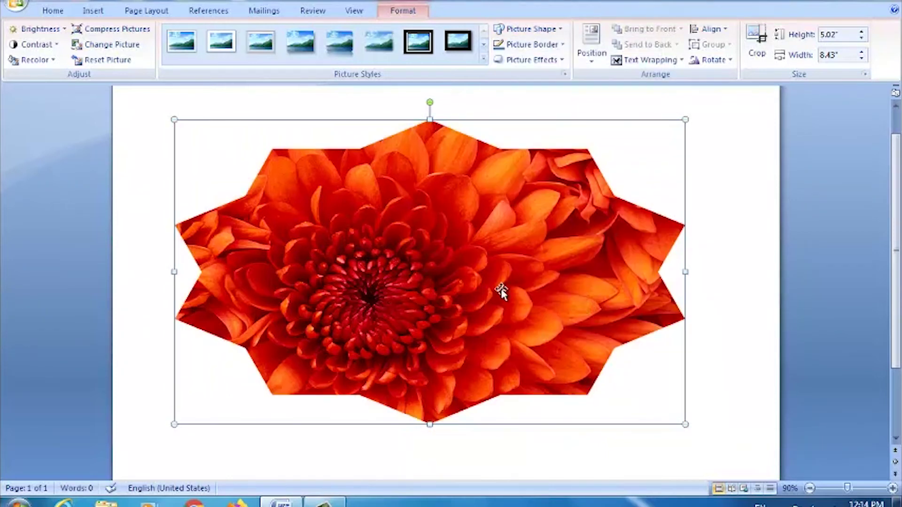
left_click(560, 44)
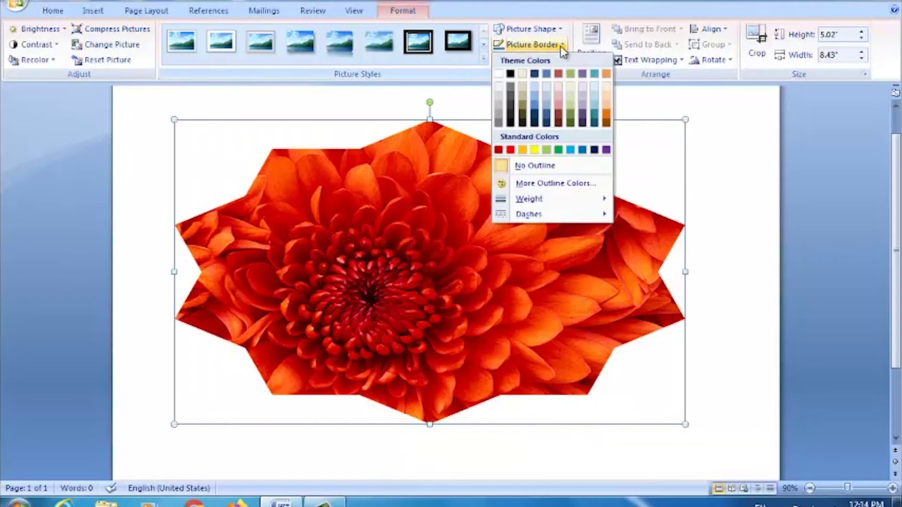
left_click(561, 30)
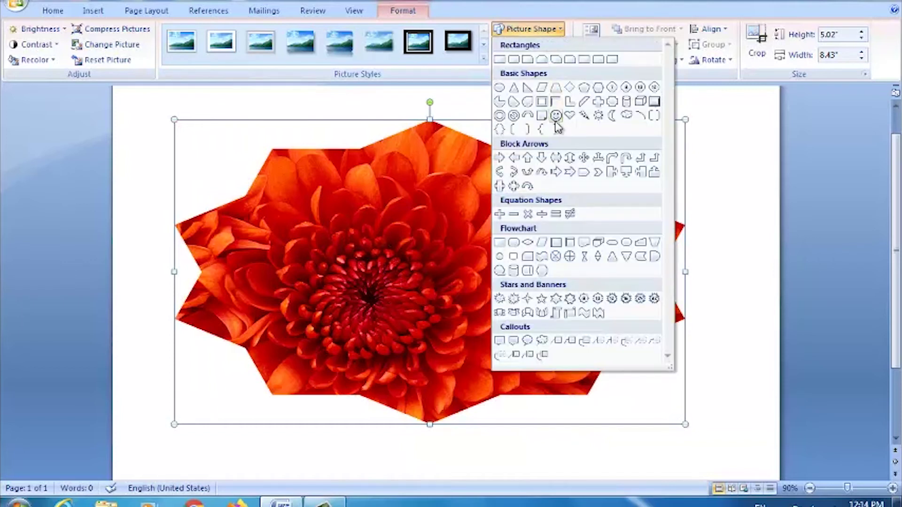
left_click(555, 115)
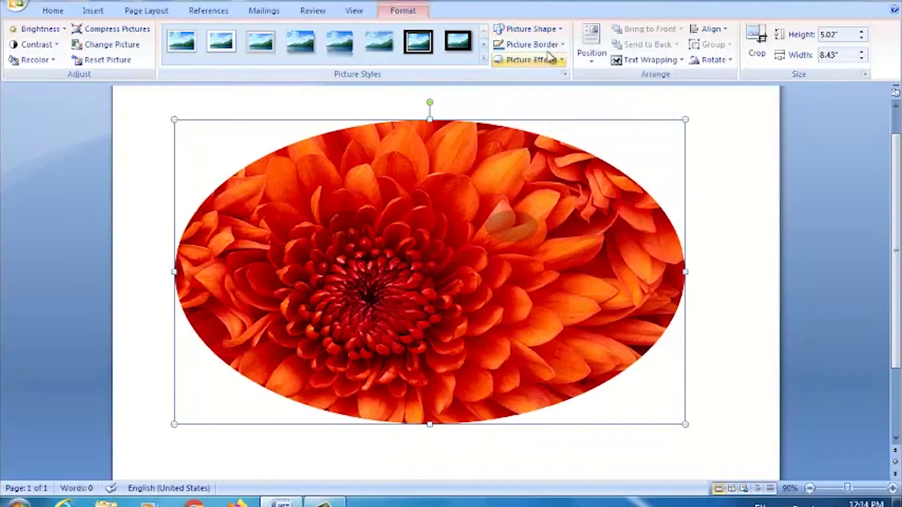
left_click(554, 30)
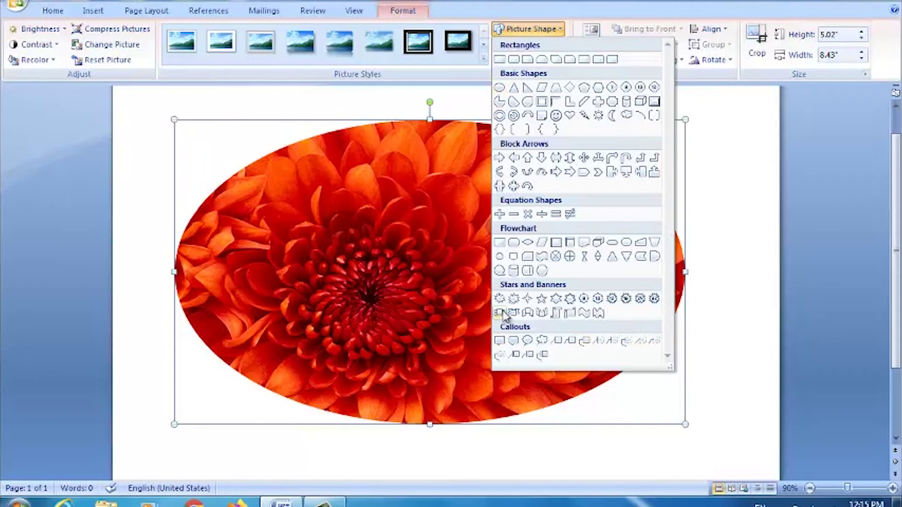
left_click(625, 299)
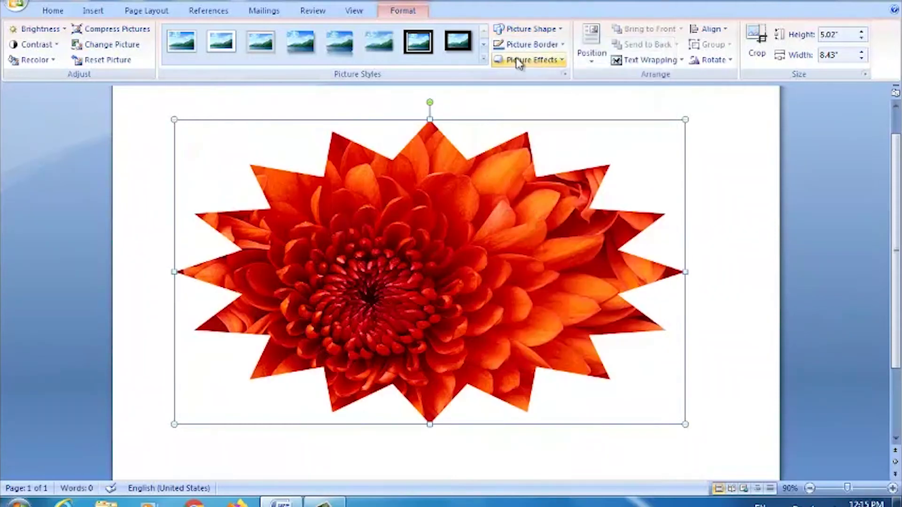
- Give the star picture a green outline and a perspective 3-D rotation
left_click(562, 46)
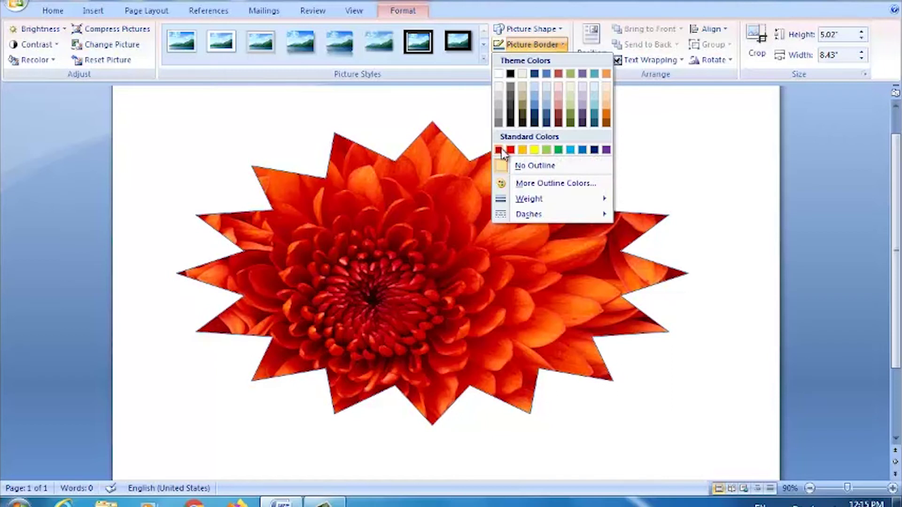
left_click(561, 151)
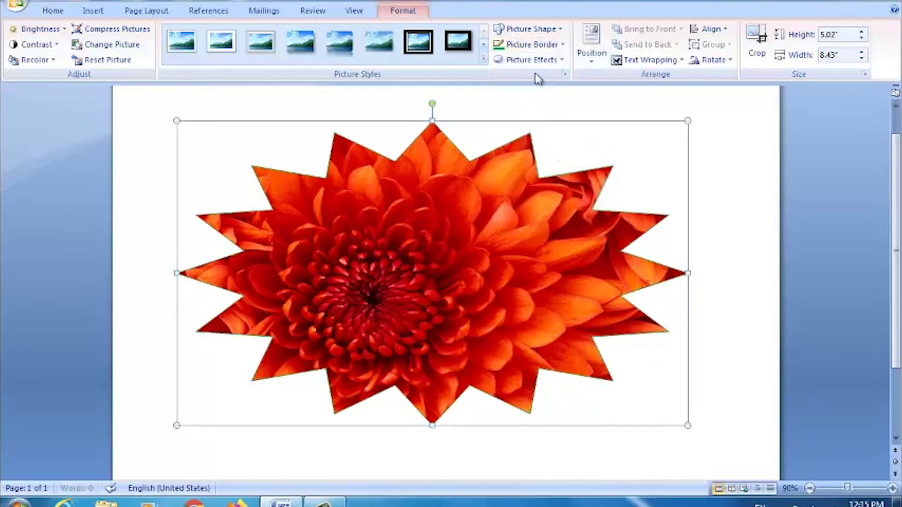
left_click(561, 62)
mouse_move(530, 60)
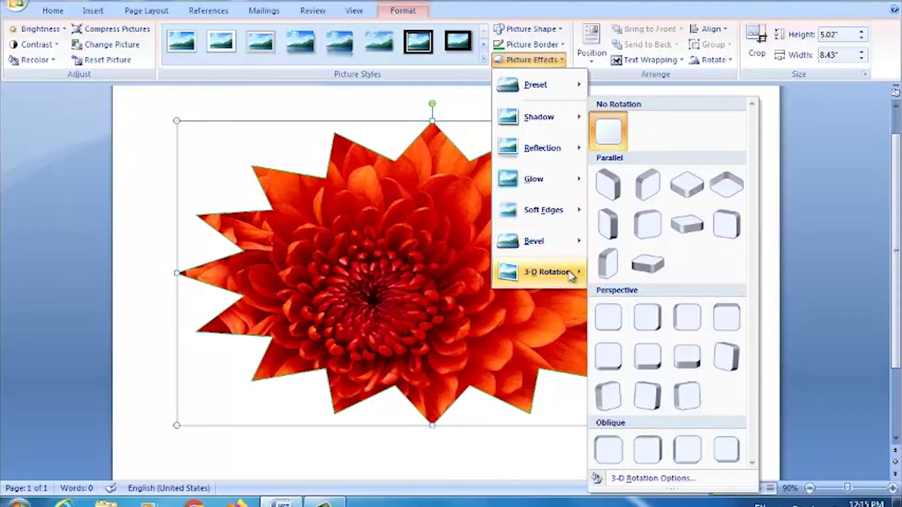
mouse_move(547, 272)
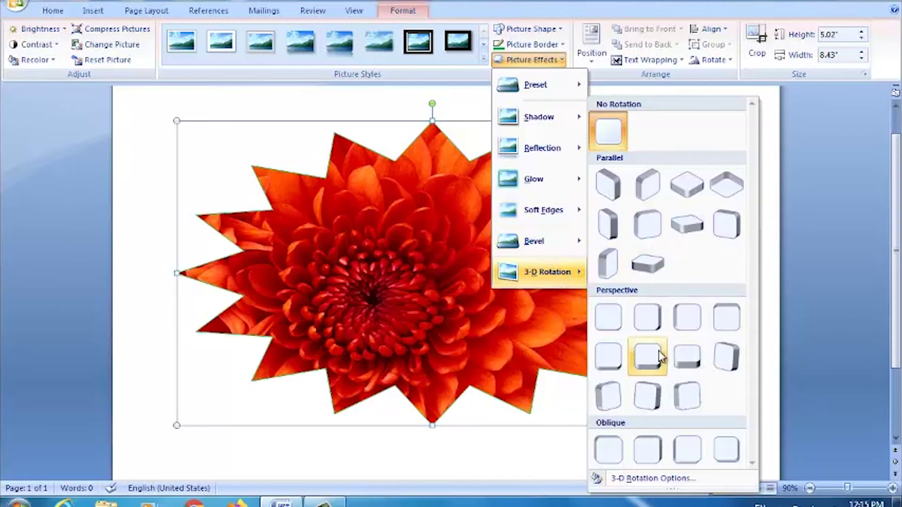
left_click(647, 357)
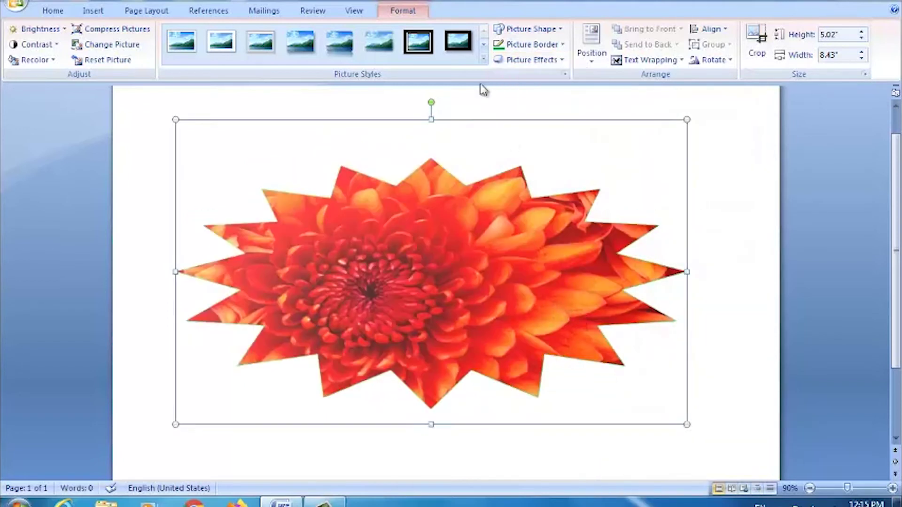
left_click(603, 58)
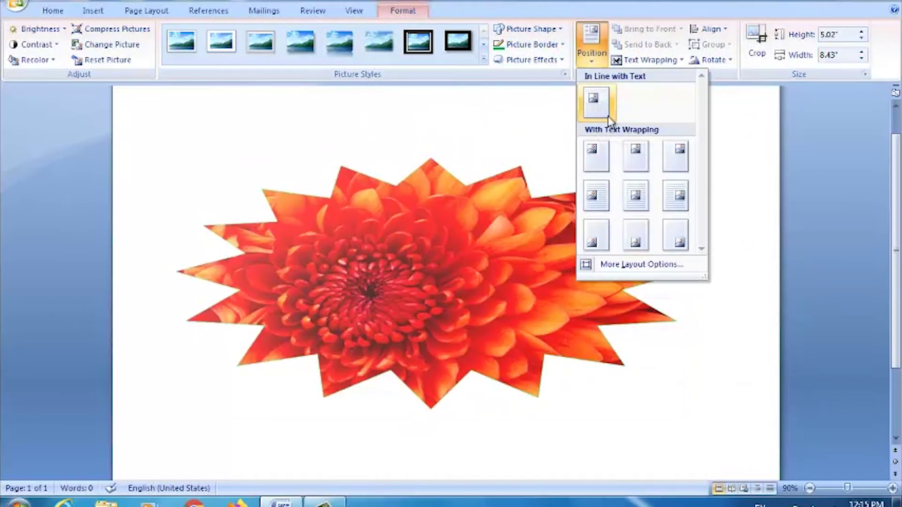
- Shrink the flower picture and type the lines 'GI;OSDHIG', 'dfHKDOLDG' and 'DFHK' after it
left_click(570, 403)
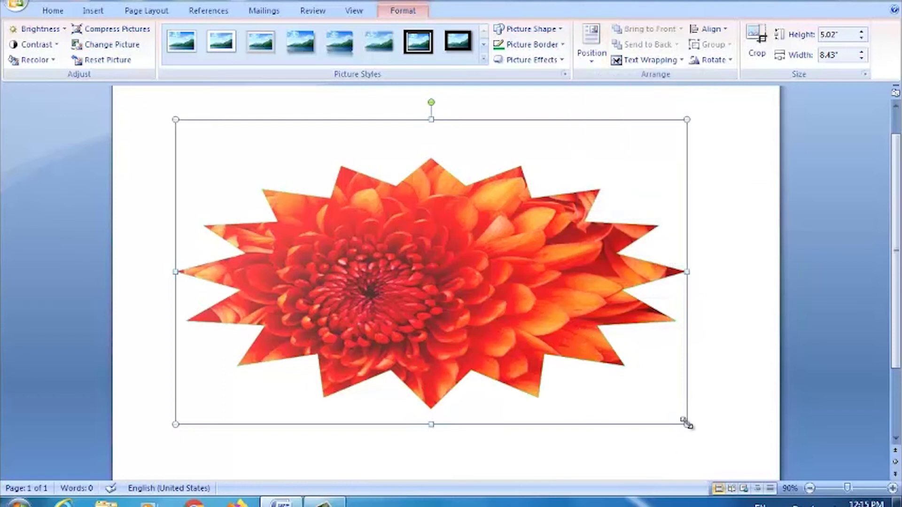
left_click_drag(687, 424, 509, 318)
left_click(693, 425)
type("=RAND()")
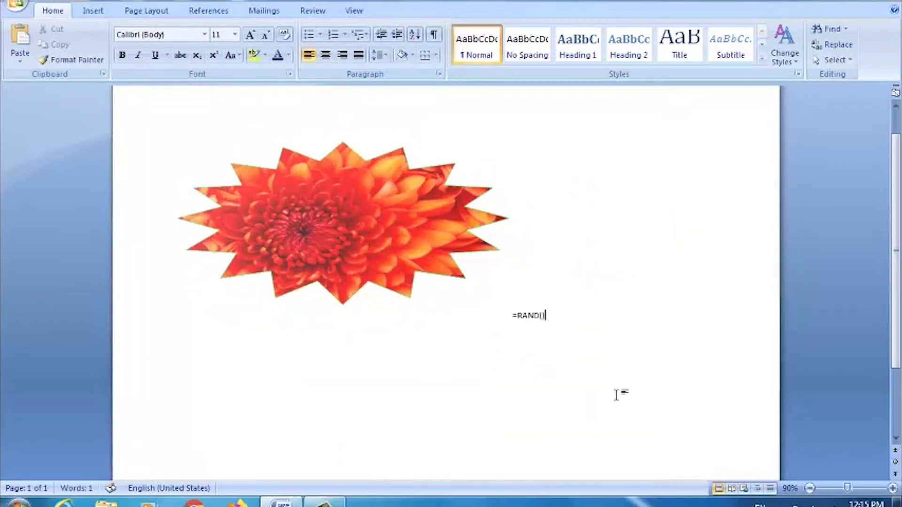
key("Return")
type("GI;OSDHIG")
key("Return")
type("dfHKD")
type("OLDG")
key("Return")
type("DO;HJOJ")
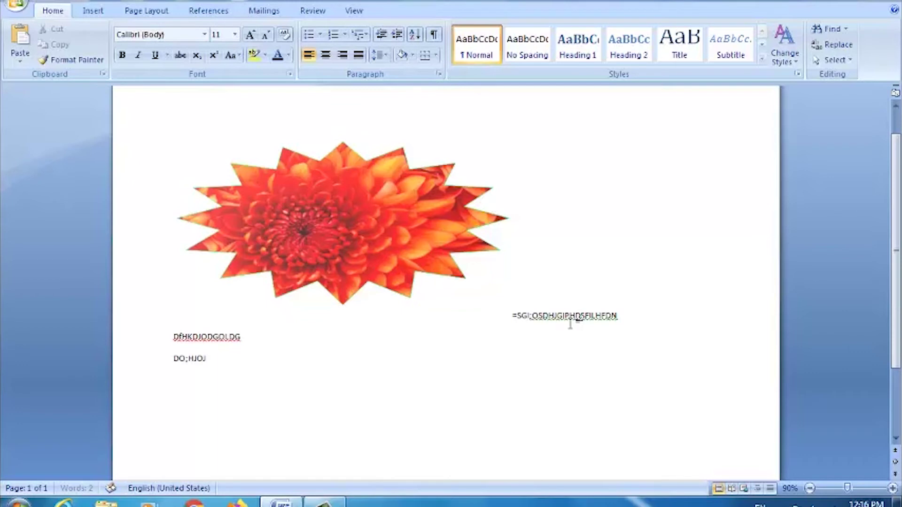
type("FHK")
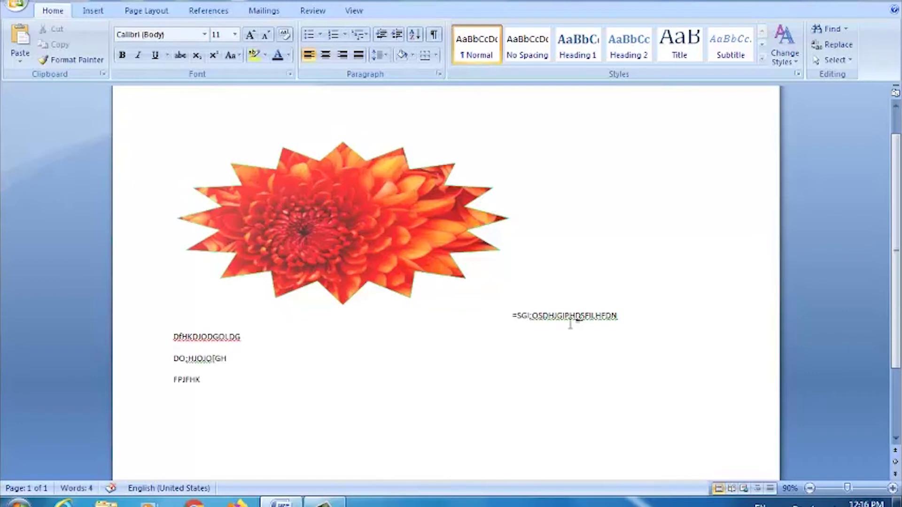
left_click(363, 194)
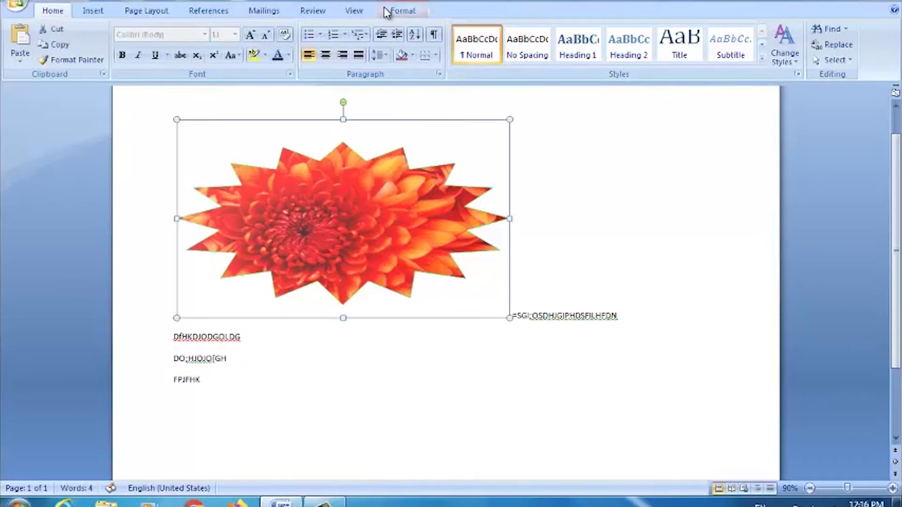
- Position the flower picture at the top left of the page with text wrapping
left_click(407, 13)
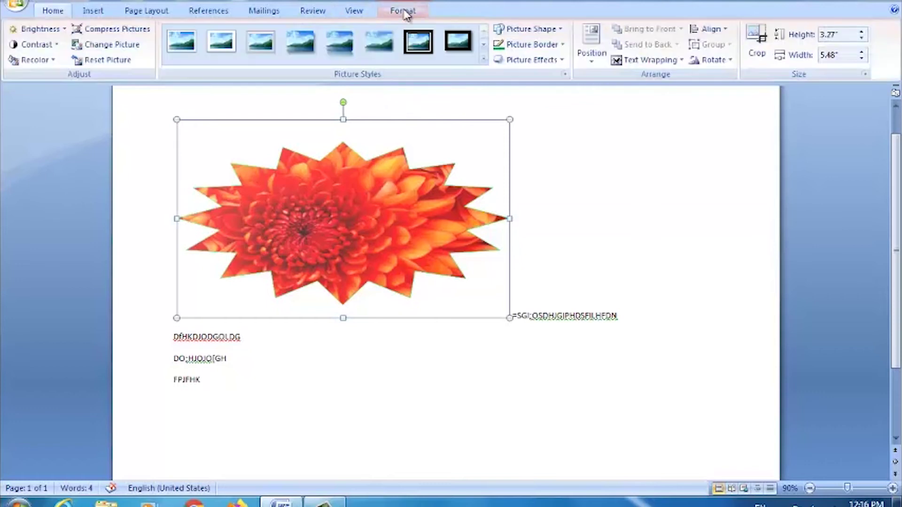
left_click(597, 68)
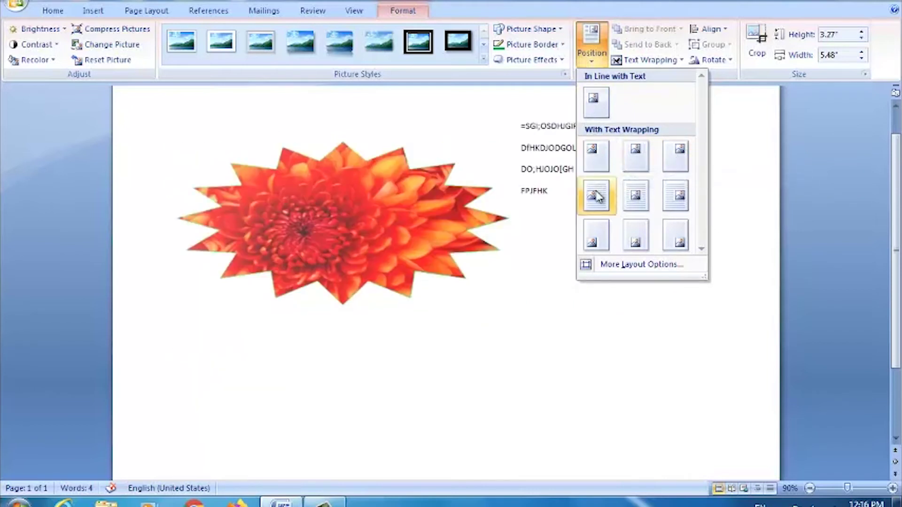
left_click(600, 163)
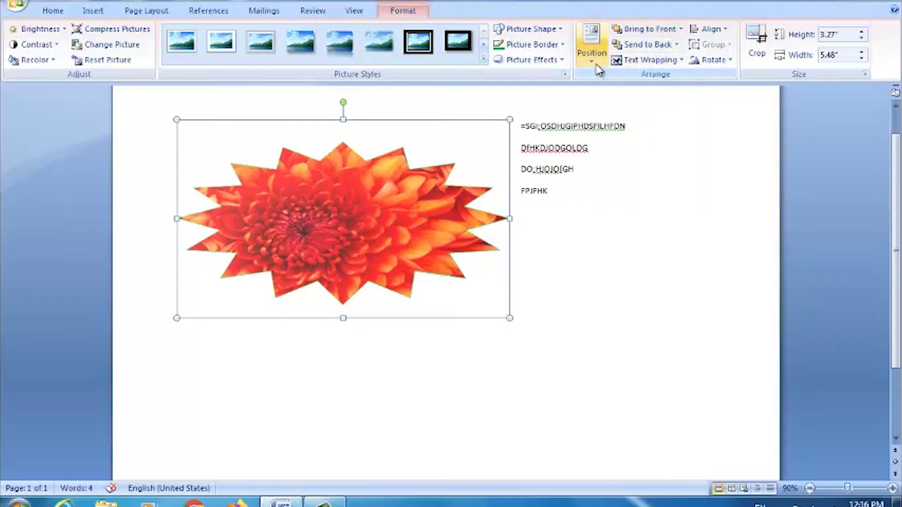
left_click(568, 224)
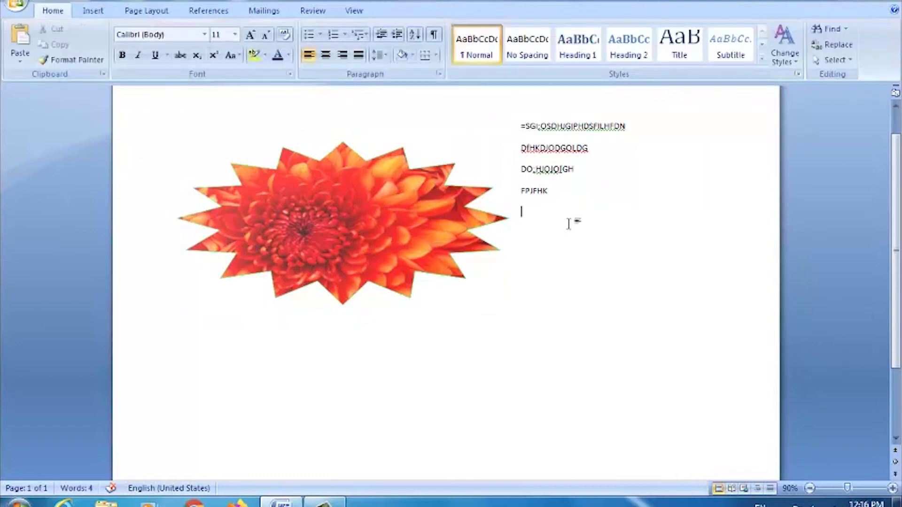
left_click(382, 227)
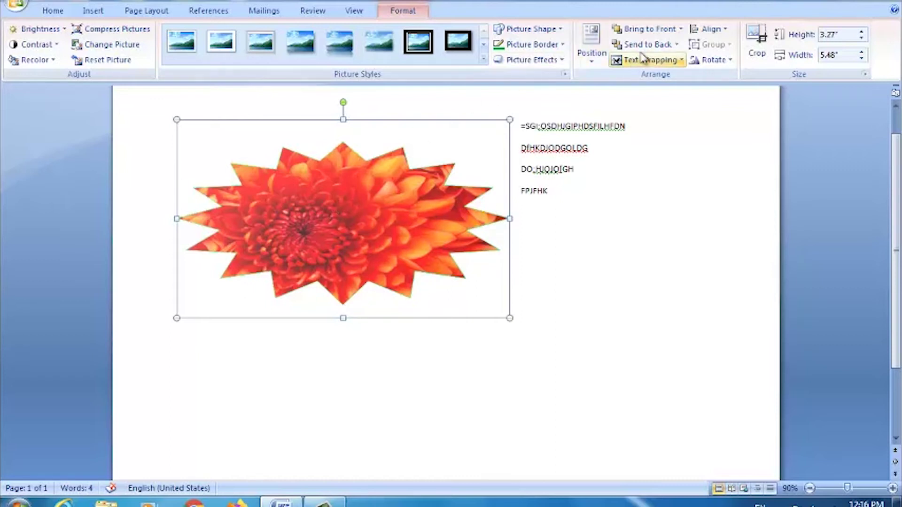
- Send the picture backward and try moving it across the text, undoing the moves
left_click(676, 45)
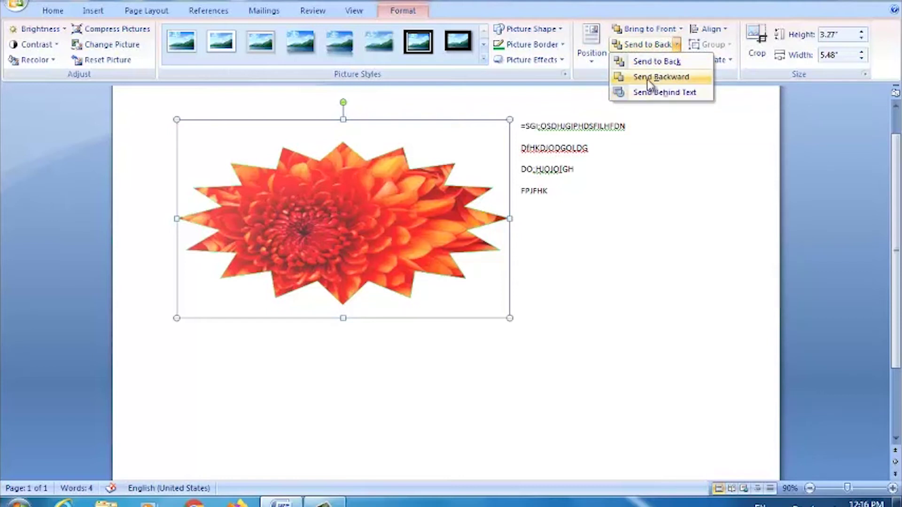
left_click(656, 62)
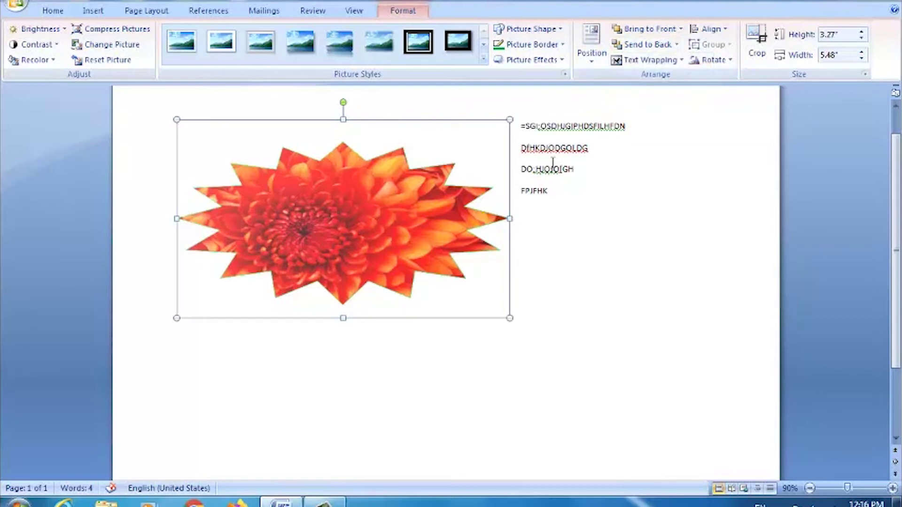
left_click(550, 149)
left_click_drag(376, 203, 564, 157)
left_click_drag(429, 165, 299, 167)
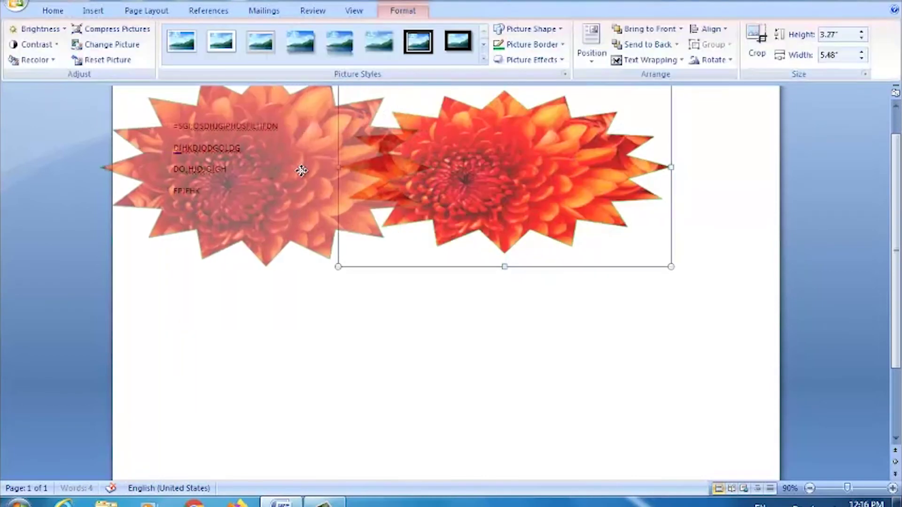
left_click(676, 44)
left_click(672, 75)
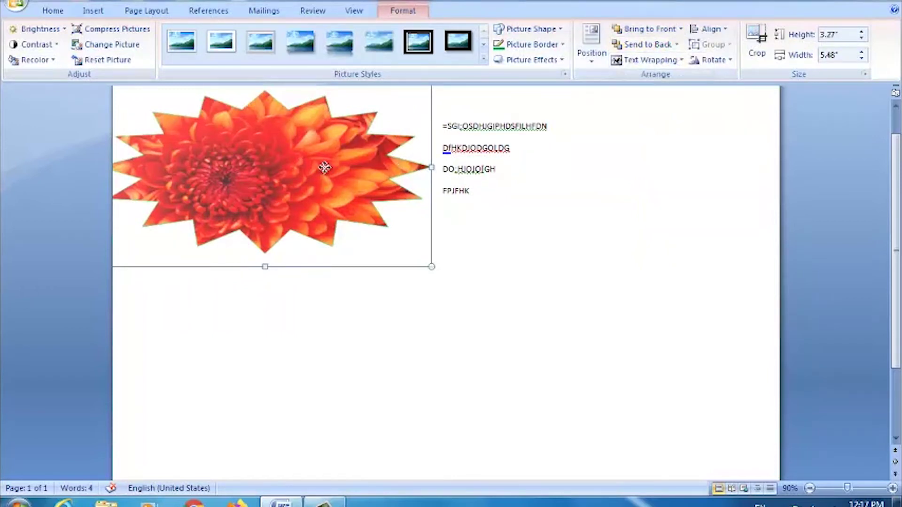
left_click_drag(322, 167, 458, 175)
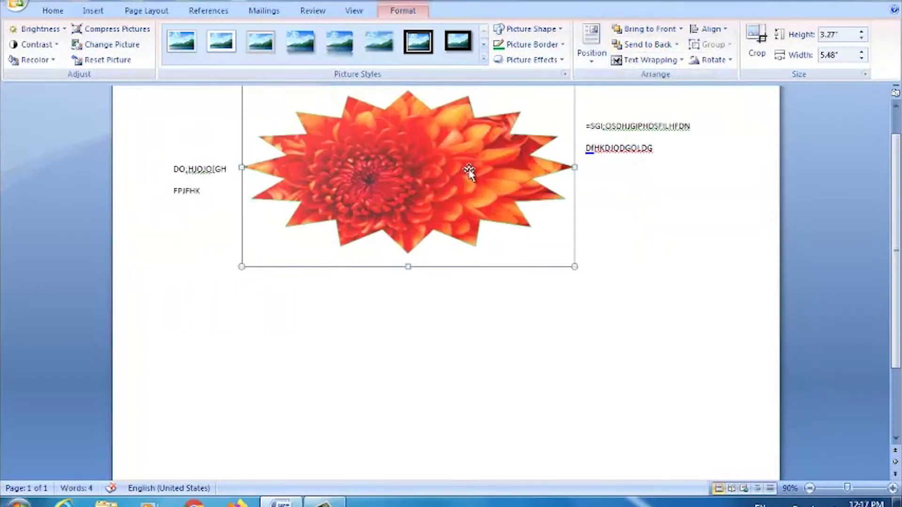
key("ctrl+z")
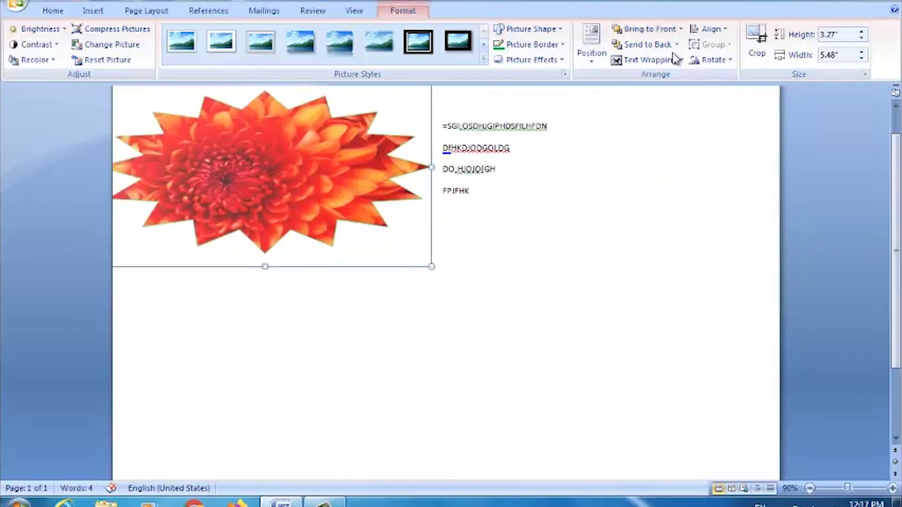
left_click(680, 29)
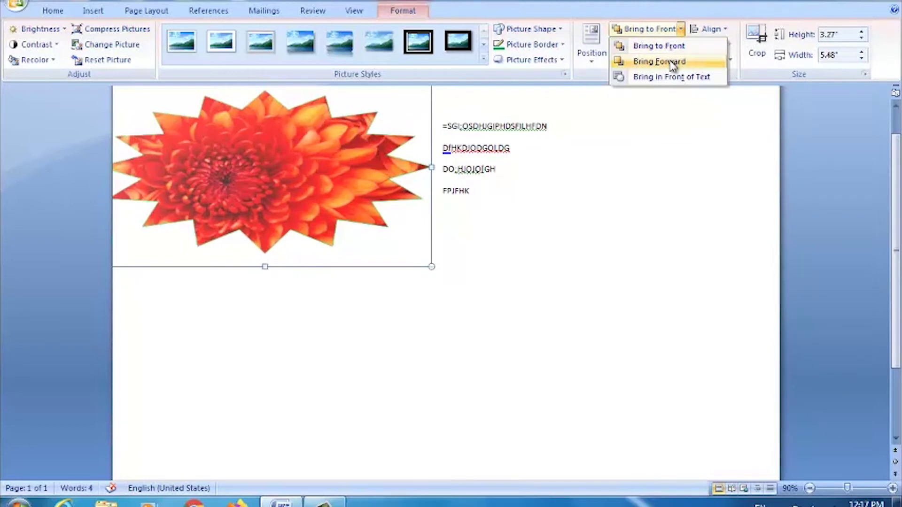
left_click_drag(286, 161, 460, 178)
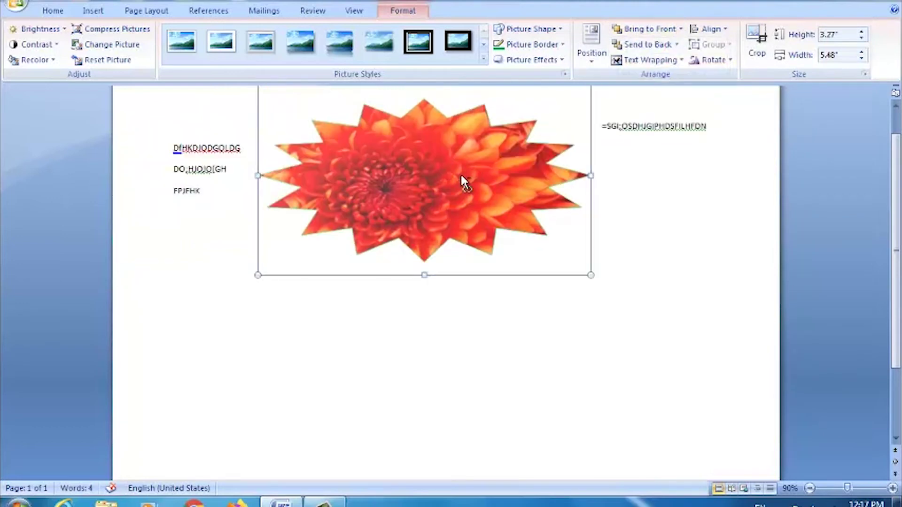
key("ctrl+z")
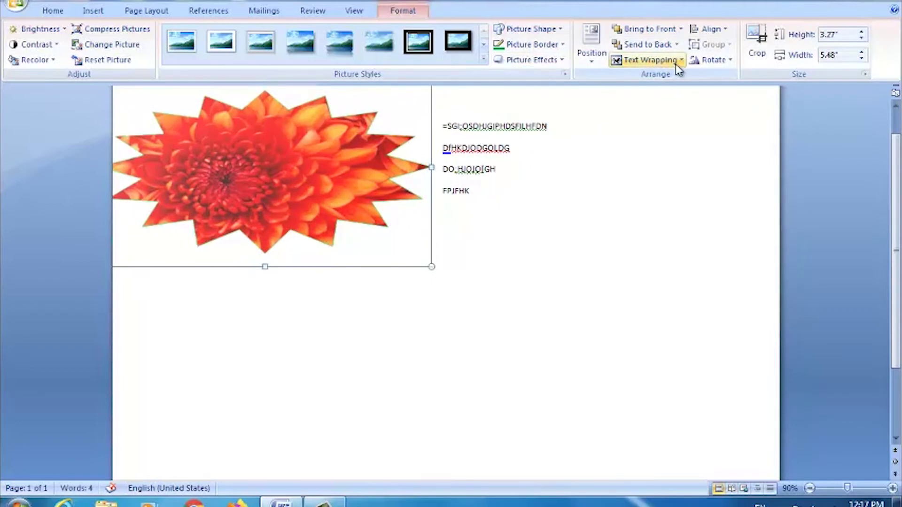
- Set the flower picture's wrapping to Behind Text so the four lines show over it
left_click(680, 63)
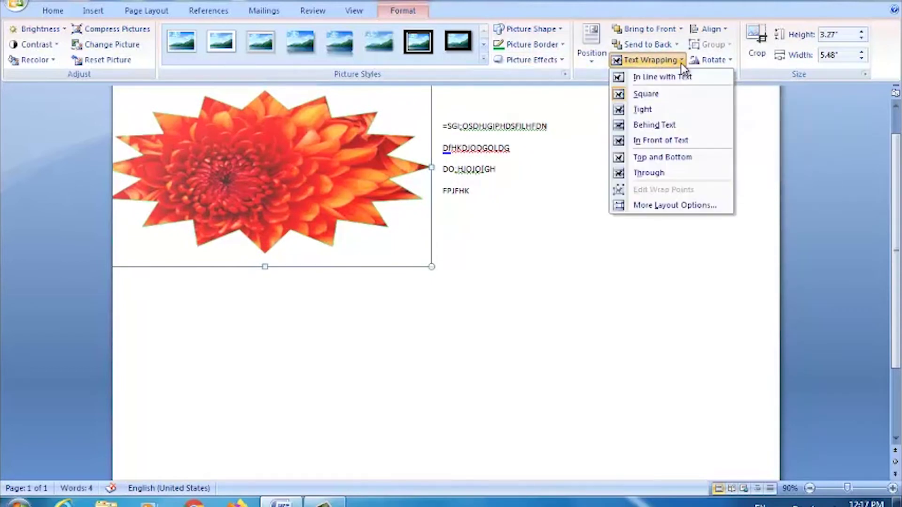
left_click(668, 125)
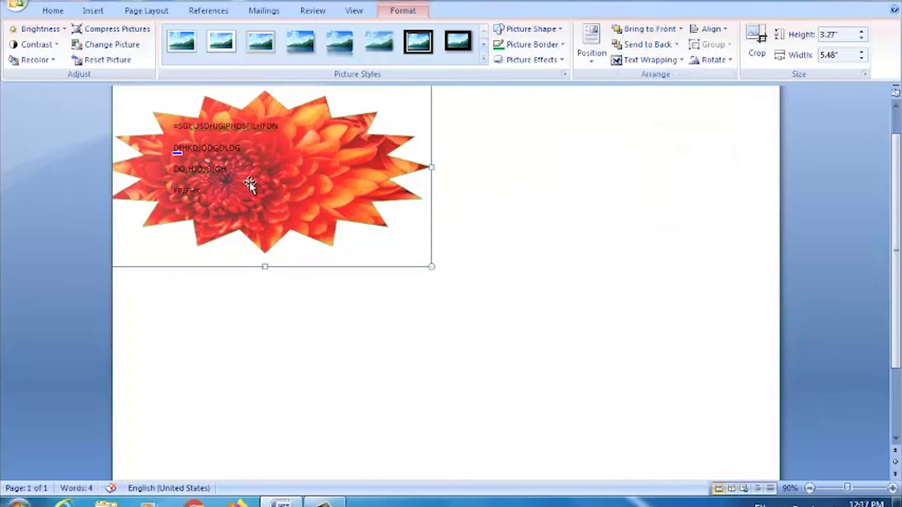
left_click(670, 60)
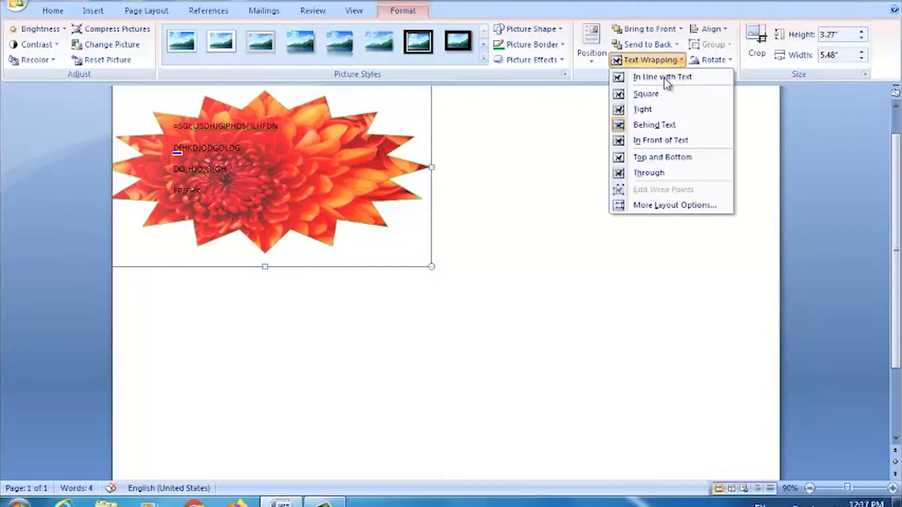
left_click(668, 141)
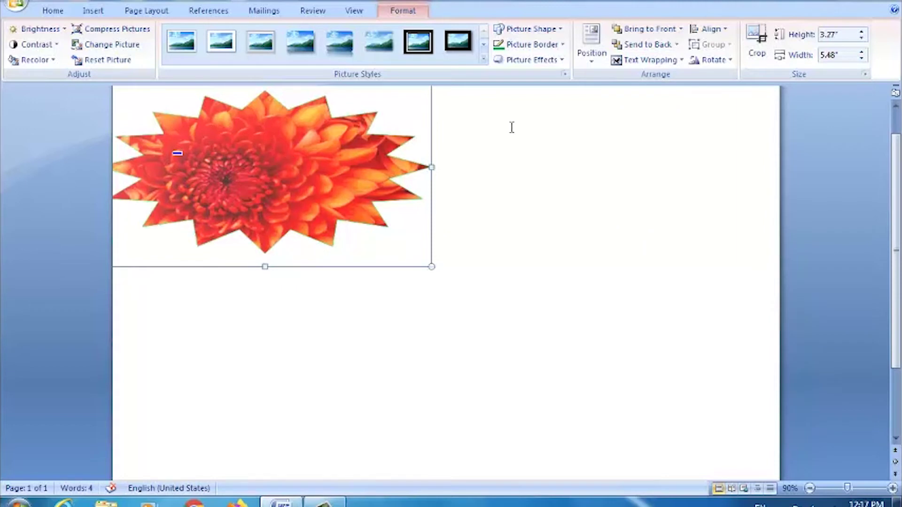
left_click(660, 60)
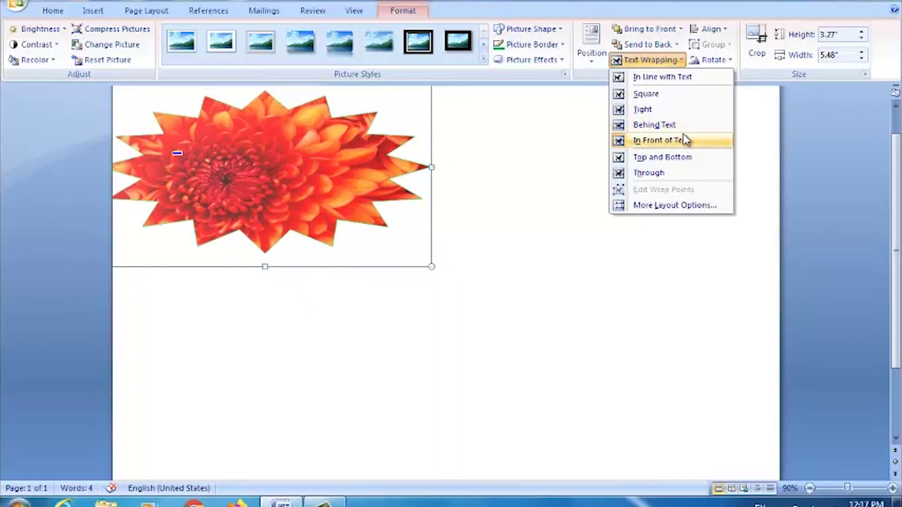
left_click(657, 125)
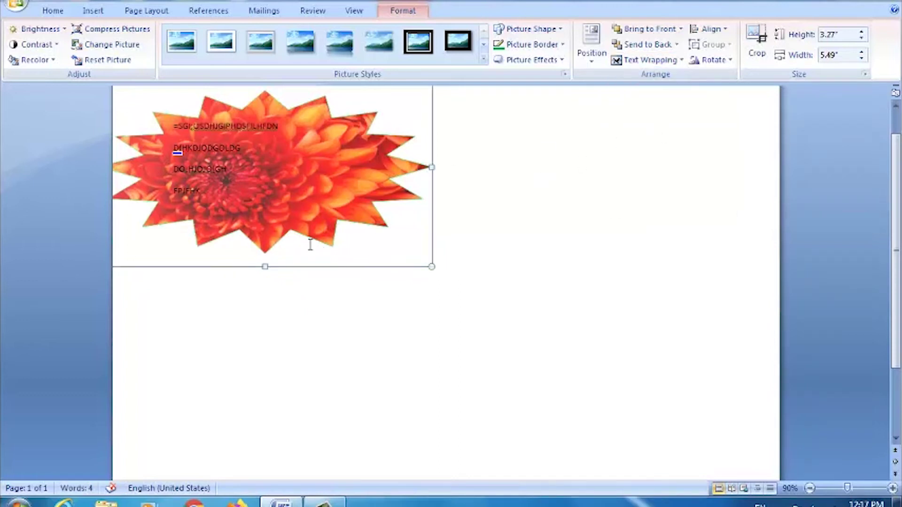
left_click(310, 244)
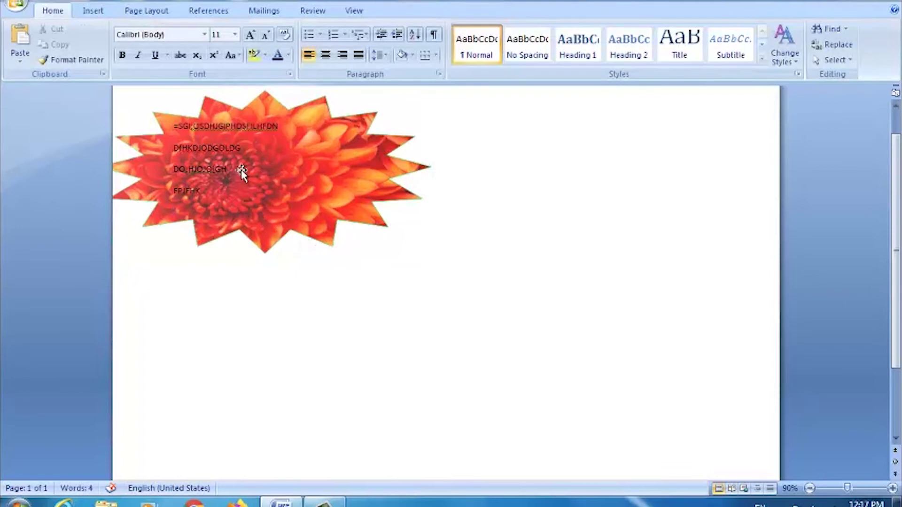
left_click(93, 10)
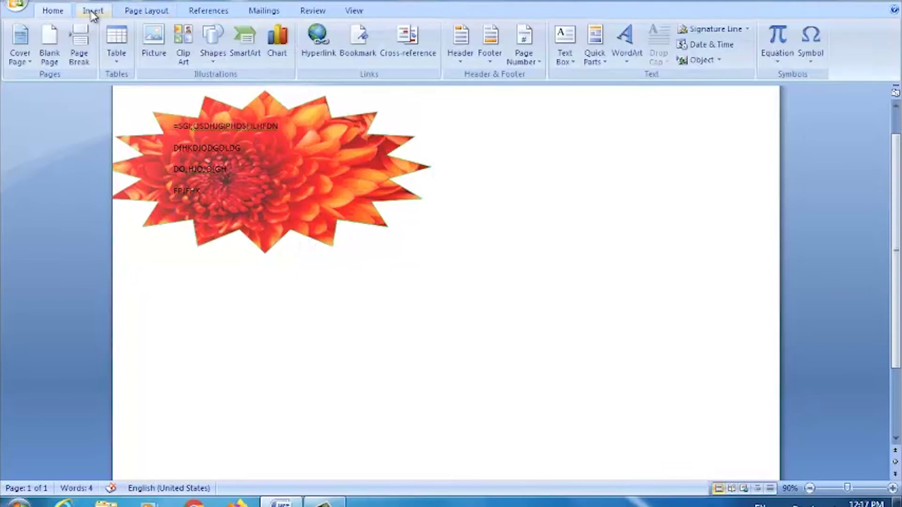
left_click(299, 151)
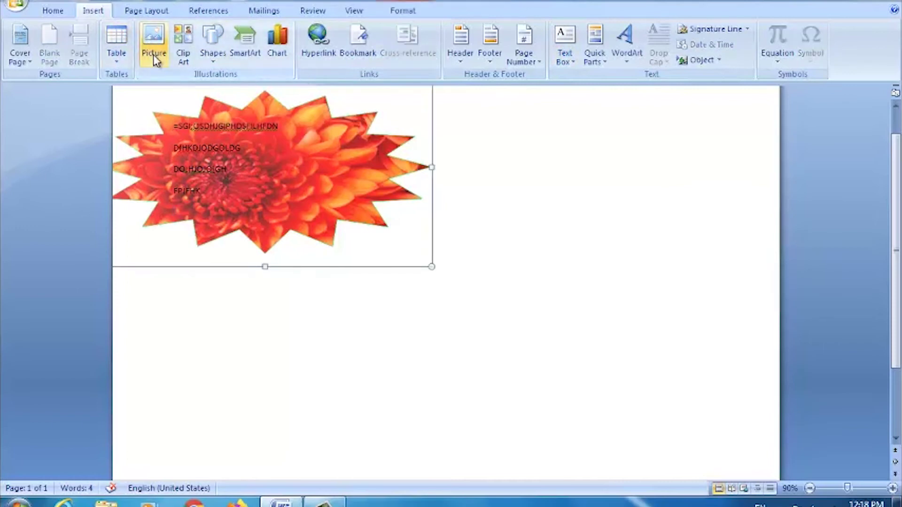
left_click(409, 13)
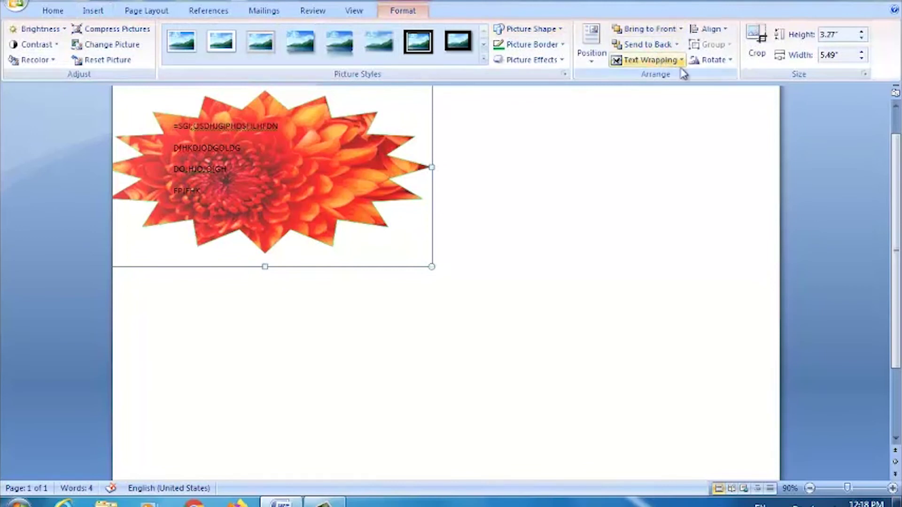
- Crop the flower picture to 1.86" by 2.7", keeping only its upper-left part
left_click(730, 61)
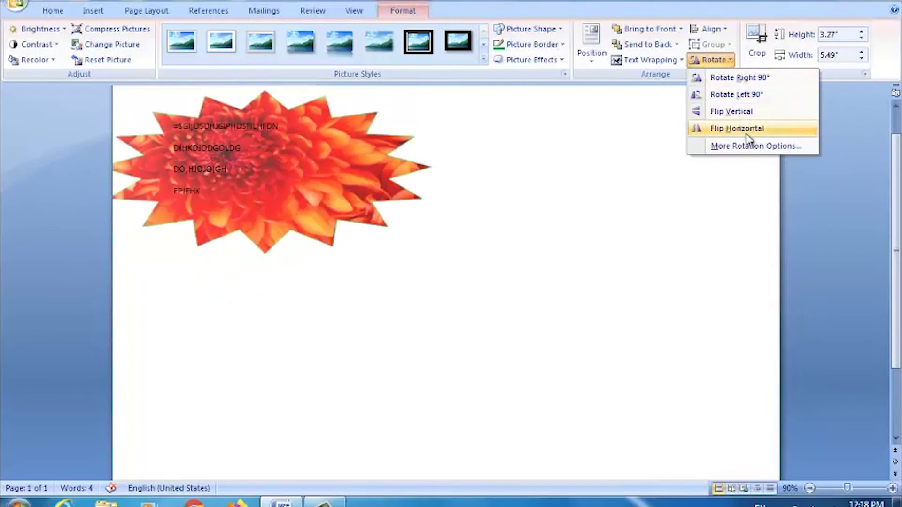
left_click(648, 163)
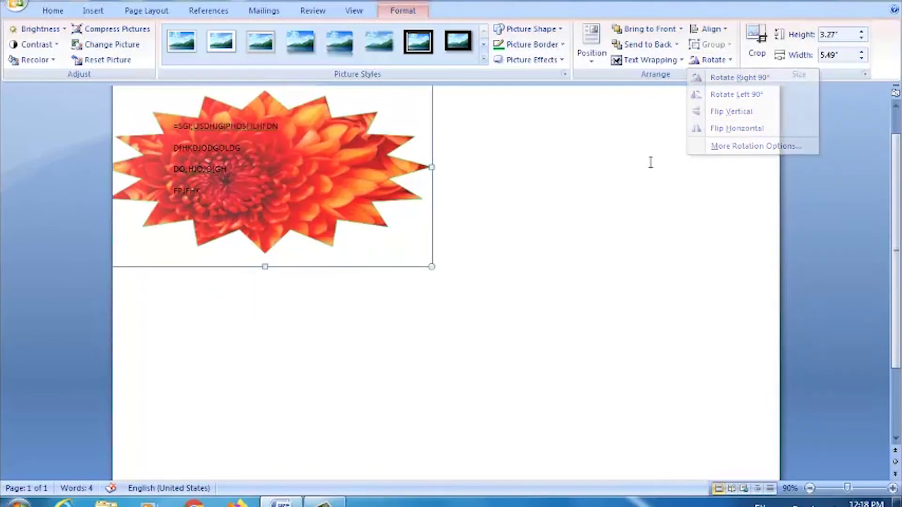
left_click(761, 52)
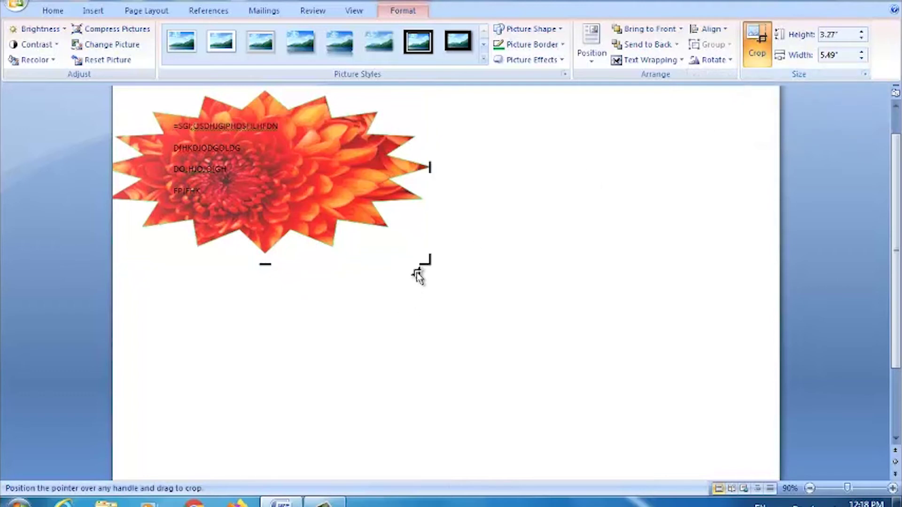
left_click_drag(423, 261, 332, 225)
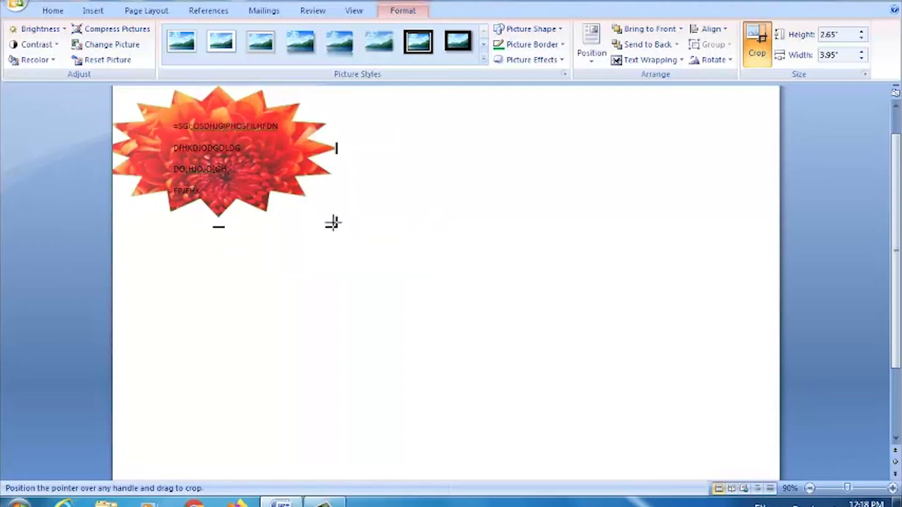
left_click_drag(333, 223, 258, 175)
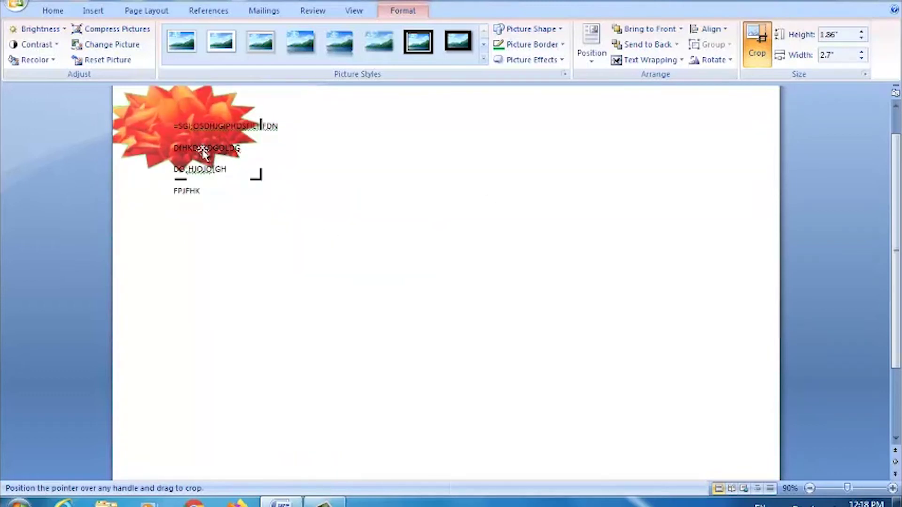
left_click(511, 196)
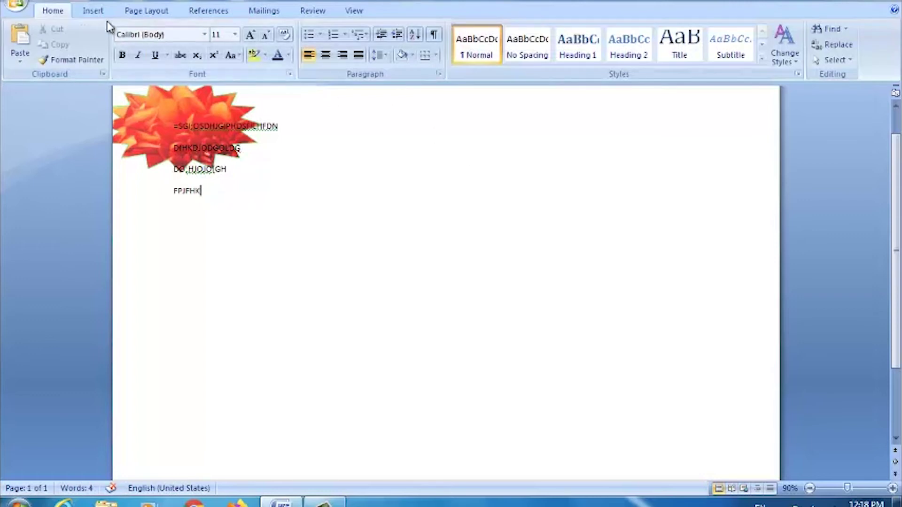
- Open the Clip Organizer and browse Office Collections down to the Business category
left_click(92, 11)
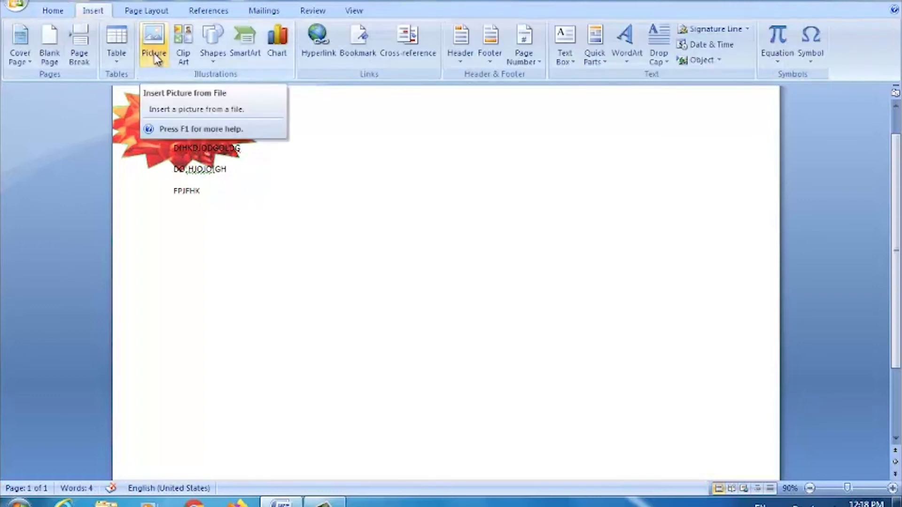
left_click(186, 59)
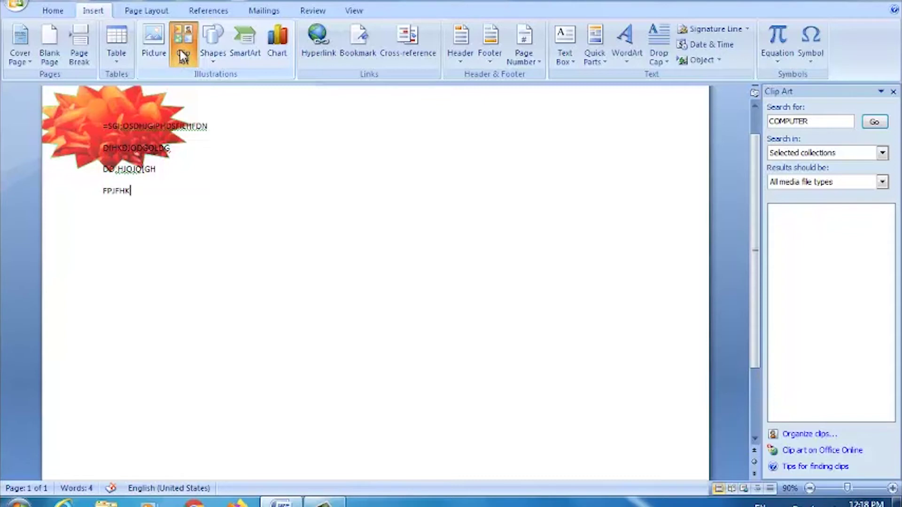
left_click(801, 435)
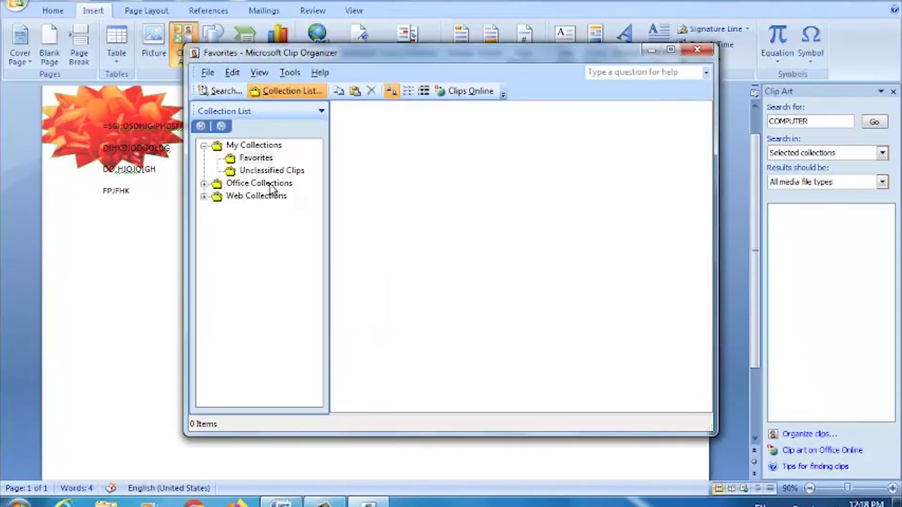
left_click(204, 184)
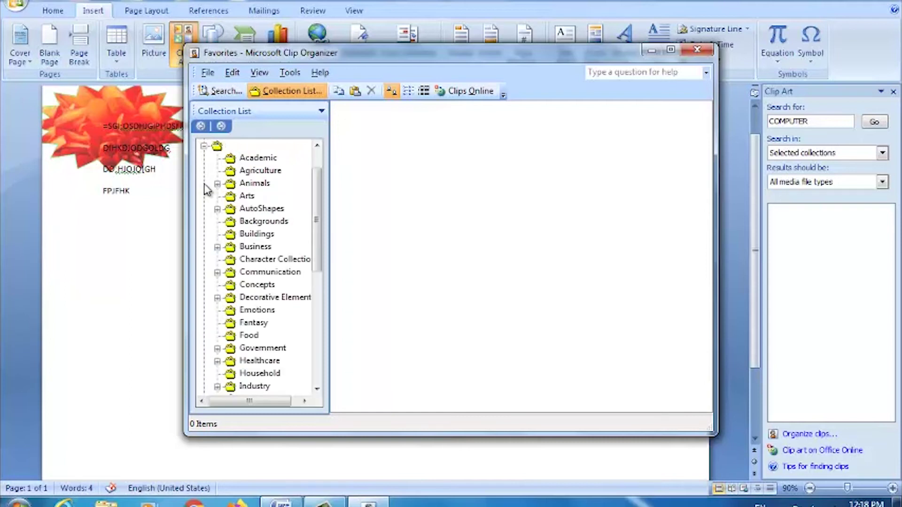
left_click(253, 160)
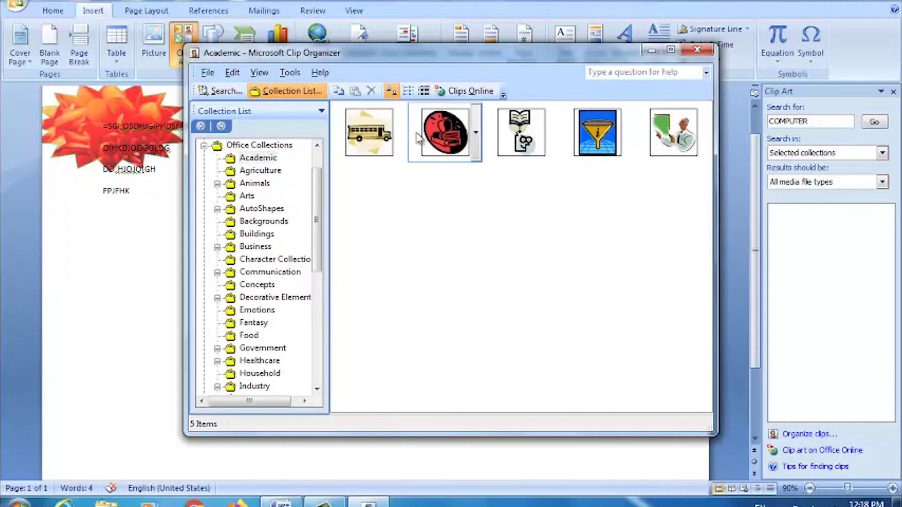
left_click(263, 171)
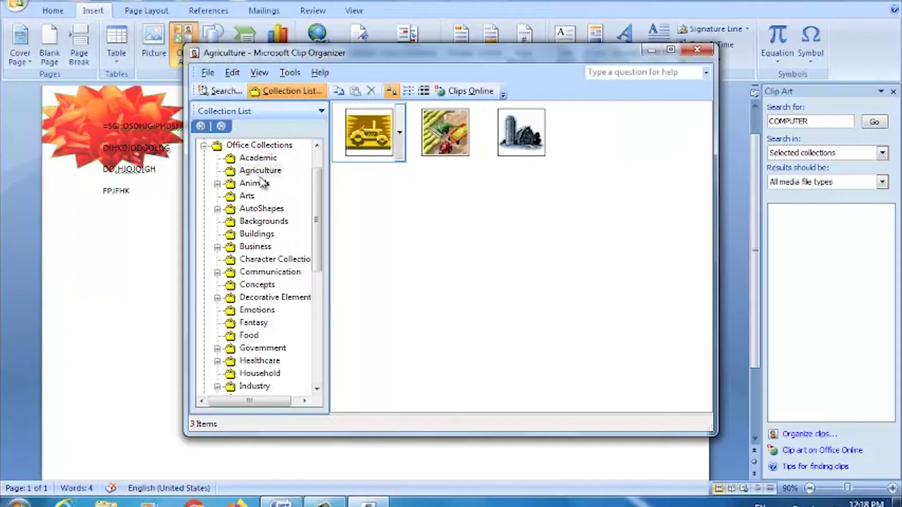
left_click(250, 186)
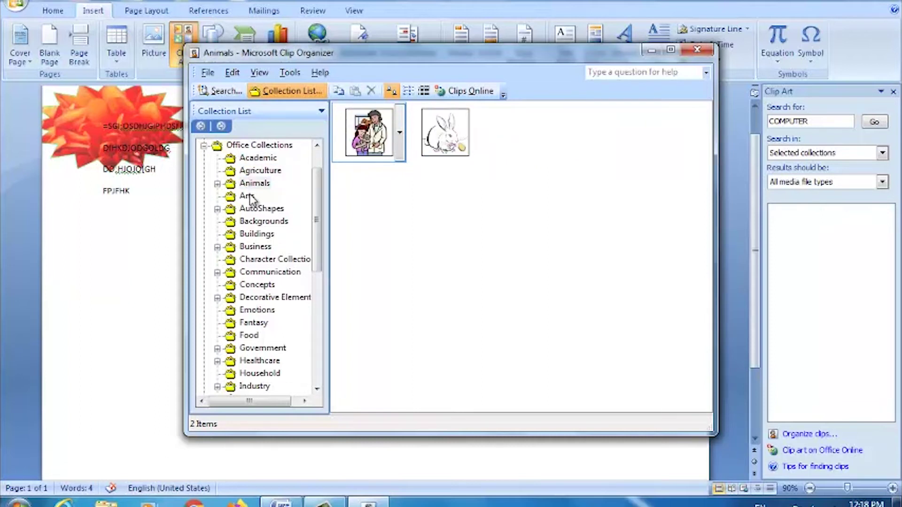
left_click(250, 196)
left_click(253, 209)
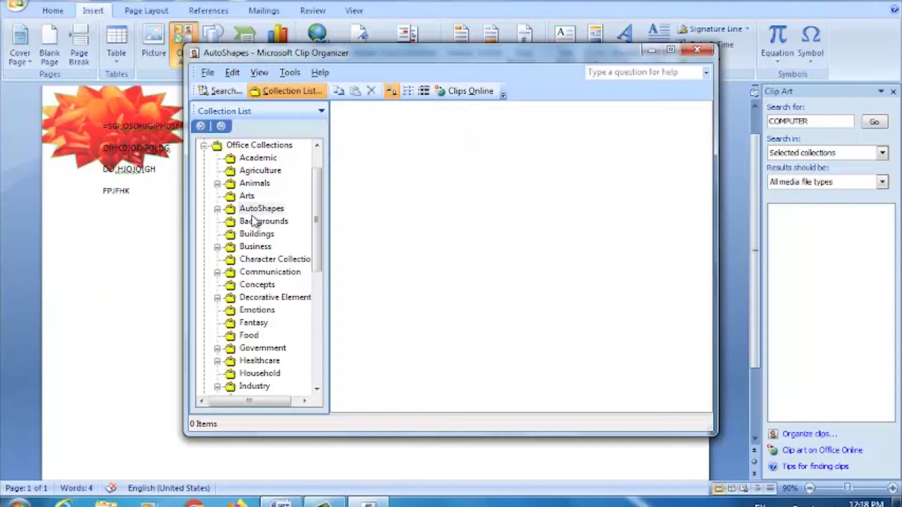
left_click(256, 234)
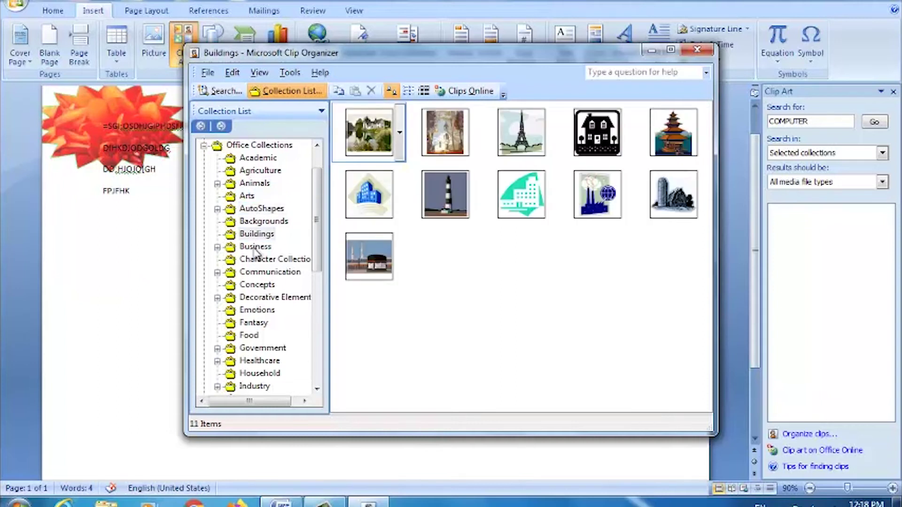
left_click(255, 247)
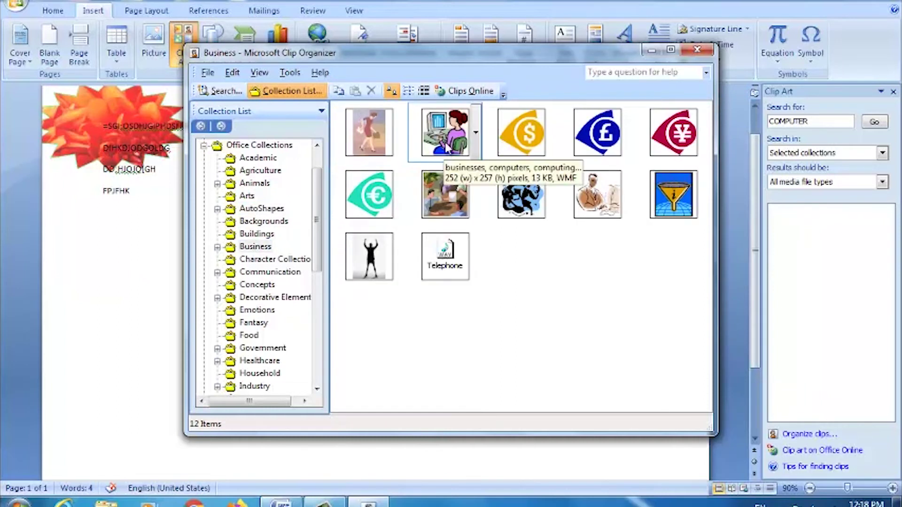
- Drag the woman-at-computer clip below the text and shrink it with its handles
left_click_drag(439, 144, 135, 281)
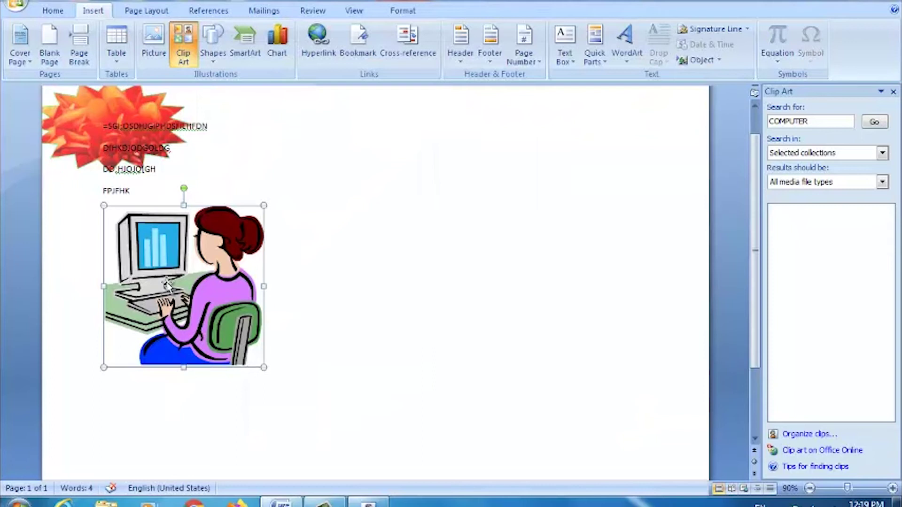
left_click_drag(156, 284, 234, 253)
left_click_drag(184, 205, 183, 239)
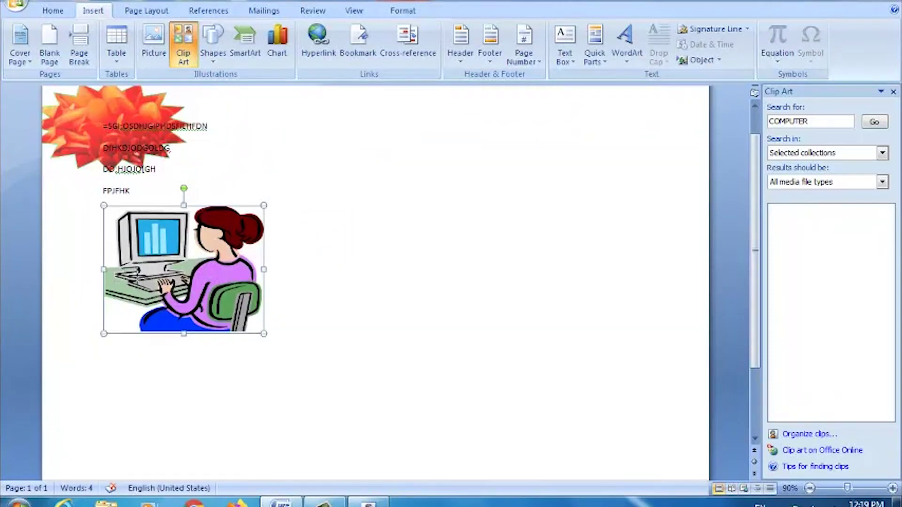
left_click_drag(264, 269, 223, 269)
left_click_drag(163, 333, 163, 293)
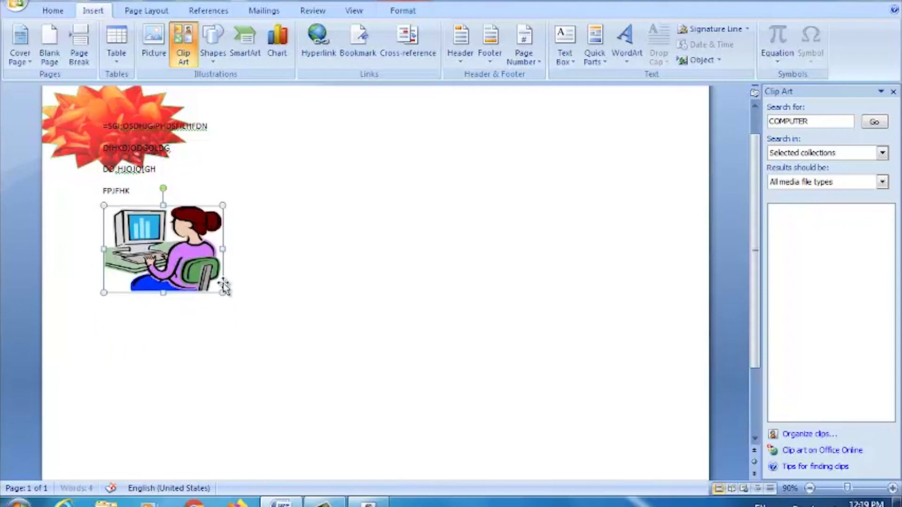
left_click_drag(223, 249, 202, 249)
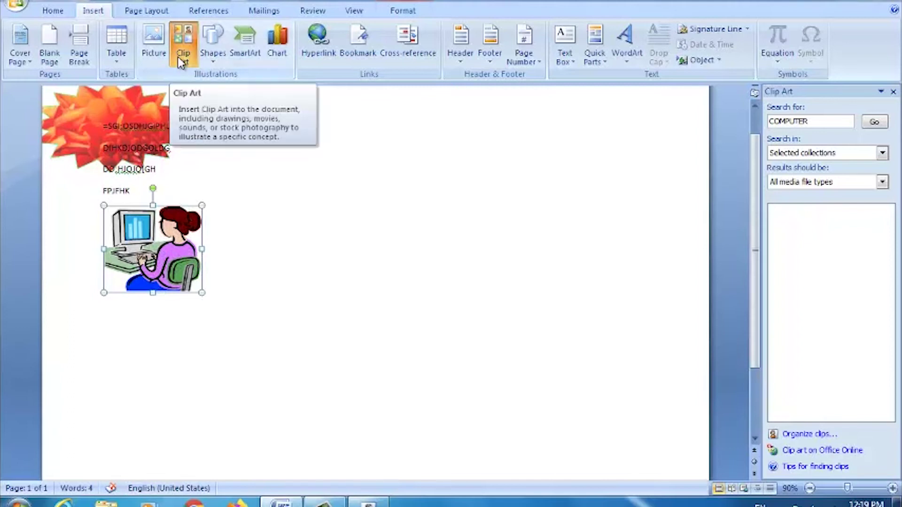
- Drag the rabbit clip from the Clip Organizer's Office Collections onto the page
left_click(816, 436)
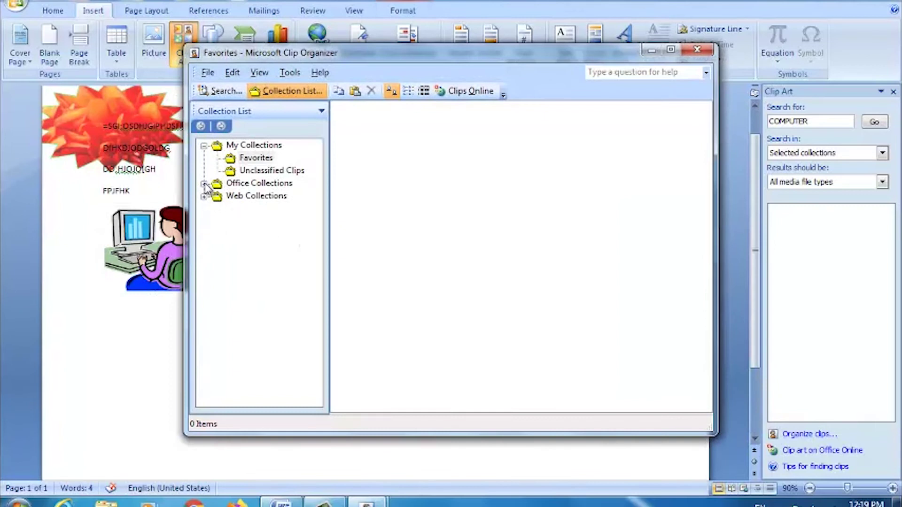
left_click(204, 184)
left_click(251, 209)
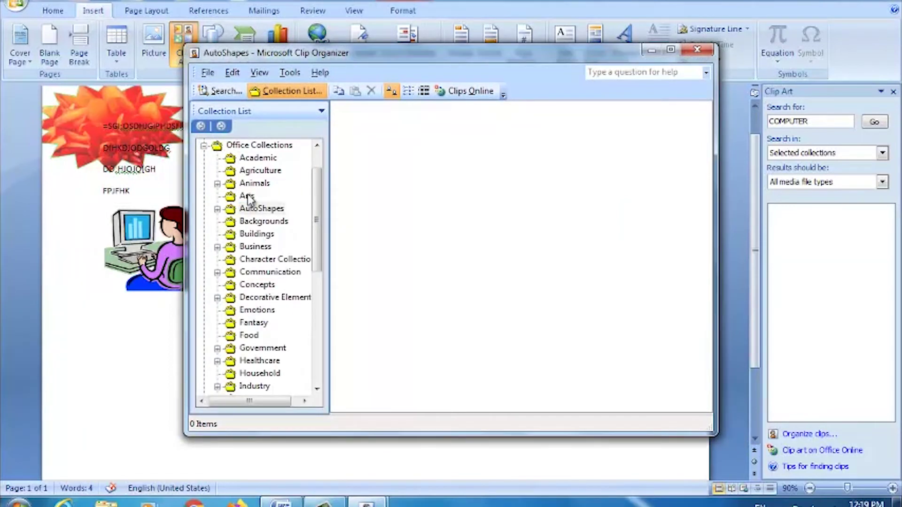
mouse_move(444, 134)
left_mouse_down()
mouse_move(191, 328)
mouse_move(206, 336)
left_mouse_up()
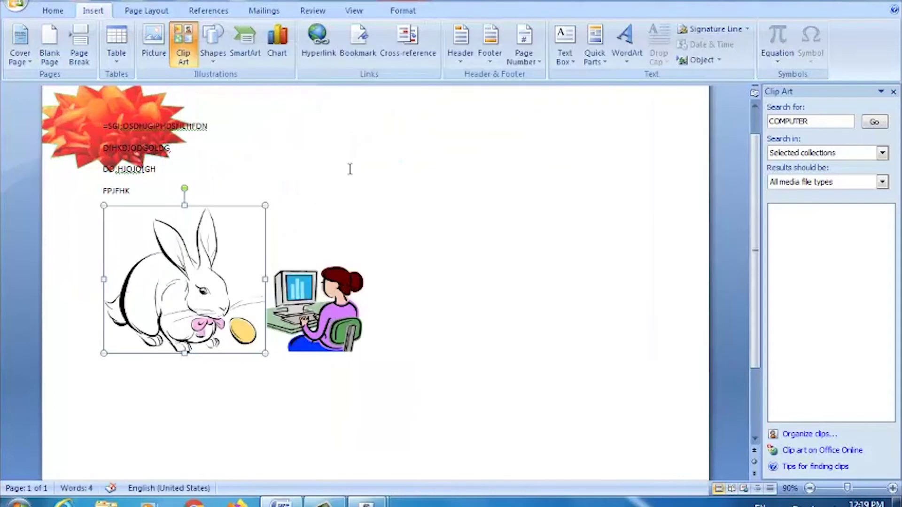
- Select all the document content and delete it
key("ctrl+a")
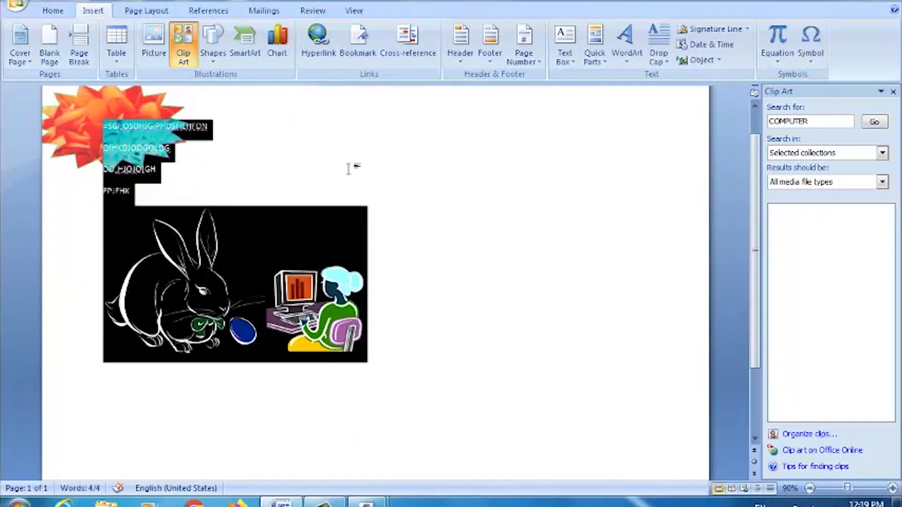
key("Delete")
left_click(212, 57)
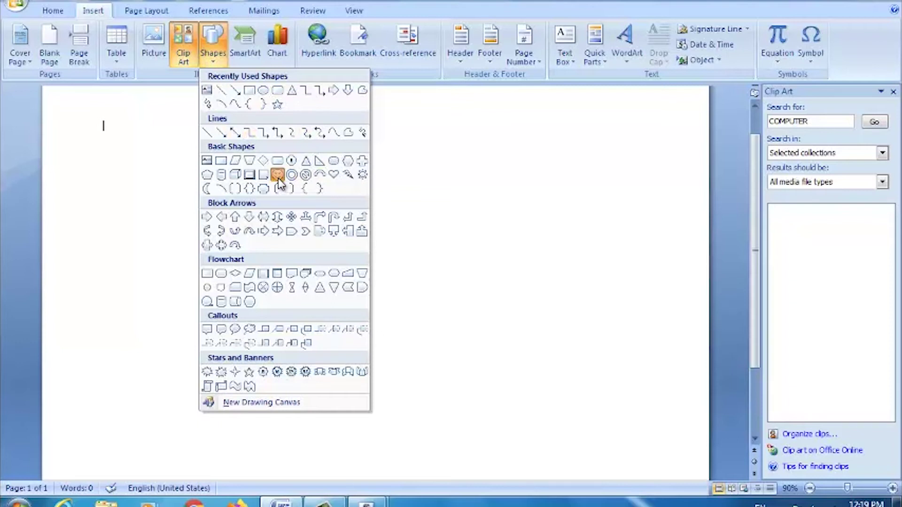
- Draw a smiley face outline and, to its right, a 16-point star outline
left_click(279, 174)
left_click_drag(136, 147, 283, 284)
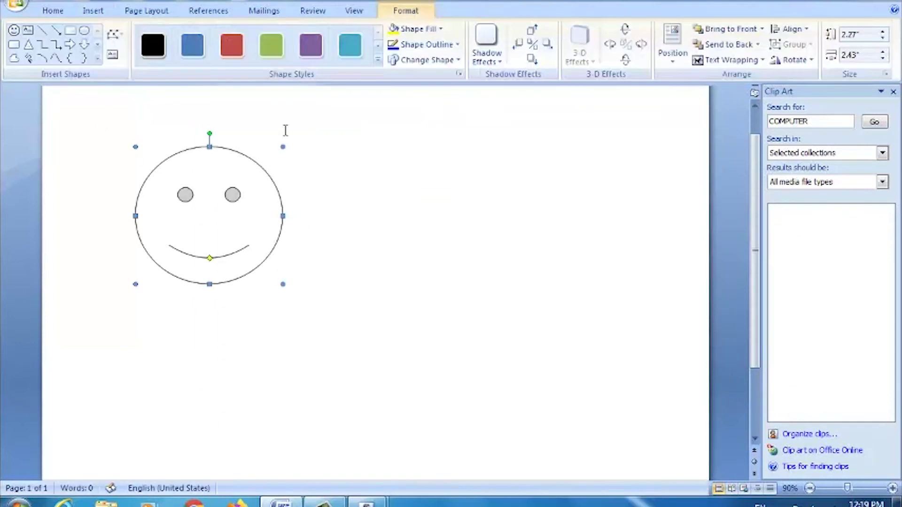
left_click(102, 10)
left_click(213, 47)
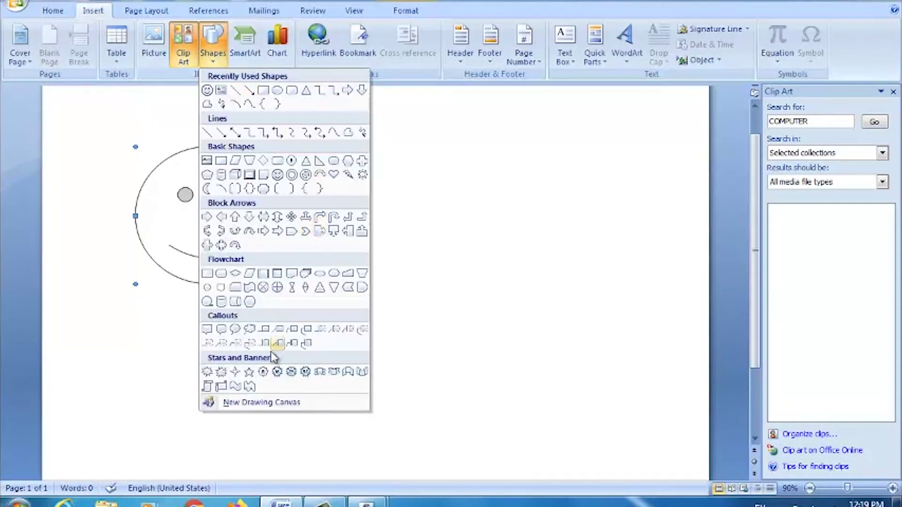
left_click(277, 371)
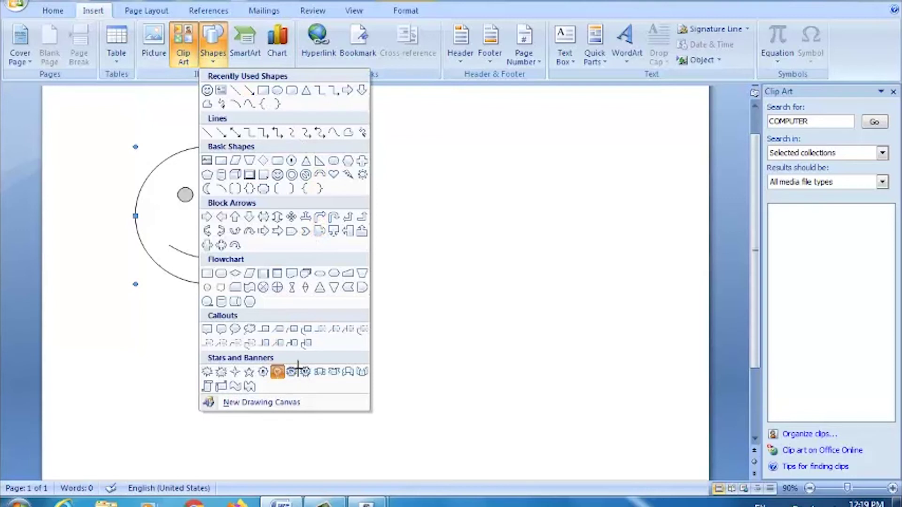
left_click_drag(390, 180, 541, 341)
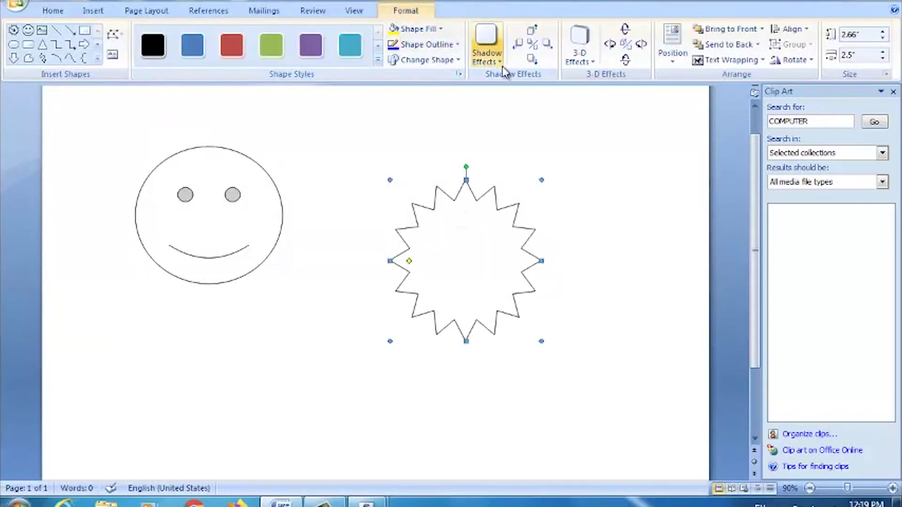
- Move the star down-left so it overlaps the smiley's lower right
left_click(490, 60)
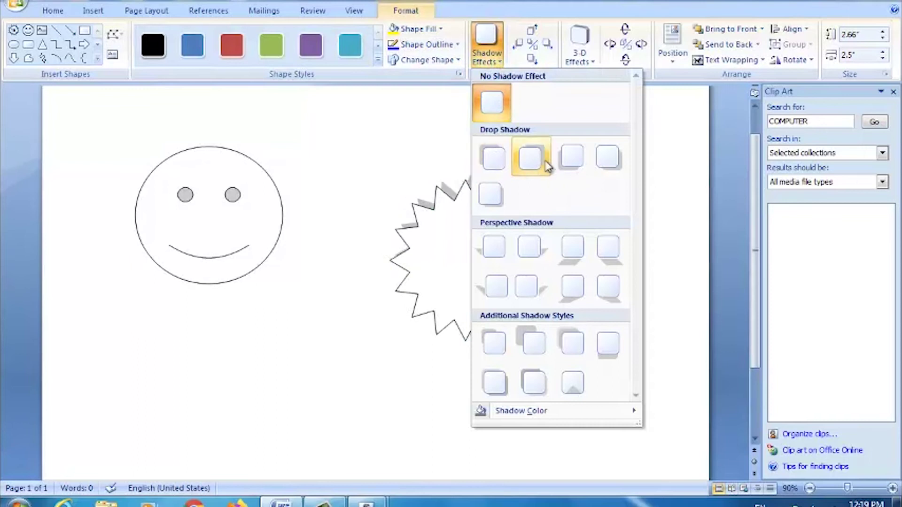
left_click(578, 70)
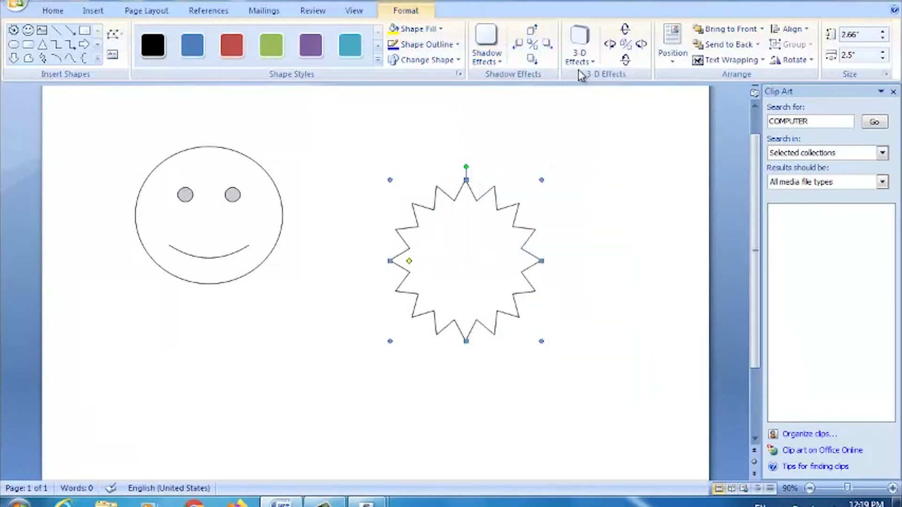
left_click(594, 65)
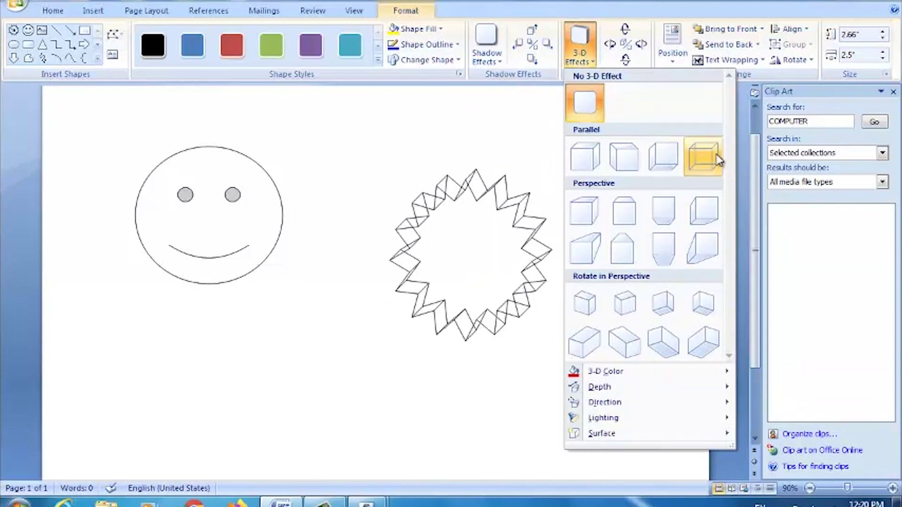
left_click(405, 310)
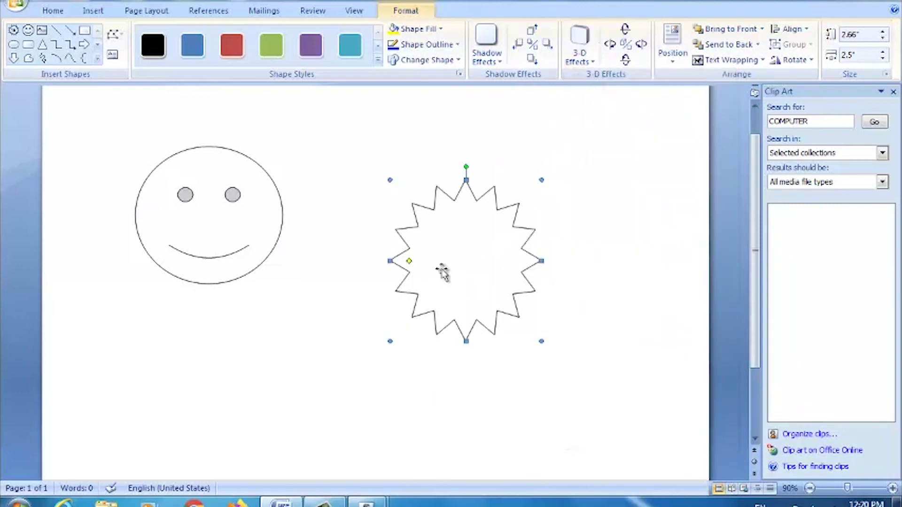
left_click_drag(385, 321, 284, 328)
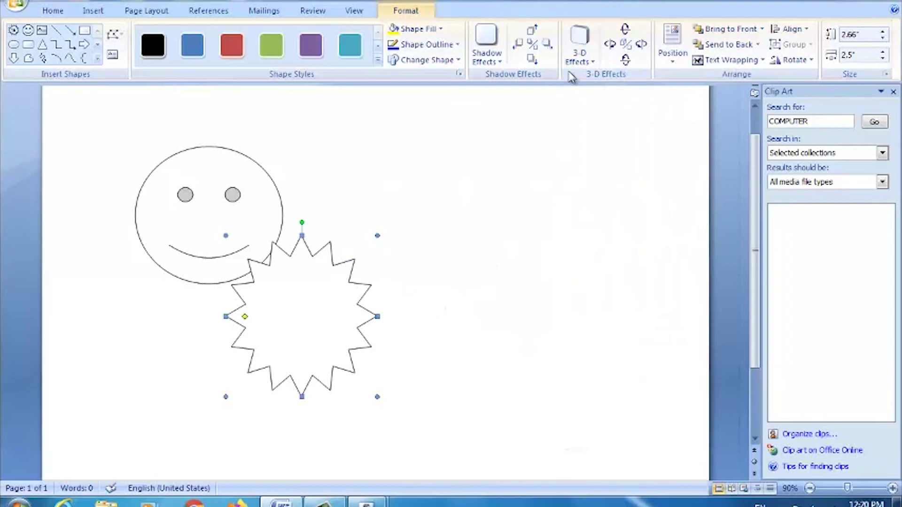
- Give the star a rotated perspective 3-D effect, then apply a drop shadow
left_click(581, 63)
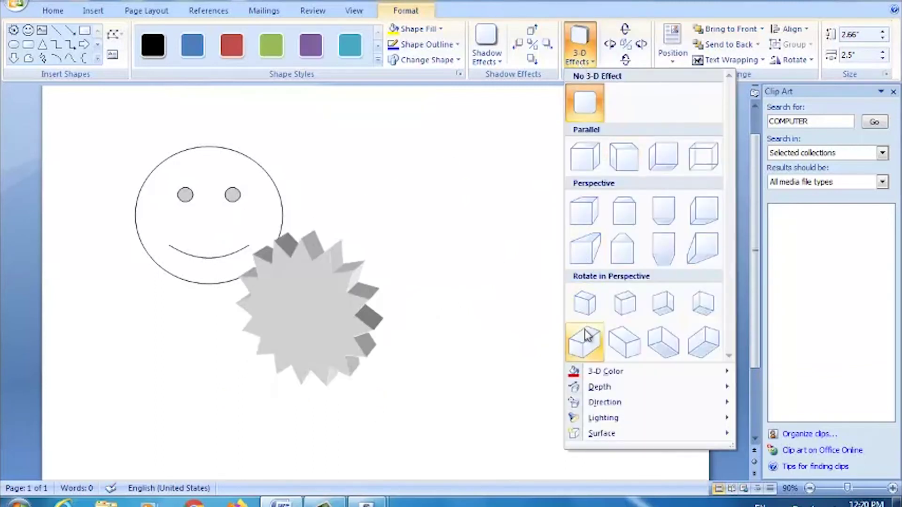
left_click(584, 333)
left_click(579, 59)
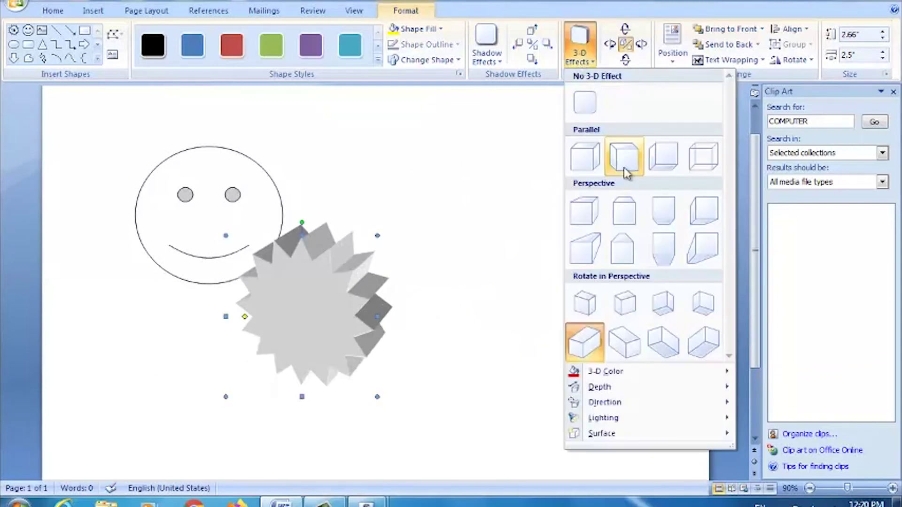
left_click(498, 61)
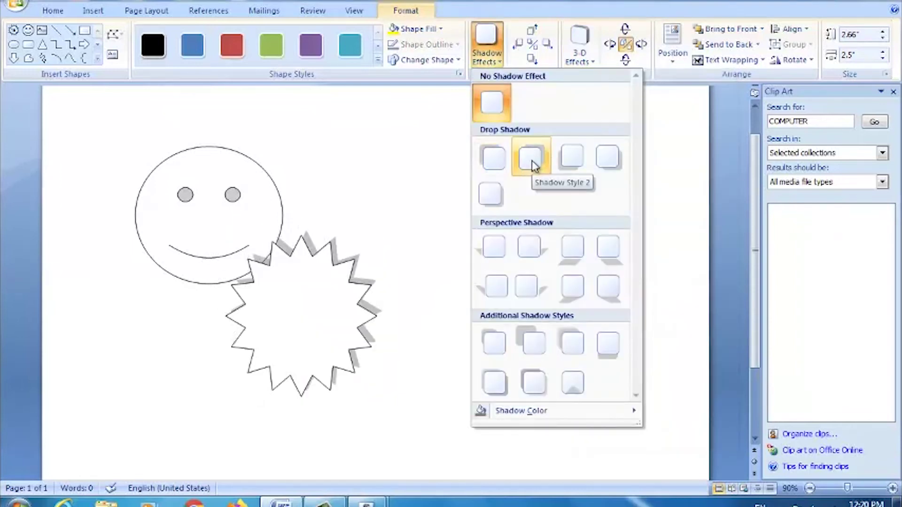
left_click(603, 159)
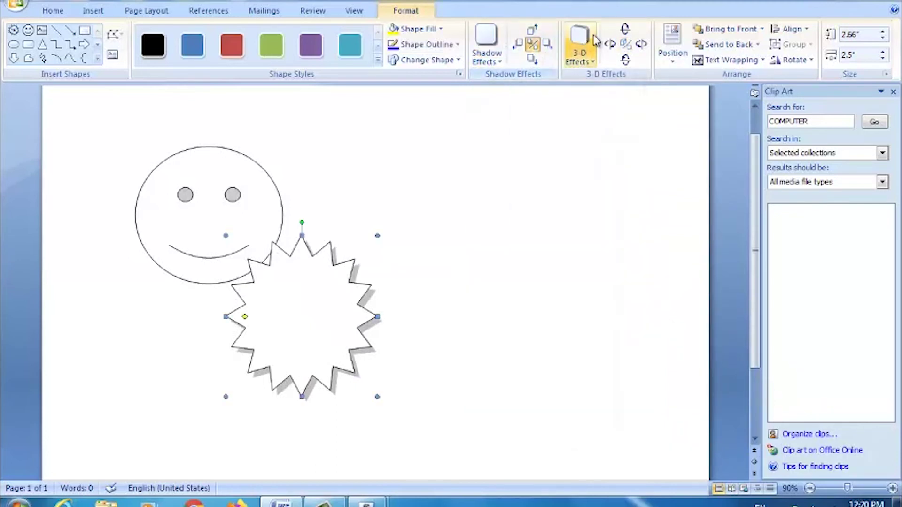
- Tilt the 3-D star several ways, then switch it to a grey drop shadow with no 3-D
left_click(628, 60)
left_click(625, 61)
left_click(610, 43)
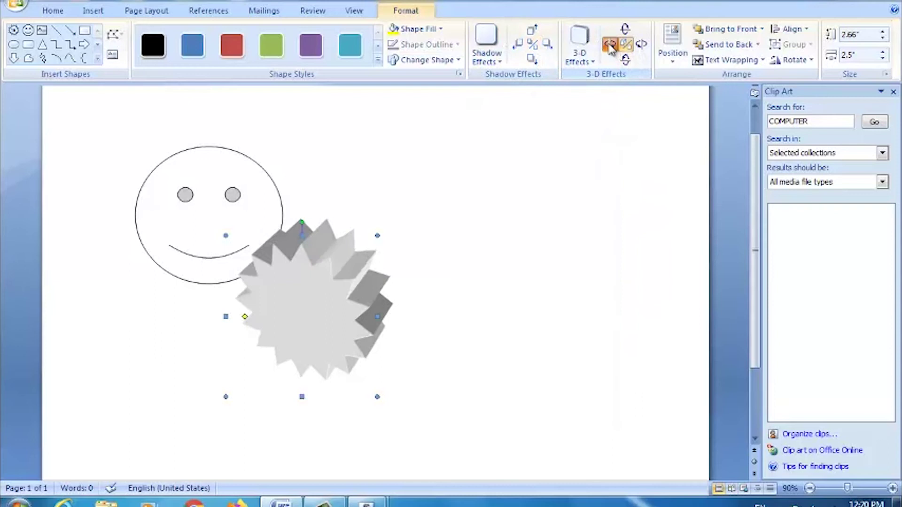
left_click(641, 46)
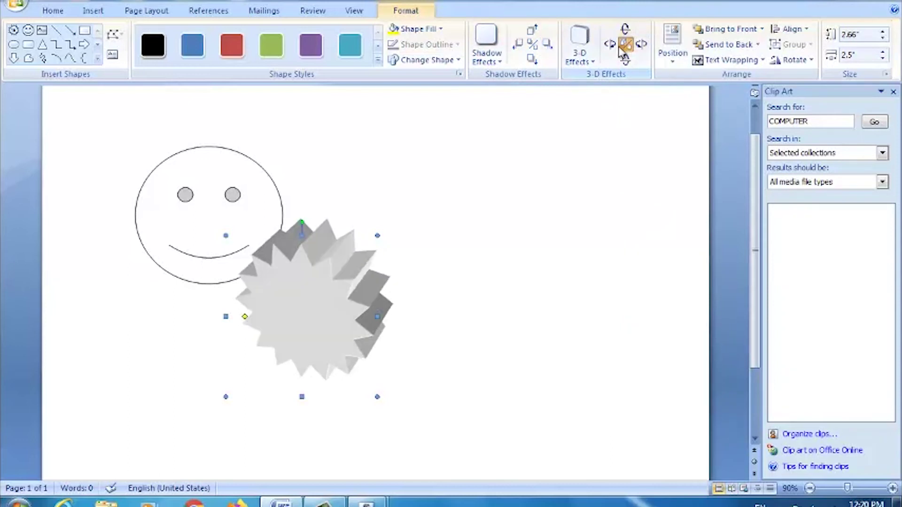
left_click(497, 67)
left_click(491, 157)
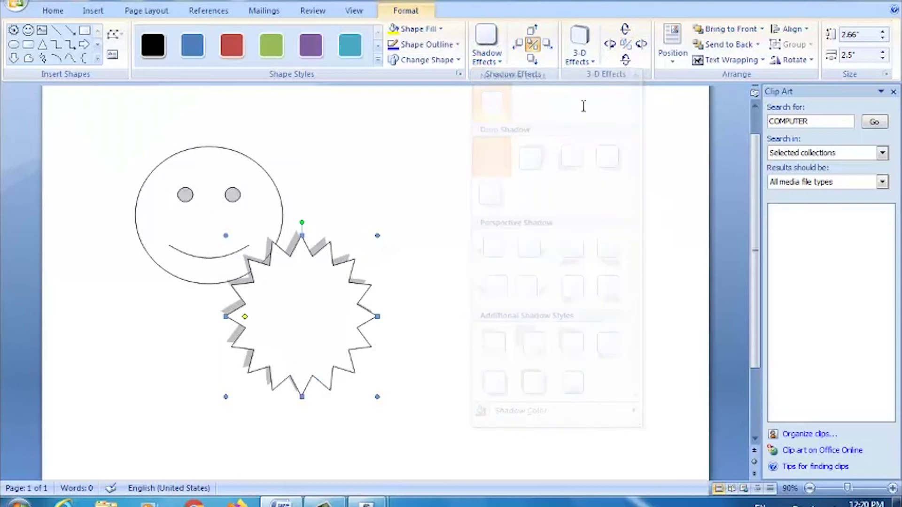
left_click(674, 61)
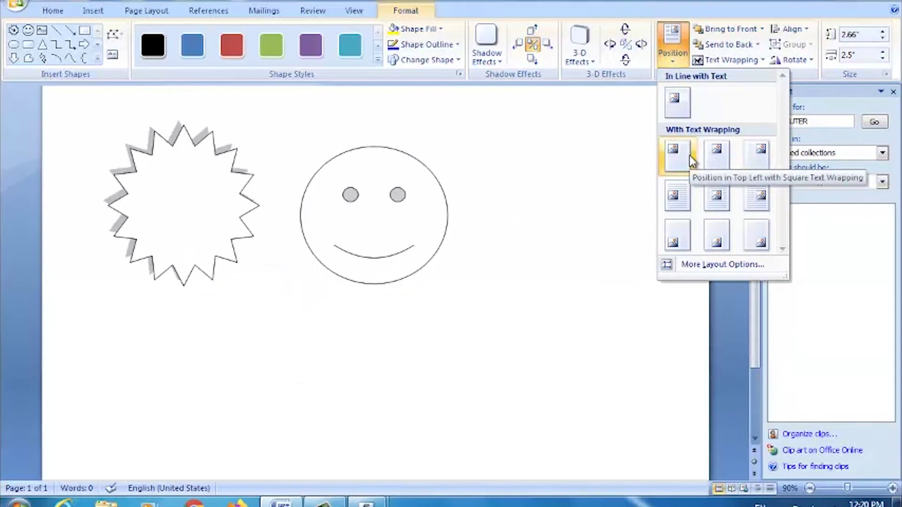
- Position the star at the page's top left, then select all and delete both shapes
left_click(676, 155)
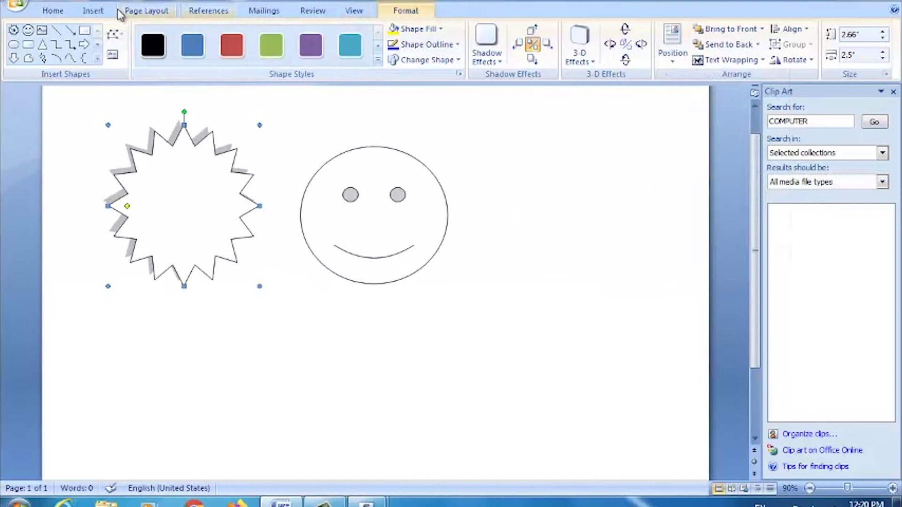
left_click(93, 10)
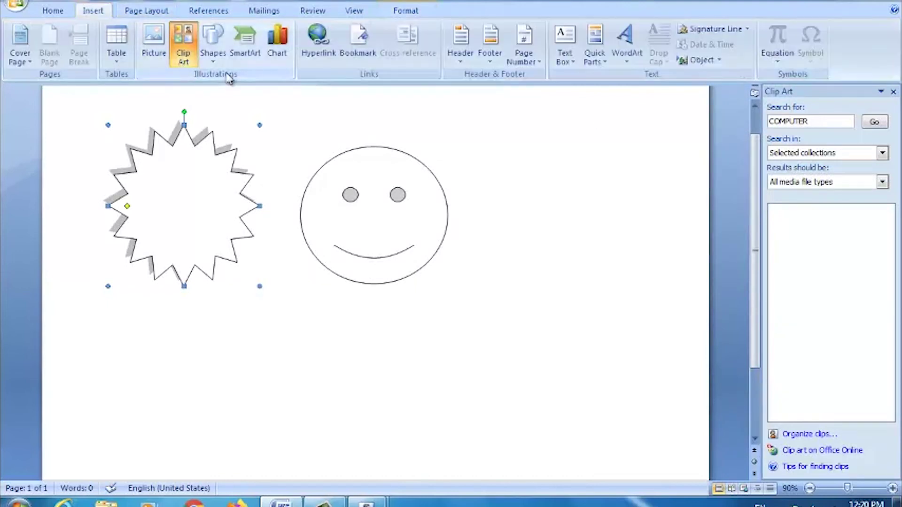
left_click(242, 44)
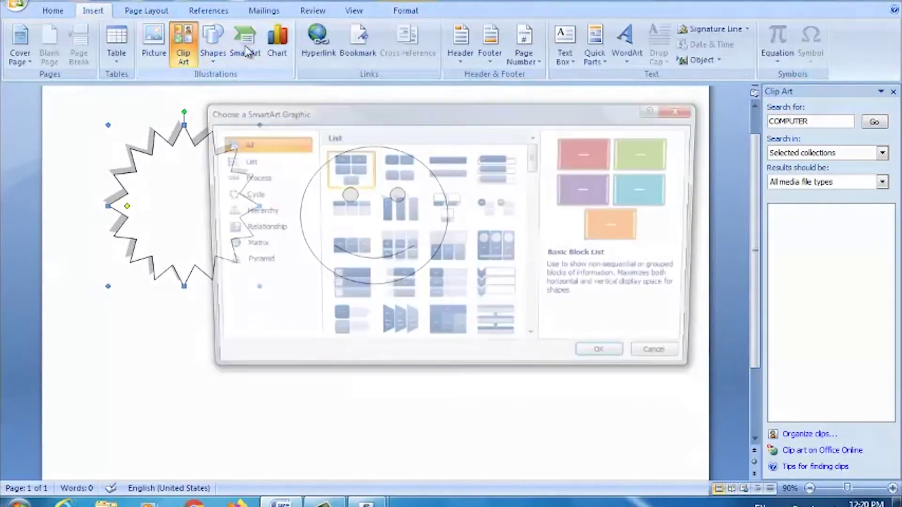
left_click(682, 110)
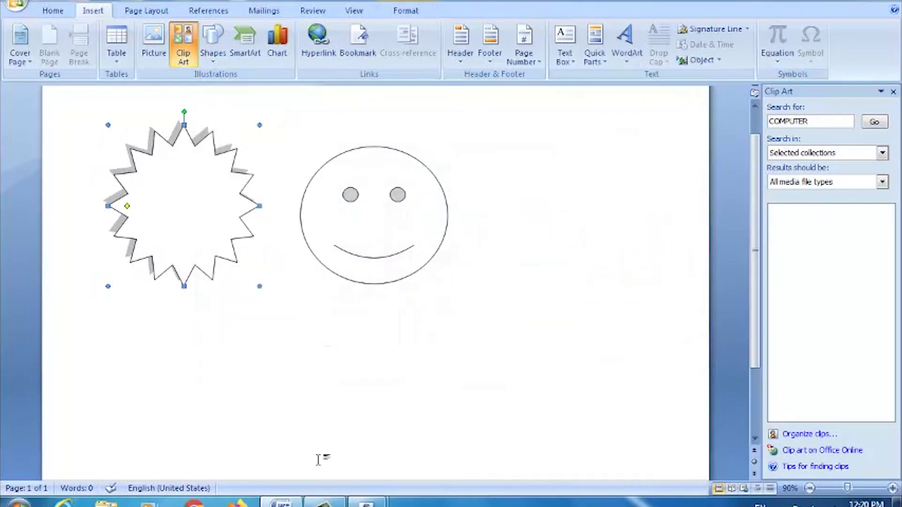
key("ctrl+a")
key("Delete")
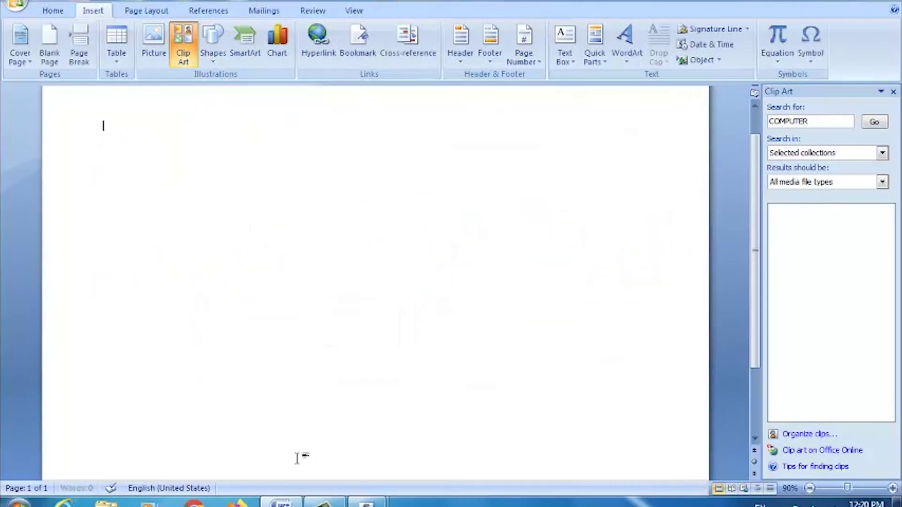
- Insert a Continuous Cycle SmartArt diagram from the Cycle section
left_click(245, 46)
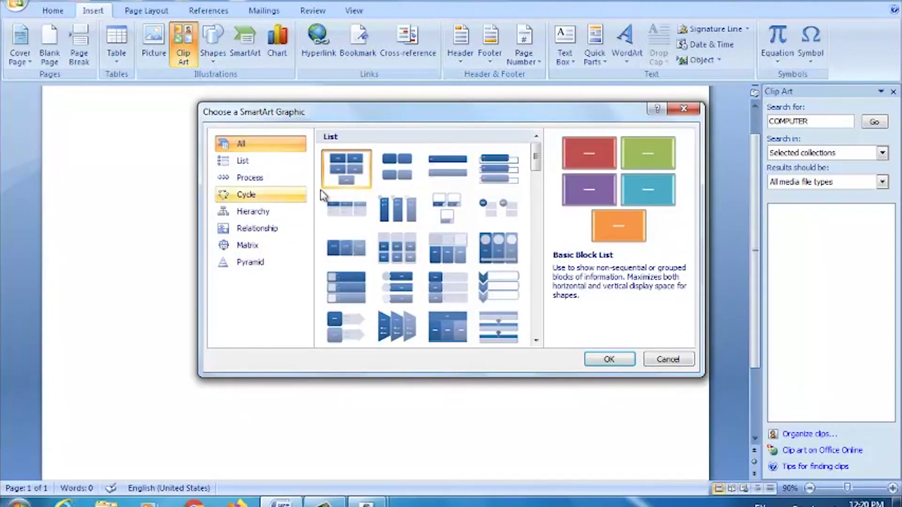
left_click_drag(536, 162, 556, 244)
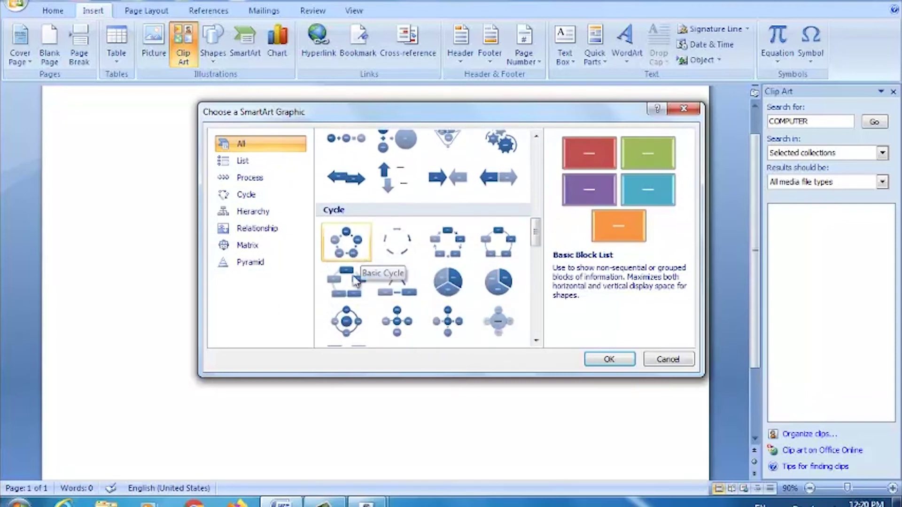
left_click(354, 293)
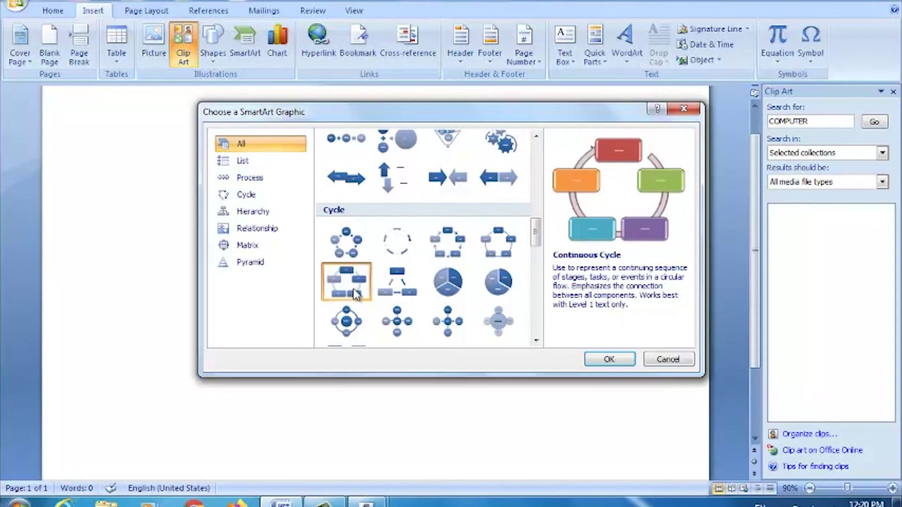
left_click(606, 359)
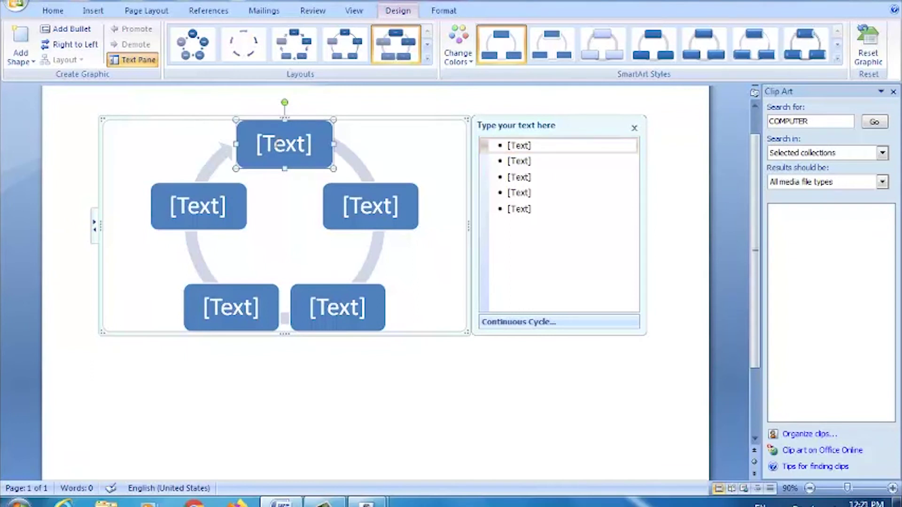
- Type the labels A, B, C, D and E into the five cycle boxes
type("G")
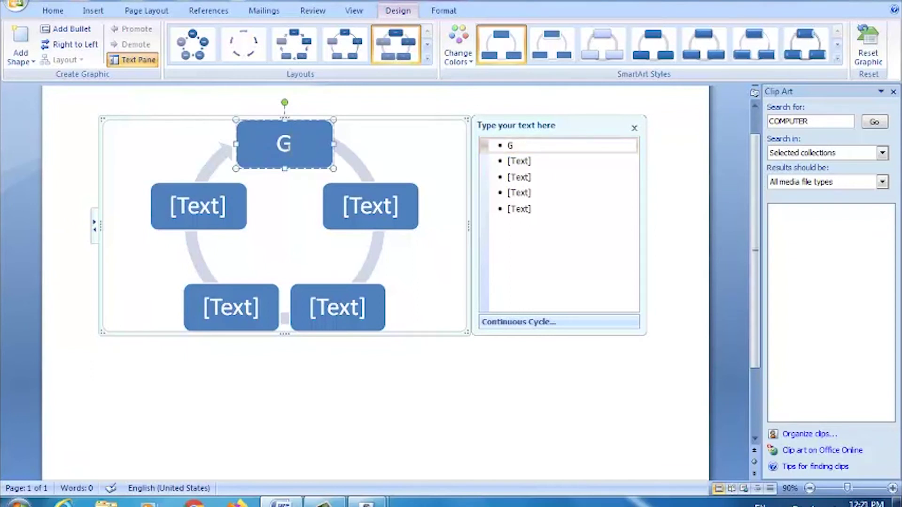
key("BackSpace")
type("A")
left_click(381, 205)
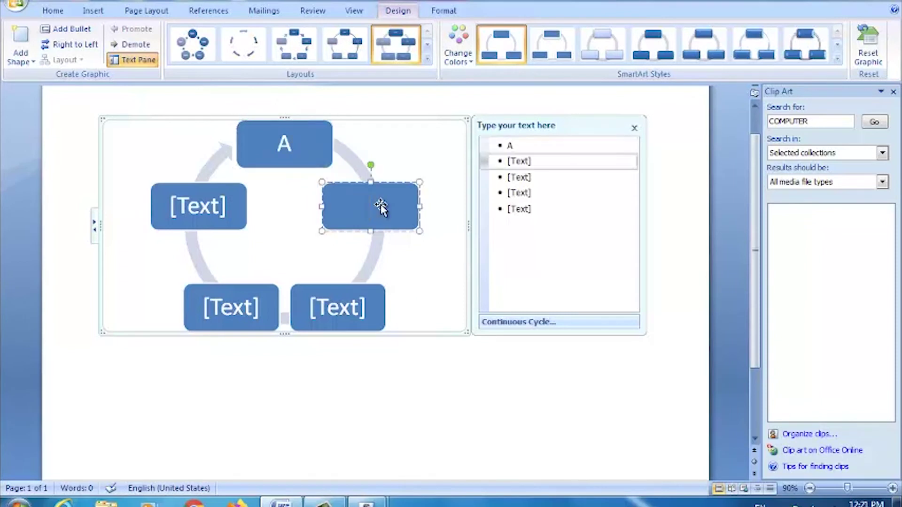
type("B")
left_click(339, 315)
type("C")
left_click(233, 312)
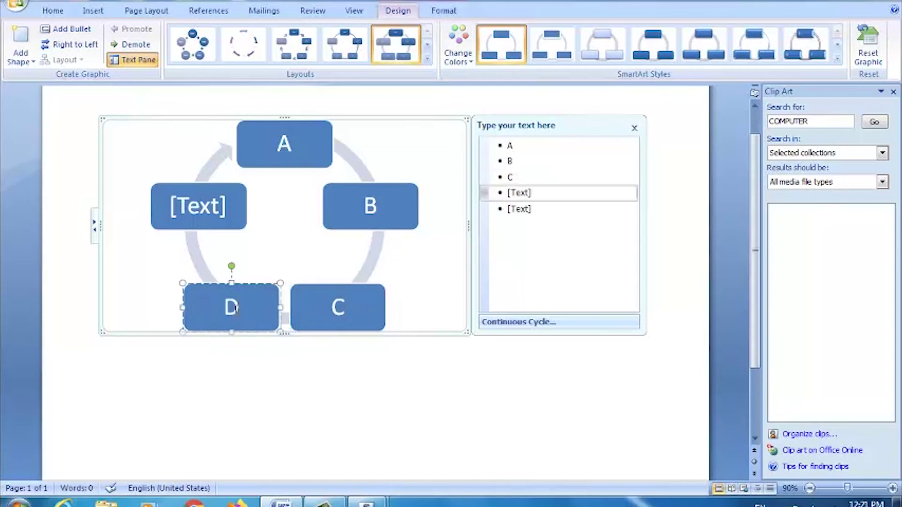
left_click(205, 212)
type("E")
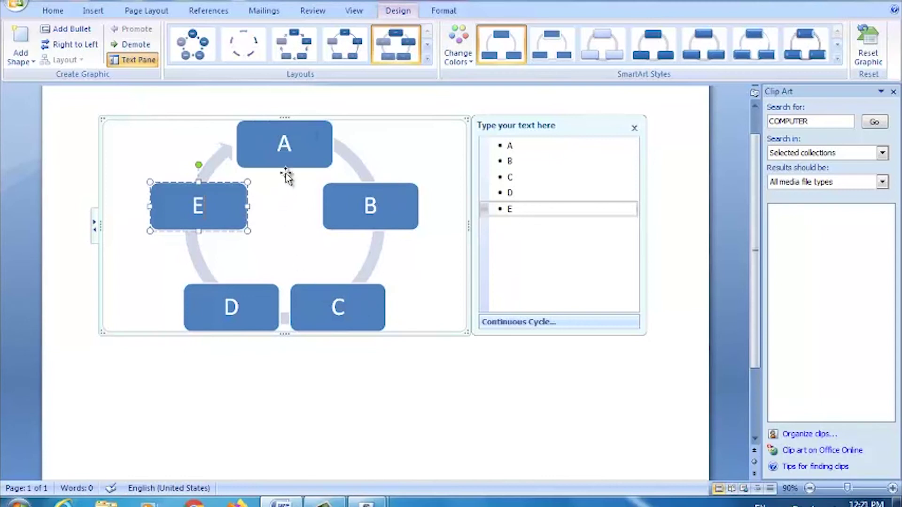
right_click(276, 151)
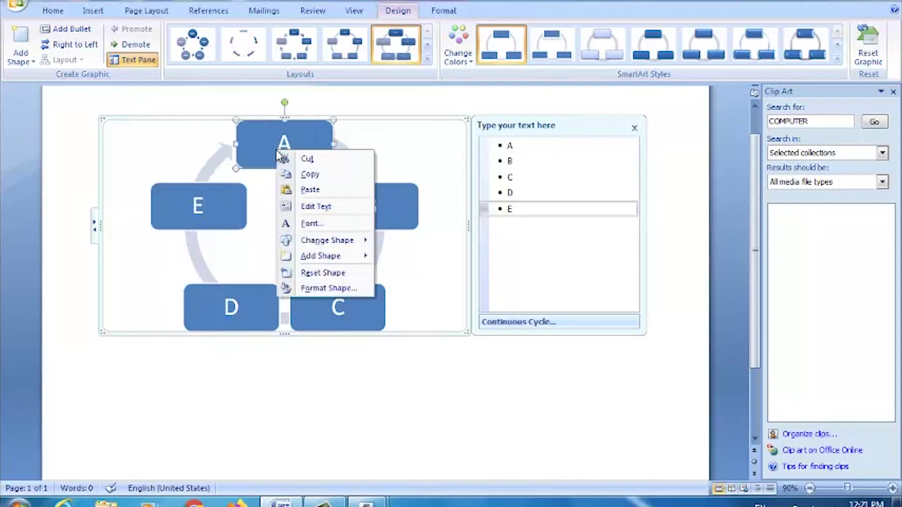
left_click(456, 368)
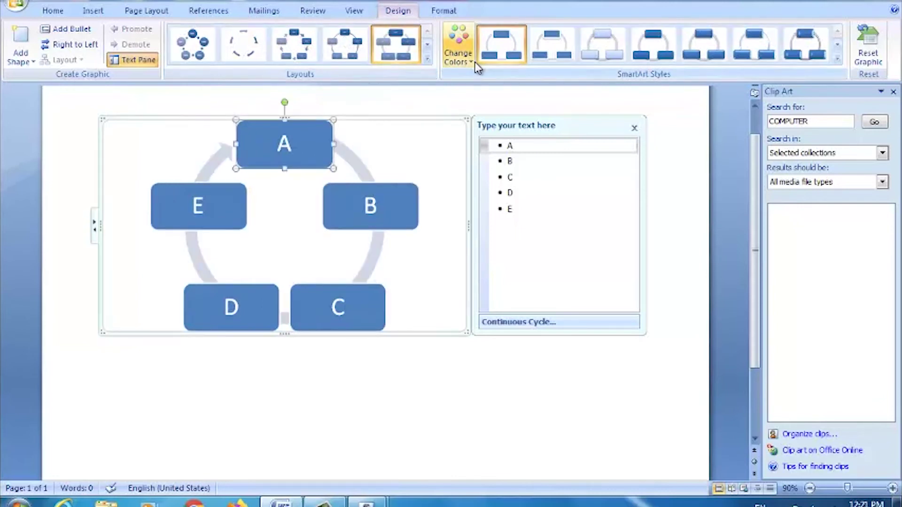
- Apply the first Colorful scheme and add a sixth box labelled F after E
left_click(463, 57)
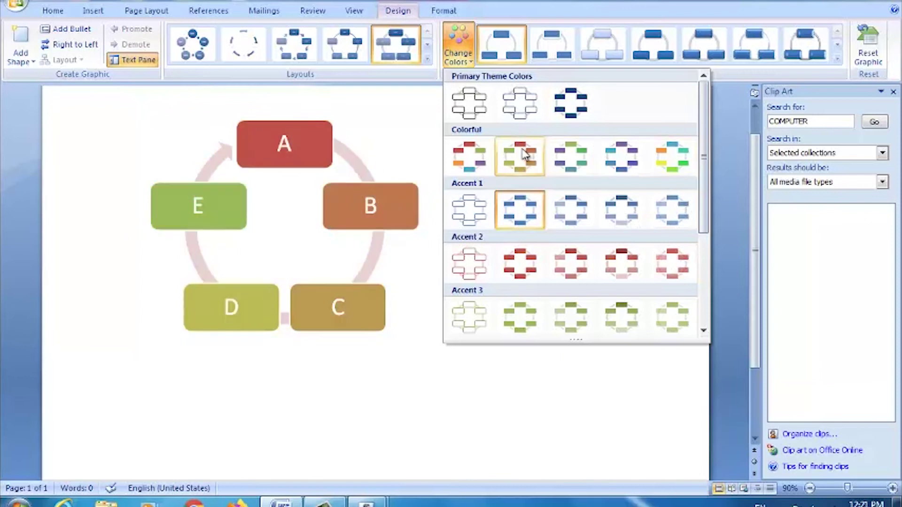
left_click(469, 155)
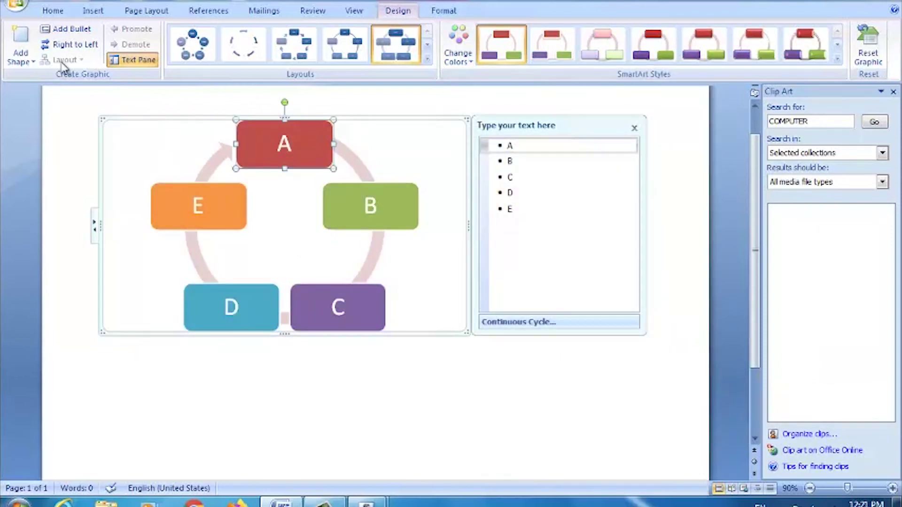
left_click(33, 62)
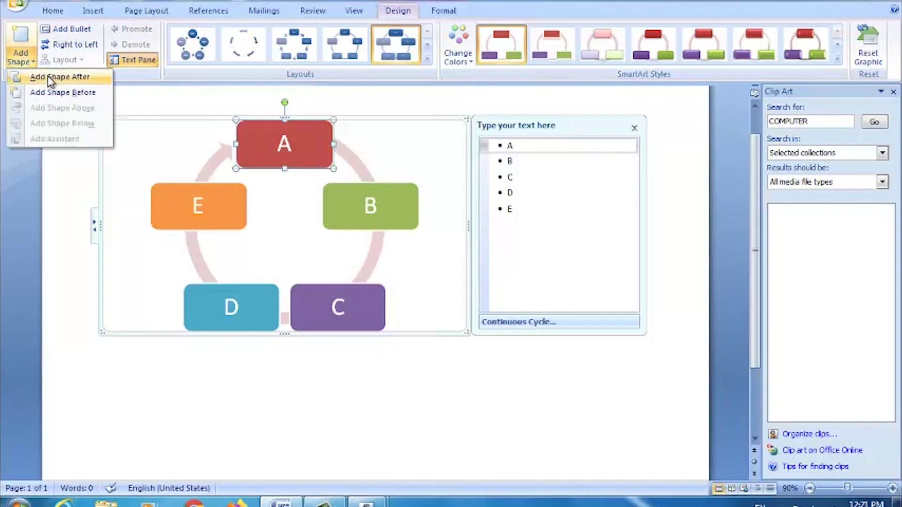
left_click(209, 207)
left_click(210, 207)
left_click(21, 59)
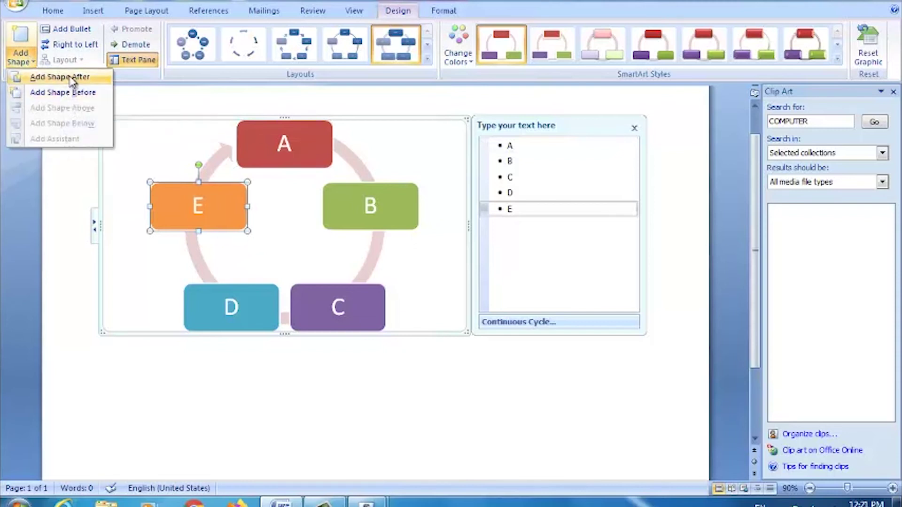
left_click(60, 76)
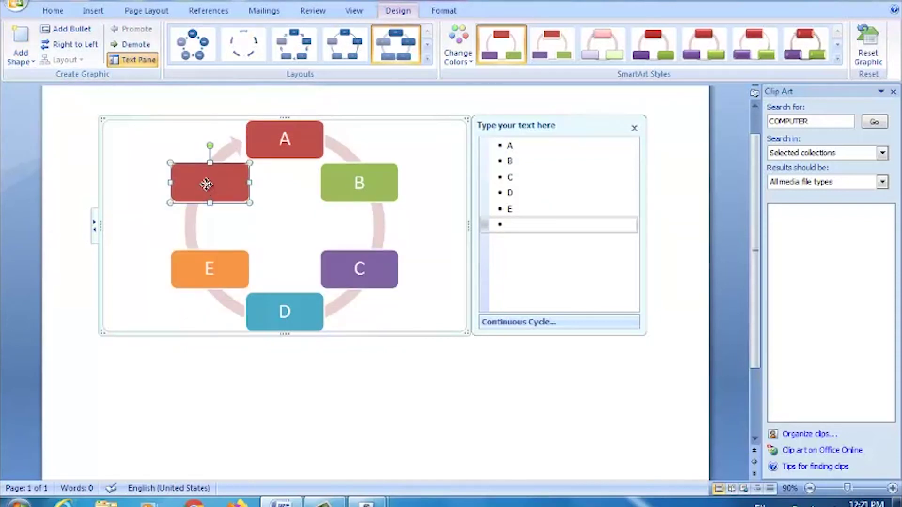
type("F")
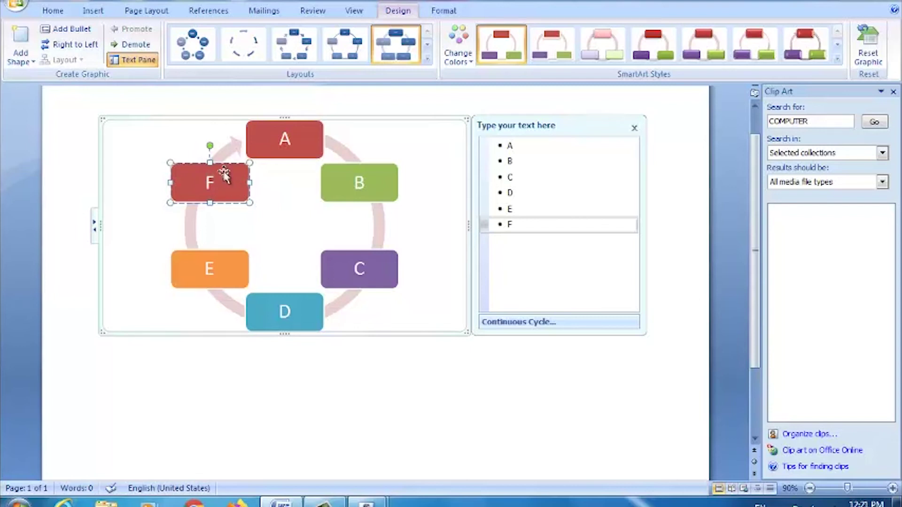
- Add a seventh box after F and leave it empty
left_click(21, 57)
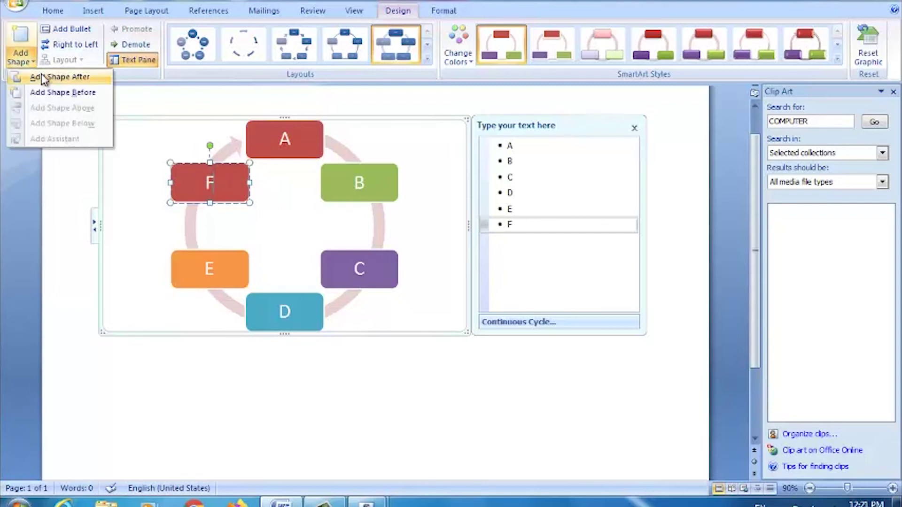
left_click(44, 78)
type("G")
left_click(28, 60)
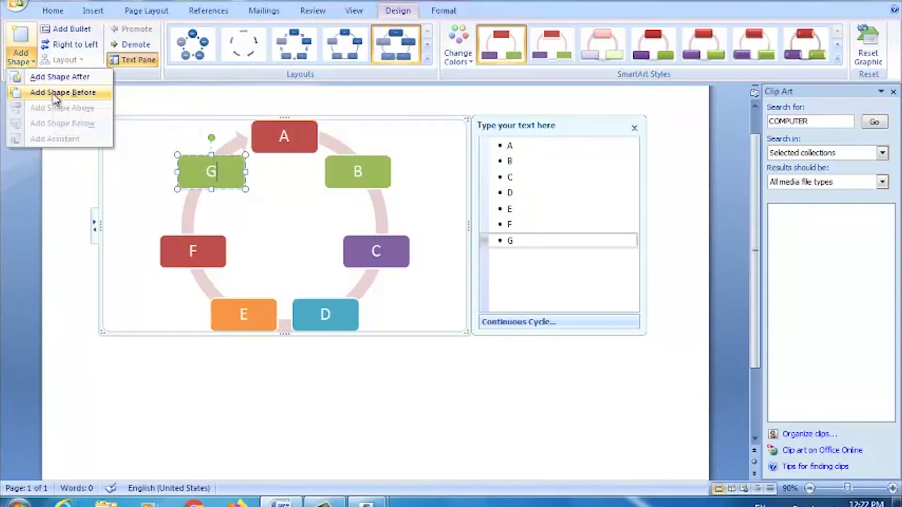
left_click(268, 395)
key("BackSpace")
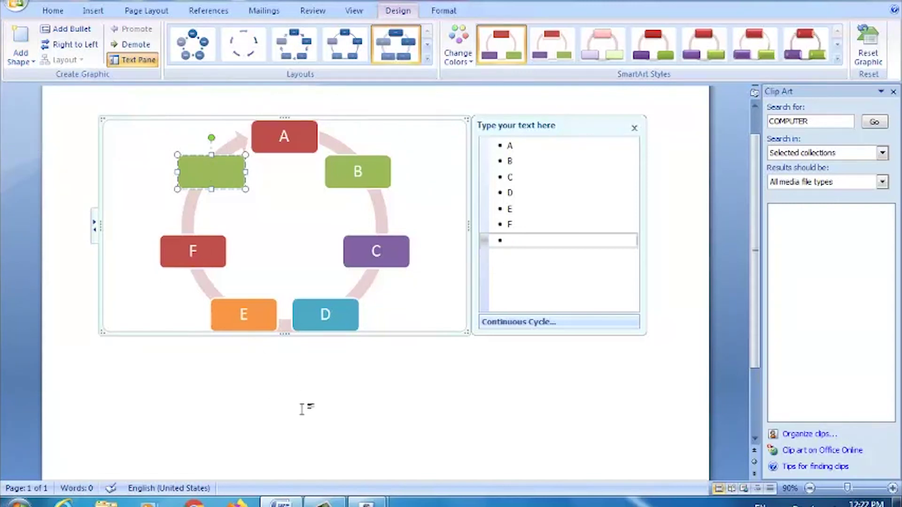
left_click(585, 422)
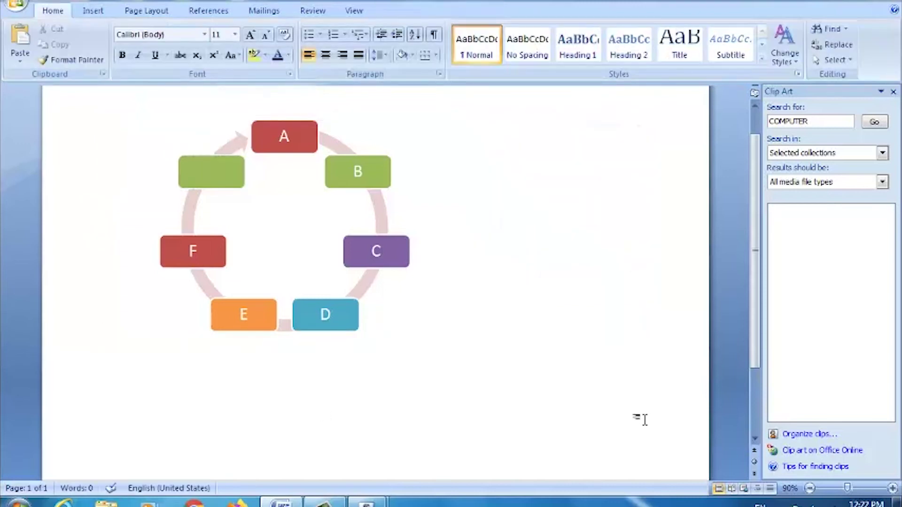
- Select and delete the seven-box cycle diagram, then dismiss the Insert Chart choices
key("ctrl+a")
key("Delete")
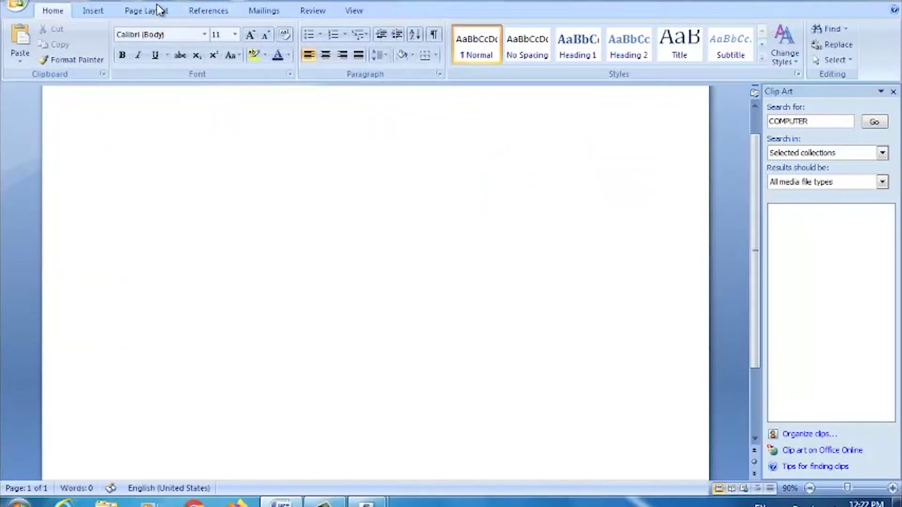
left_click(93, 11)
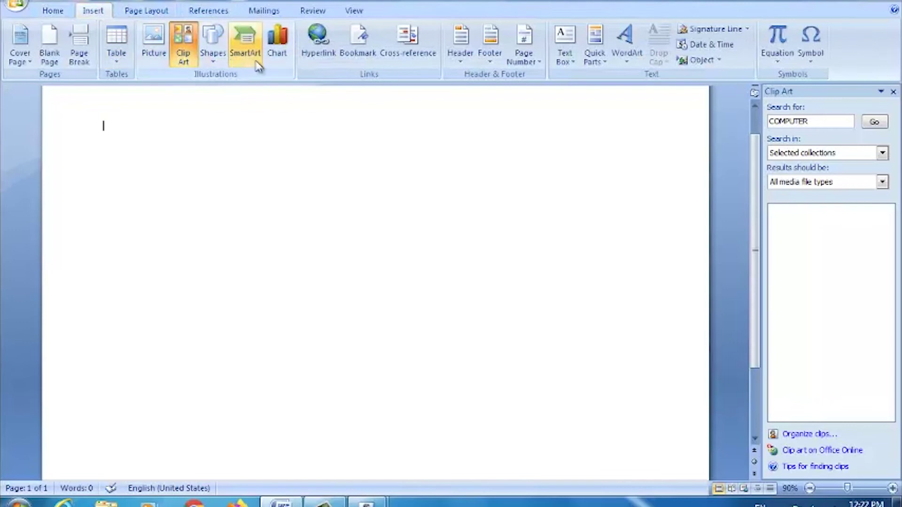
left_click(279, 55)
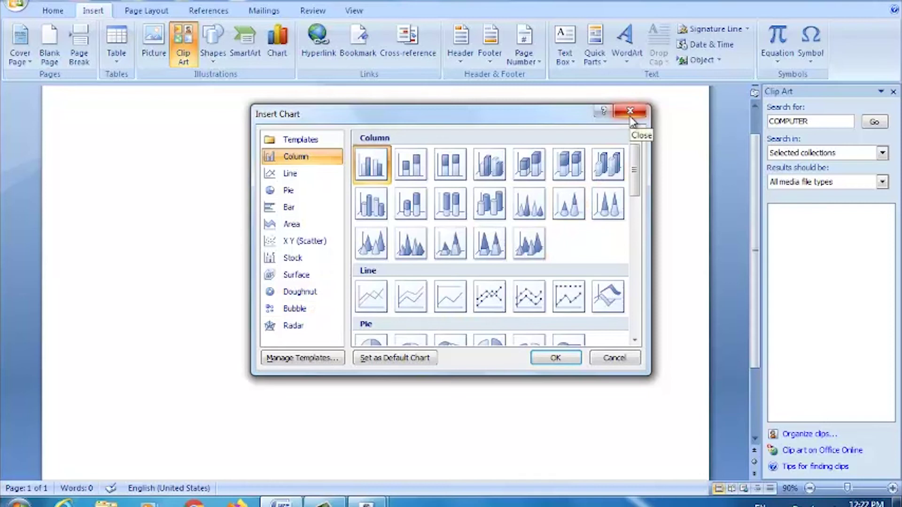
left_click(630, 117)
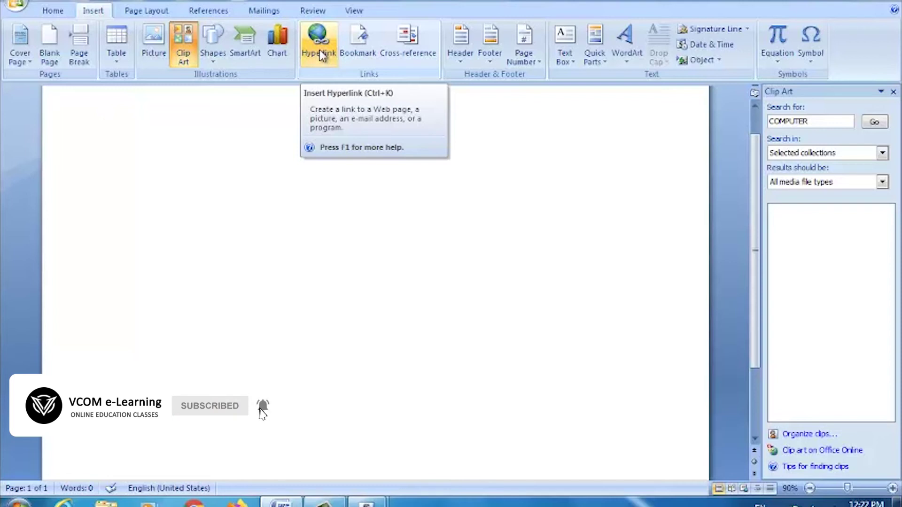
- Type two lines of filler text, 'KHGBKSHSFHF' and 'DSFL;J,DG,L'
left_click(320, 55)
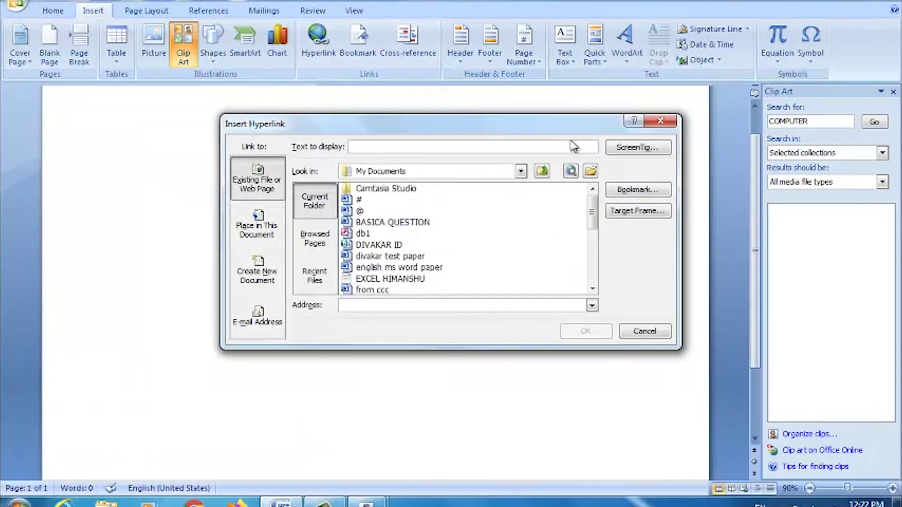
left_click(660, 121)
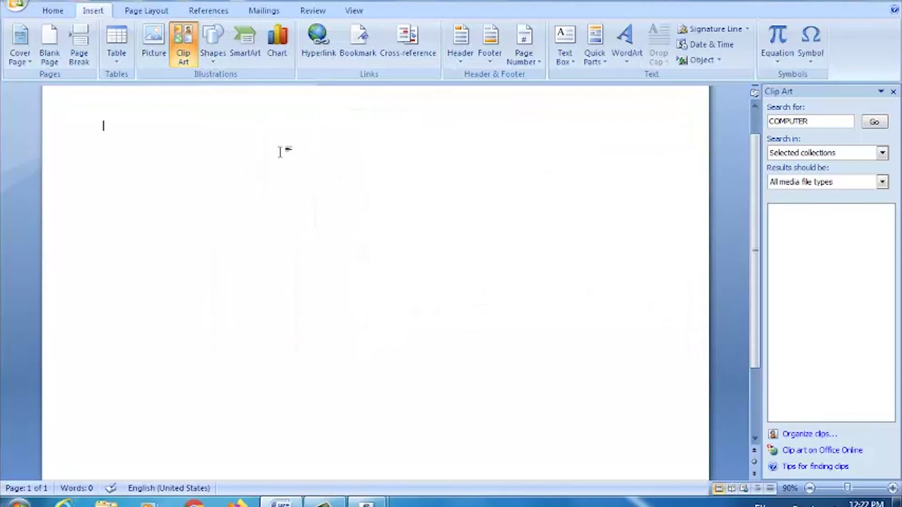
type("KHGBKSHSFHF")
key("Return")
type("DSFL;J,DG,L")
key("Return")
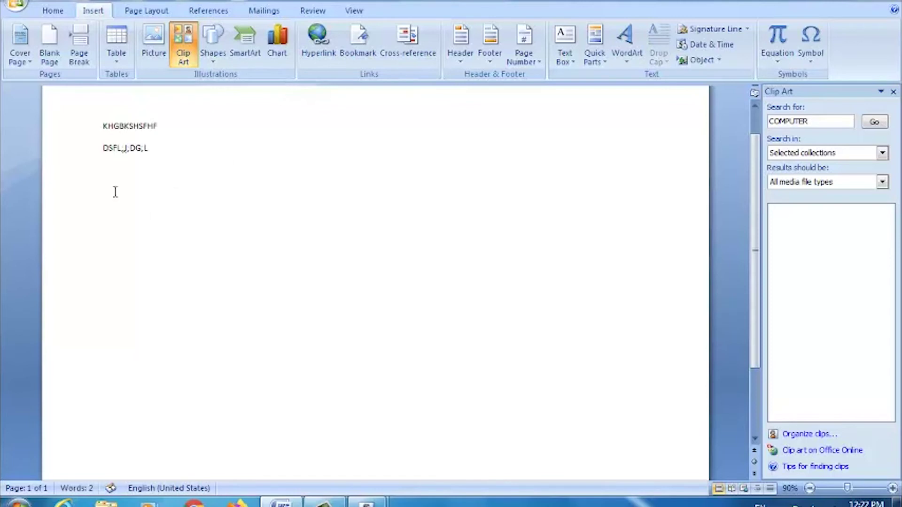
- Insert a hyperlink to the test paper document in My Documents
left_click(317, 42)
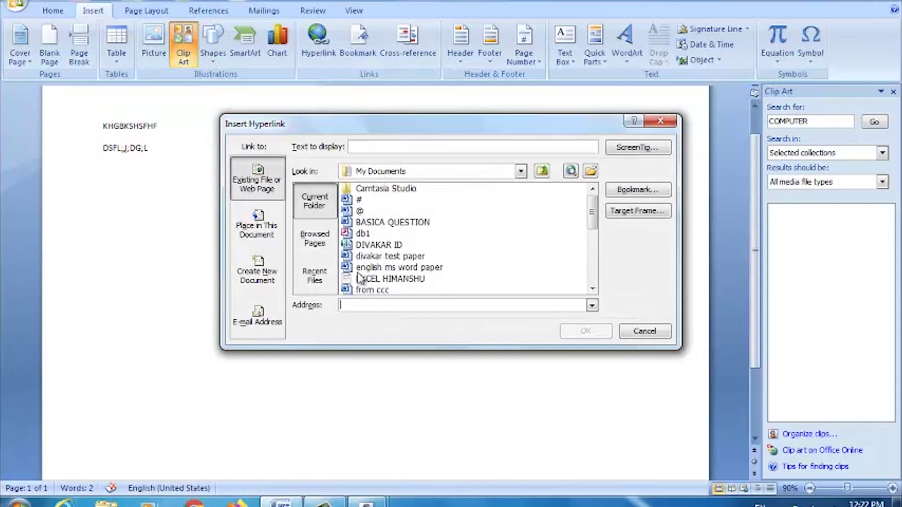
left_click(391, 257)
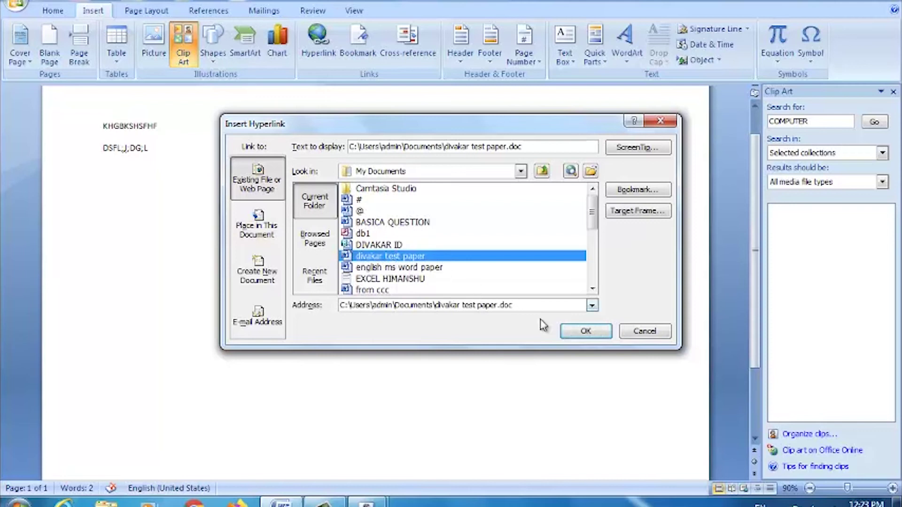
left_click(581, 333)
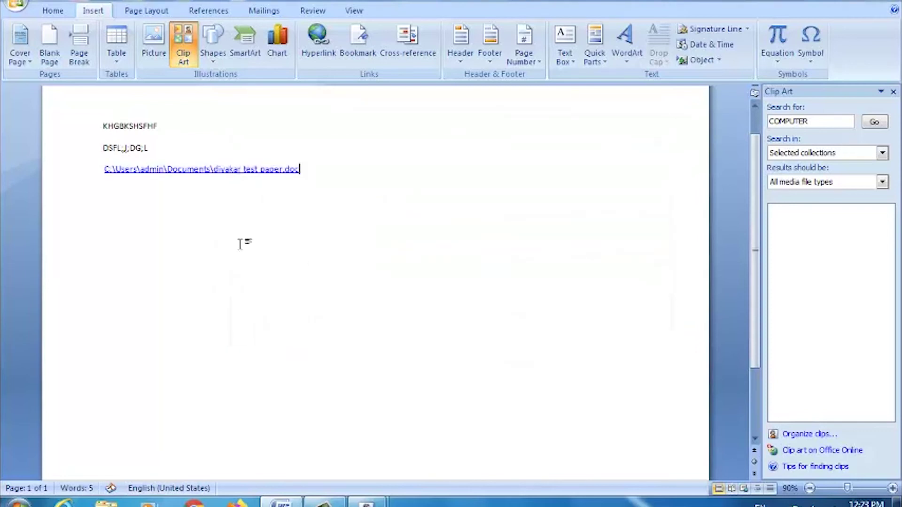
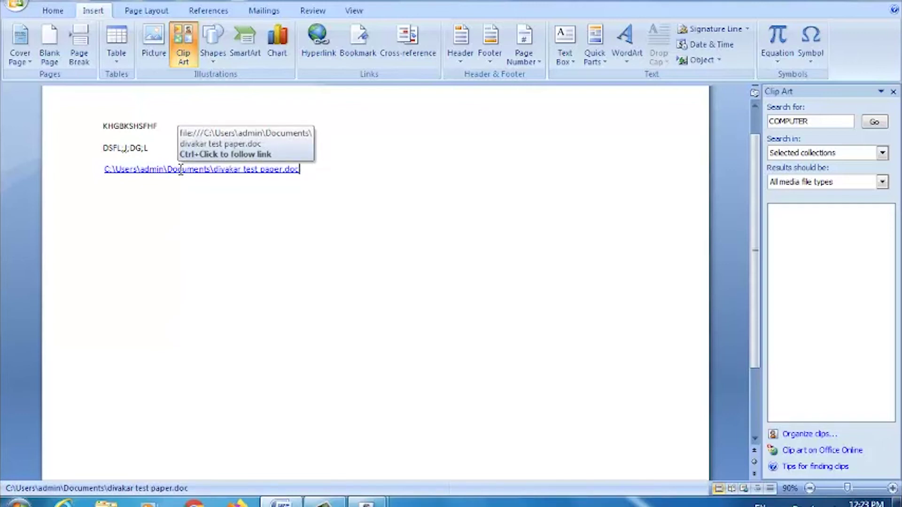
- Open the linked divakar test paper, scroll through it, then return to the original and start a new line
left_click(181, 173, "ctrl")
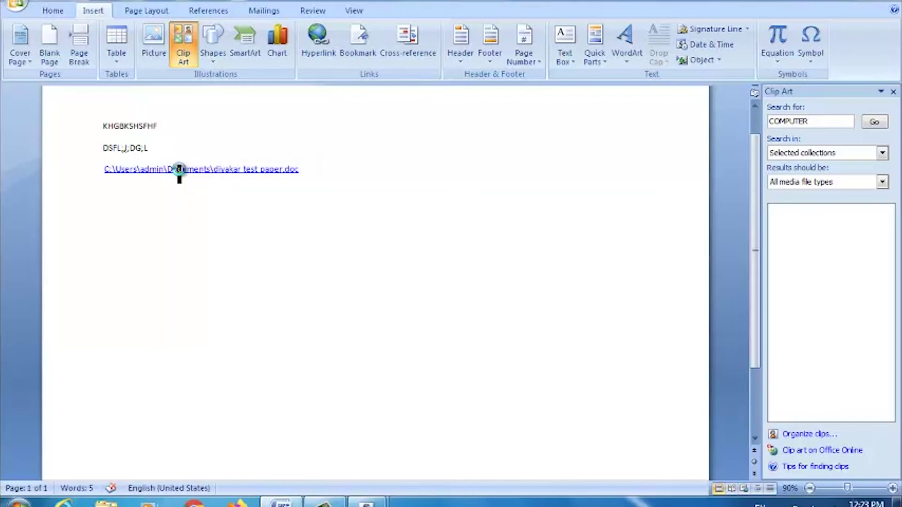
left_click(495, 299)
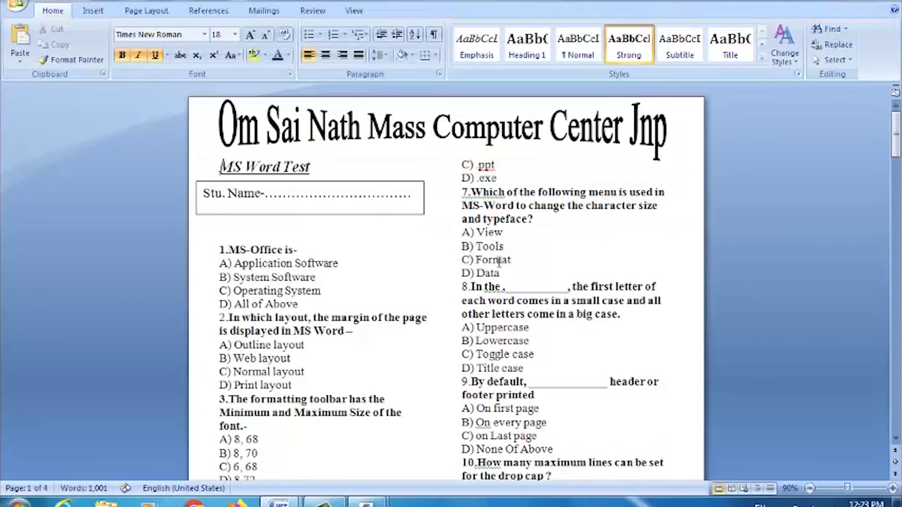
scroll(497, 280, "down", 3)
scroll(496, 280, "down", 4)
scroll(496, 280, "down", 4)
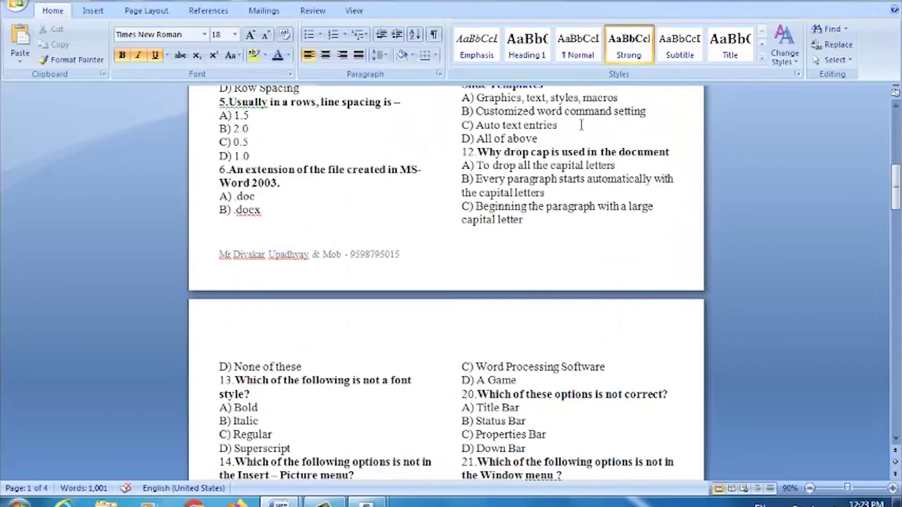
key("alt+Tab")
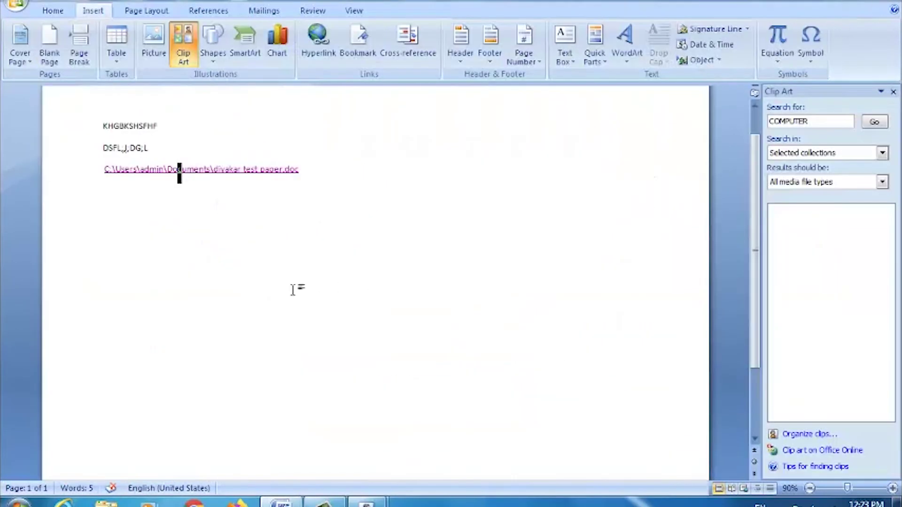
key("Return")
- Insert a hyperlink to english ms word paper.doc from My Documents below the first link
left_click(317, 47)
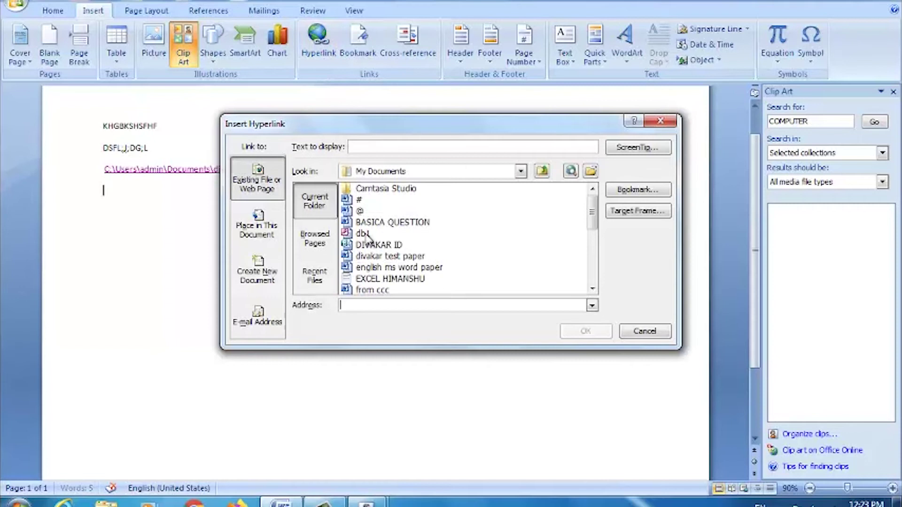
left_click(521, 171)
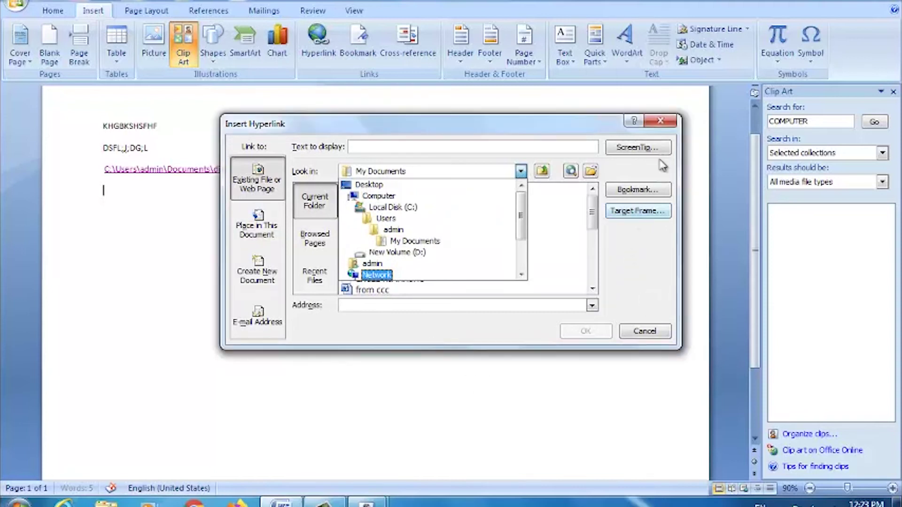
left_click(660, 121)
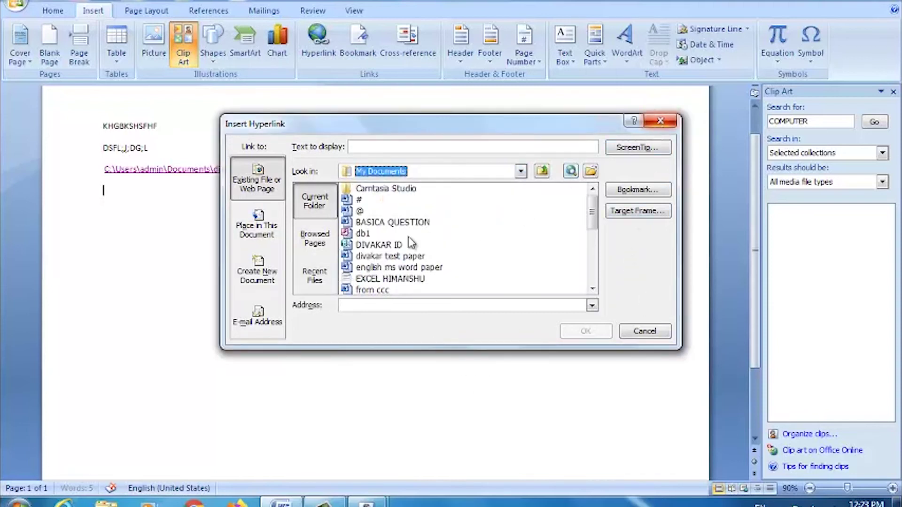
left_click(369, 270)
left_click(584, 332)
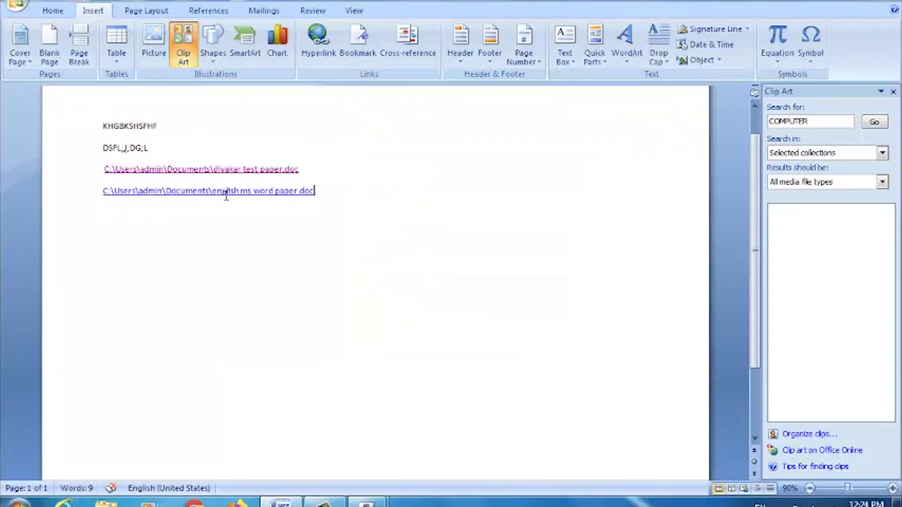
left_click_drag(337, 207, 73, 178)
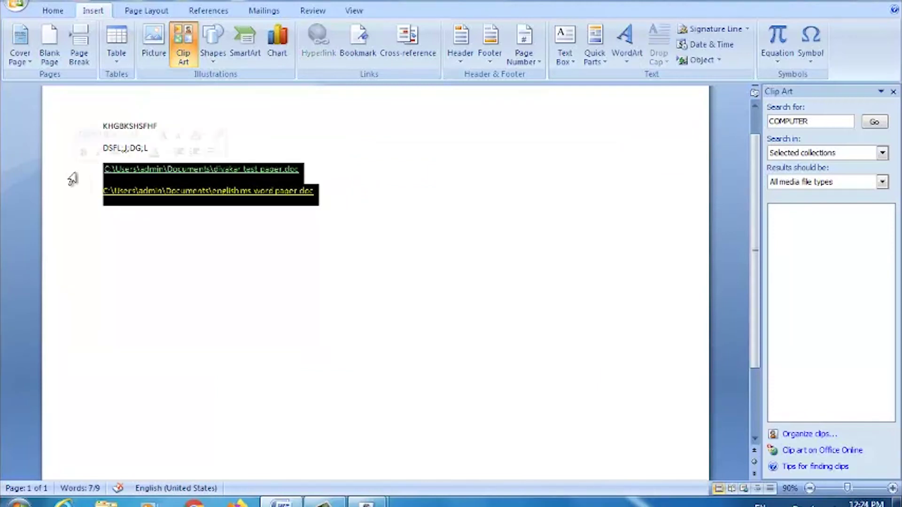
left_click(248, 286)
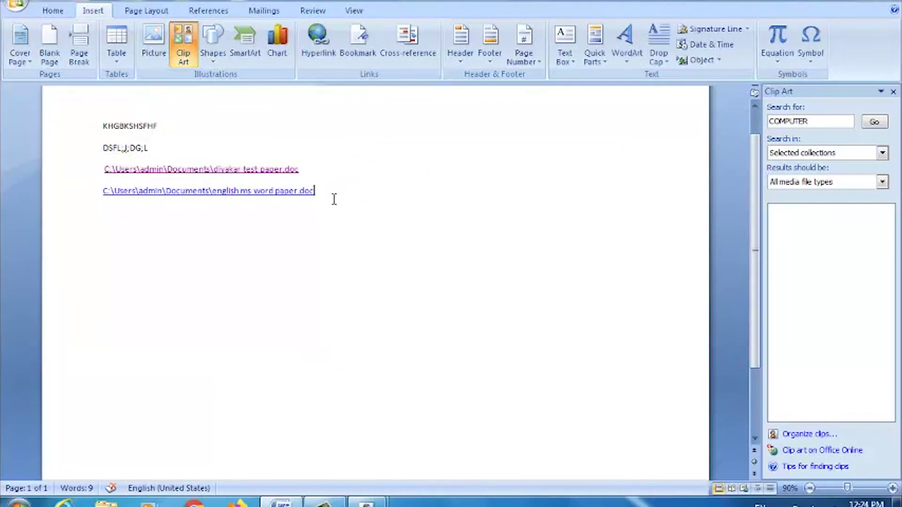
- Delete the DSFL;J;DG;L line, both hyperlinks and the remaining KHGBKSHSFHF text
left_click_drag(345, 199, 111, 149)
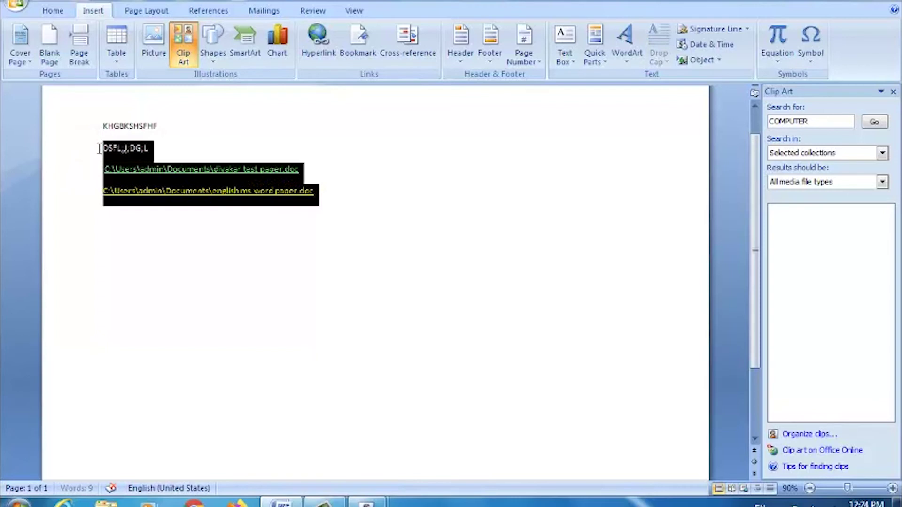
key("Delete")
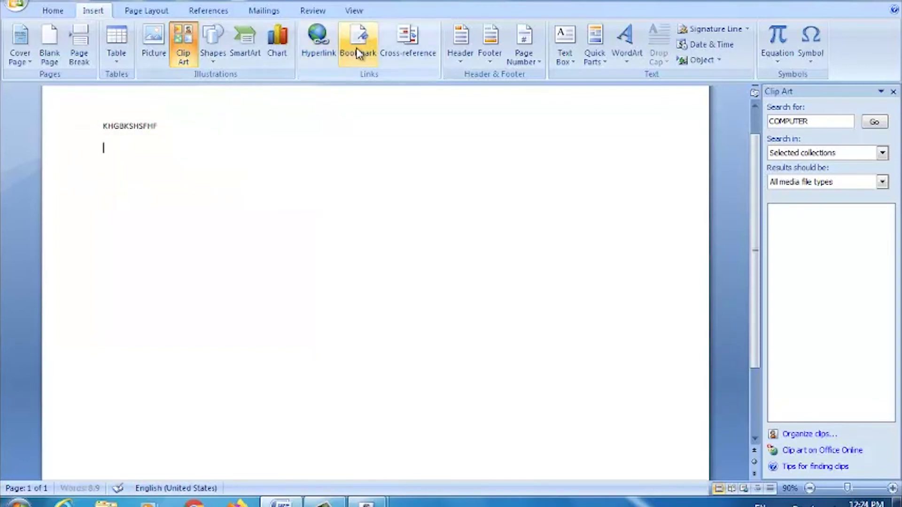
key("BackSpace")
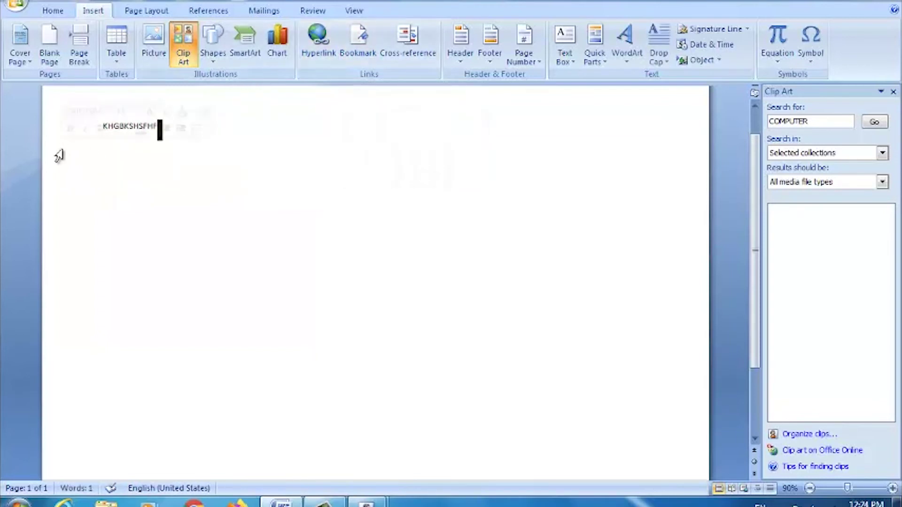
key("BackSpace")
key("BackSpace")
key("BackSpace")
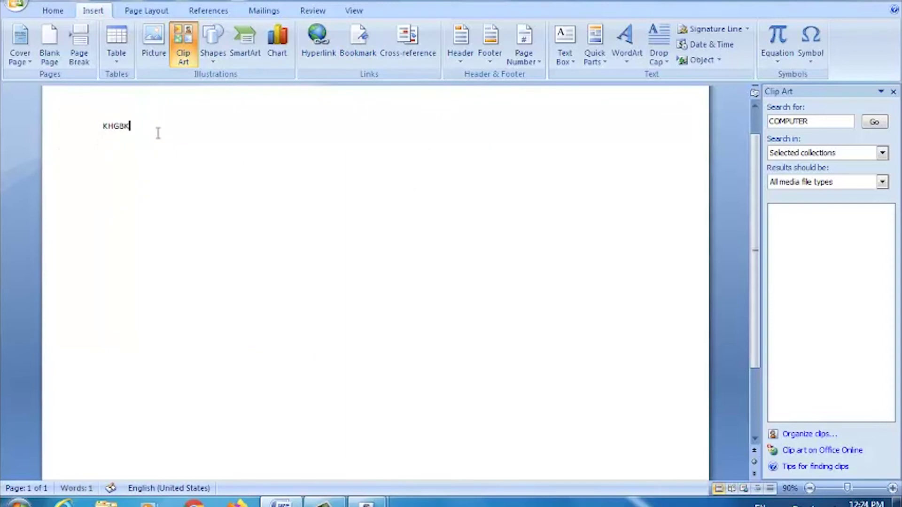
key("BackSpace")
key("BackSpace")
key("BackSpace")
key("BackSpace")
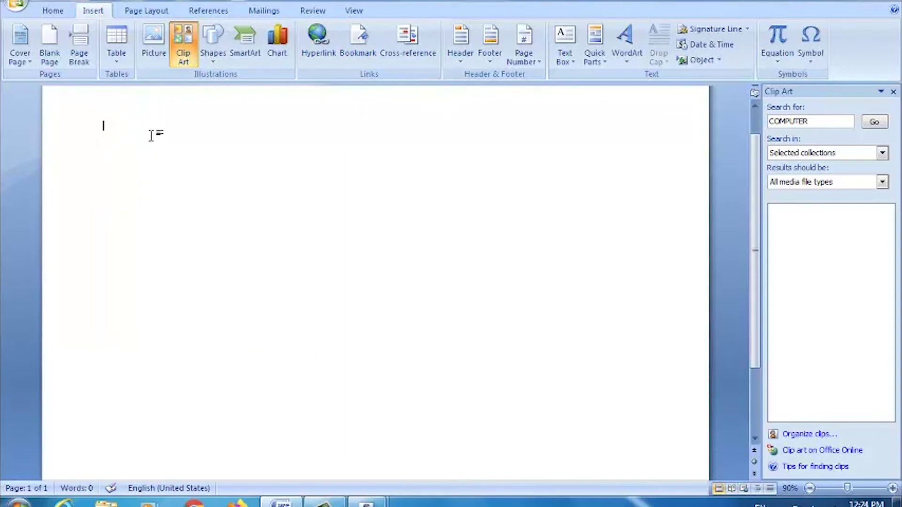
- Generate sample paragraphs with =RAND(), paste extra copies, and select the word 'look.'
type("=R")
type("ND()")
key("Return")
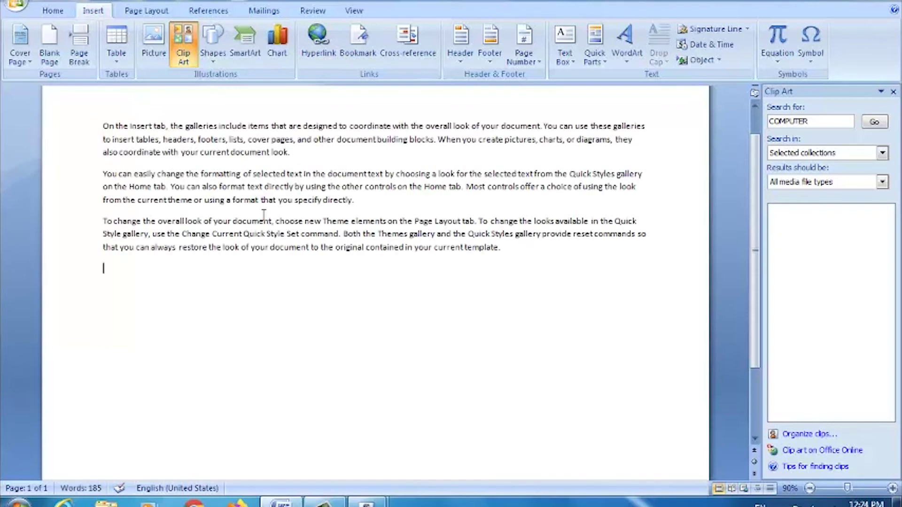
left_click_drag(104, 126, 554, 289)
key("ctrl+c")
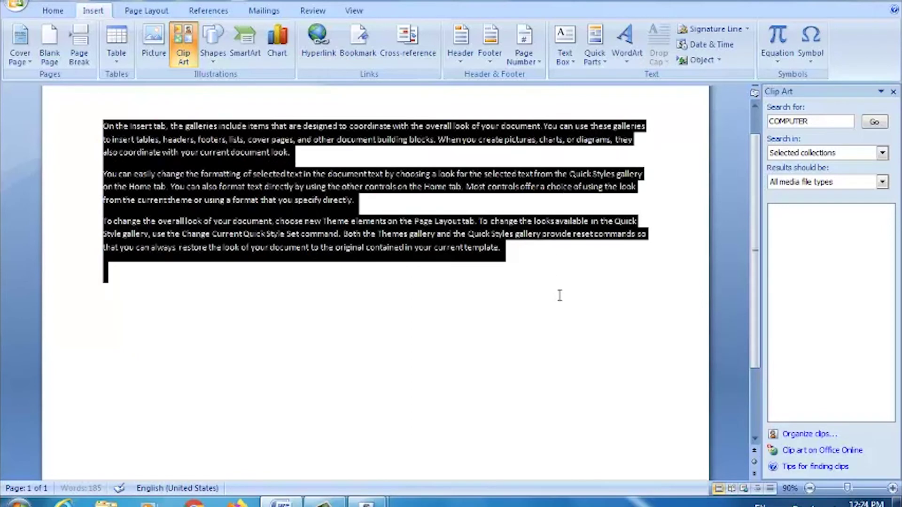
left_click(513, 335)
key("ctrl+v")
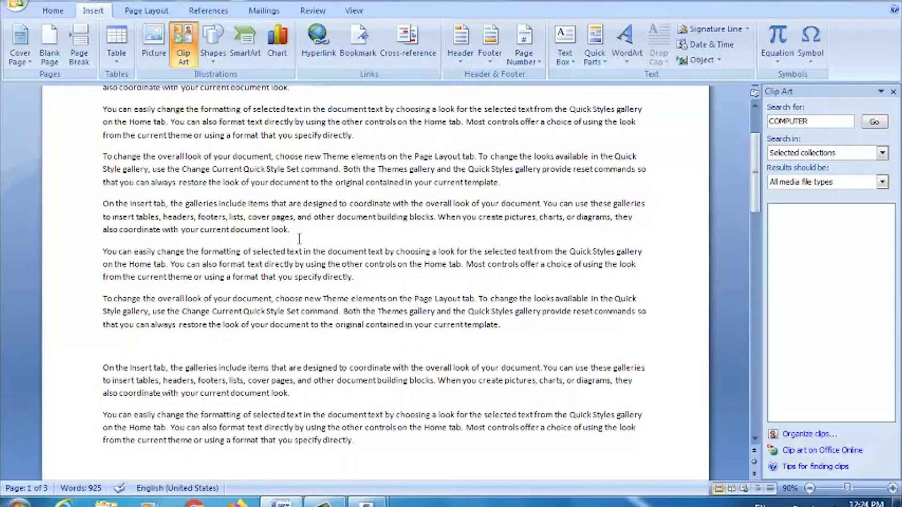
mouse_move(296, 235)
left_mouse_down()
mouse_move(230, 235)
mouse_move(277, 235)
left_mouse_up()
- Highlight the selected word 'look.' in yellow
left_click(58, 11)
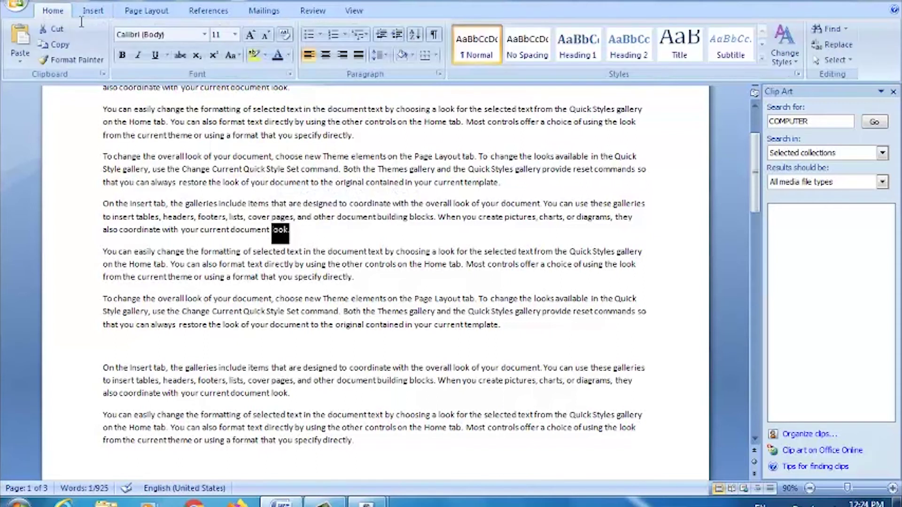
left_click(266, 55)
left_click(255, 79)
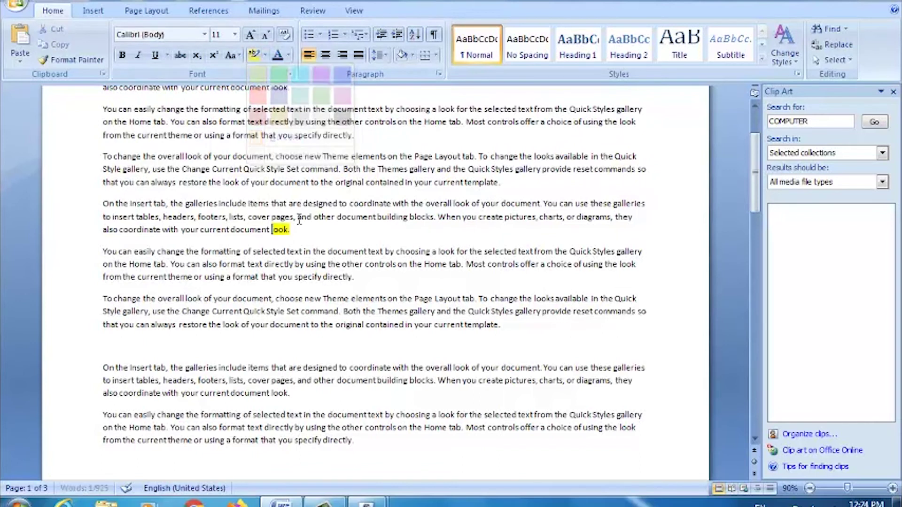
- Add a bookmark named ABC to the word and scroll through the pages
left_click(97, 15)
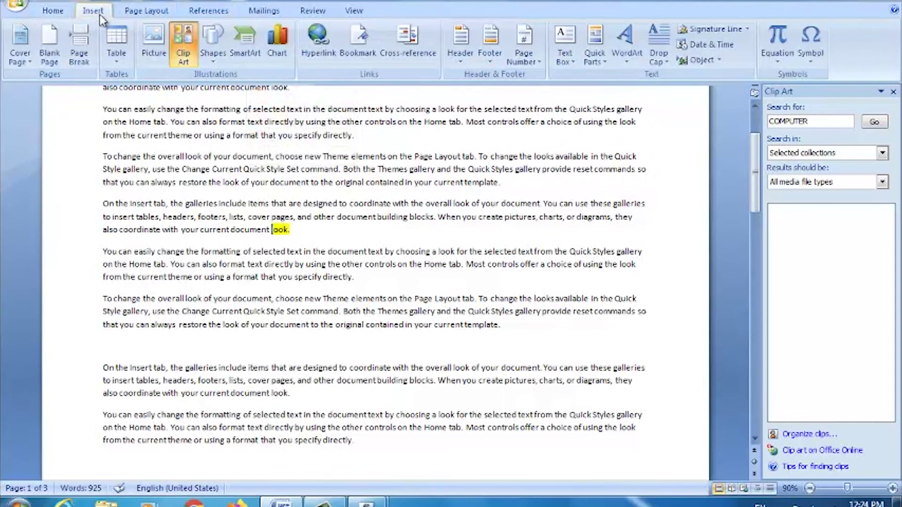
left_click(369, 56)
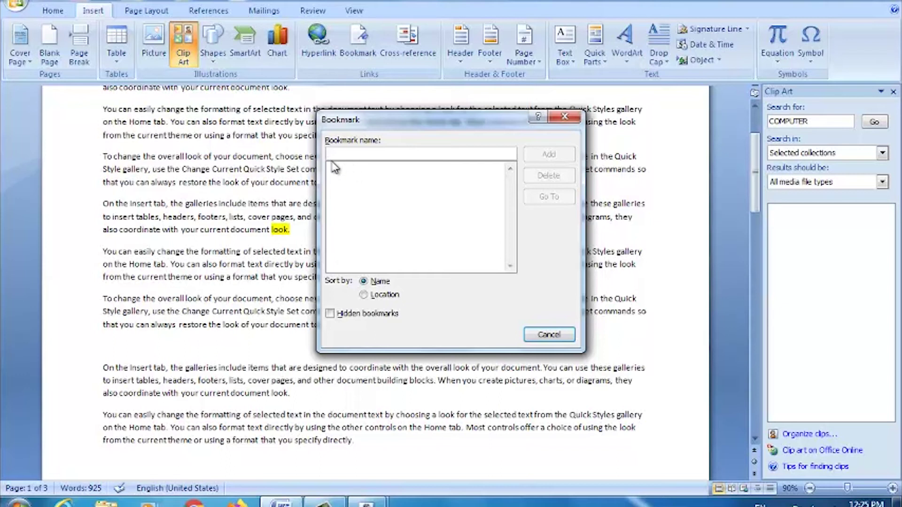
type("ABC")
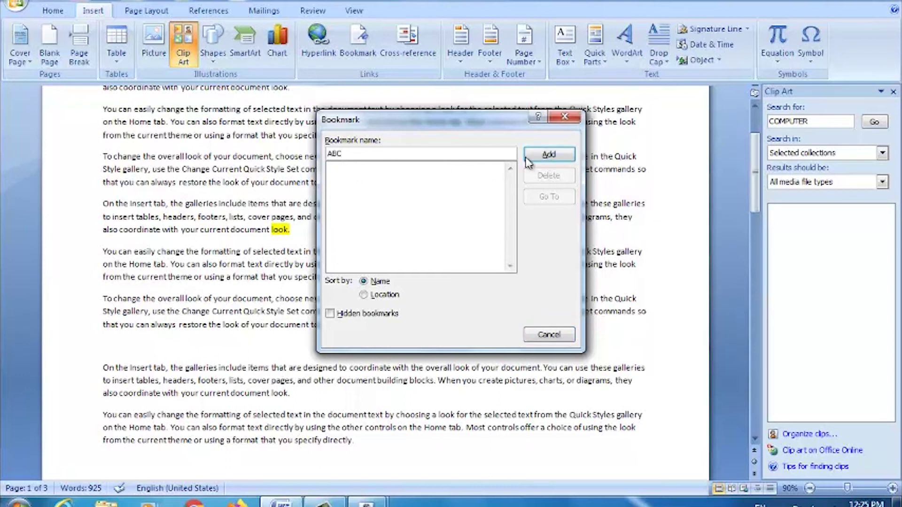
left_click(545, 155)
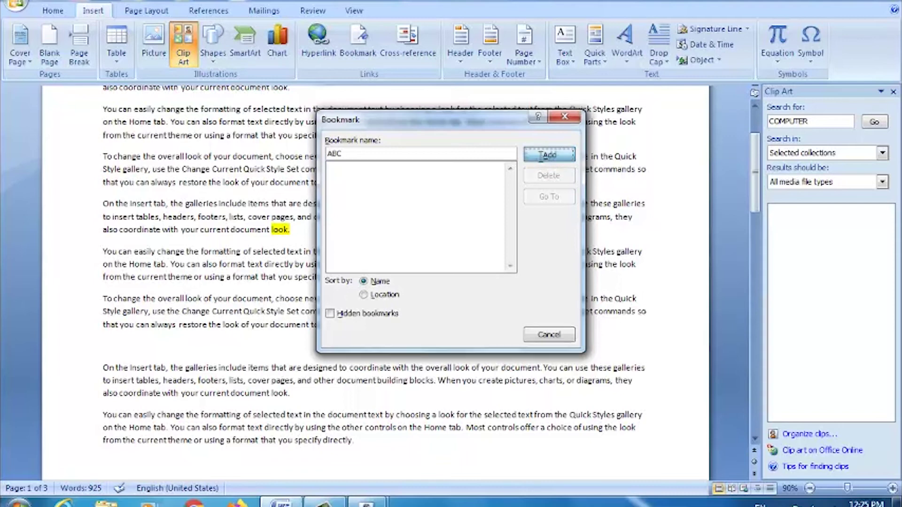
scroll(291, 199, "down", 2)
scroll(290, 202, "down", 1)
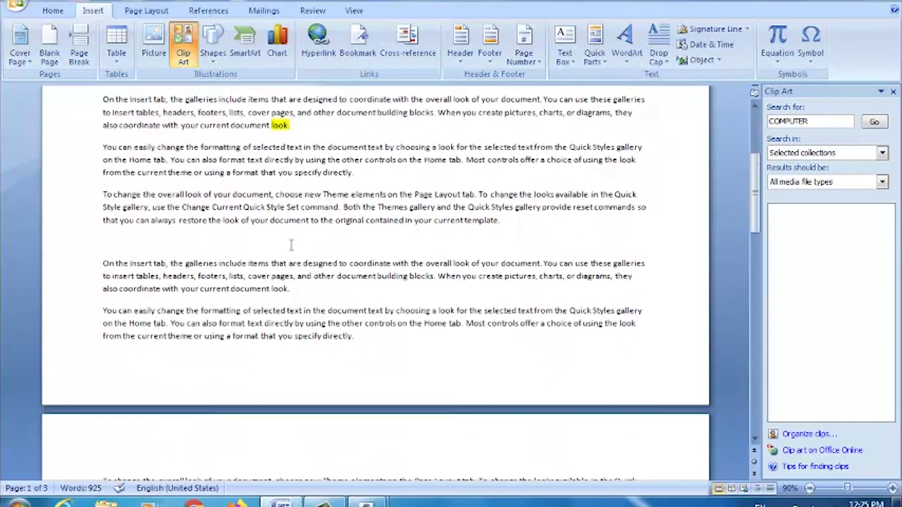
scroll(293, 259, "down", 1)
scroll(296, 316, "down", 1)
scroll(290, 313, "down", 3)
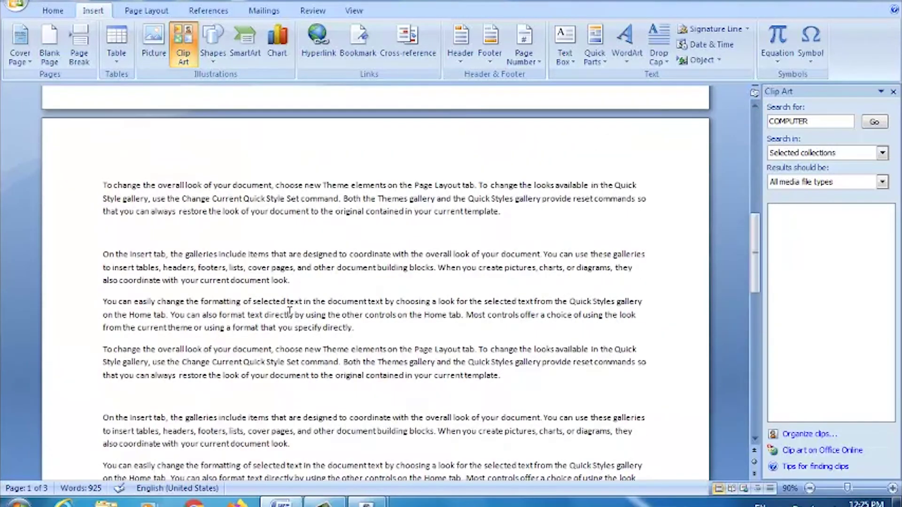
scroll(265, 299, "down", 3)
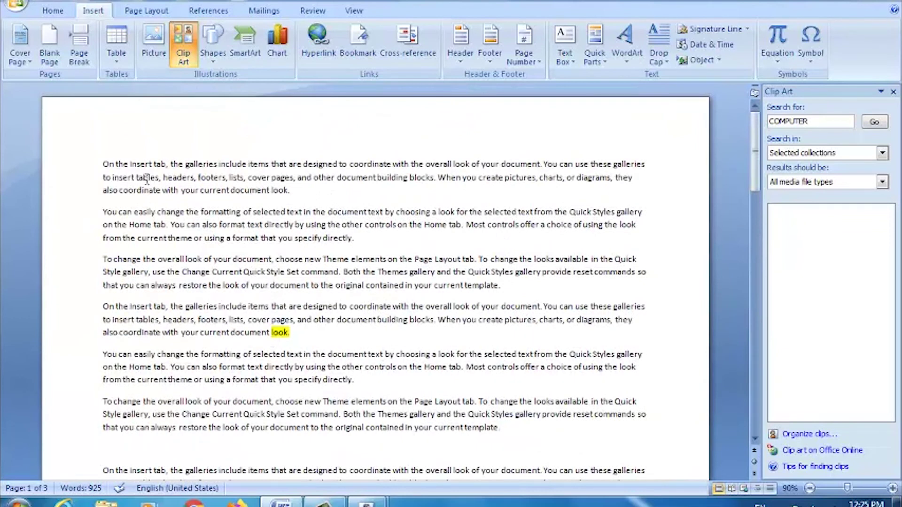
scroll(145, 174, "down", 4)
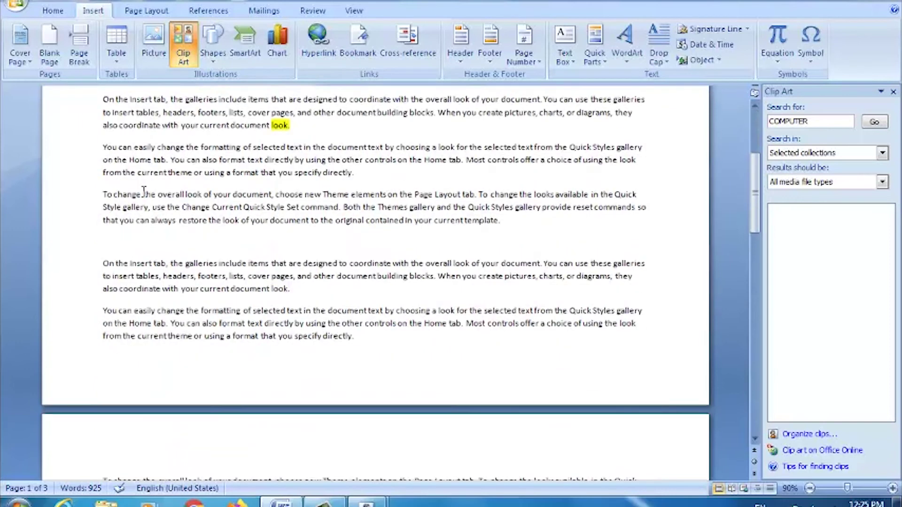
scroll(143, 192, "down", 8)
scroll(263, 287, "up", 8)
scroll(261, 292, "up", 5)
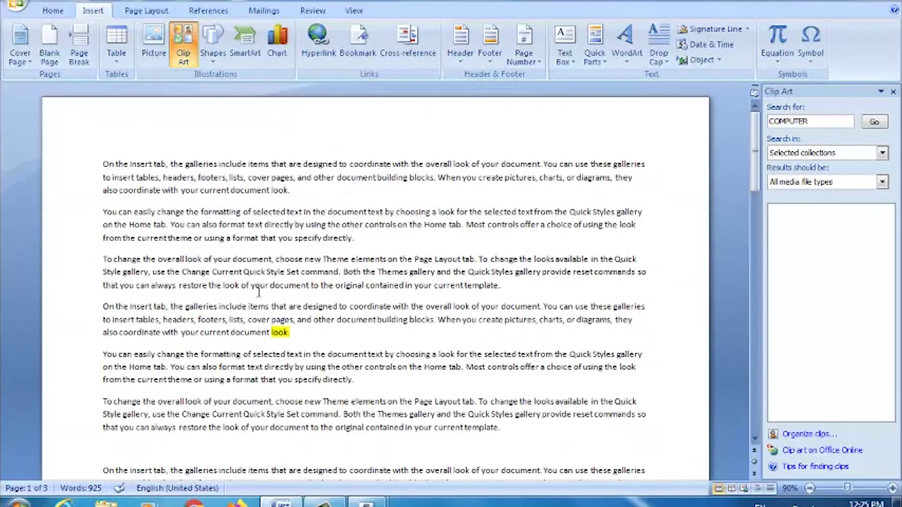
scroll(179, 305, "down", 12)
scroll(216, 399, "down", 8)
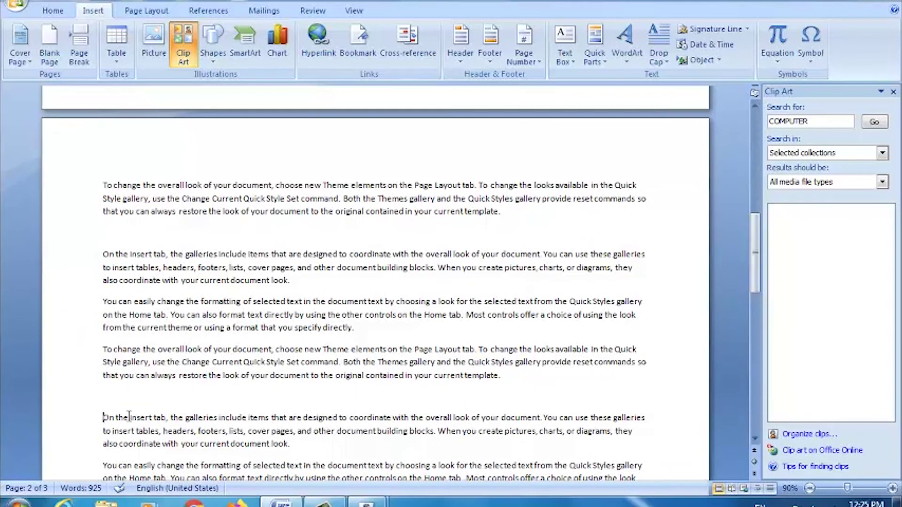
- Jump to the ABC bookmark from the Bookmark dialog, then close the dialog
left_click(358, 42)
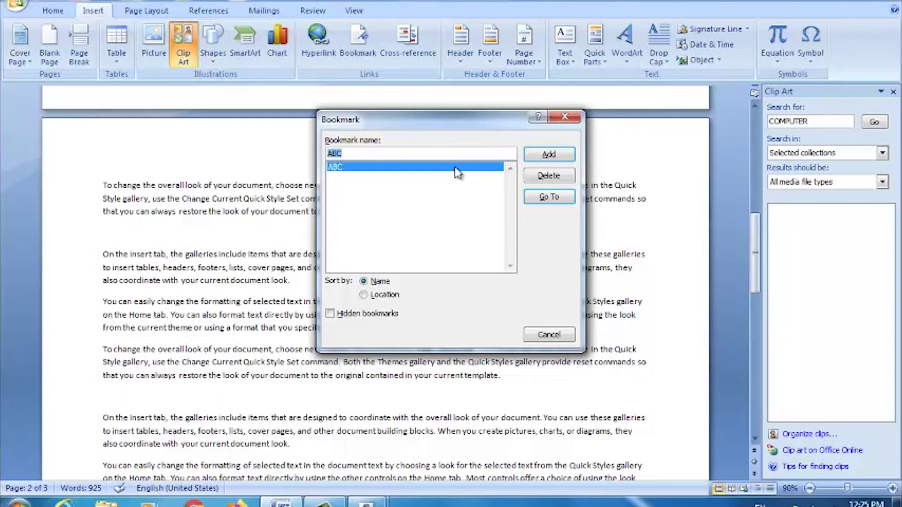
left_click(556, 198)
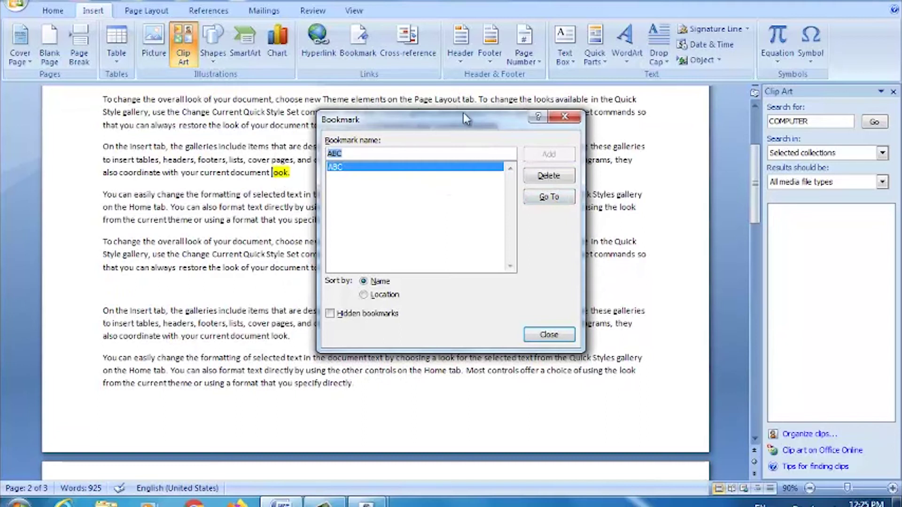
left_click(596, 123)
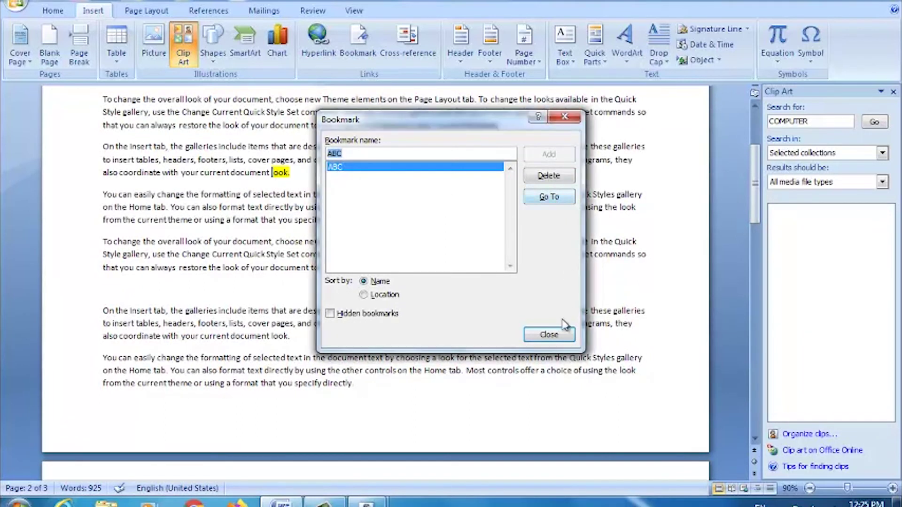
left_click(548, 334)
scroll(411, 281, "up", 4)
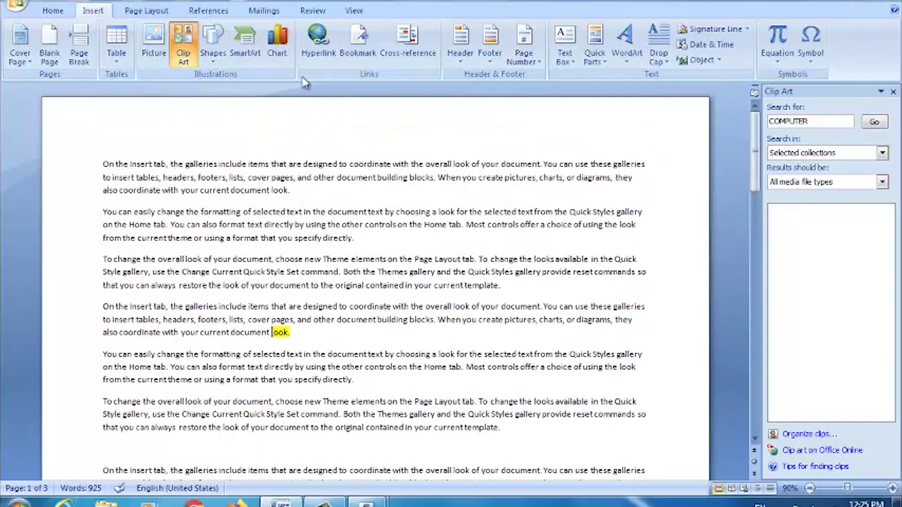
- Open the Cross-reference dialog and close it without inserting anything
left_click(412, 55)
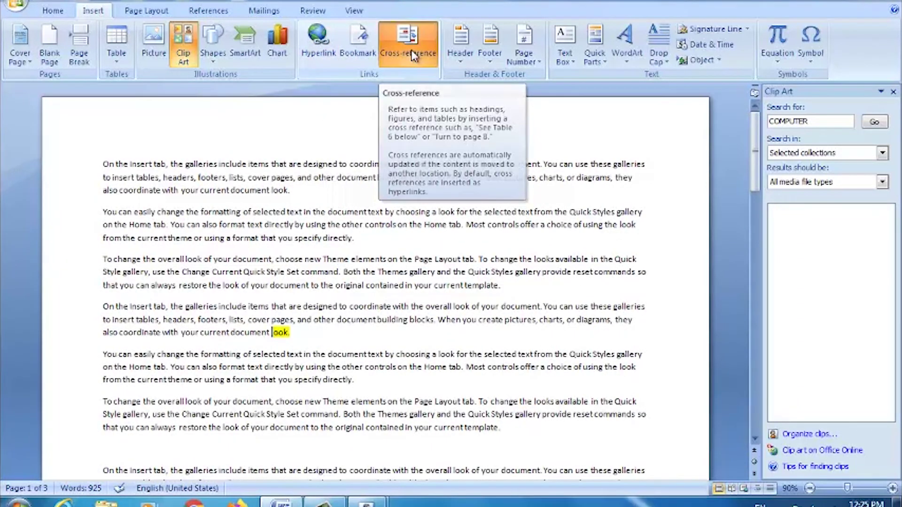
left_click(582, 117)
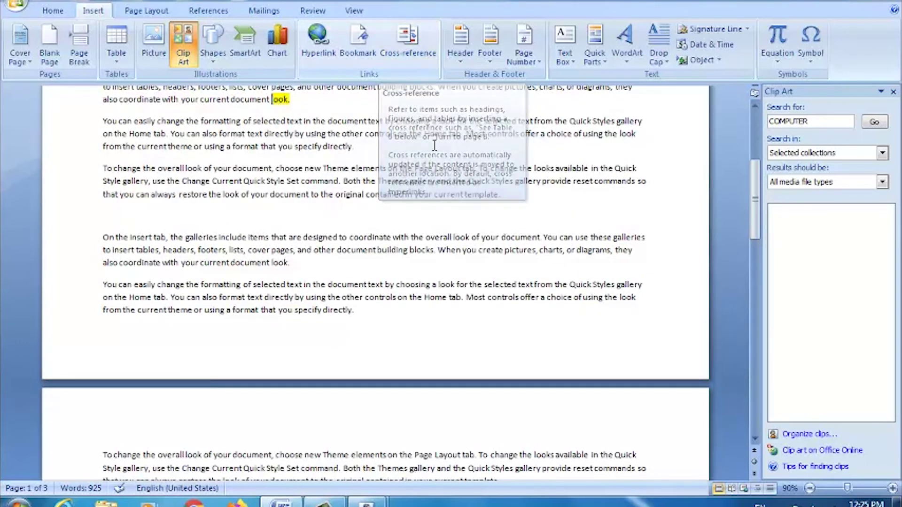
scroll(555, 207, "up", 6)
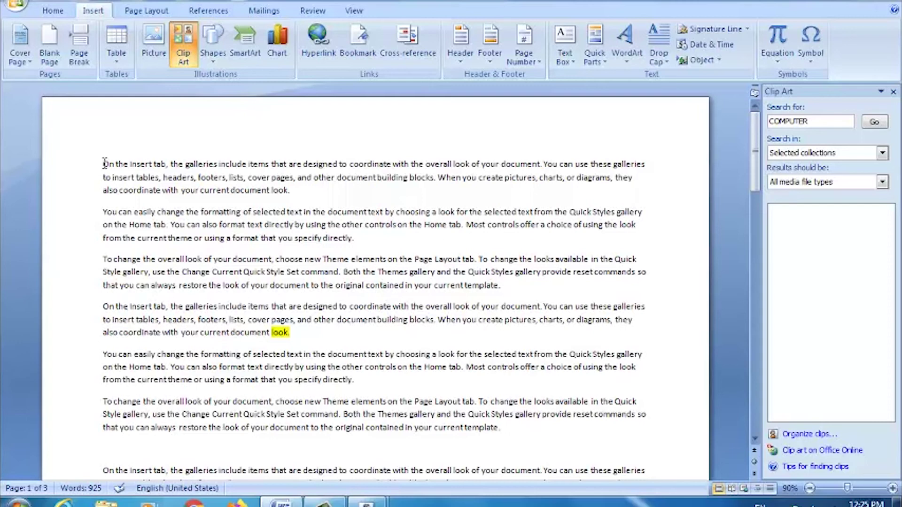
- Delete all the document's text and add a page break, leaving two empty pages
left_click_drag(174, 248, 580, 385)
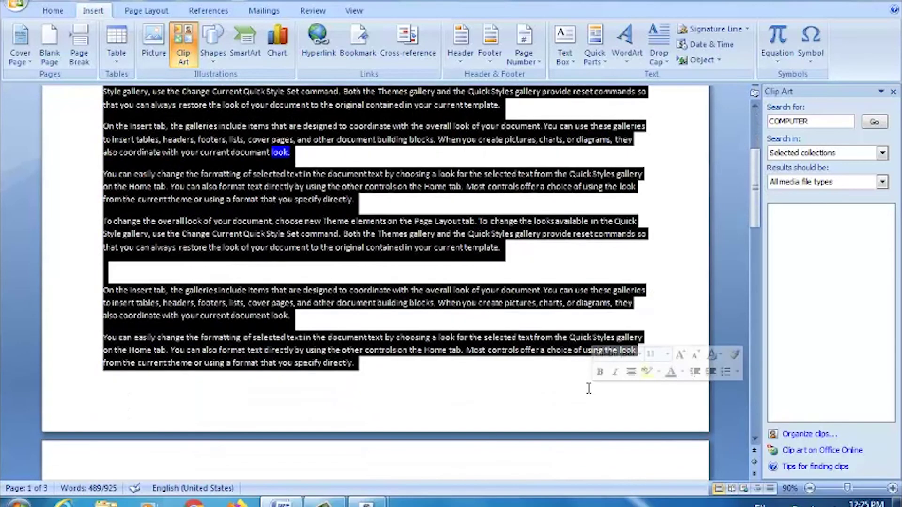
left_click(581, 385)
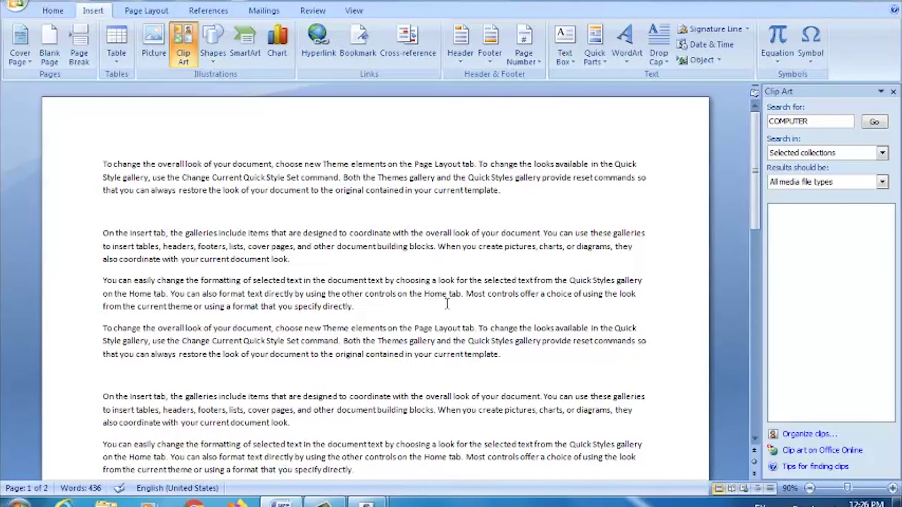
key("ctrl+a")
key("Delete")
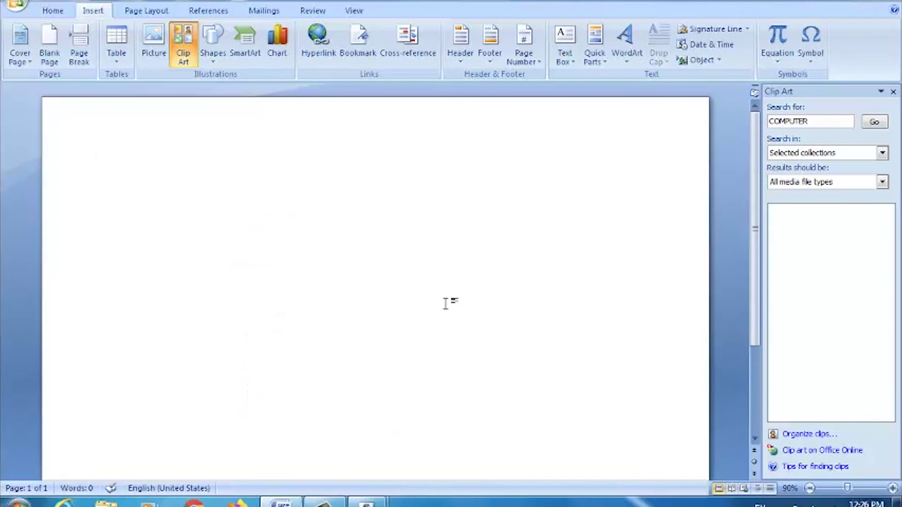
key("ctrl+Return")
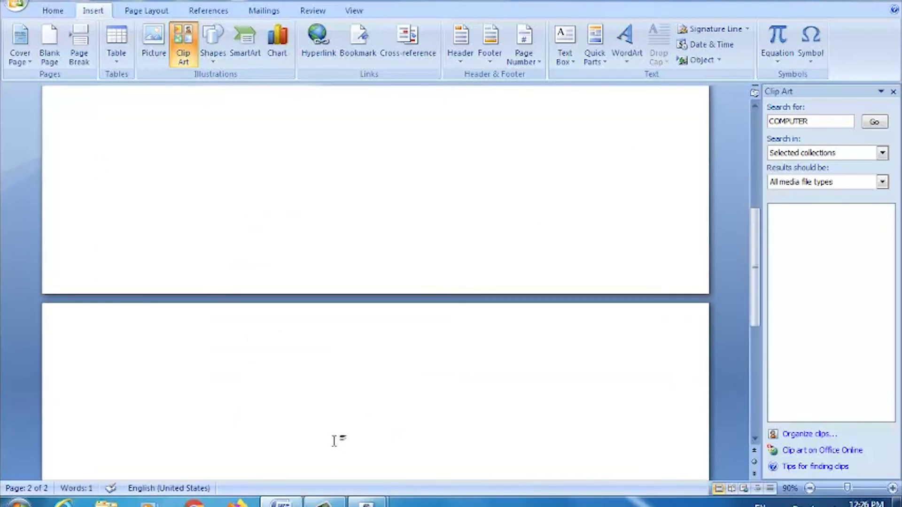
- Type the title MS WORD and generate sample paragraphs below it with =RAND()
scroll(198, 392, "down", 1)
type("MS WORD")
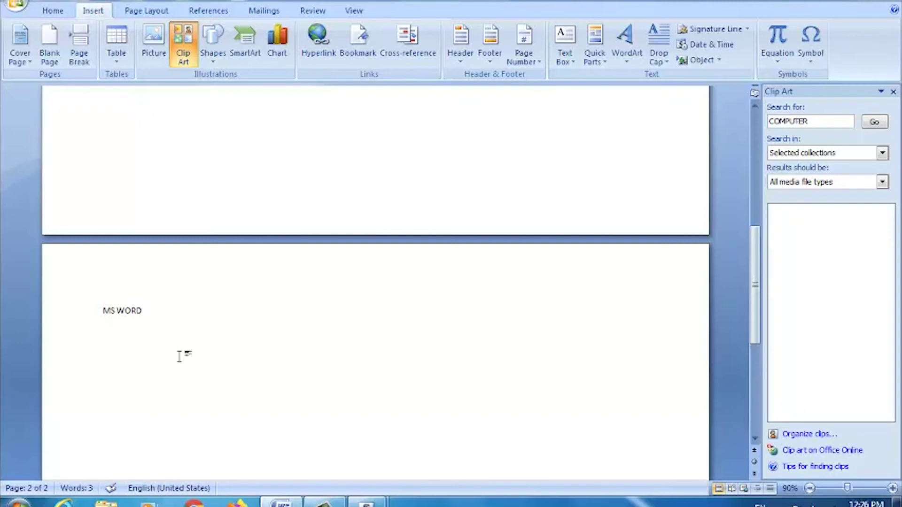
key("Return")
key("Return")
type("=RAND(")
key("Return")
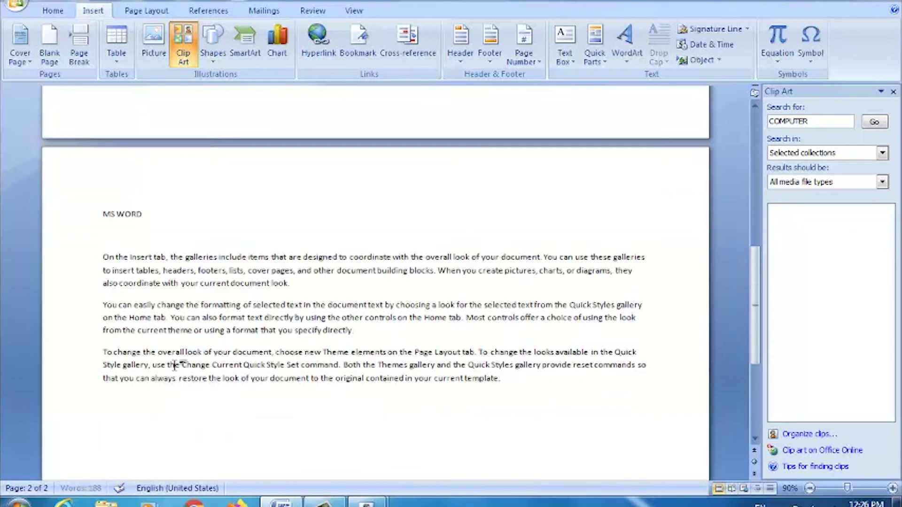
- On the next page, type MS EXCEL and generate three sample paragraphs with =RAND()
scroll(174, 367, "down", 5)
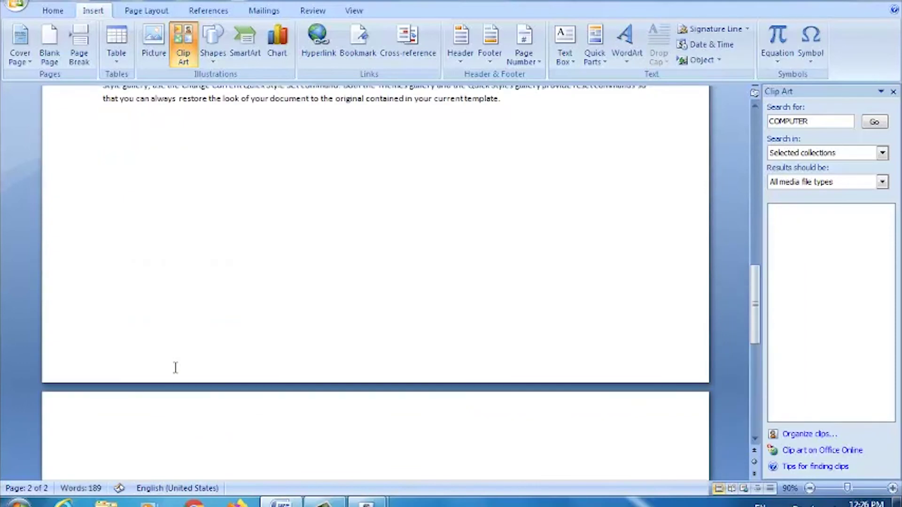
type("MS")
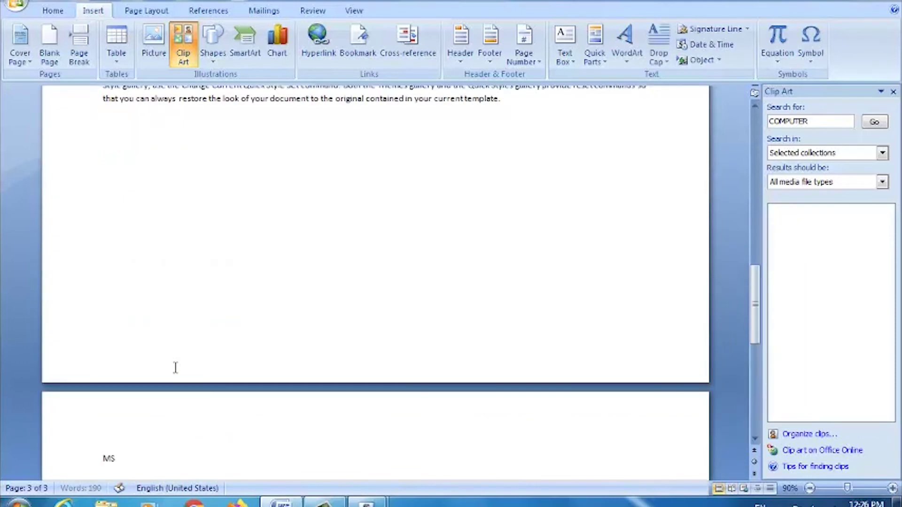
type(" EXCEL")
key("Return")
key("Return")
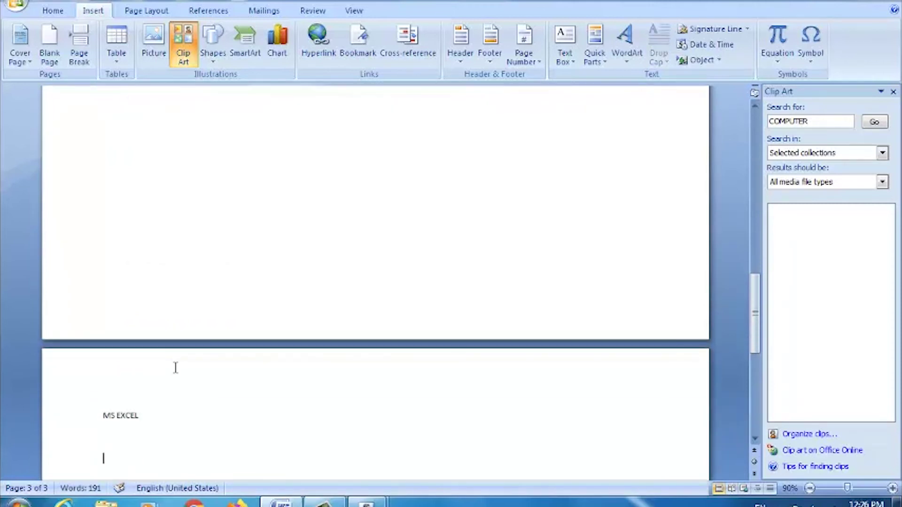
type("=RAND()")
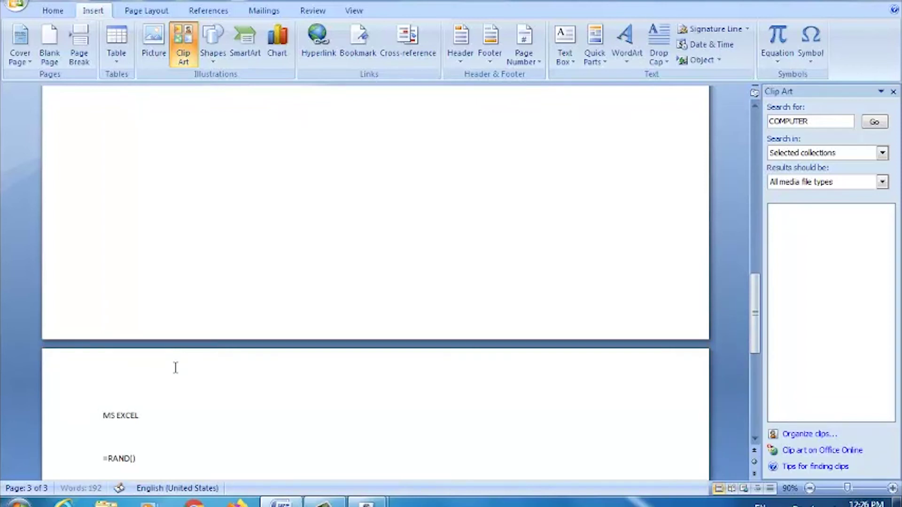
key("Return")
scroll(174, 368, "up", 4)
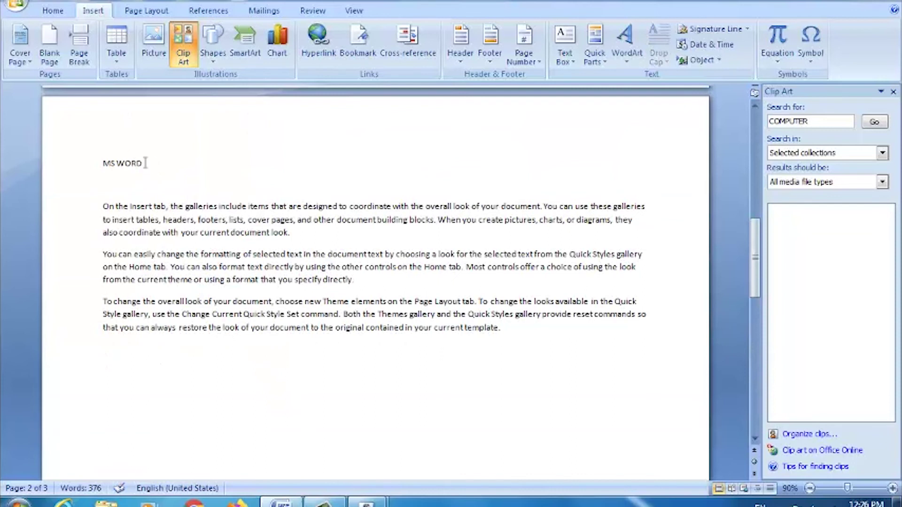
- Apply the Heading 1 style to the MS WORD title
left_click_drag(149, 163, 101, 165)
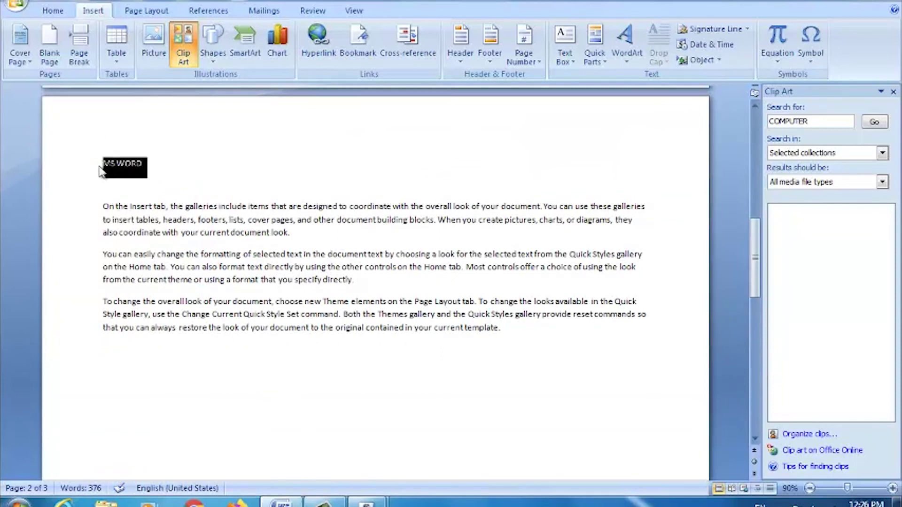
left_click(53, 12)
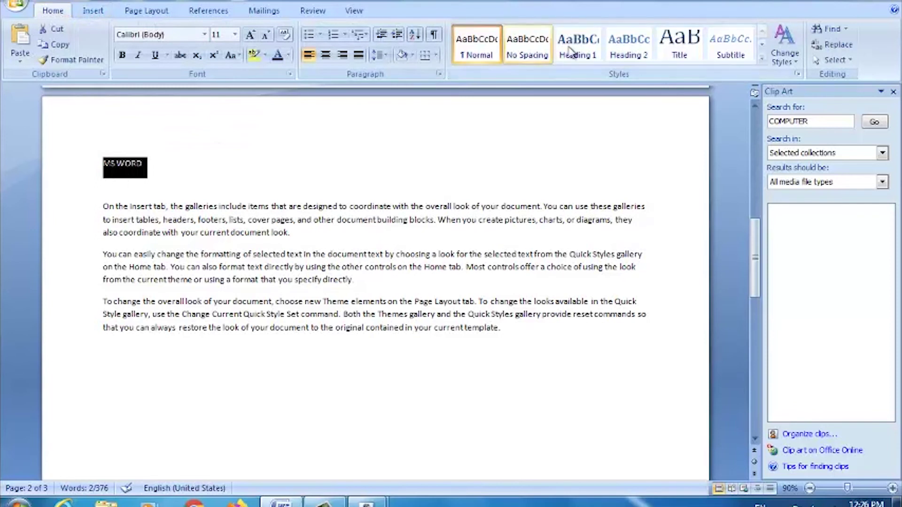
left_click(582, 55)
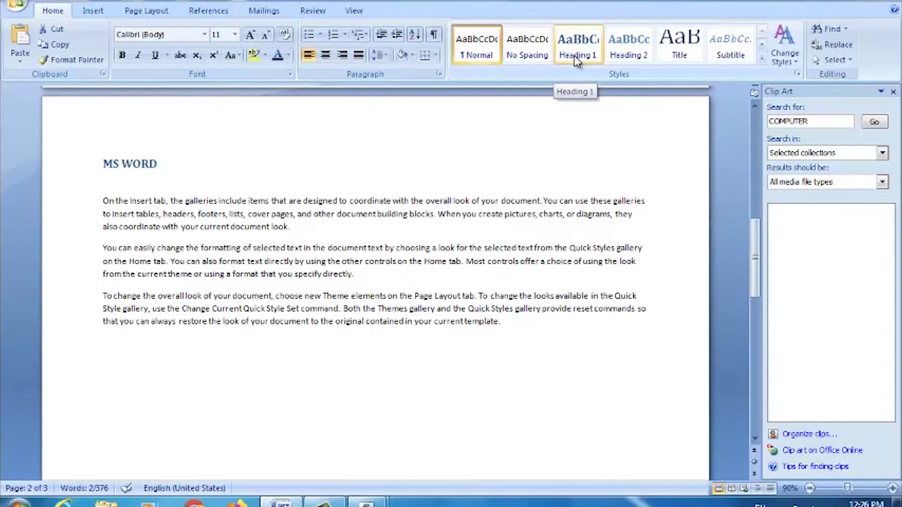
left_click(574, 57)
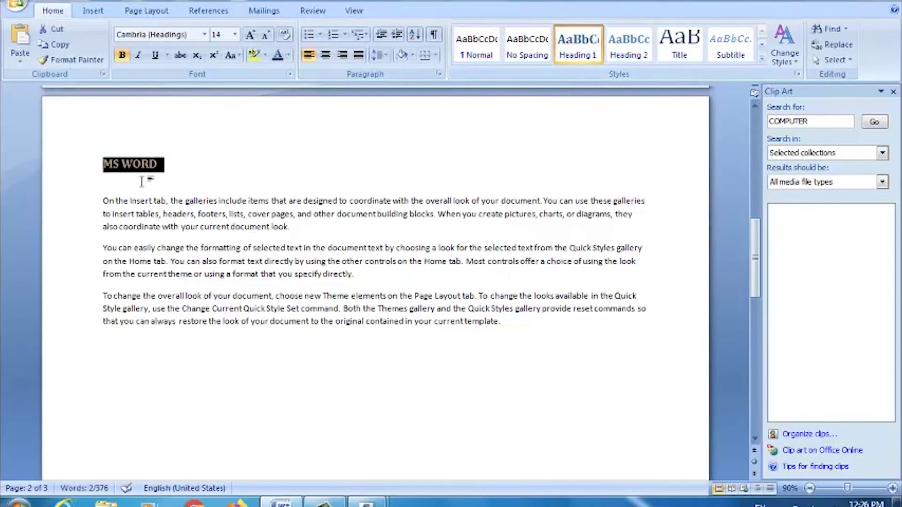
left_click(179, 173)
- Apply the Heading 1 style to the MS EXCEL title
scroll(202, 340, "down", 10)
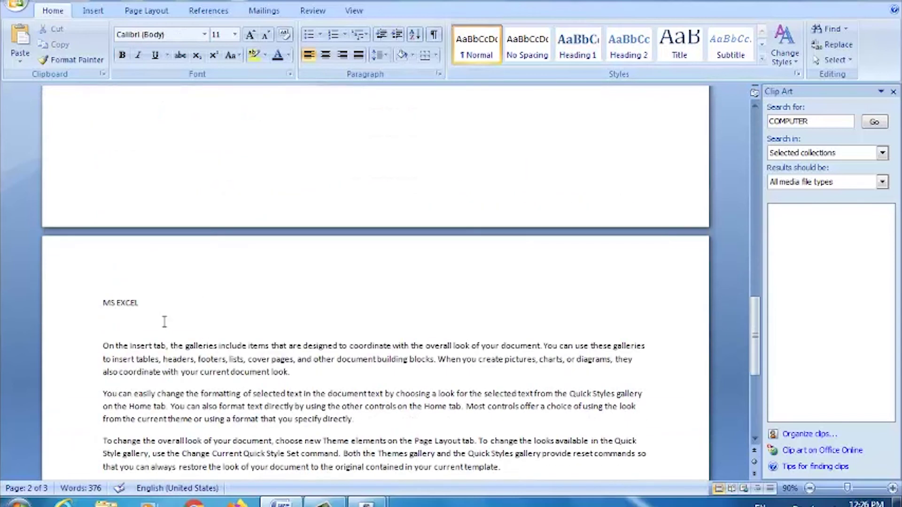
left_click_drag(158, 309, 104, 306)
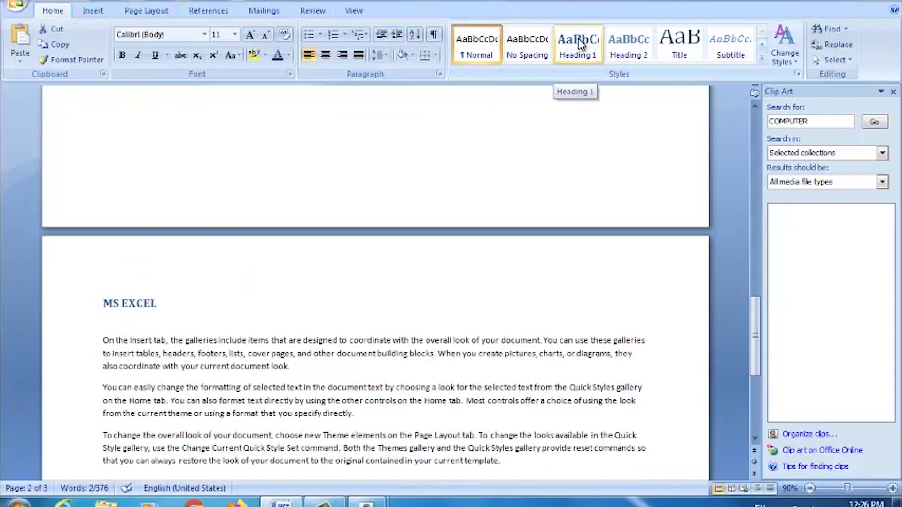
left_click(583, 43)
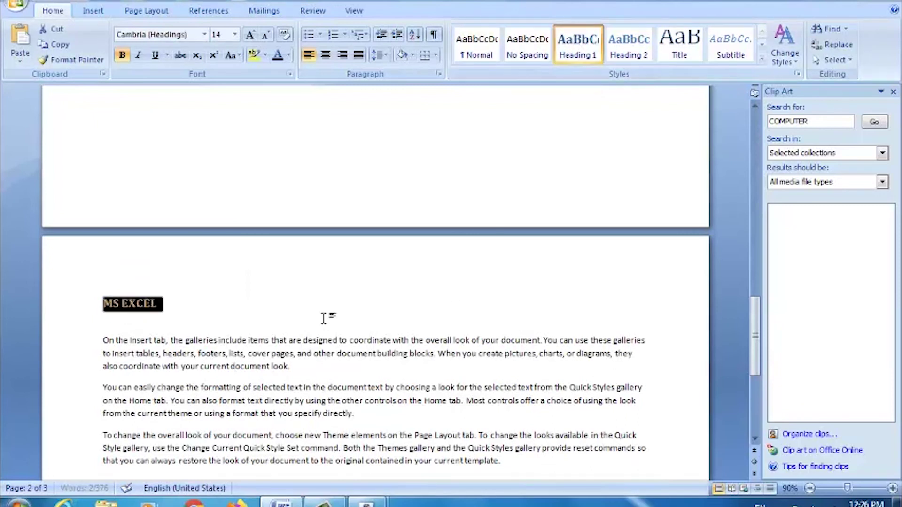
left_click(317, 320)
scroll(314, 322, "up", 1)
scroll(315, 321, "down", 5)
scroll(312, 306, "up", 15)
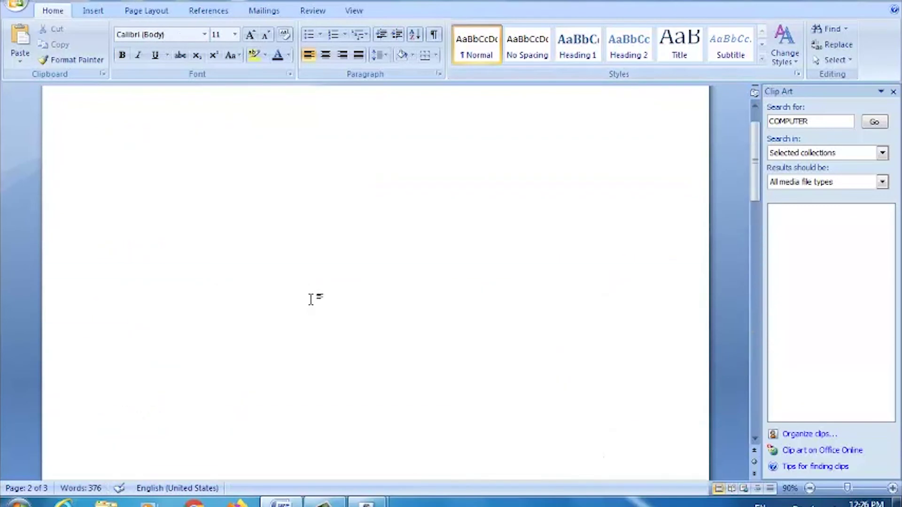
- Type the title INDEX on the blank first page
left_click(209, 186)
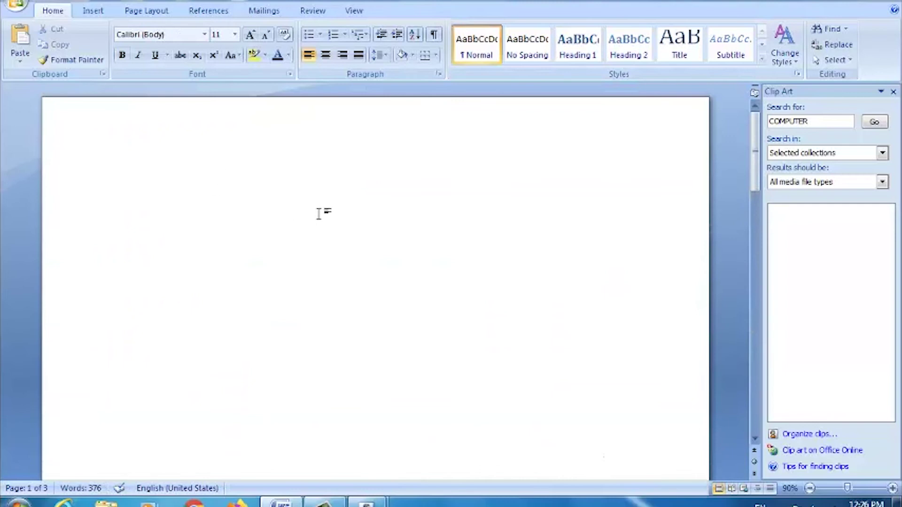
scroll(318, 213, "up", 10)
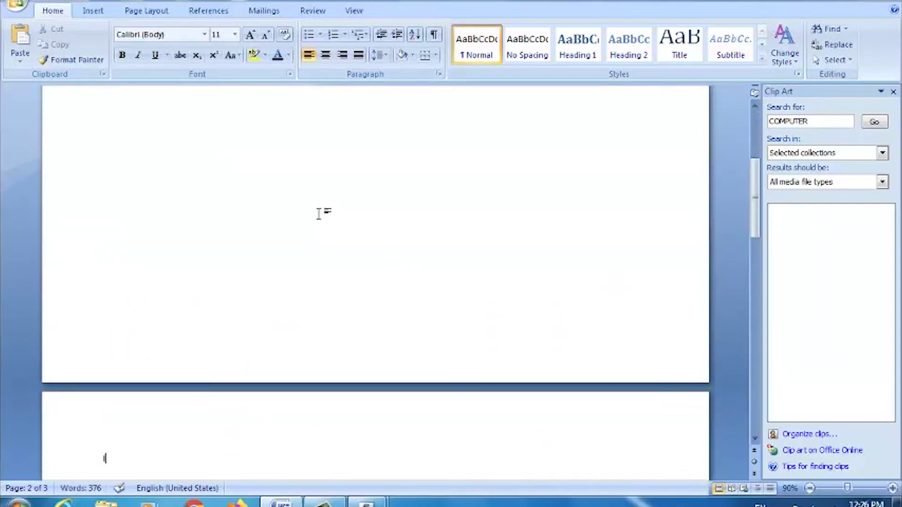
scroll(318, 213, "down", 10)
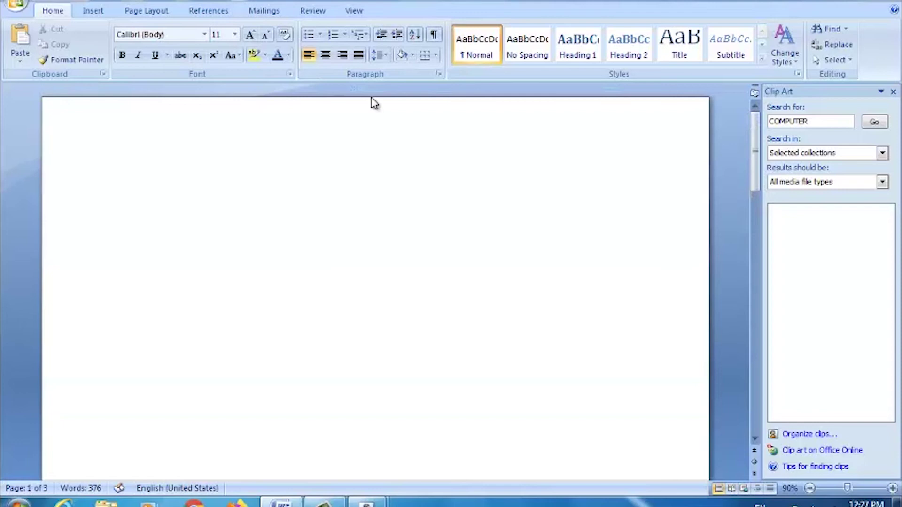
type("o")
key("BackSpace")
type("INDEX")
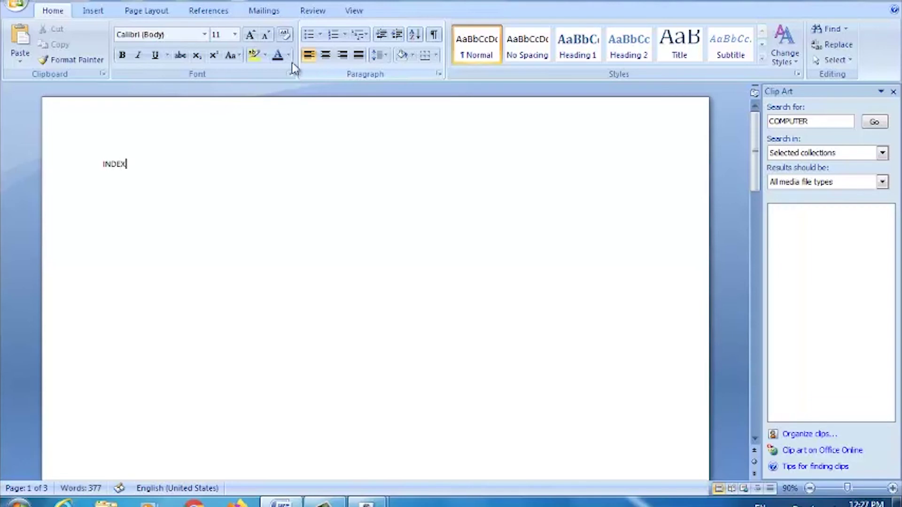
- Enlarge INDEX to 36 pt and centre it
left_click_drag(127, 165, 101, 164)
left_click(249, 37)
left_click(249, 38)
left_click(249, 38)
left_click(249, 37)
left_click(249, 38)
left_click(325, 54)
left_click(456, 183)
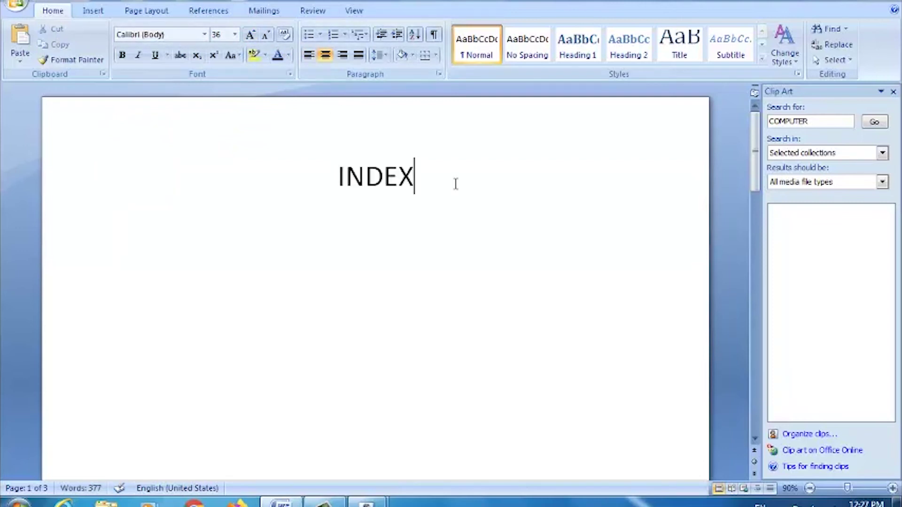
- Move to the empty line below INDEX and open the Insert tab's Table dropdown
left_click(435, 203)
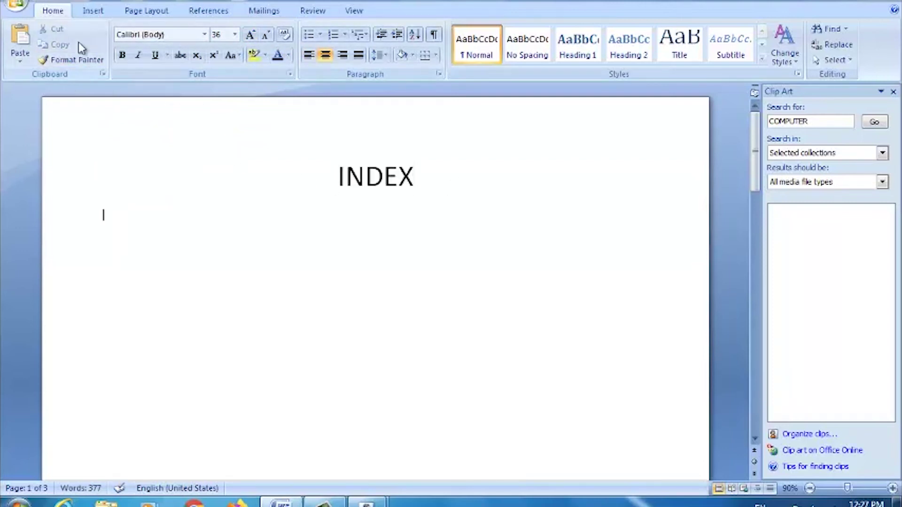
left_click(93, 10)
left_click(117, 56)
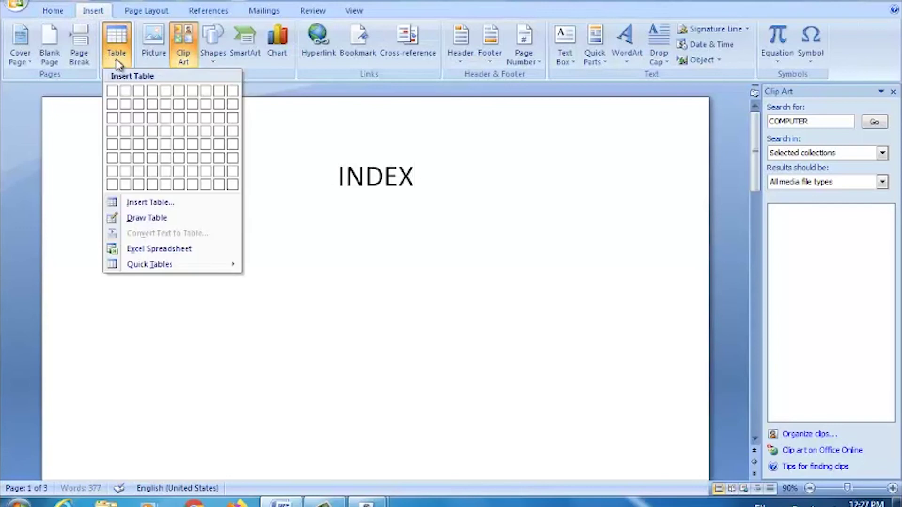
- Insert a 3x3 table with headers S.N, TOPIC, PAGE NO and 1 in the second row
left_click(142, 121)
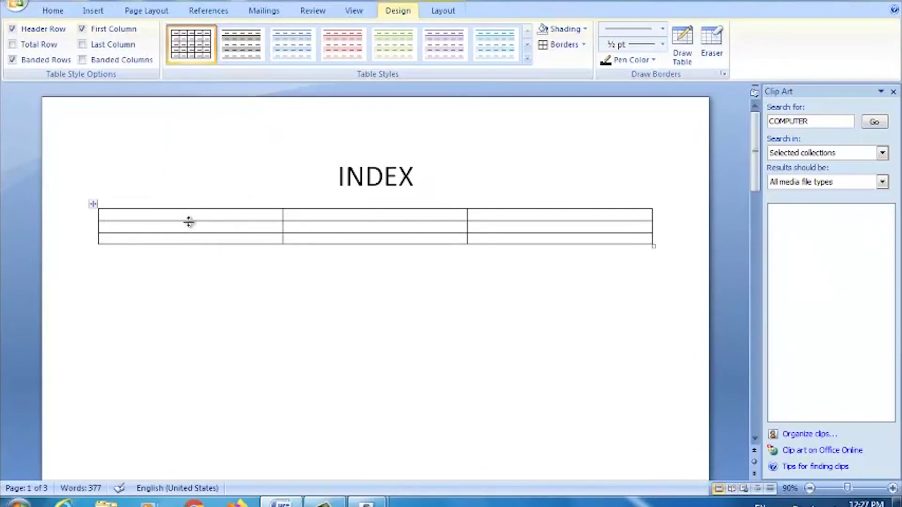
type("S.N")
key("Tab")
type("TOPIC")
key("Tab")
type("PAGE")
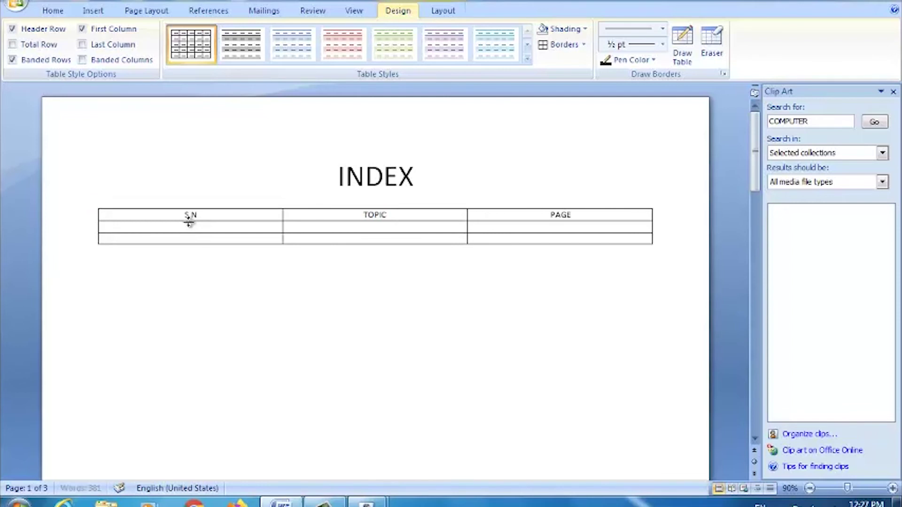
type(" NO")
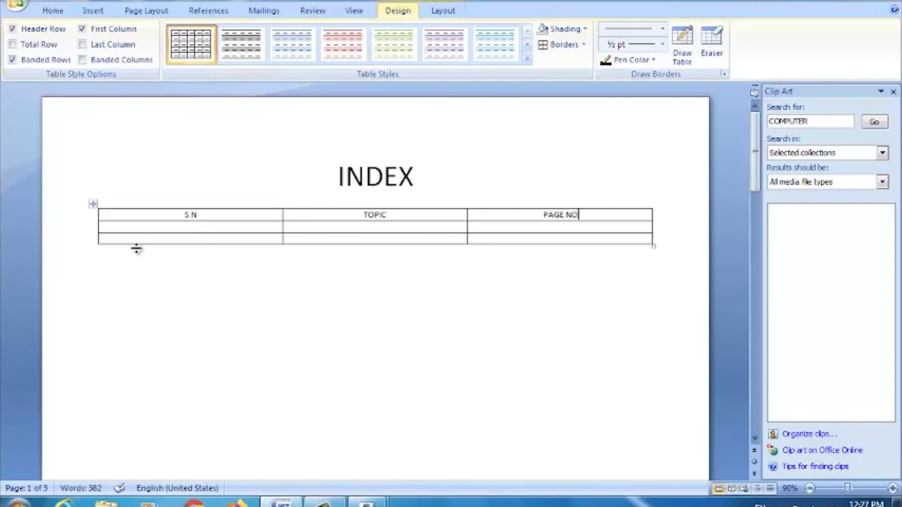
left_click(141, 228)
type("1")
left_click(341, 227)
left_click(96, 11)
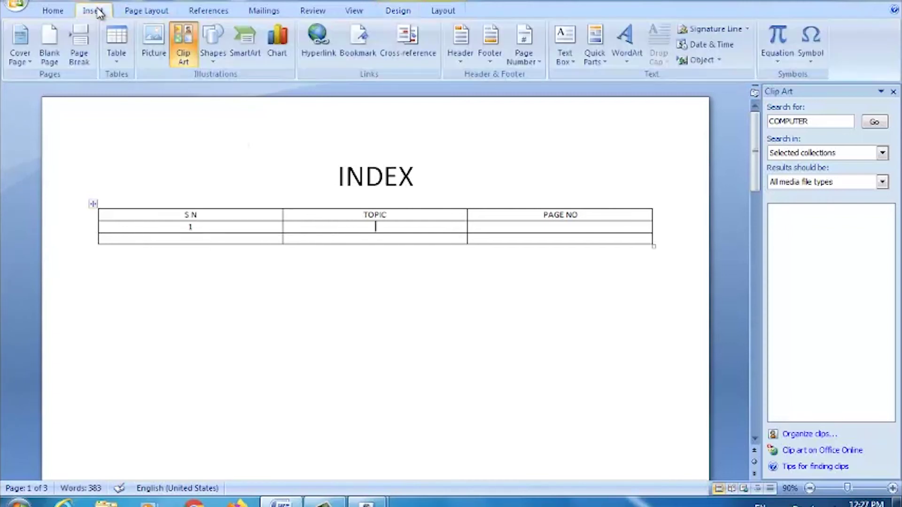
- Insert a Heading cross-reference to MS WORD into the first row's TOPIC cell
left_click(398, 52)
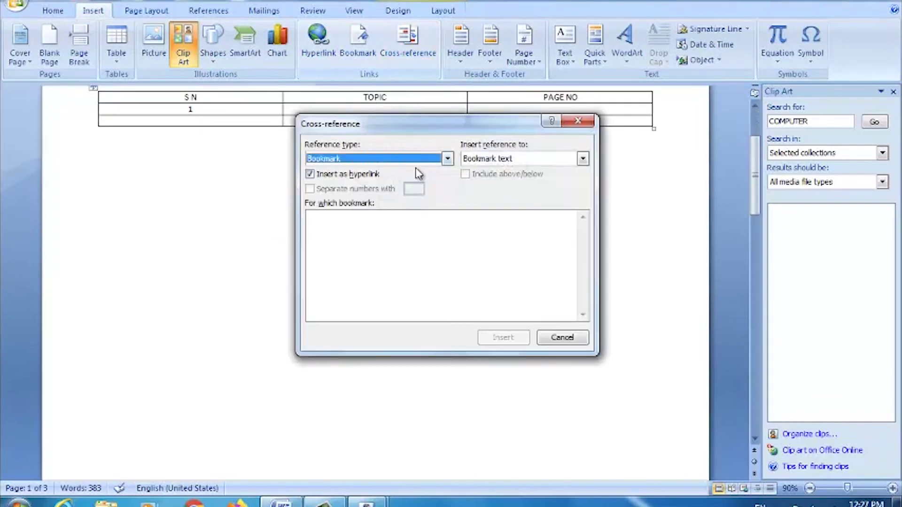
left_click(447, 159)
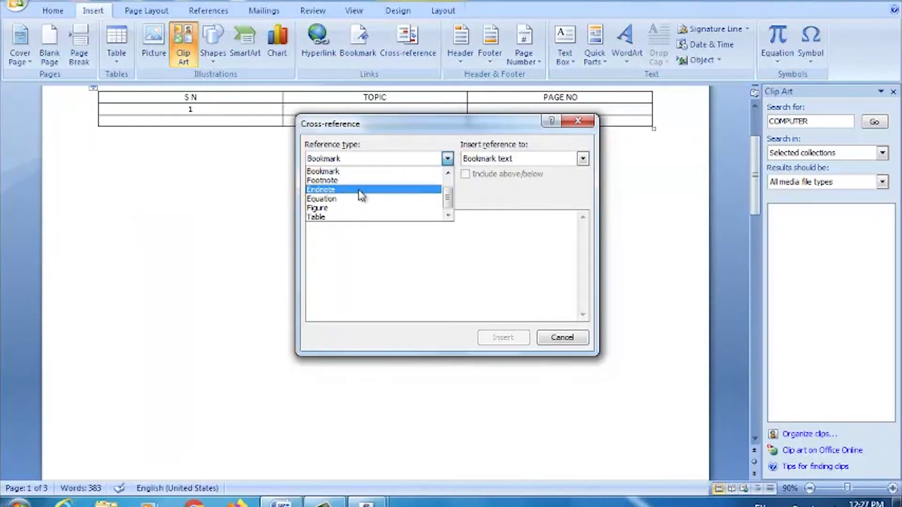
scroll(358, 199, "up", 1)
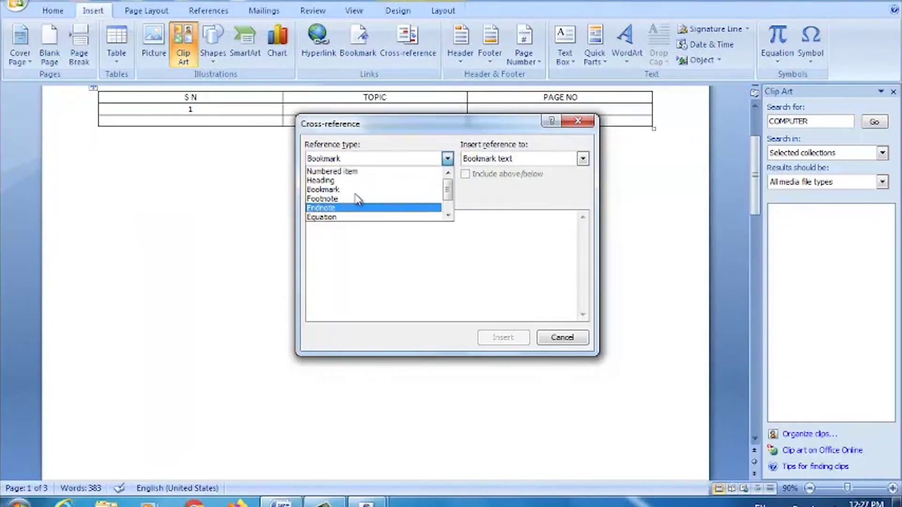
left_click(355, 181)
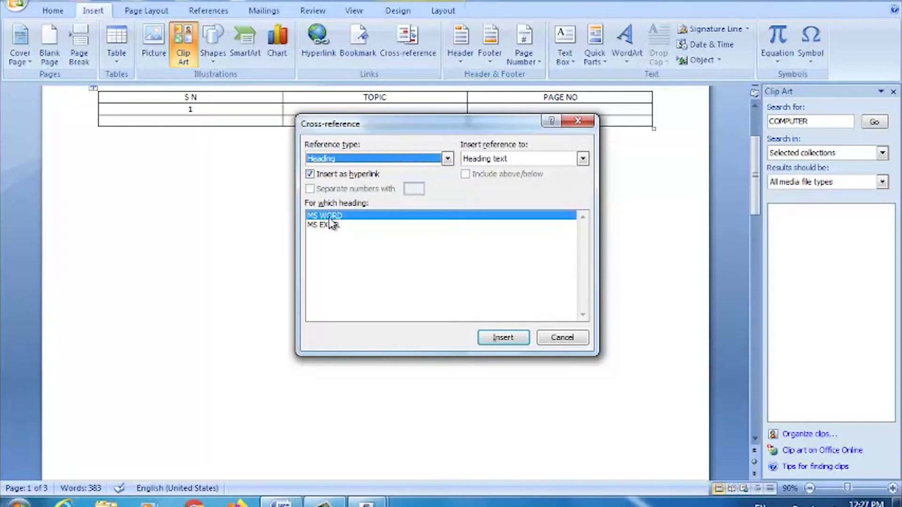
left_click(502, 338)
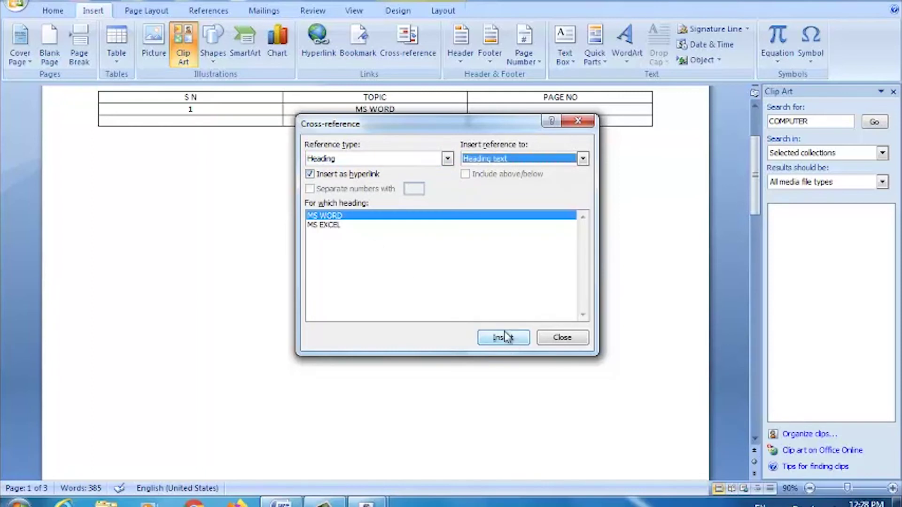
left_click_drag(422, 121, 425, 230)
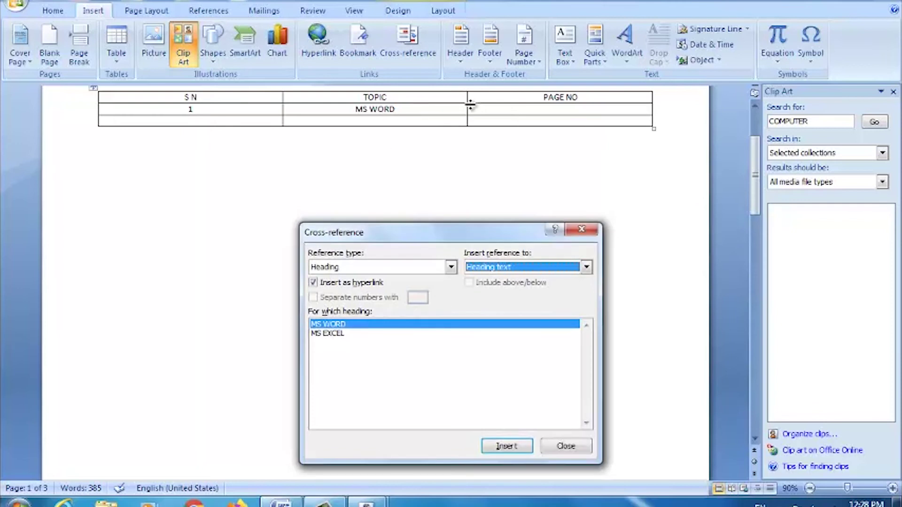
left_click(532, 111)
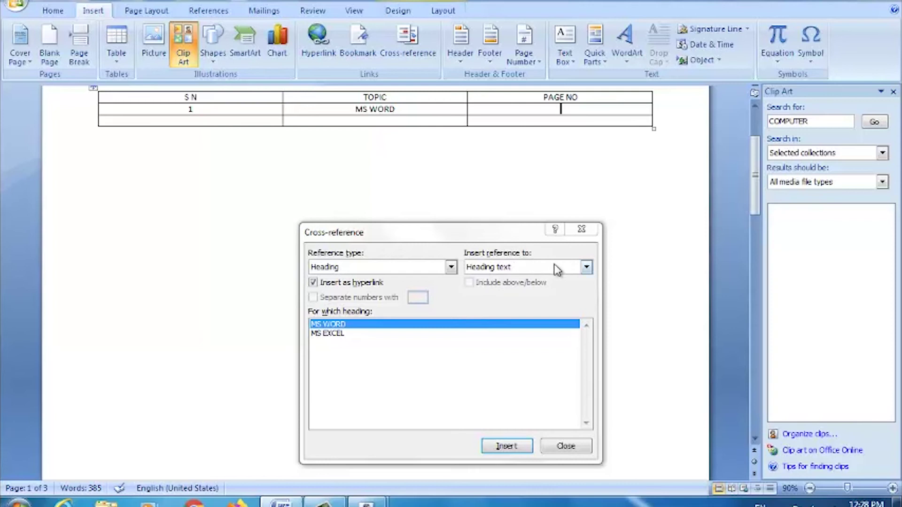
left_click(586, 268)
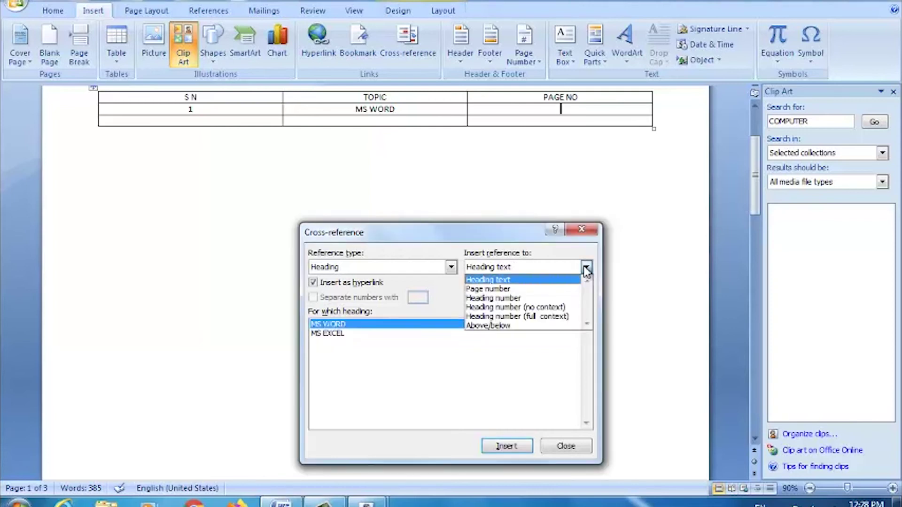
- Insert the MS WORD page-number cross-reference in the PAGE NO cell and type 2
left_click(513, 289)
left_click(513, 448)
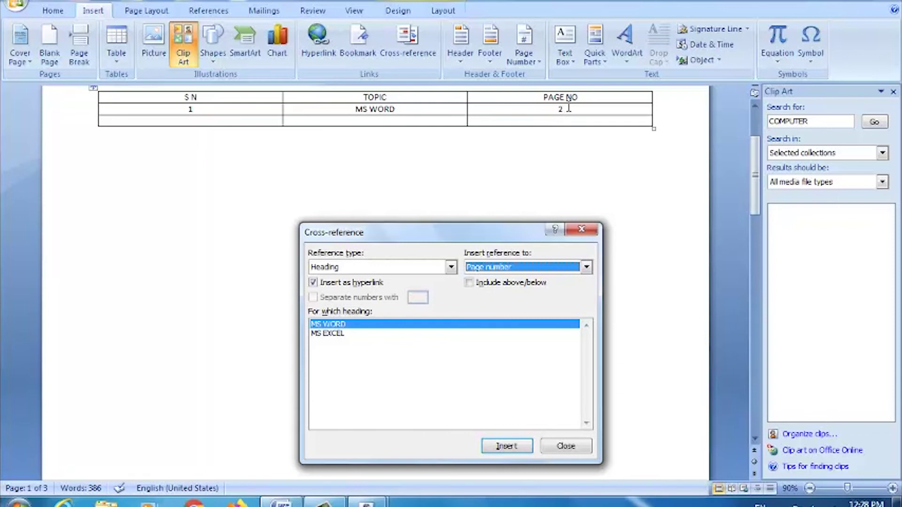
left_click(187, 121)
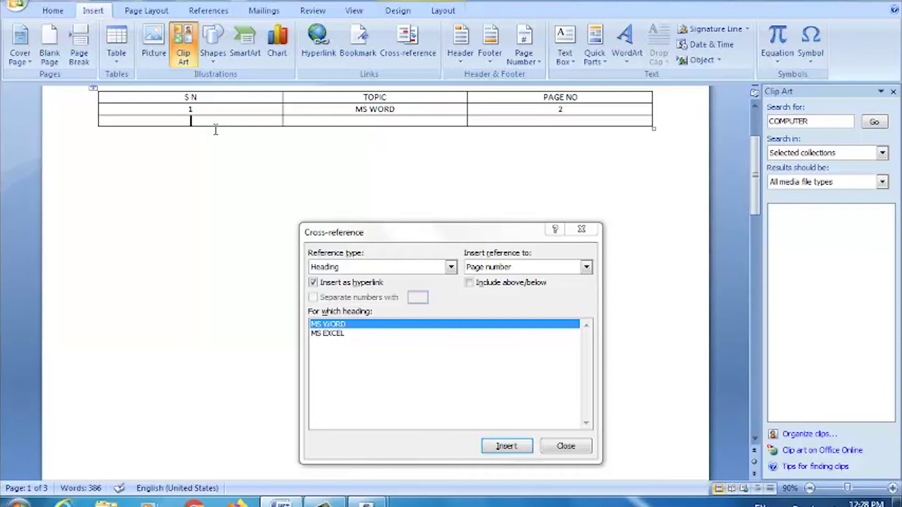
type("2")
- Put an MS EXCEL heading-text cross-reference in the next row's TOPIC cell, deleting the stray 3
left_click(322, 122)
left_click(331, 334)
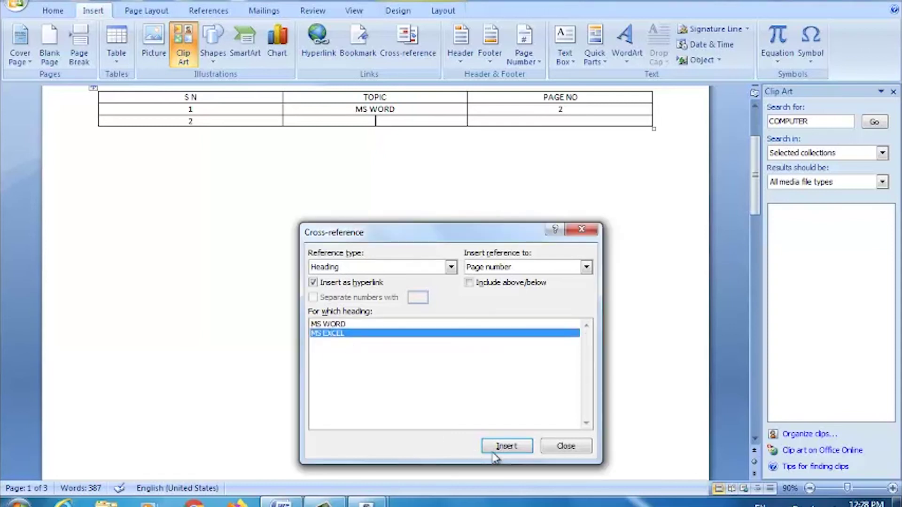
left_click(506, 449)
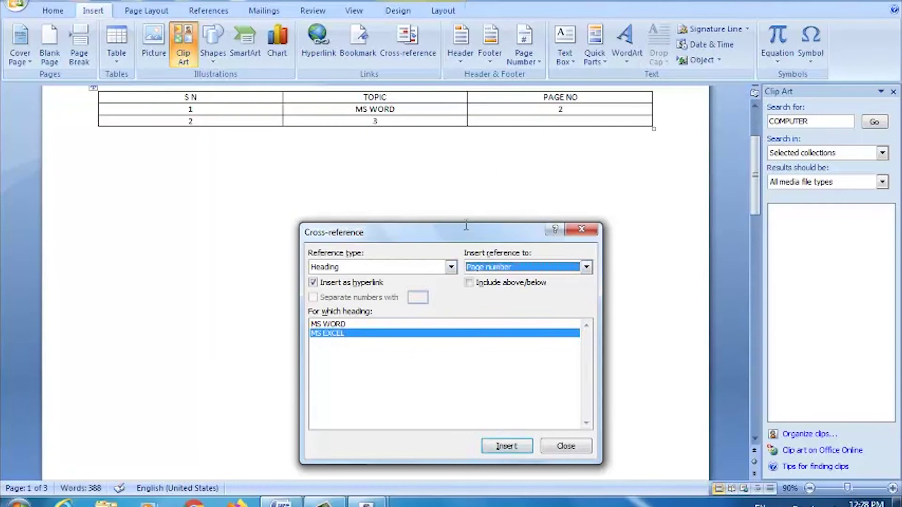
double_click(395, 124)
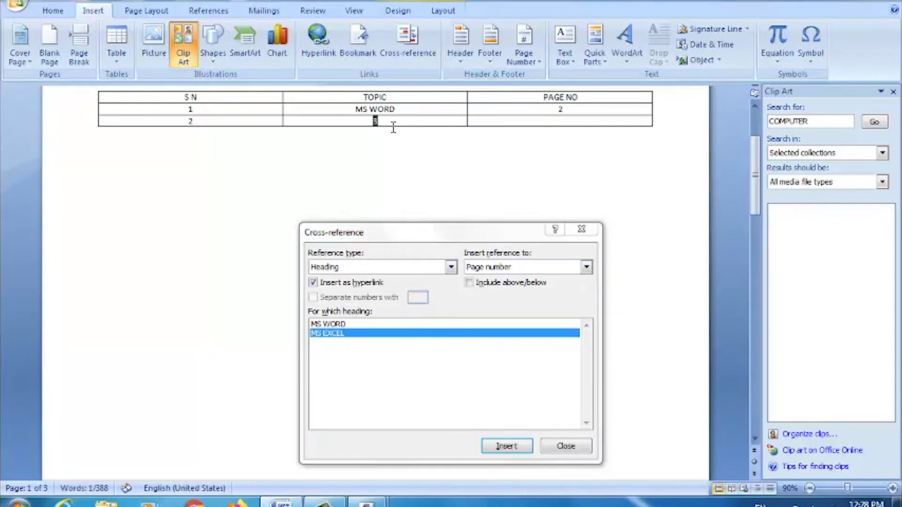
key("Delete")
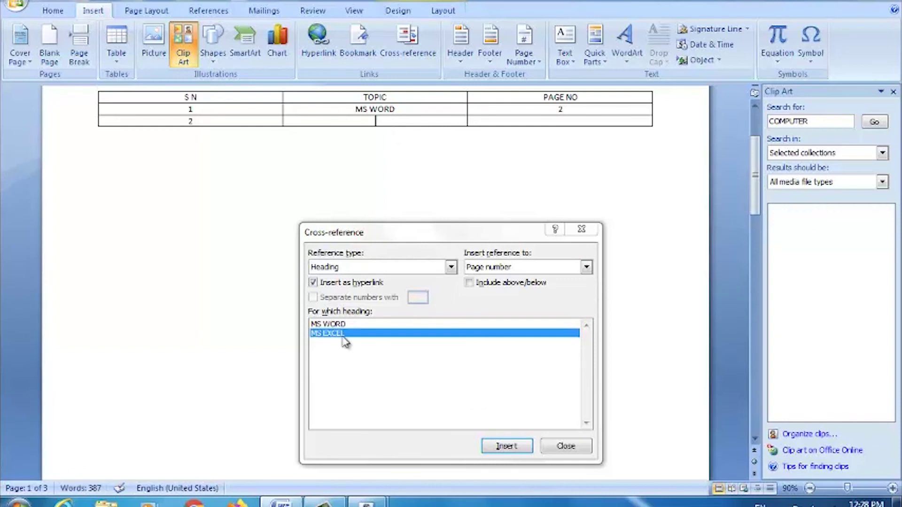
left_click(587, 267)
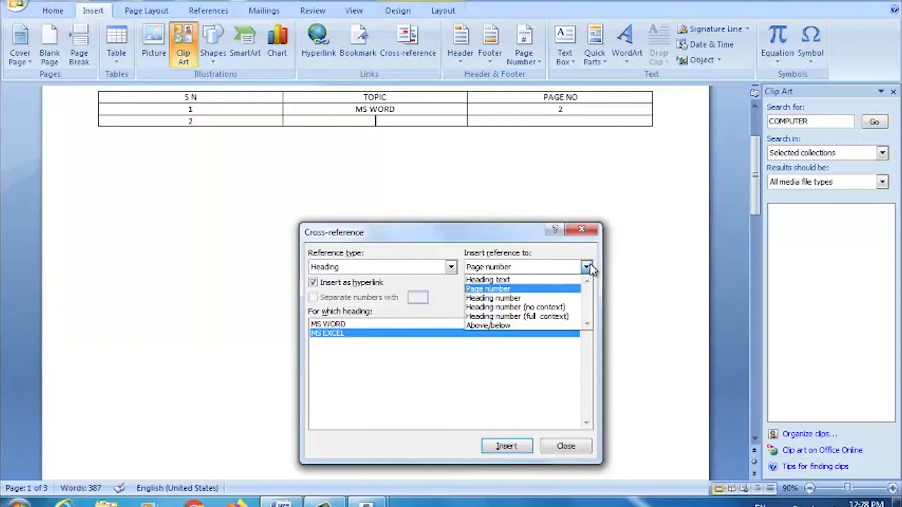
left_click(517, 280)
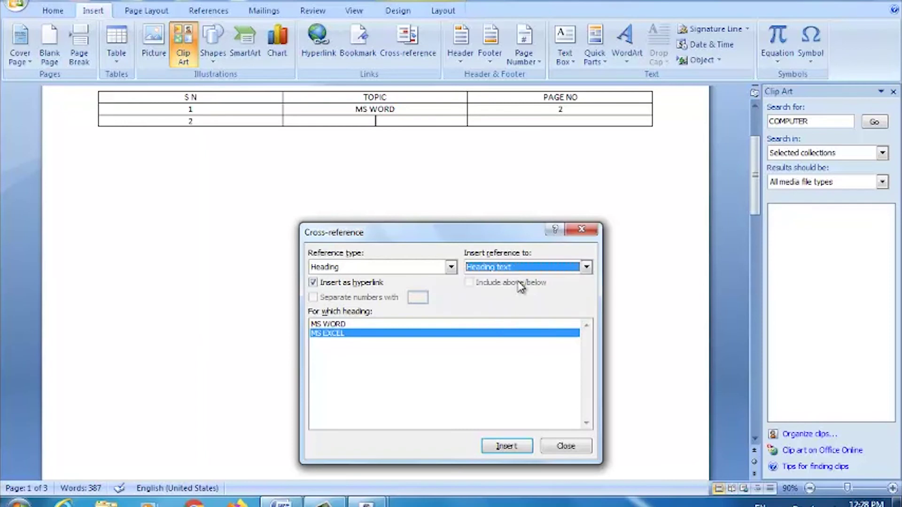
left_click(508, 448)
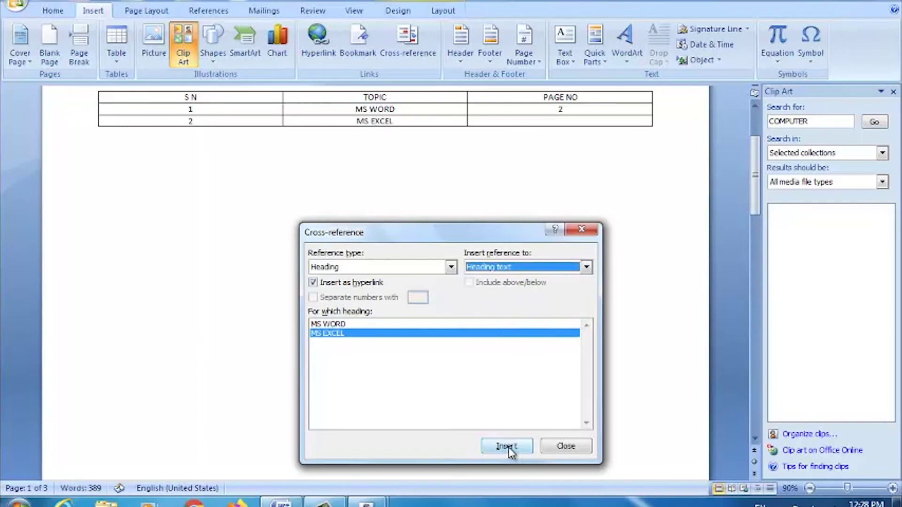
- Add the MS EXCEL page-number cross-reference in its PAGE NO cell and close the dialog
left_click(557, 121)
left_click(555, 123)
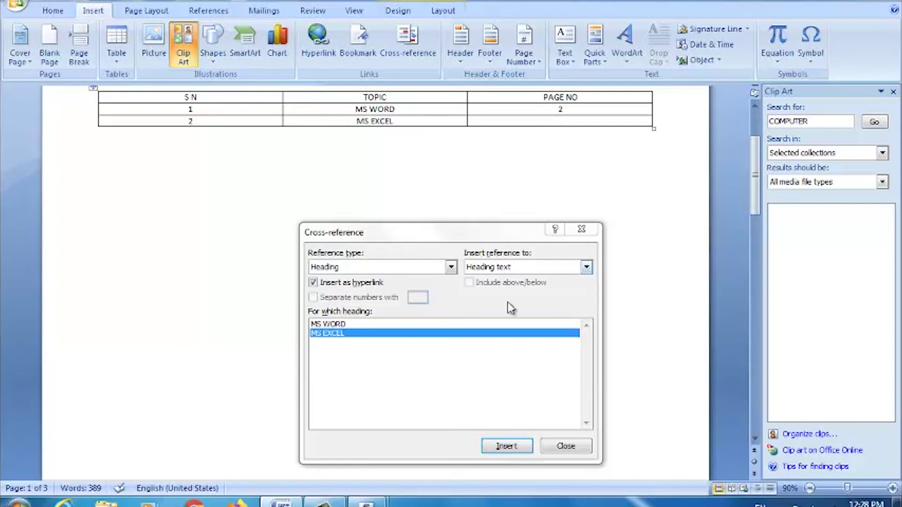
left_click(517, 266)
left_click(511, 289)
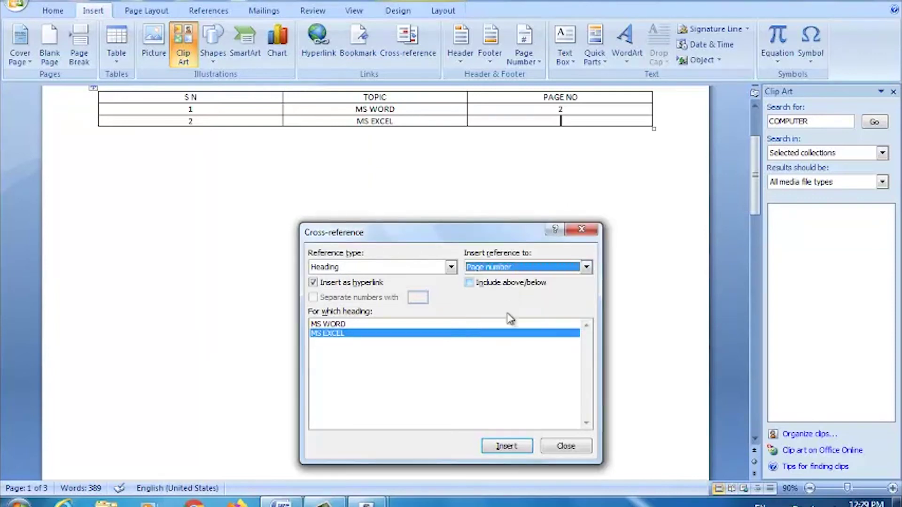
left_click(506, 447)
left_click(581, 230)
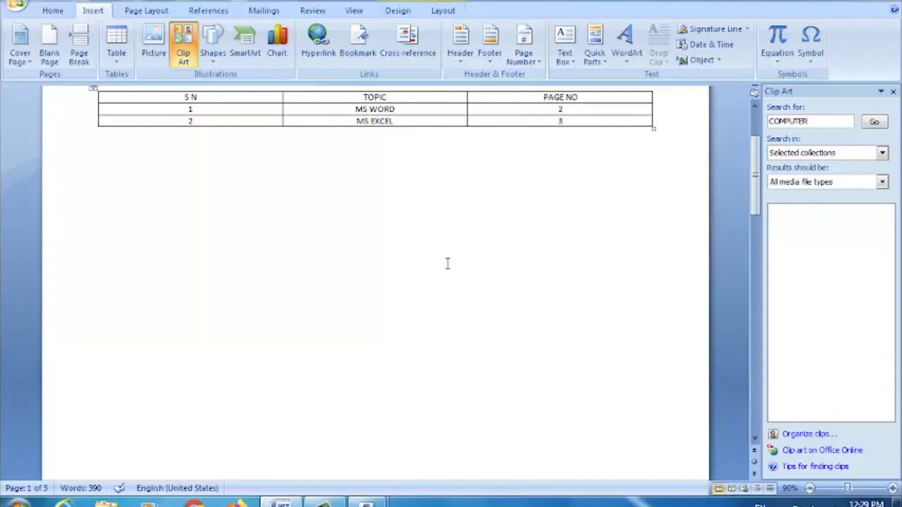
- Follow the MS WORD and MS EXCEL links to confirm they jump to their headings
scroll(436, 268, "up", 5)
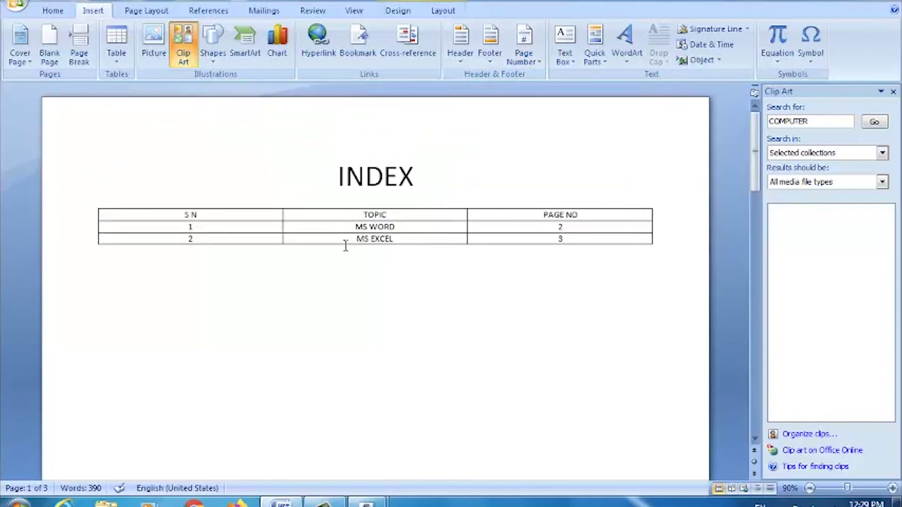
mouse_move(375, 109)
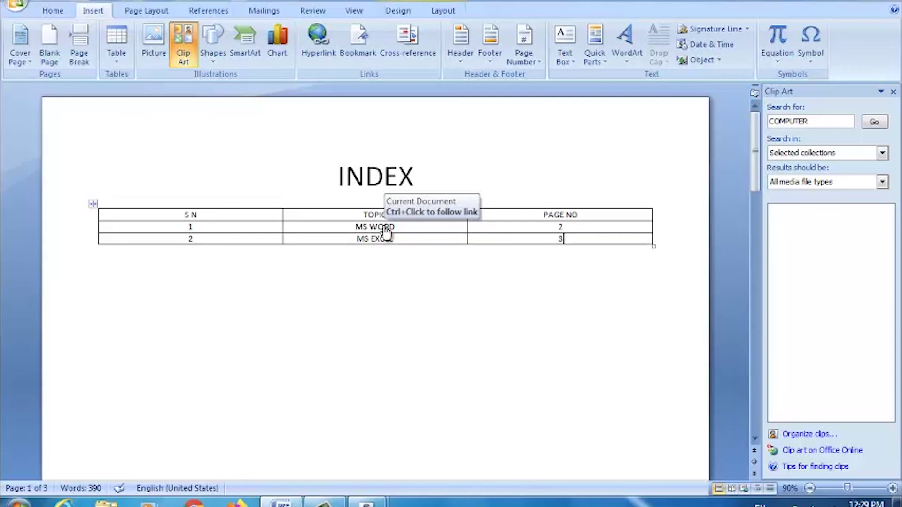
left_click(386, 230, "ctrl")
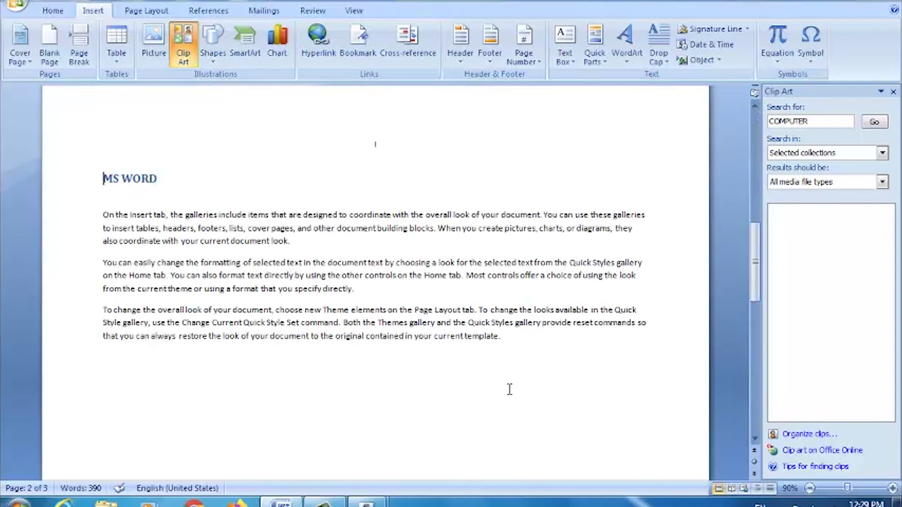
scroll(509, 388, "up", 5)
scroll(507, 387, "up", 10)
scroll(506, 387, "up", 3)
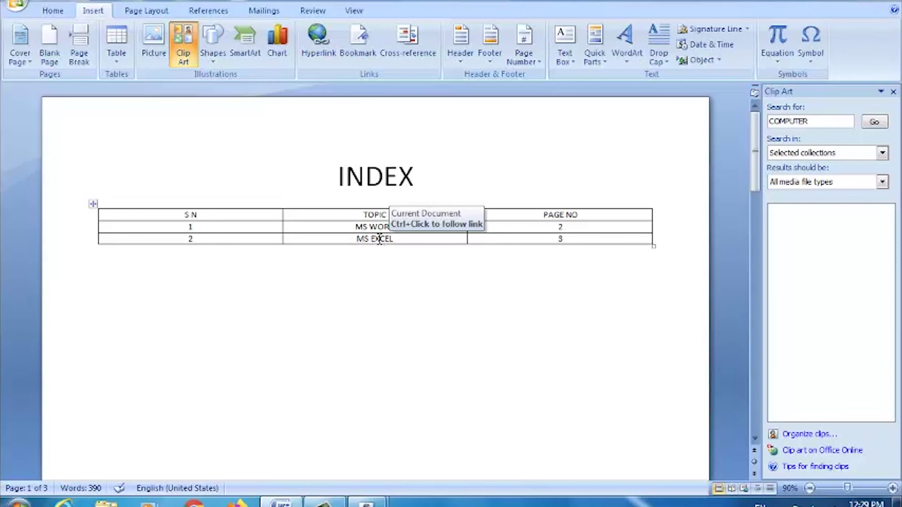
left_click(379, 244, "ctrl")
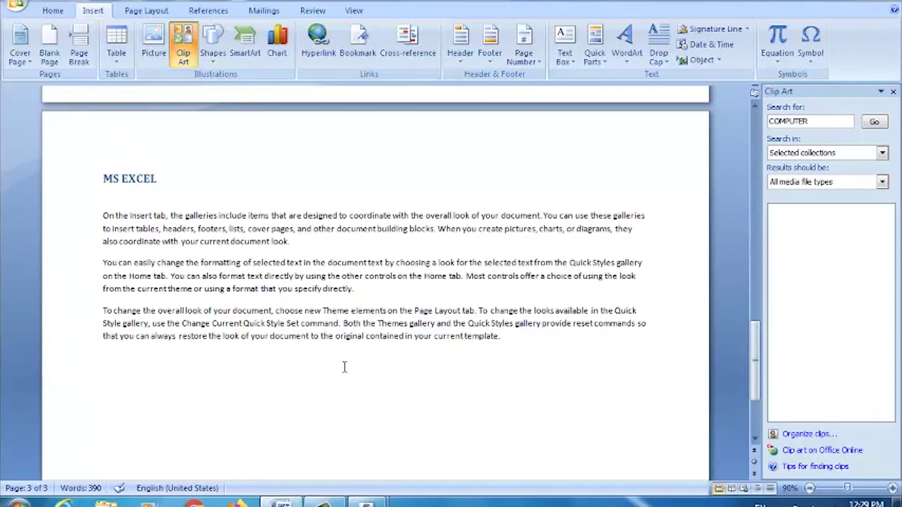
scroll(366, 393, "up", 5)
scroll(375, 394, "up", 10)
scroll(375, 393, "up", 10)
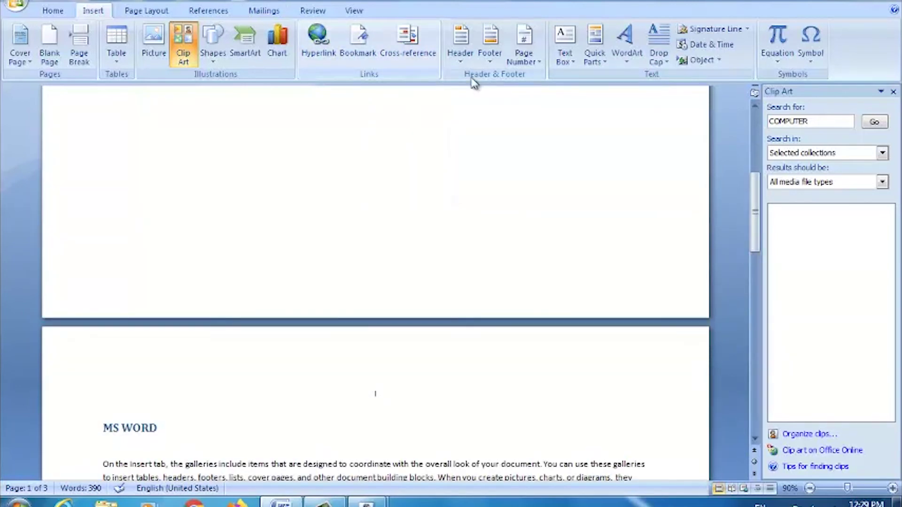
scroll(463, 75, "up", 1)
- Scroll back to the index table and bring up the Insert ribbon
left_click(92, 10)
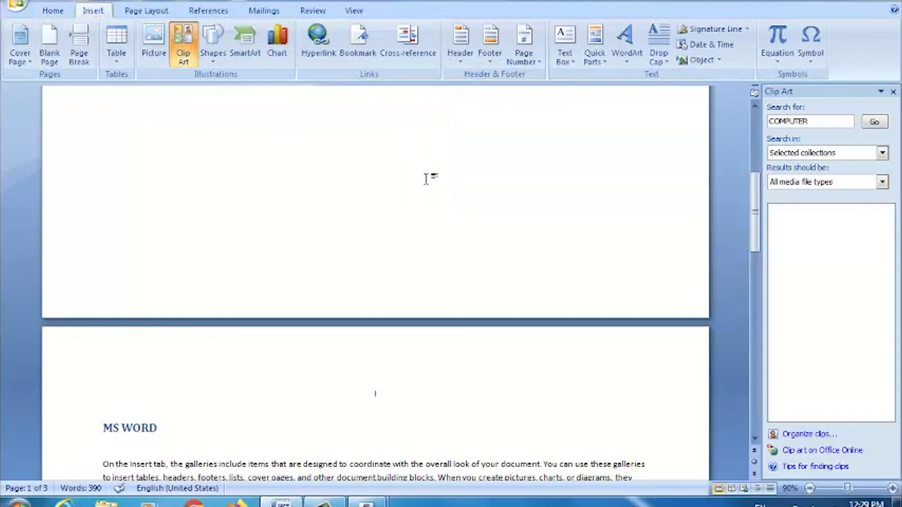
scroll(427, 178, "up", 8)
scroll(463, 80, "up", 1)
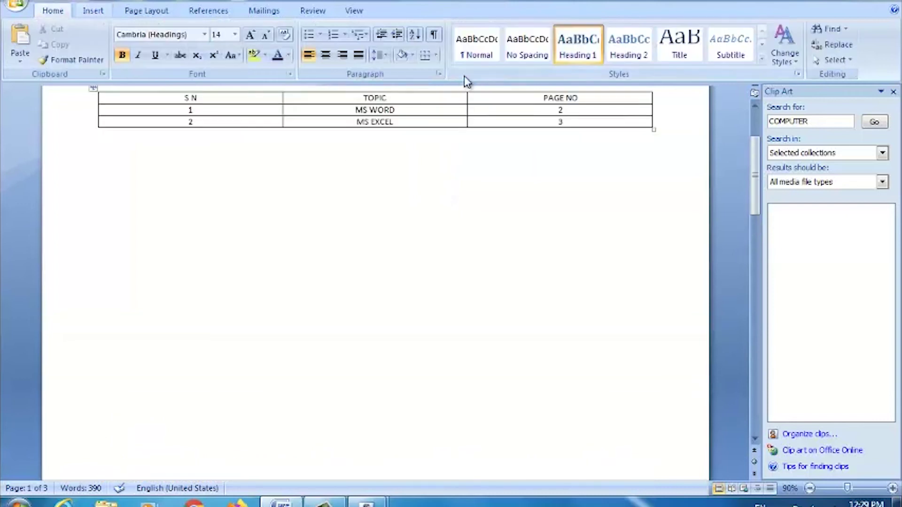
left_click(109, 11)
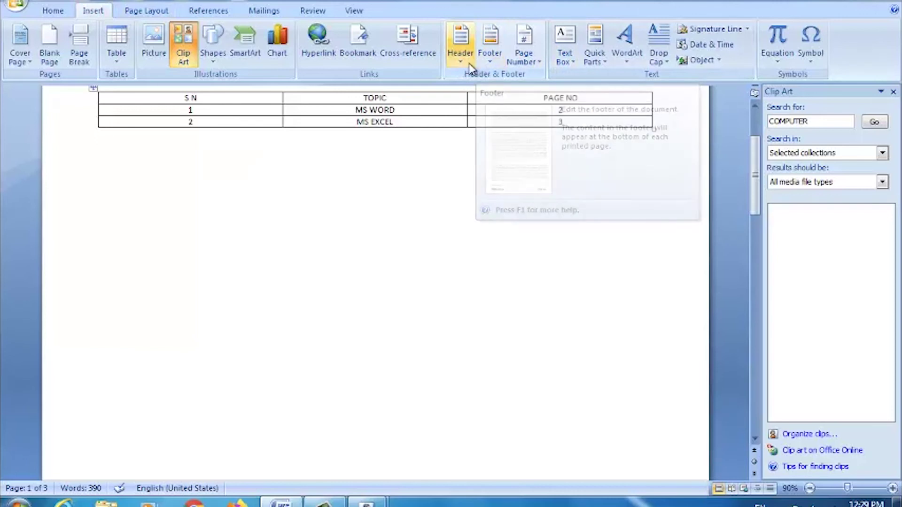
scroll(461, 66, "up", 1)
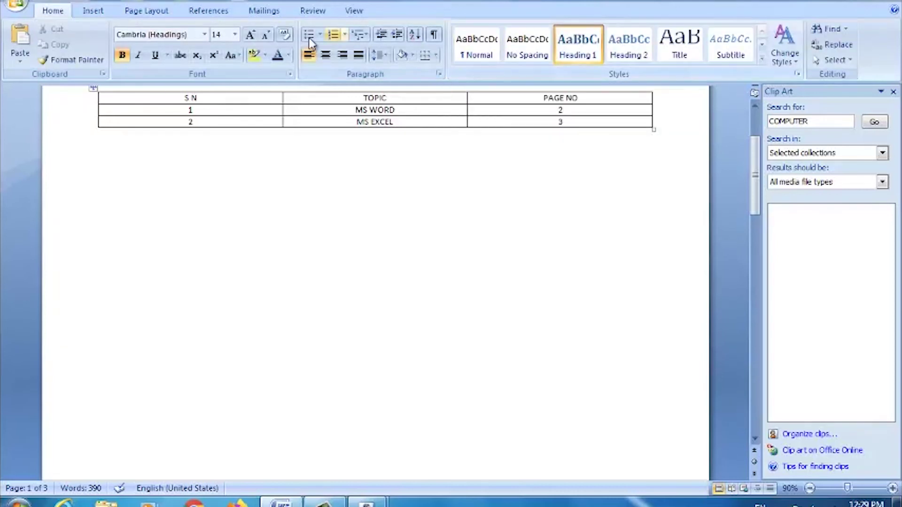
left_click(93, 11)
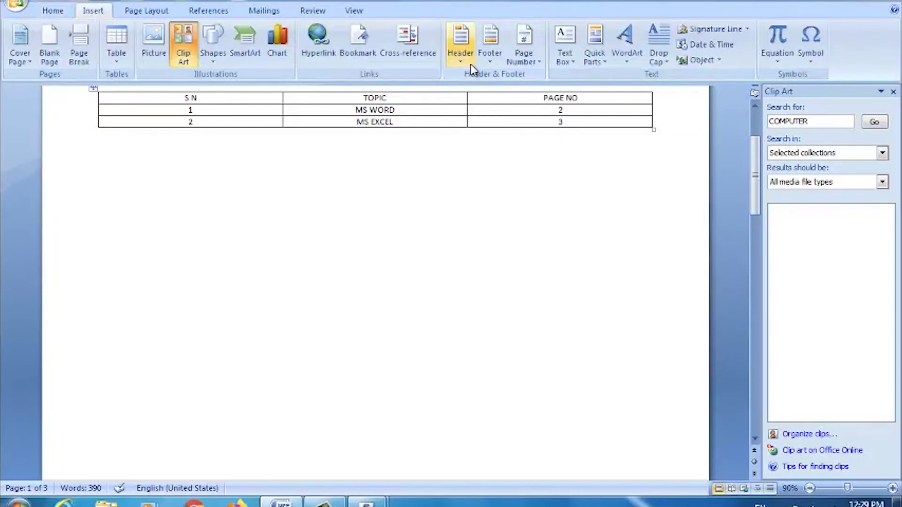
- Add a Blank header reading COMPUTER NOTES and return to the document body
left_click(464, 62)
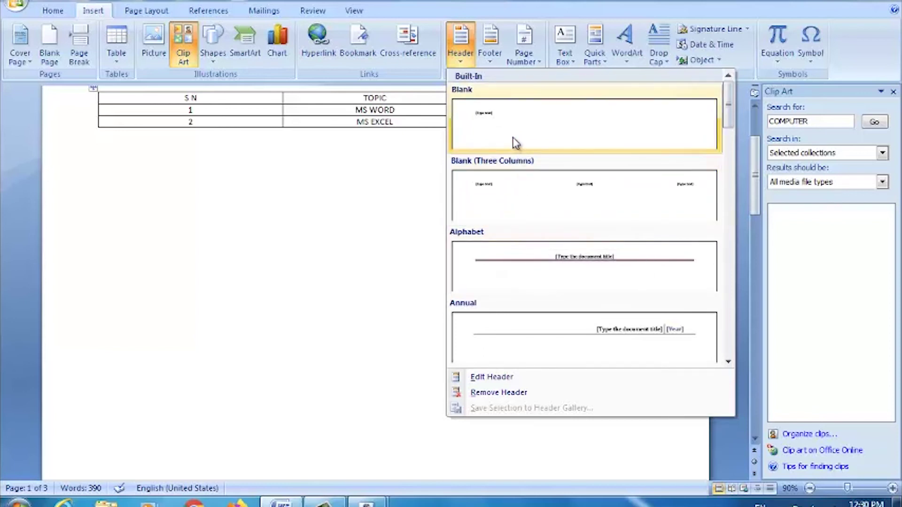
left_click(520, 380)
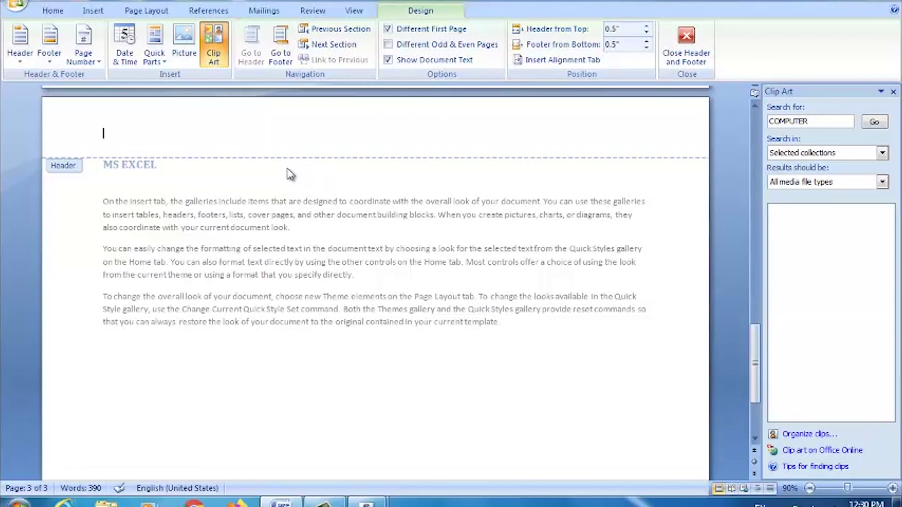
type("COMPUTER NOTES")
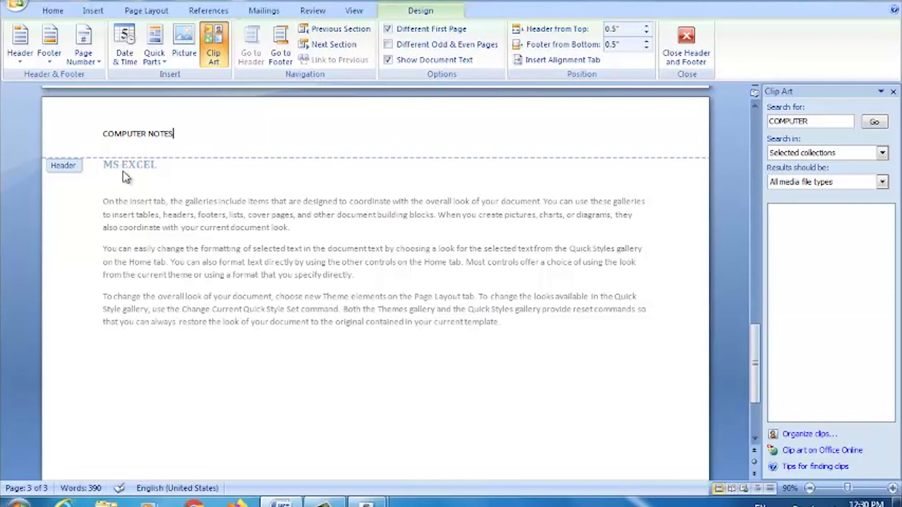
double_click(303, 351)
scroll(207, 234, "down", 3)
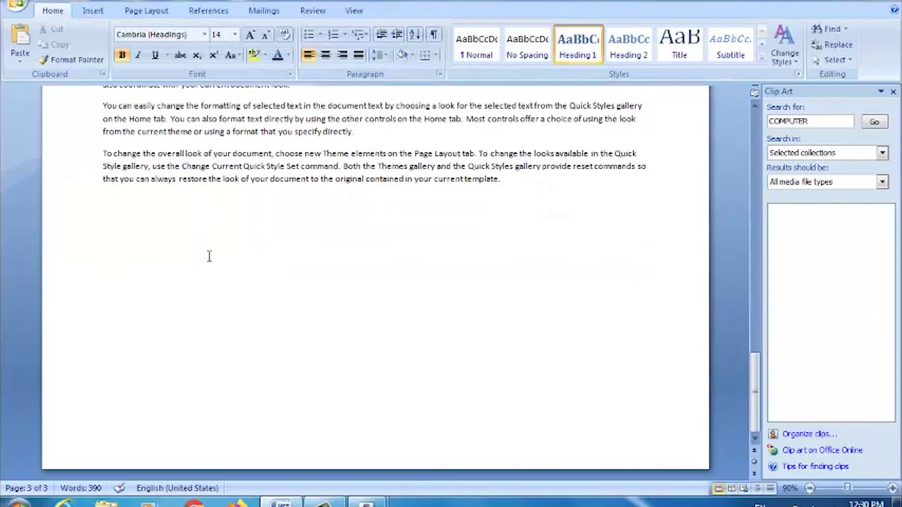
scroll(254, 263, "up", 5)
- Add new pages after the MS EXCEL section with Ctrl+Enter, typing filler lines on each
left_click(539, 408)
key("ctrl+Return")
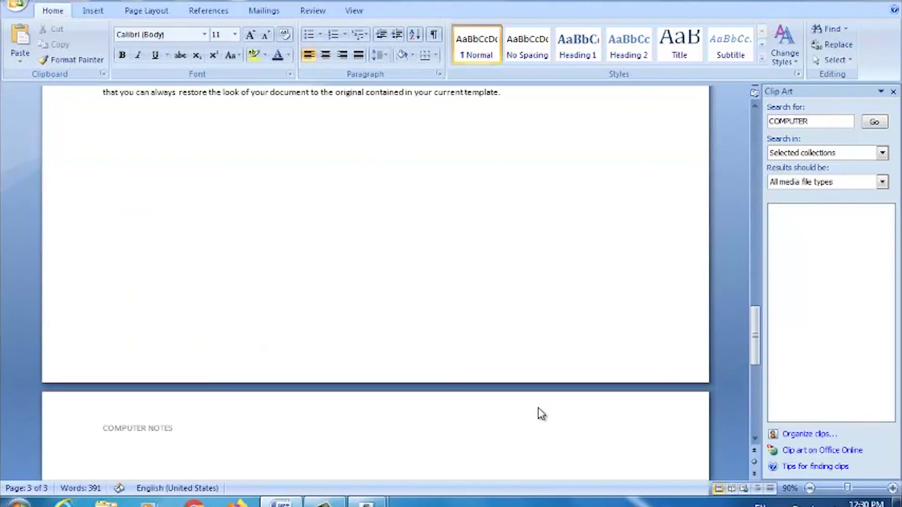
type("FDIPOBJUDI,O")
key("Return")
type("DG;LG")
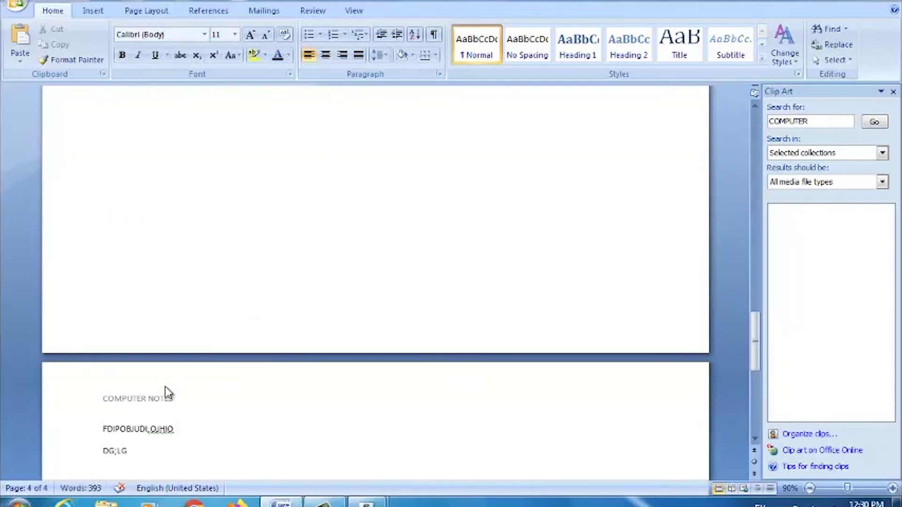
key("ctrl+z")
type("CIOVJFOONFD[NJFP[")
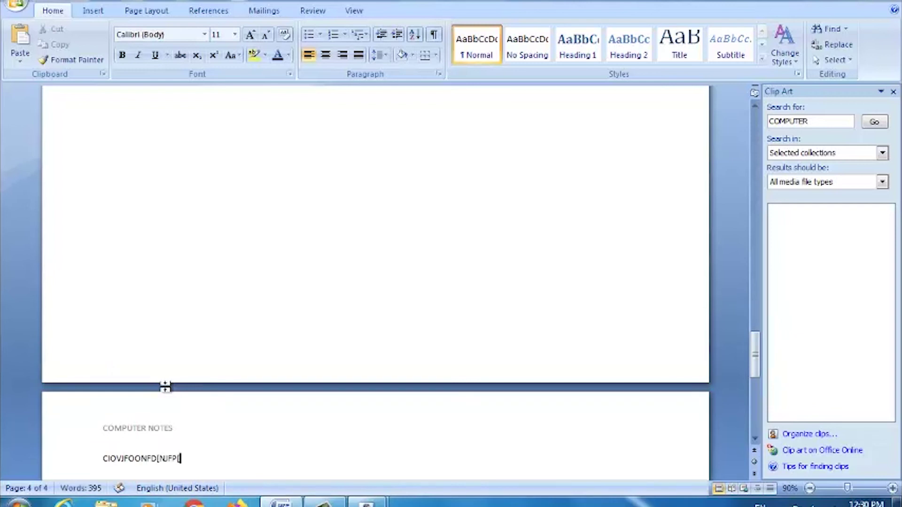
key("ctrl+Return")
type("FPOCJNO[DFJKH[OJGKO[OP")
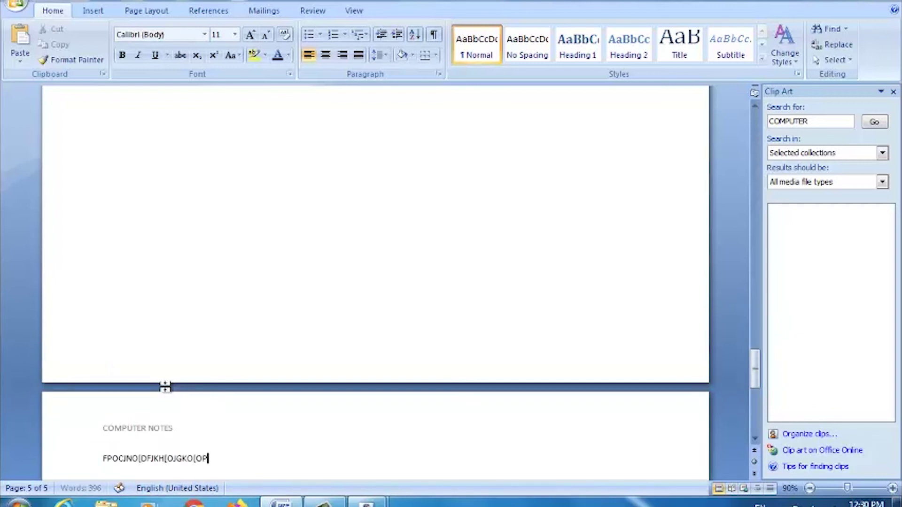
- Scroll back up through the pages and bring up the Insert ribbon
scroll(168, 395, "up", 5)
scroll(131, 413, "up", 5)
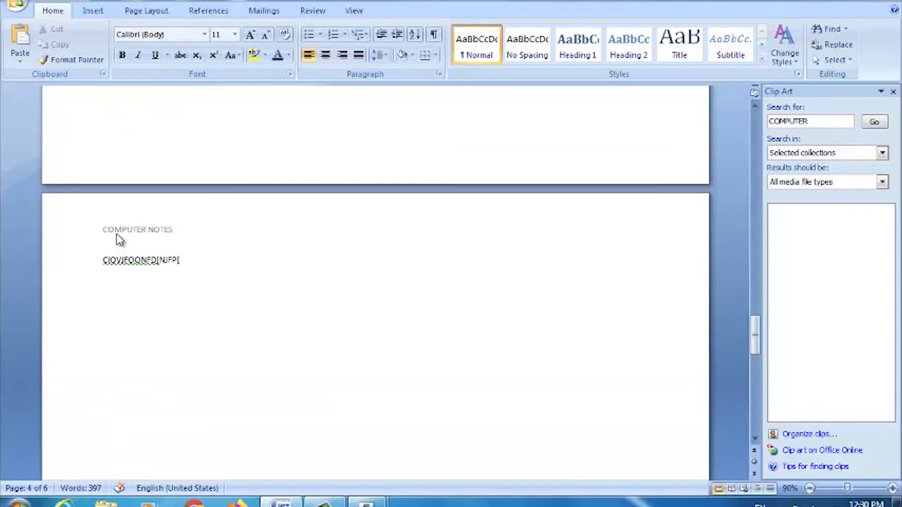
scroll(141, 230, "up", 3)
scroll(174, 218, "up", 6)
scroll(136, 188, "up", 6)
scroll(131, 183, "up", 3)
scroll(162, 193, "up", 5)
scroll(176, 177, "up", 5)
scroll(176, 173, "up", 6)
scroll(175, 172, "up", 5)
scroll(183, 197, "up", 5)
scroll(190, 216, "down", 1)
scroll(225, 188, "up", 5)
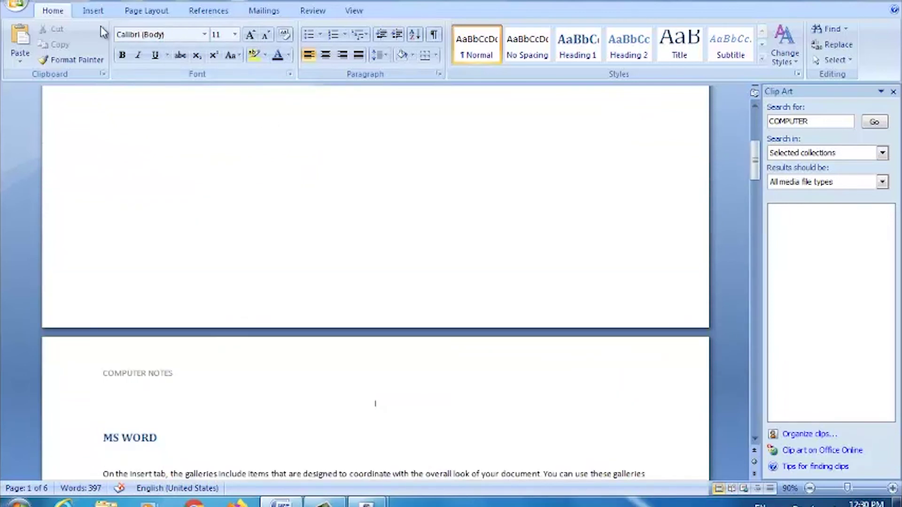
left_click(93, 10)
- Add a plain footer containing the author's name, dismissing the colour-scheme prompt
left_click(461, 57)
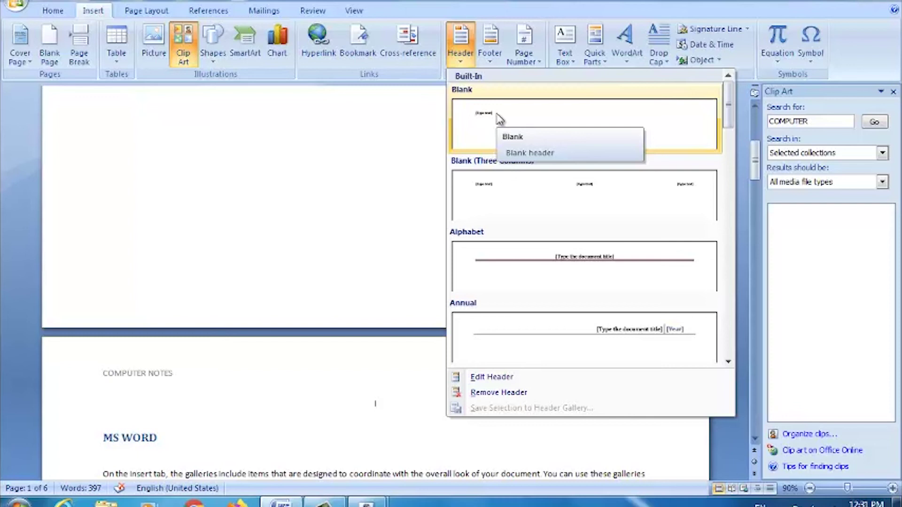
left_click(488, 63)
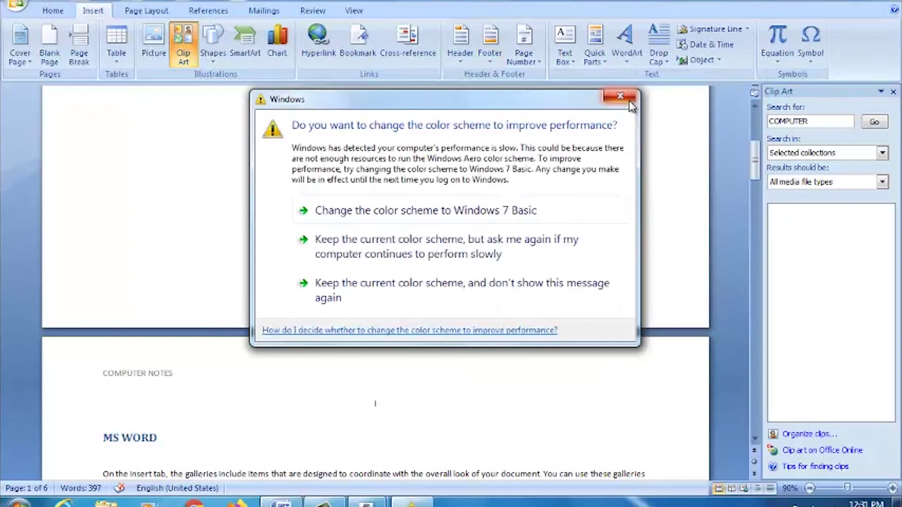
left_click(631, 97)
left_click(497, 60)
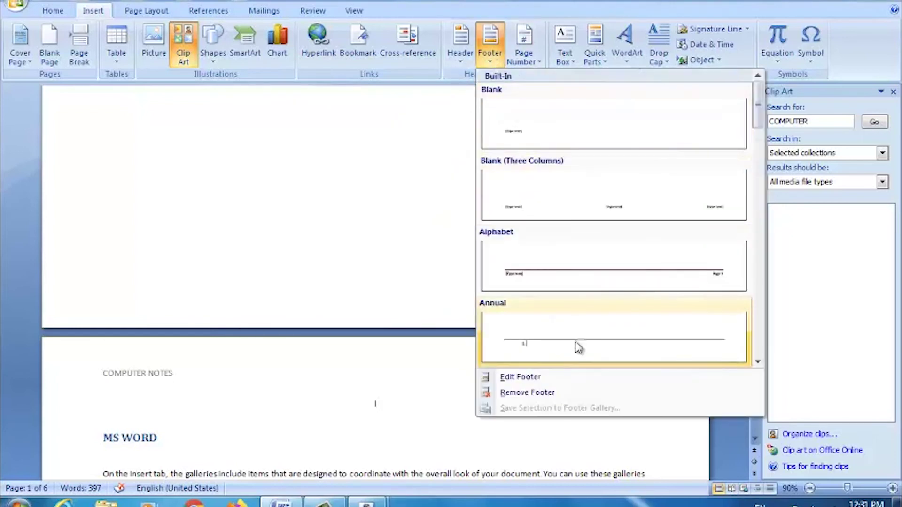
left_click(542, 378)
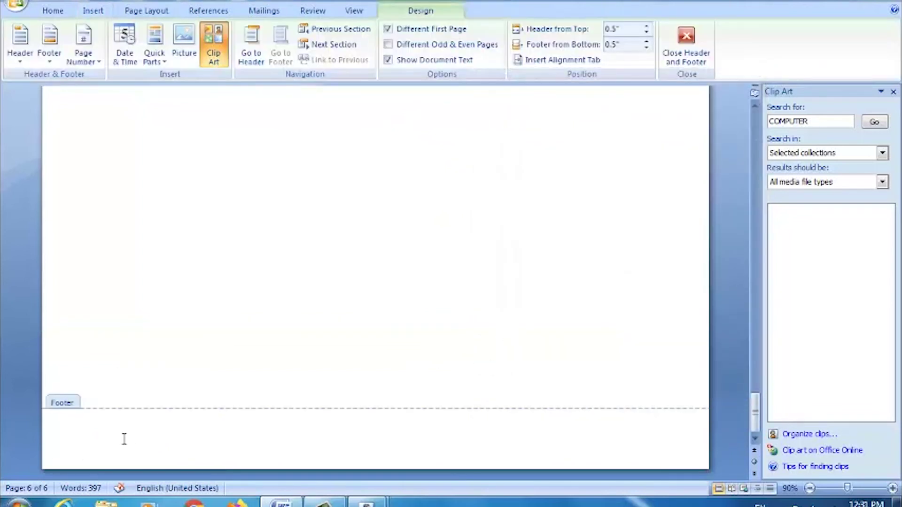
type("HIMANSHU")
double_click(205, 254)
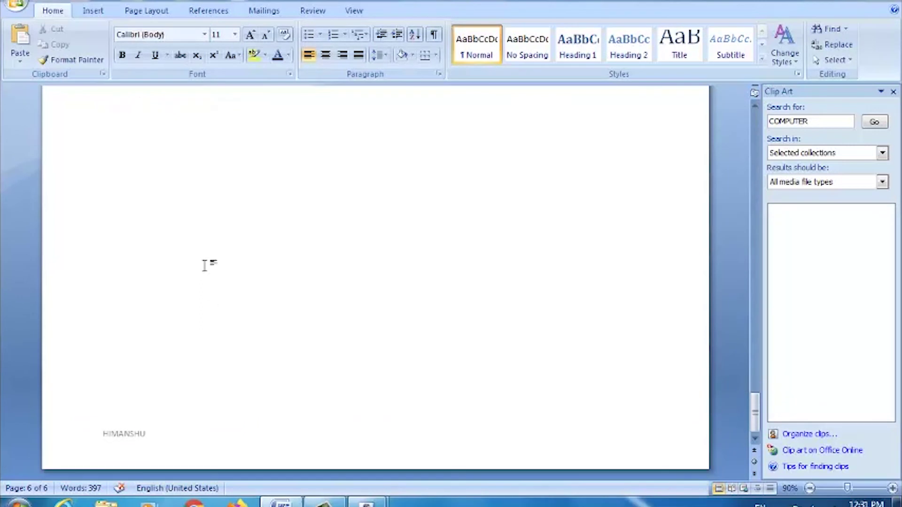
- Scroll through the pages to check the name footer, then return to the Insert ribbon
scroll(115, 451, "up", 3)
scroll(165, 358, "up", 4)
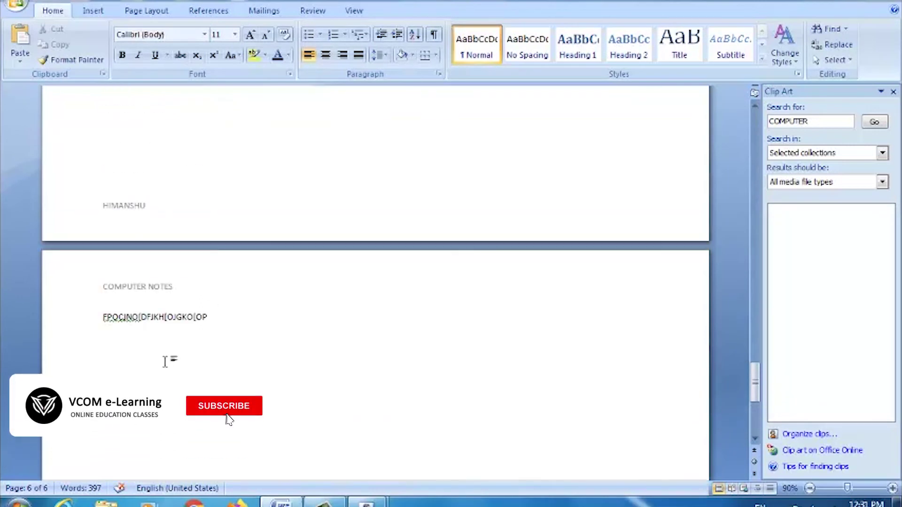
scroll(120, 211, "up", 1)
scroll(121, 220, "up", 5)
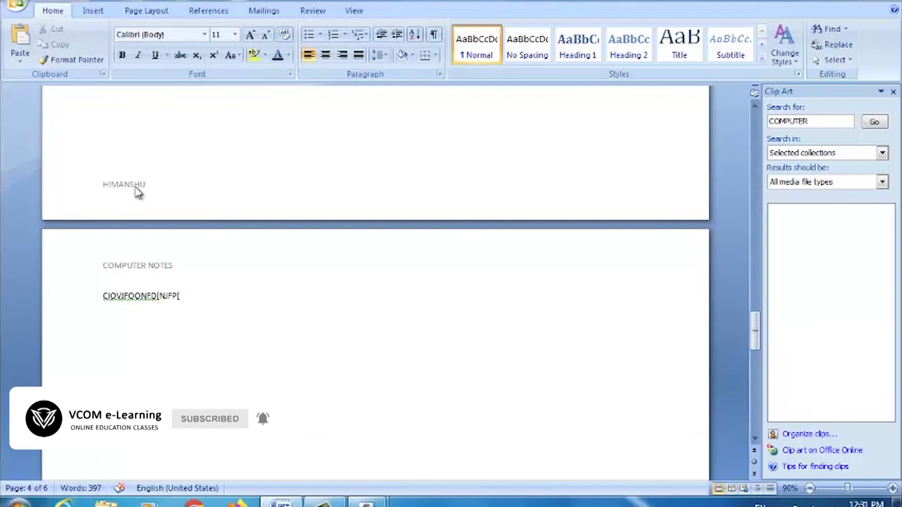
scroll(198, 187, "up", 5)
scroll(198, 186, "up", 15)
scroll(197, 187, "up", 7)
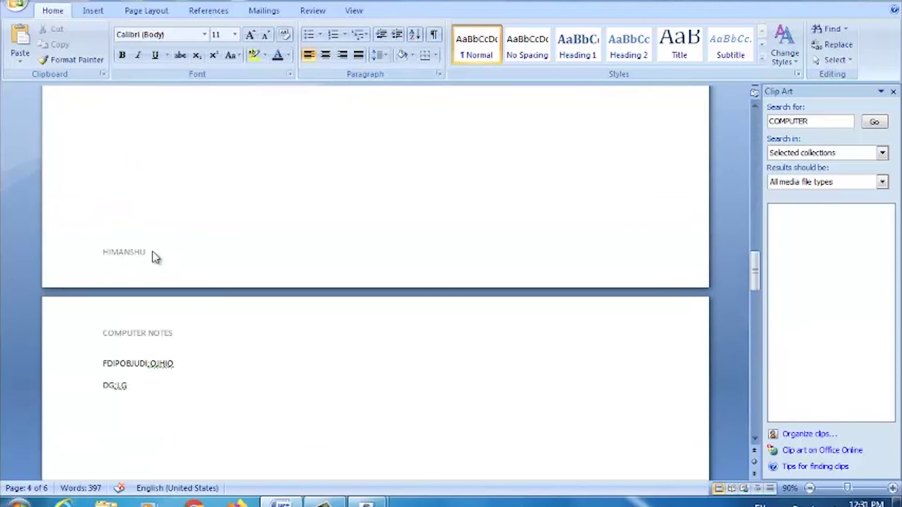
scroll(137, 268, "up", 8)
scroll(133, 263, "up", 10)
scroll(139, 329, "up", 1)
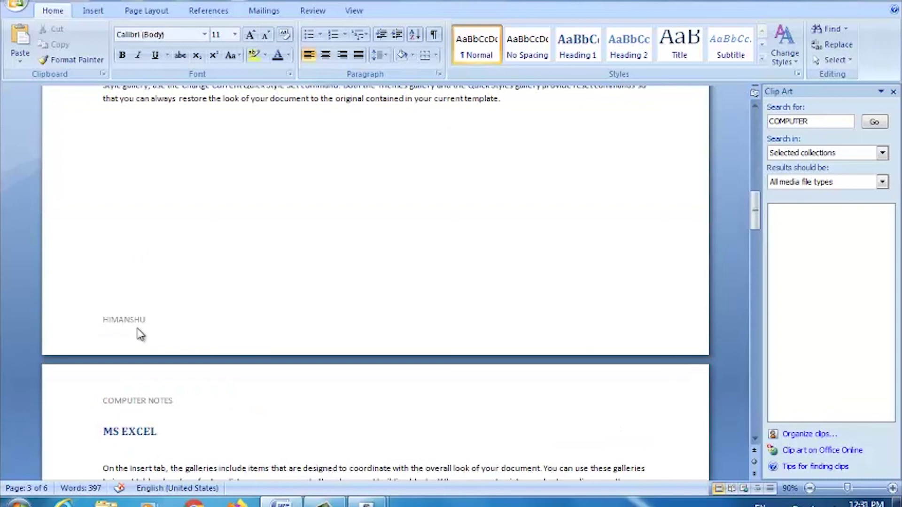
scroll(174, 321, "up", 20)
scroll(150, 310, "up", 6)
scroll(132, 301, "up", 3)
scroll(161, 302, "down", 4)
scroll(221, 282, "down", 12)
scroll(263, 188, "down", 18)
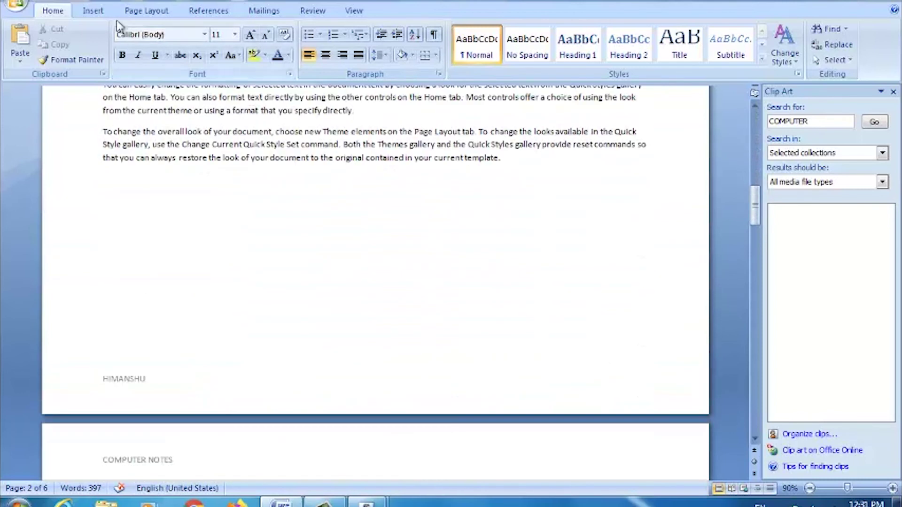
left_click(92, 10)
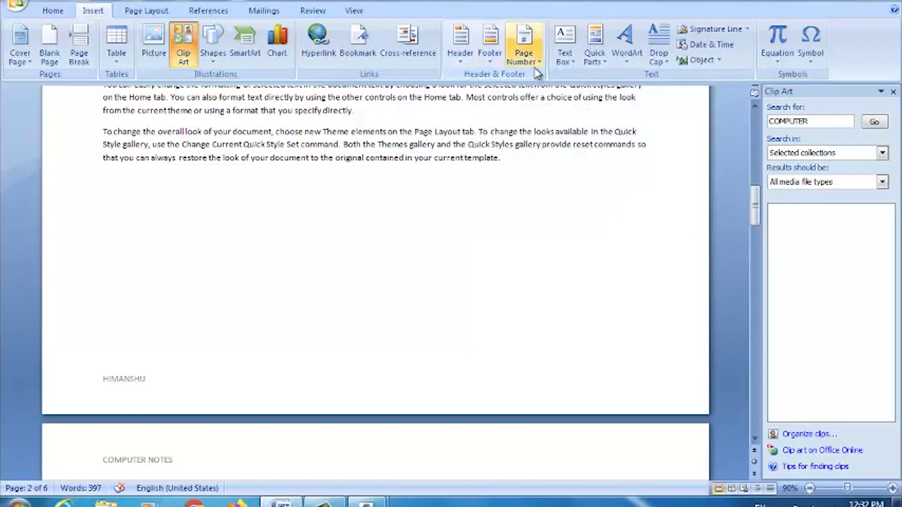
- Add a plain centred page number at the top of the pages
scroll(577, 217, "up", 10)
scroll(577, 218, "up", 10)
scroll(576, 219, "down", 10)
scroll(539, 302, "down", 5)
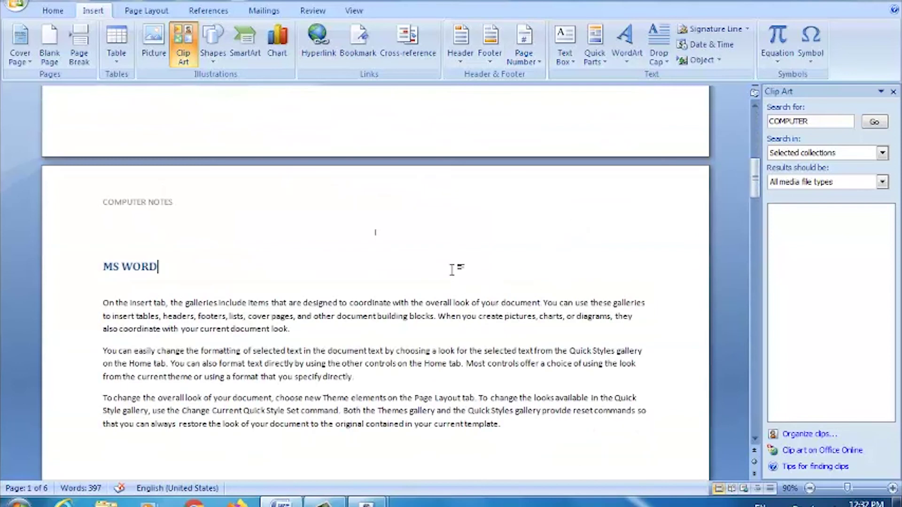
scroll(496, 270, "down", 5)
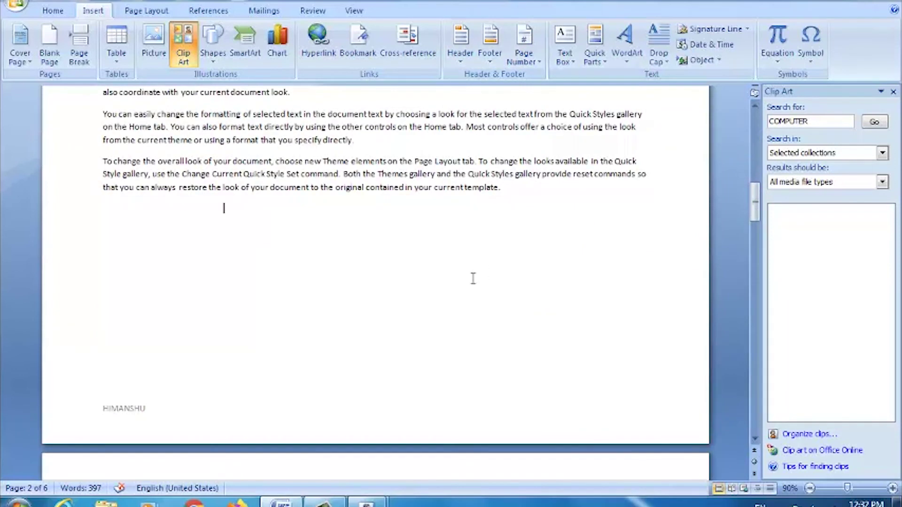
left_click(524, 44)
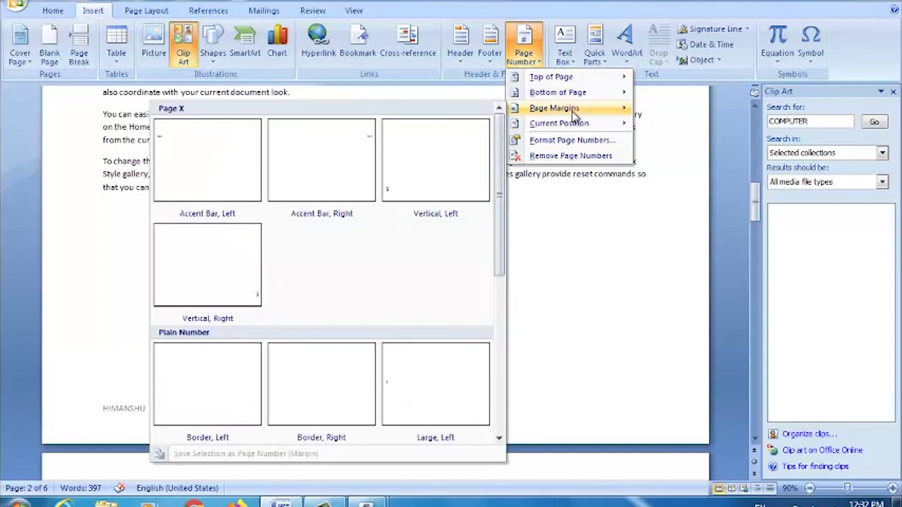
mouse_move(551, 77)
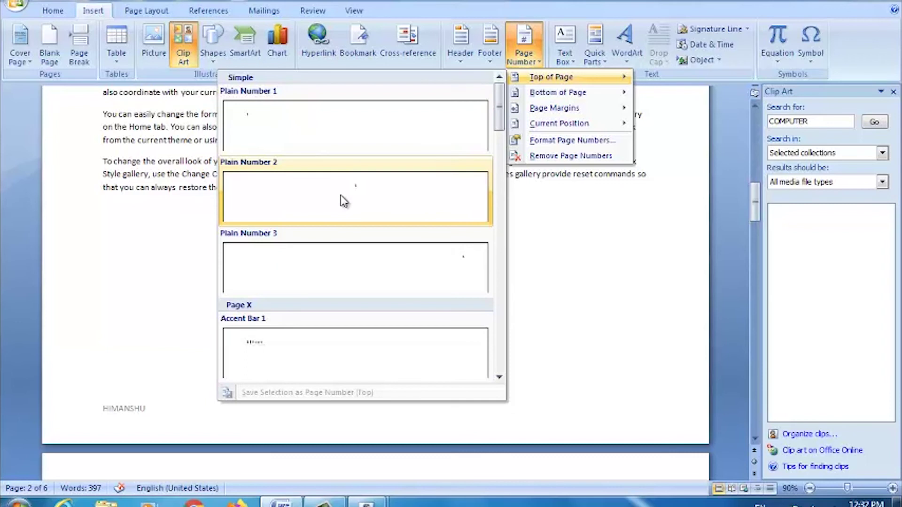
left_click(343, 201)
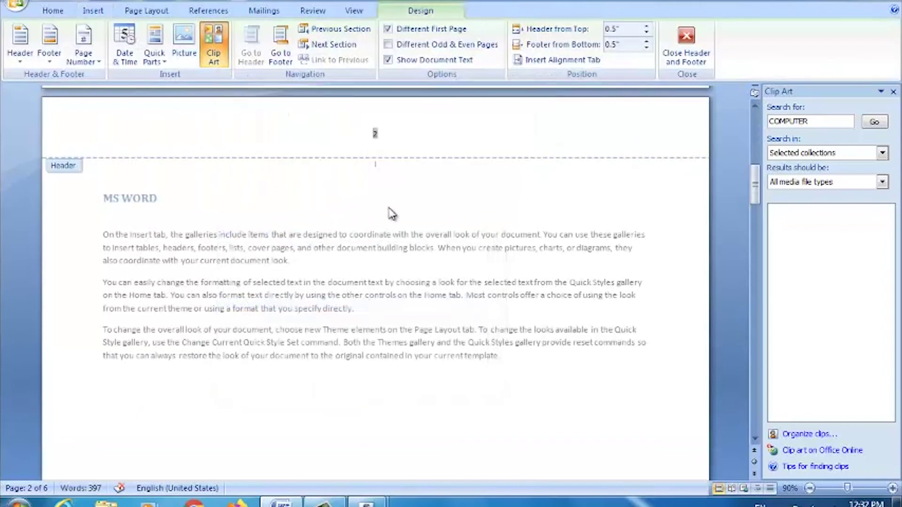
double_click(390, 203)
- Add a new filler line below the existing text on page 6
scroll(387, 196, "up", 5)
scroll(387, 196, "up", 5)
scroll(388, 193, "up", 2)
scroll(451, 221, "down", 10)
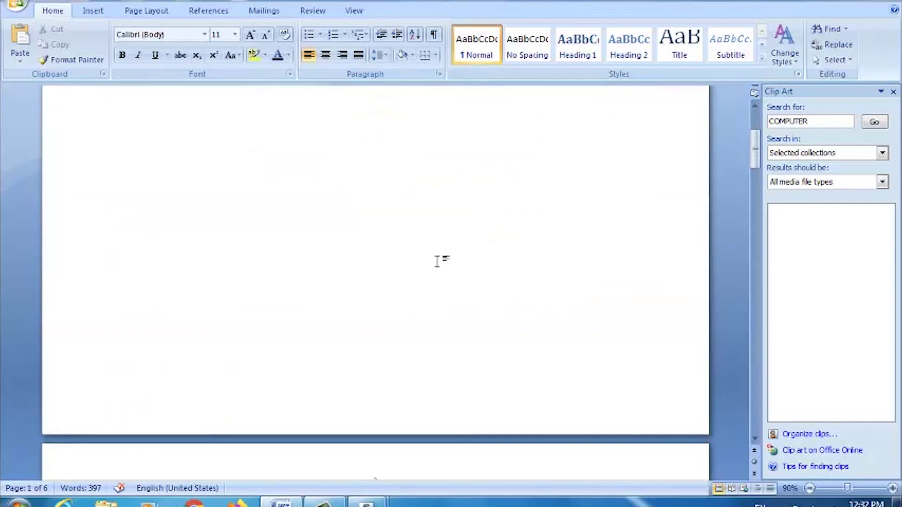
scroll(423, 277, "down", 5)
scroll(381, 264, "down", 10)
scroll(414, 356, "down", 7)
scroll(372, 322, "down", 7)
scroll(390, 352, "down", 7)
scroll(393, 433, "down", 1)
scroll(394, 423, "down", 10)
scroll(396, 416, "down", 12)
scroll(372, 308, "down", 8)
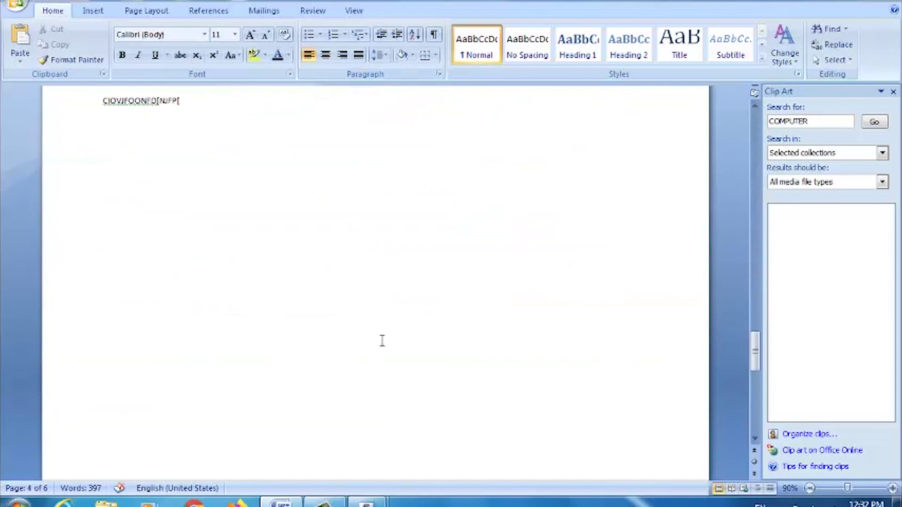
scroll(382, 340, "down", 7)
scroll(391, 371, "down", 7)
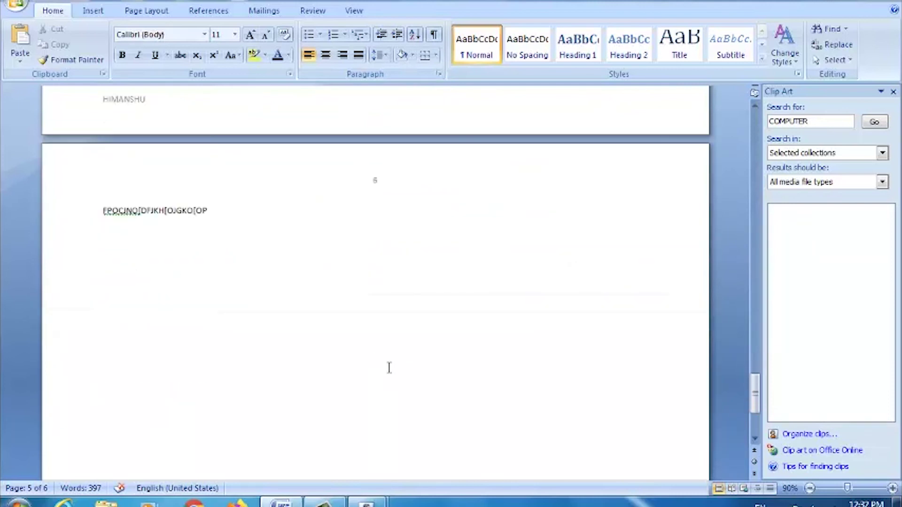
scroll(390, 366, "down", 6)
scroll(376, 362, "down", 10)
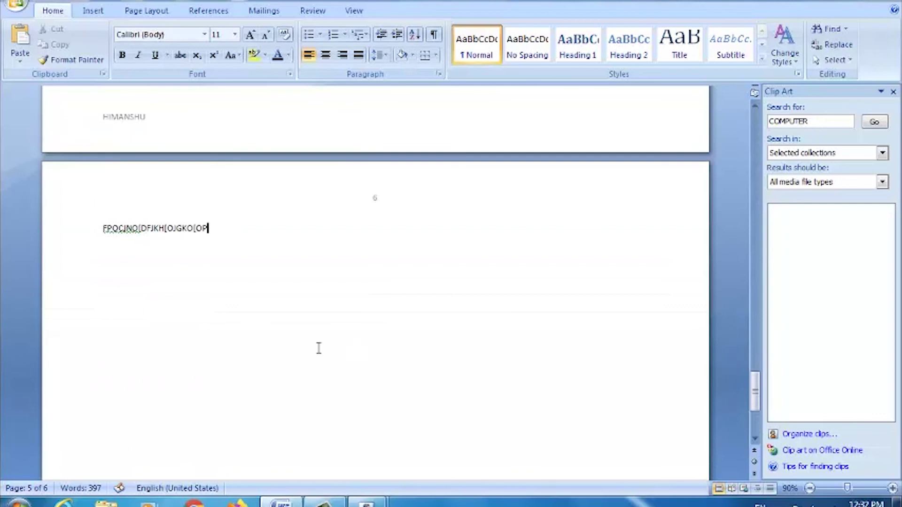
key("Return")
type("VKONKDFOP'[KM")
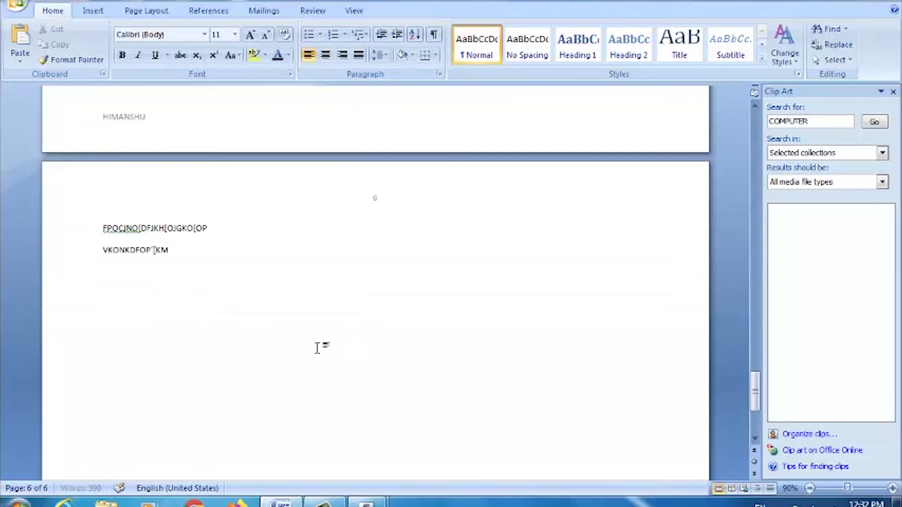
- Break to a new page 7, type two filler lines, then break to page 8
key("ctrl+Return")
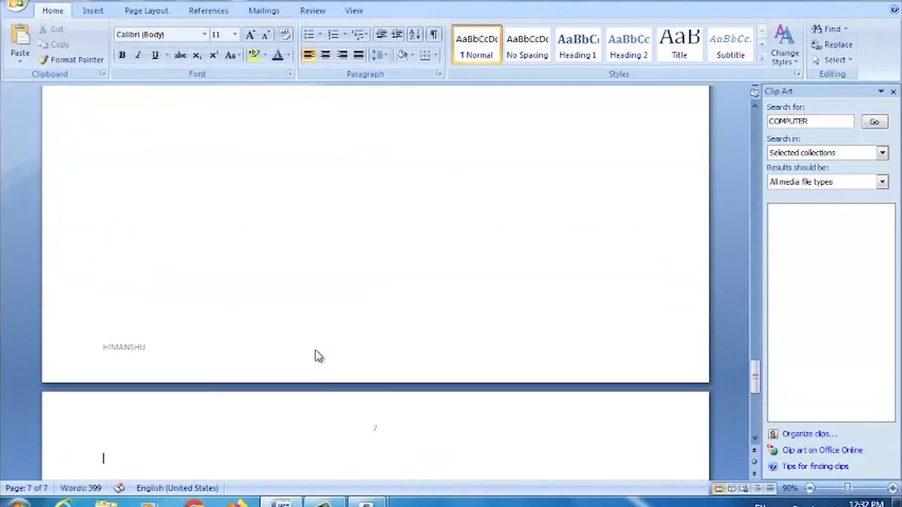
scroll(335, 369, "down", 3)
type("K,FJQ,FDKPOF[G")
key("Return")
type("FG")
key("ctrl+Return")
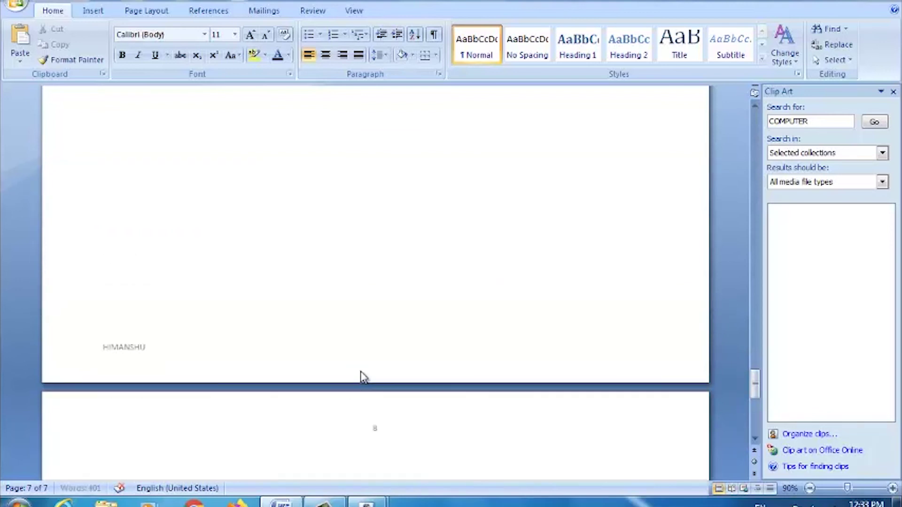
- Insert a Simple Text Box on page 8
type("GMHG,HK")
left_click(93, 10)
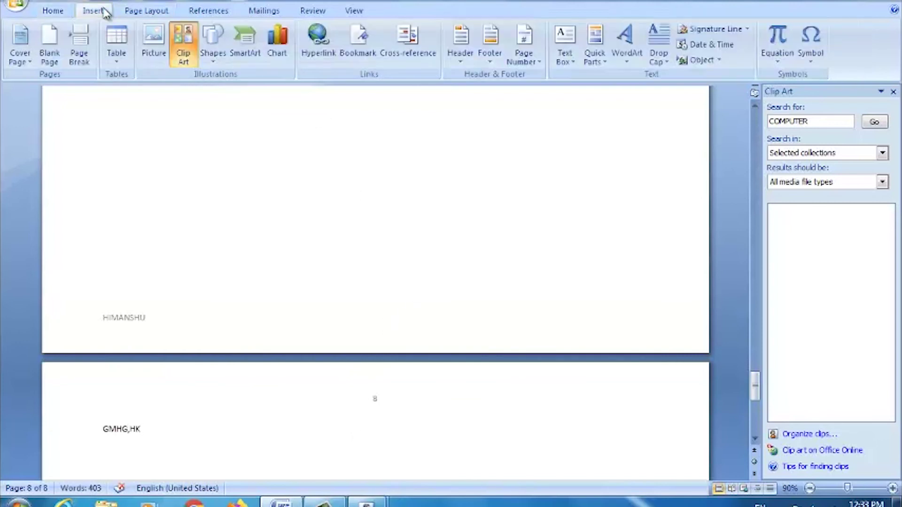
left_click(540, 62)
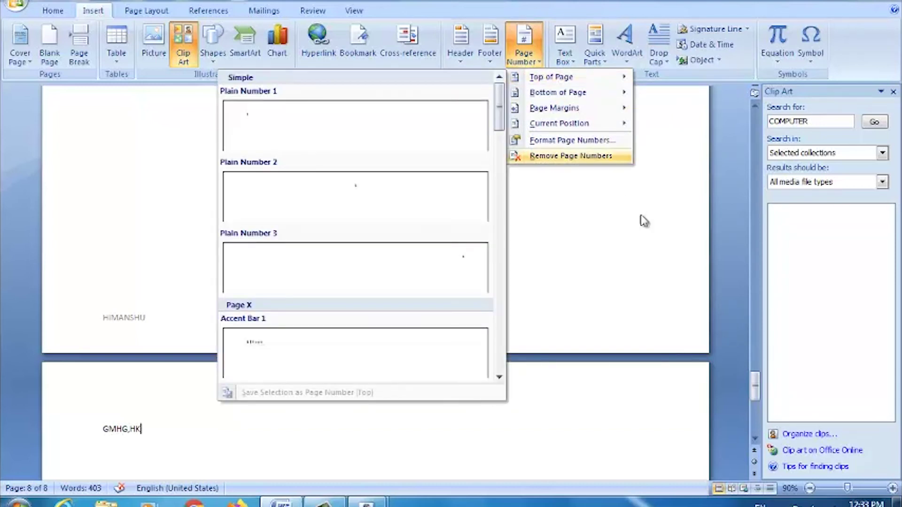
left_click(571, 156)
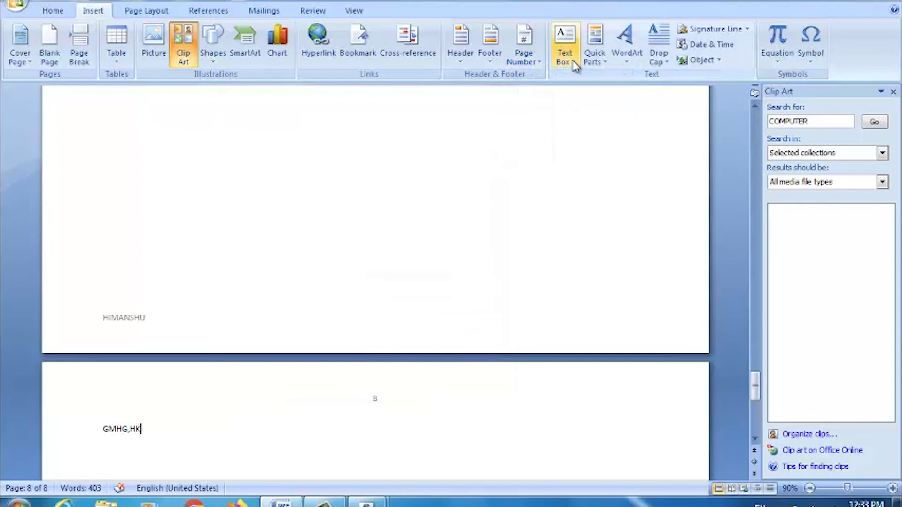
left_click(574, 67)
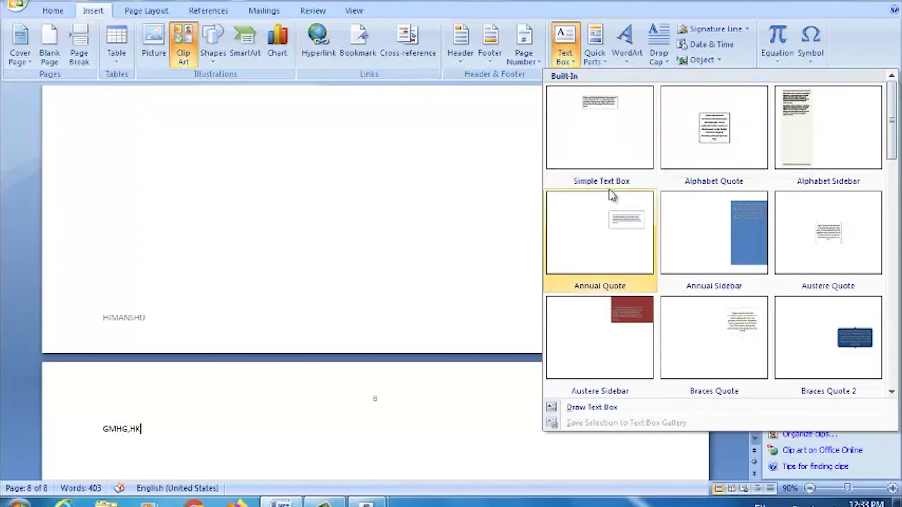
left_click(606, 148)
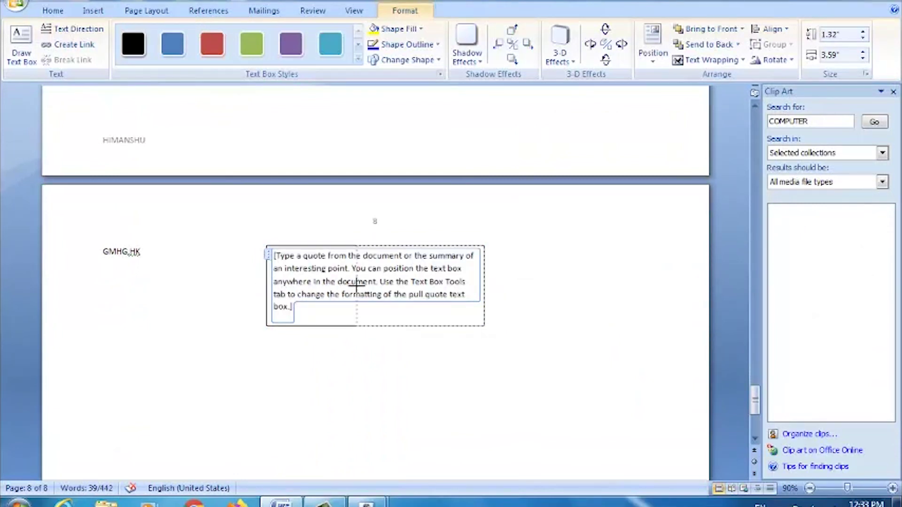
- Narrow the text box and move it to the right side of page 8
left_click_drag(261, 286, 354, 286)
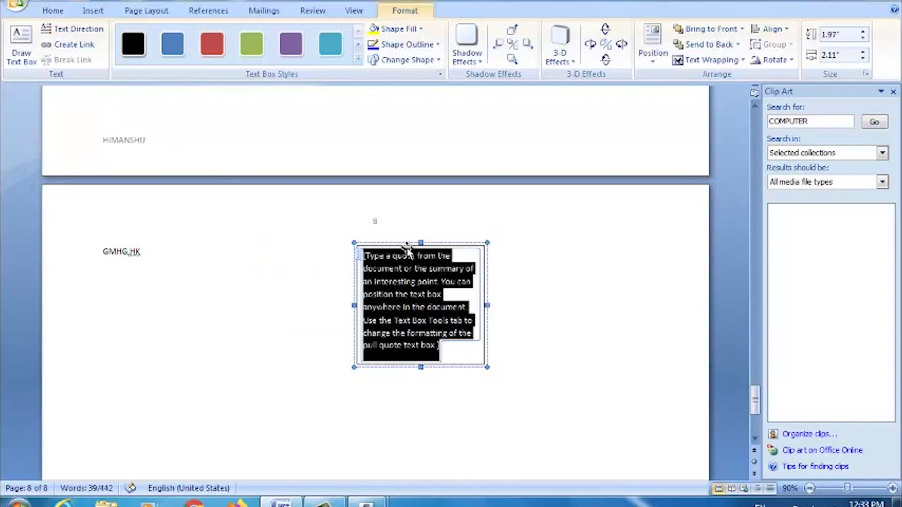
left_click_drag(408, 243, 620, 236)
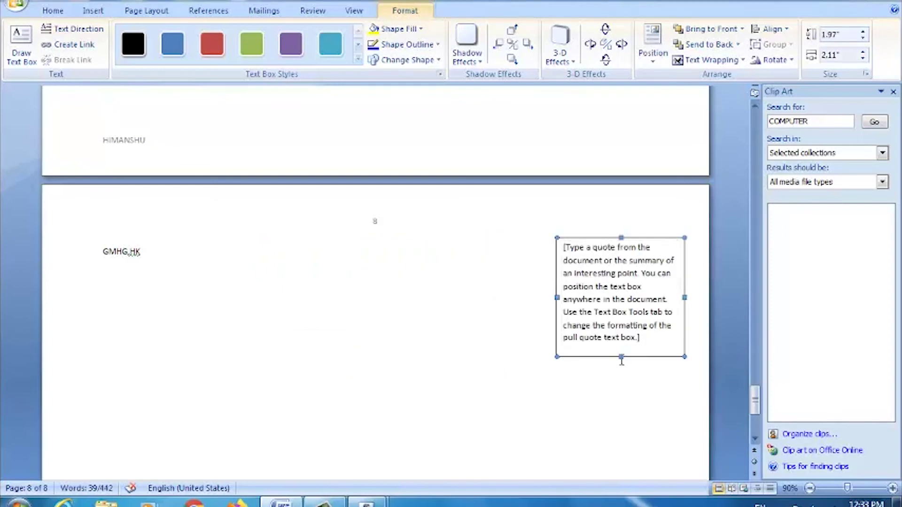
left_click_drag(620, 356, 621, 373)
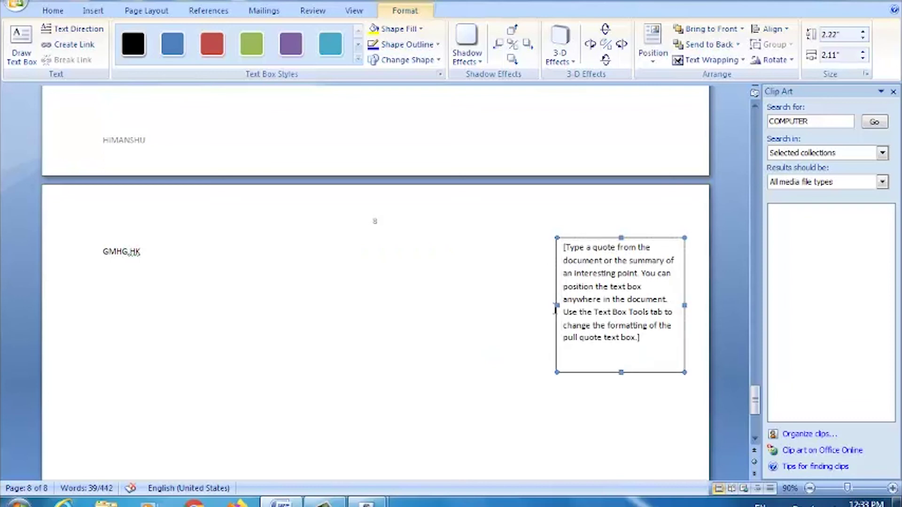
left_click_drag(557, 304, 589, 304)
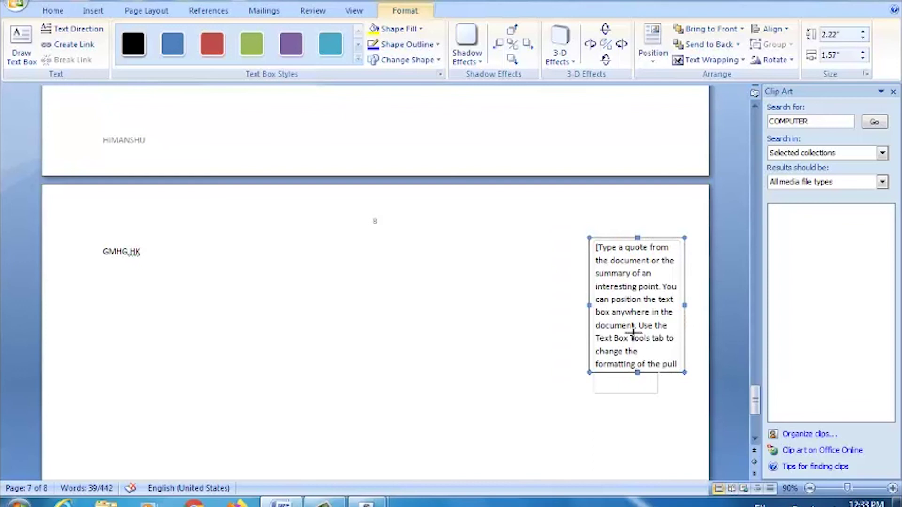
left_click_drag(637, 372, 636, 334)
- Replace the placeholder quote with typed letters and lengthen the box slightly
left_click(629, 281)
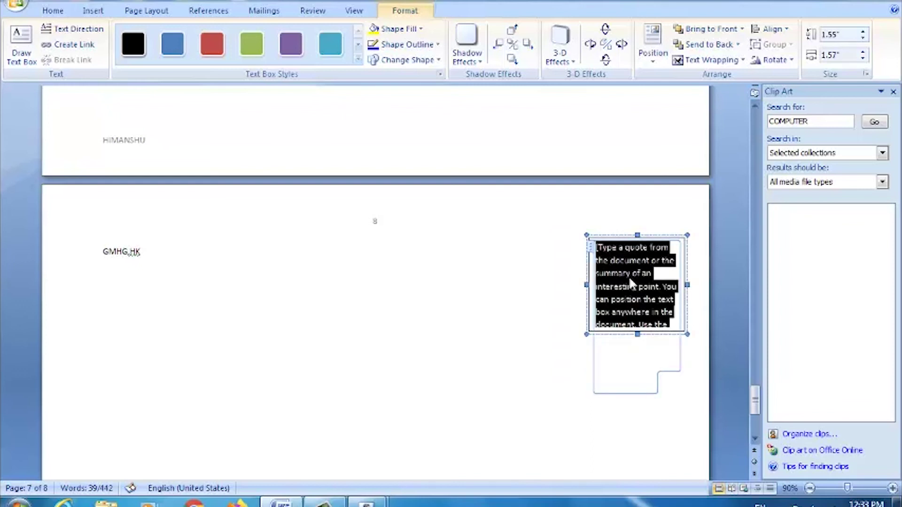
type("FDPOKJHFDJ;LFG;LJML;FM;LMK;LF")
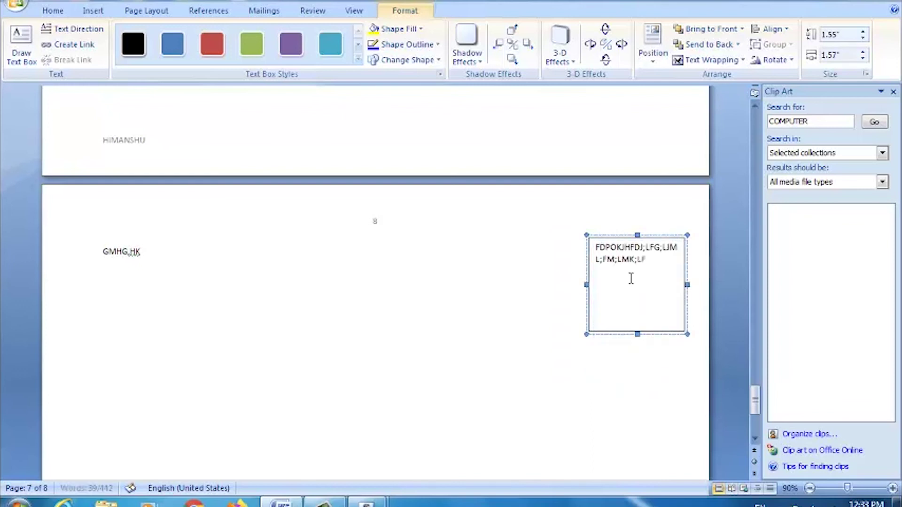
type("HMKL/HFMKLHML;JM;LH;KLJNHFKLJN;LKFJM")
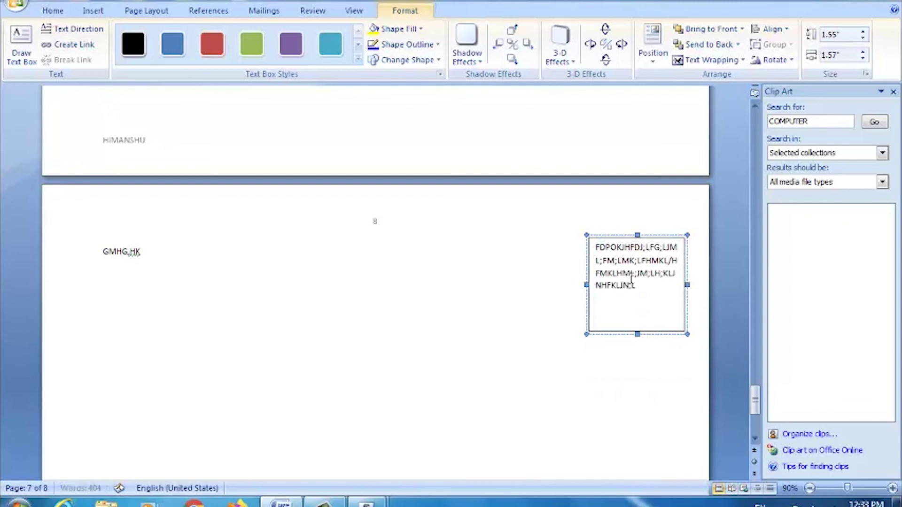
type(";LJM;LFGHFGM")
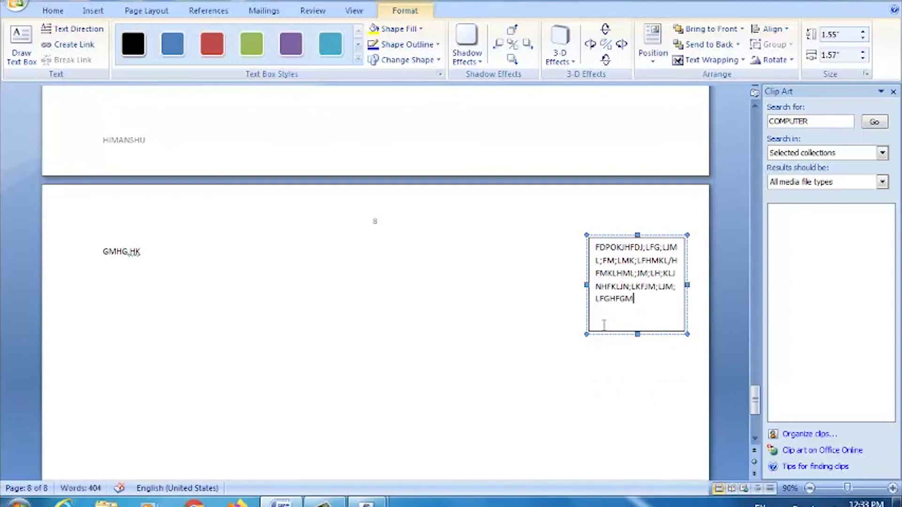
left_click_drag(637, 335, 637, 338)
left_click(499, 356)
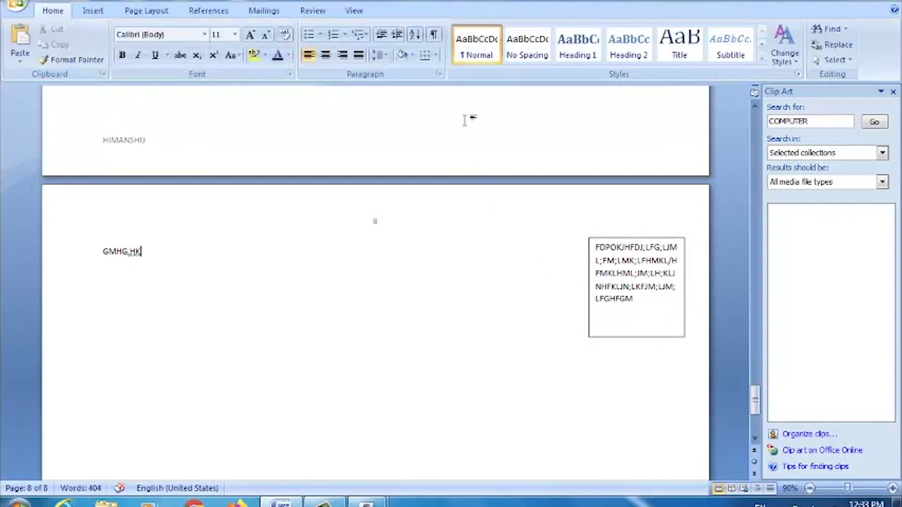
- Clear all existing content from the document
left_click(93, 11)
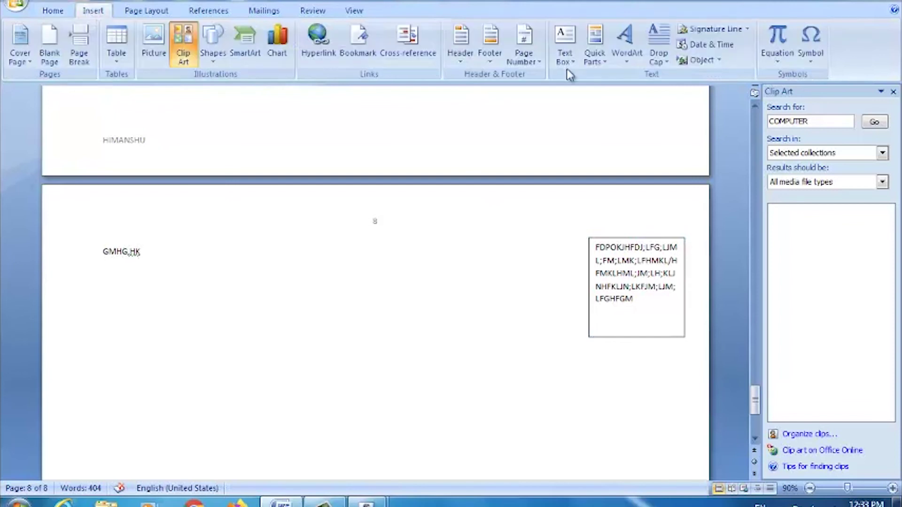
left_click(607, 72)
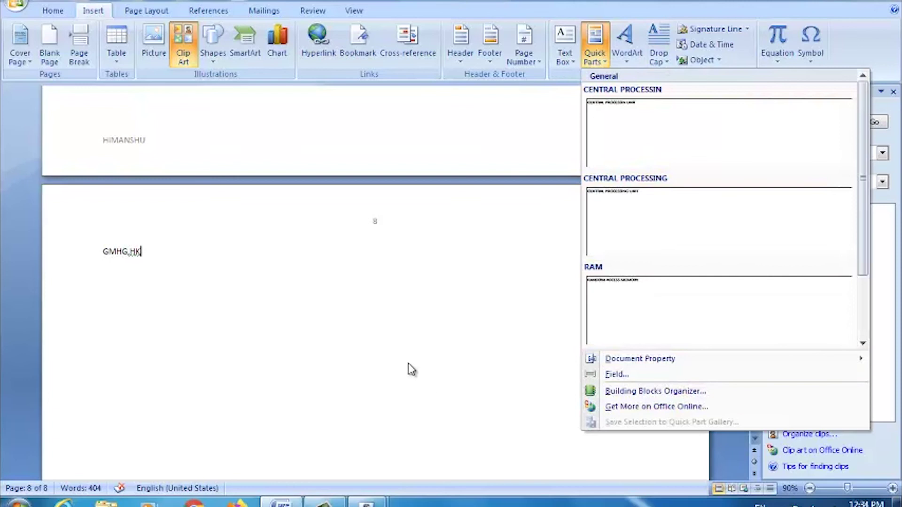
left_click(388, 346)
scroll(389, 348, "up", 9)
key("ctrl+a")
key("Delete")
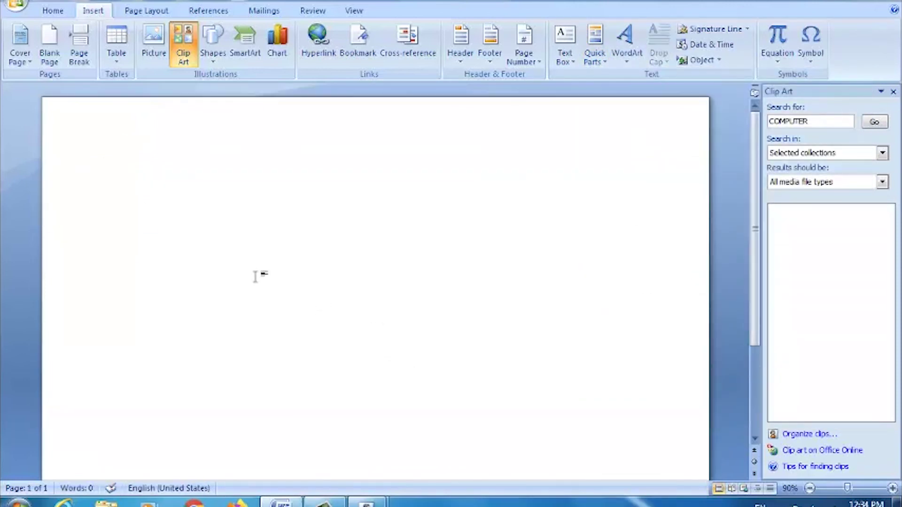
- Type CENTRAL PROCESSING UNIT and READ ONLY MEMORY on two lines, selecting the first
type("CENTRAL PROCESSING")
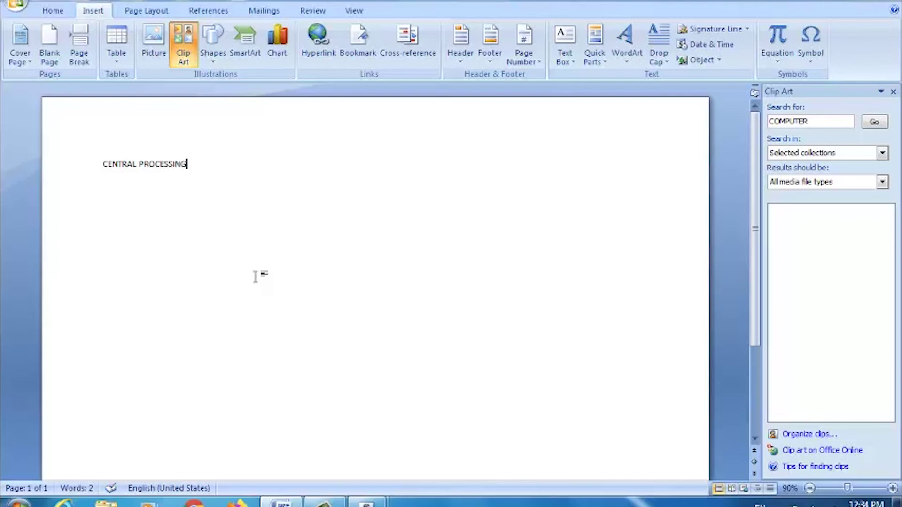
type(" UNIT")
key("Return")
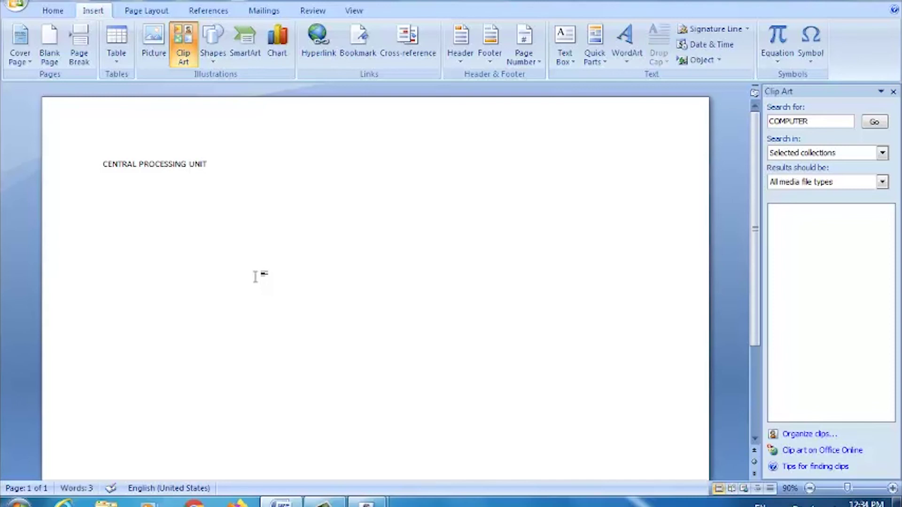
type("READ ONLY MEMORY")
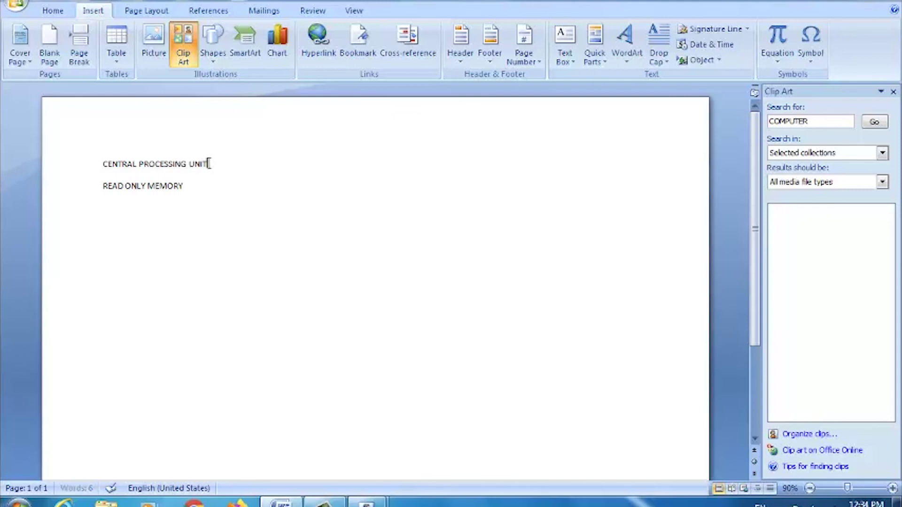
left_click_drag(209, 164, 103, 164)
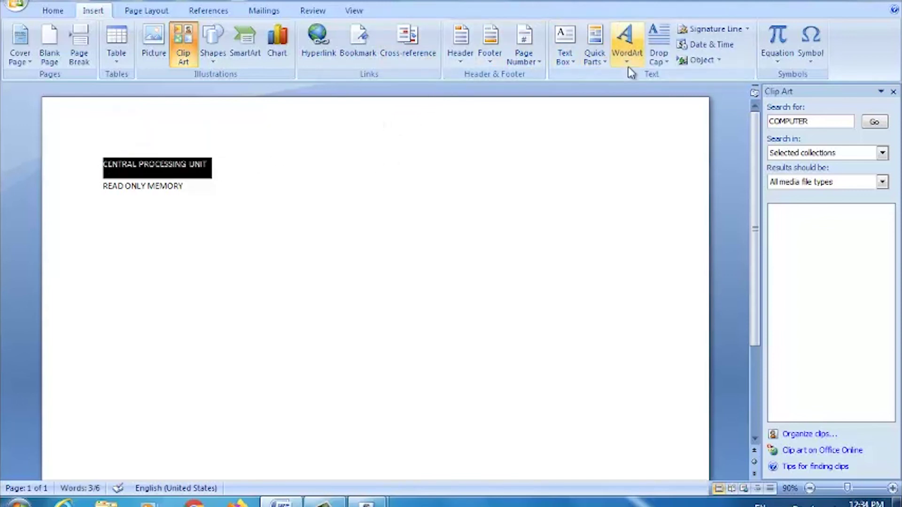
- Save the selected CENTRAL PROCESSING UNIT line as a Quick Parts building block named CUP
left_click(603, 71)
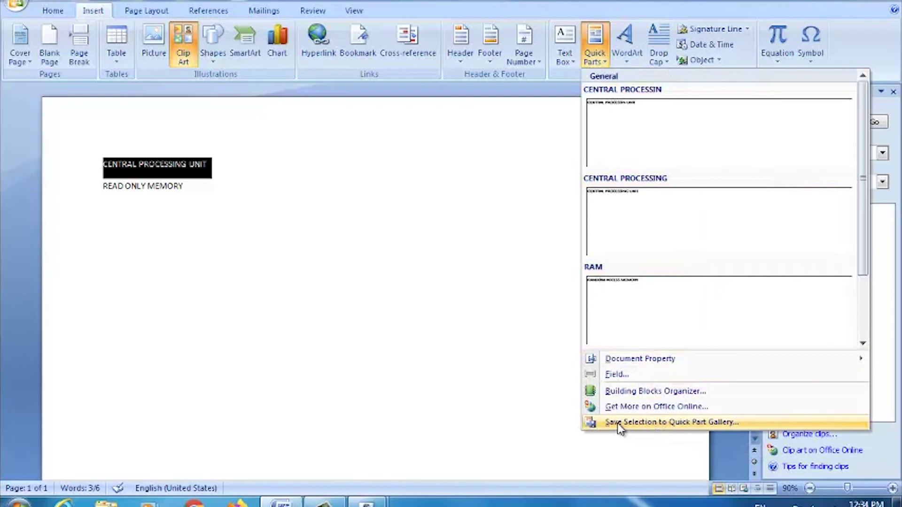
left_click(655, 421)
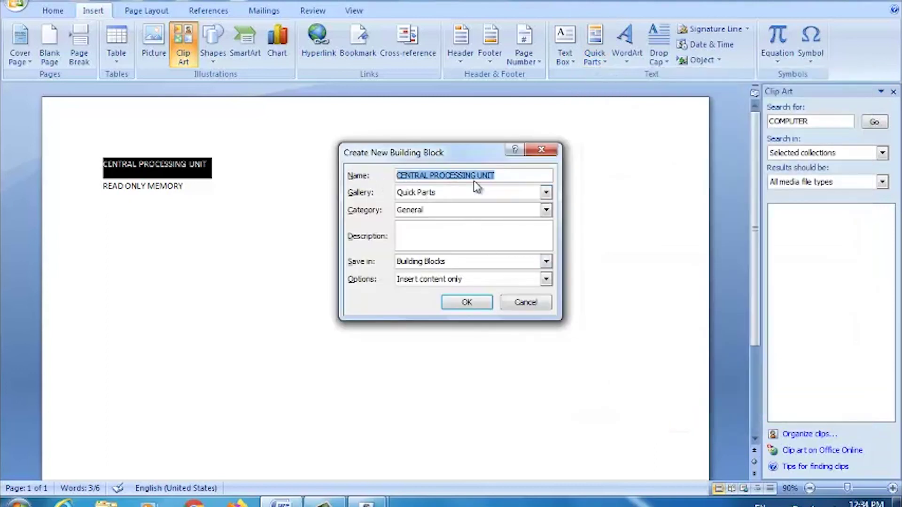
key("BackSpace")
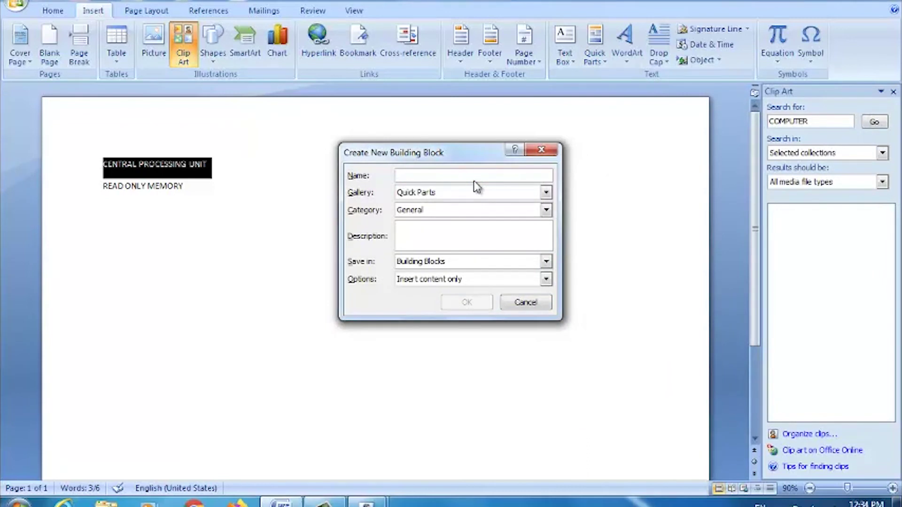
type("CUP")
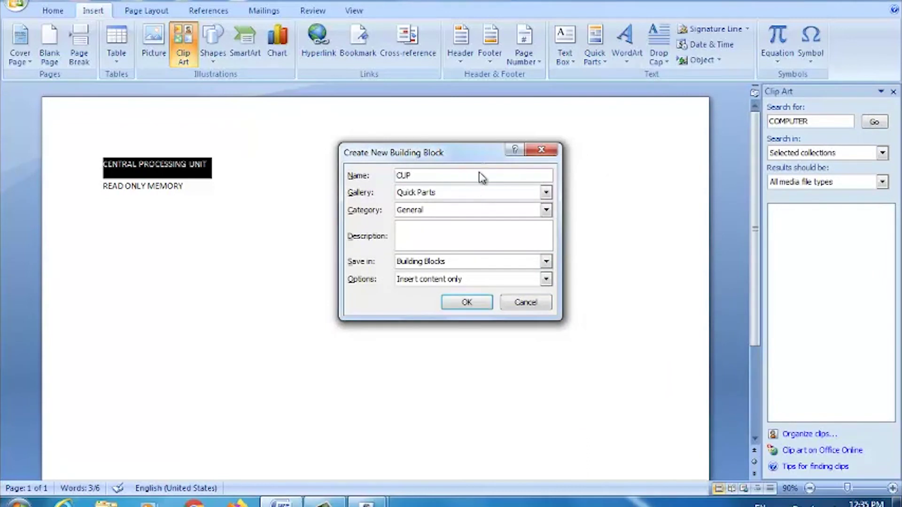
left_click(467, 305)
left_click(221, 212)
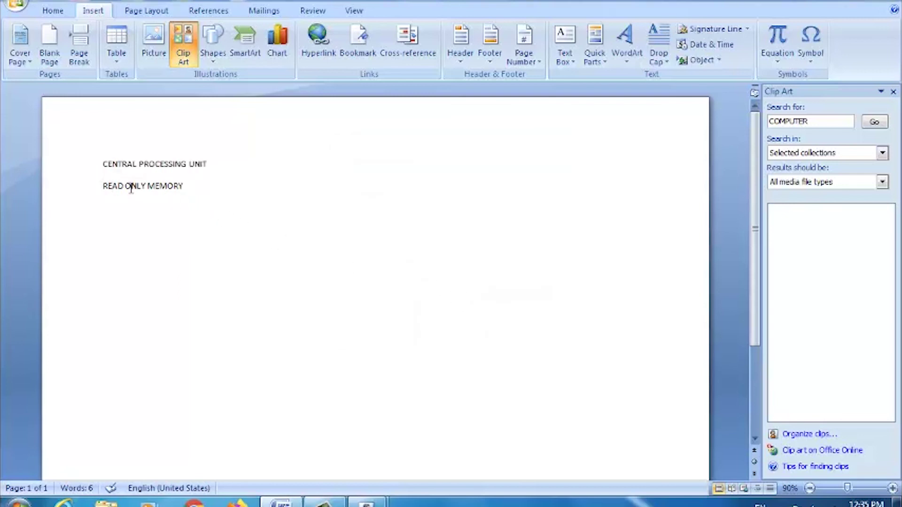
- Save READ ONLY MEMORY as quick part ROM, overwriting the existing entry, then select both lines
left_click_drag(192, 186, 116, 185)
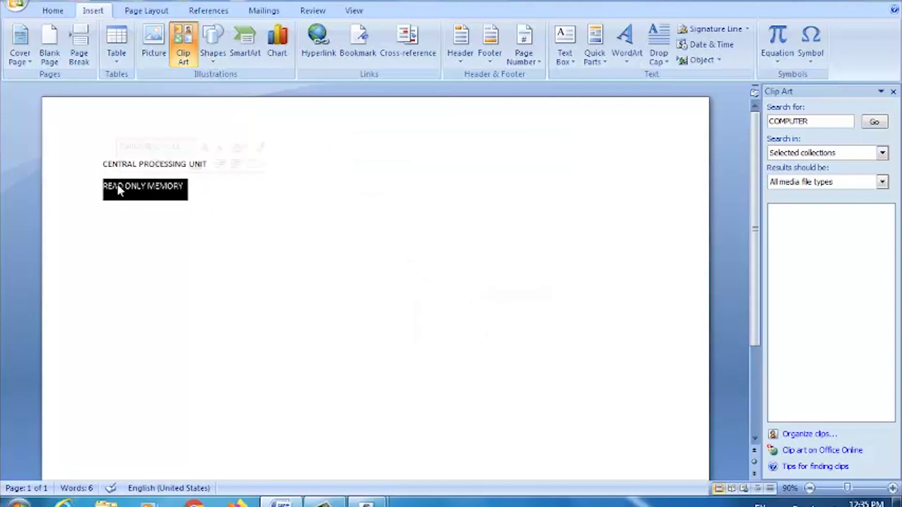
left_click(598, 60)
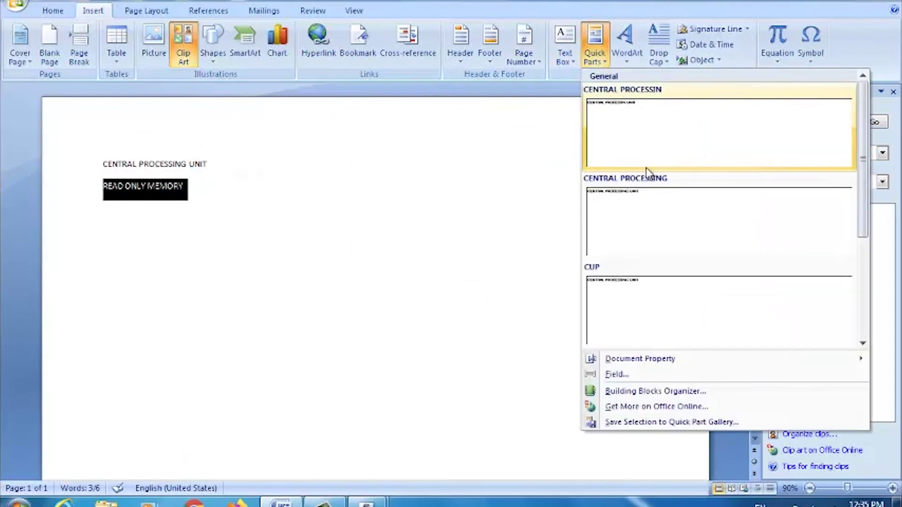
left_click(660, 423)
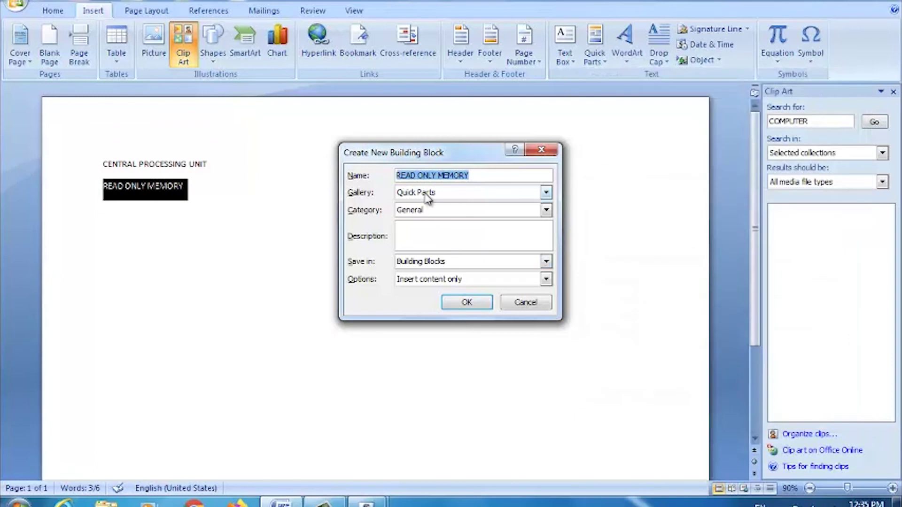
key("BackSpace")
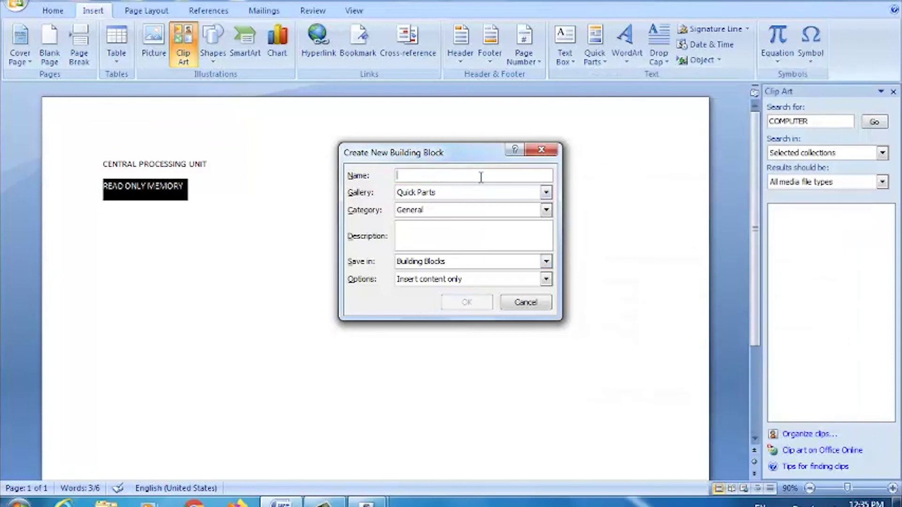
type("ROM")
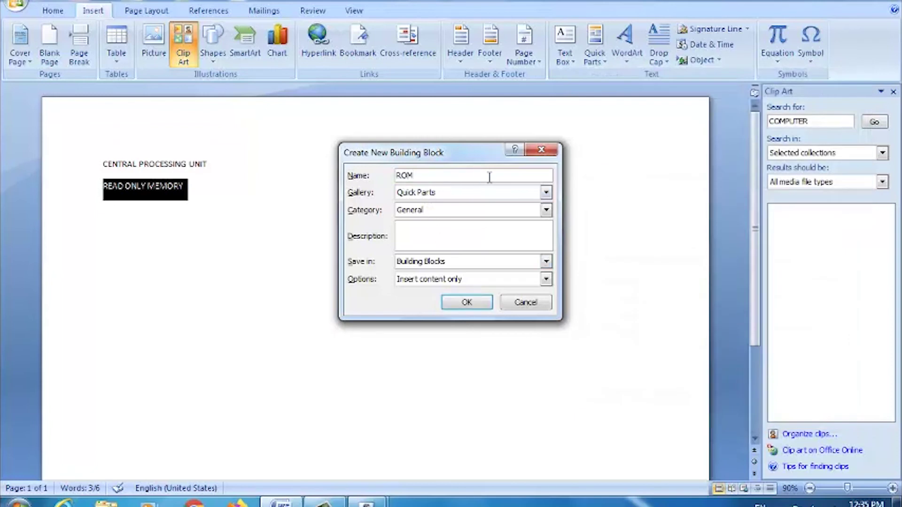
left_click(467, 303)
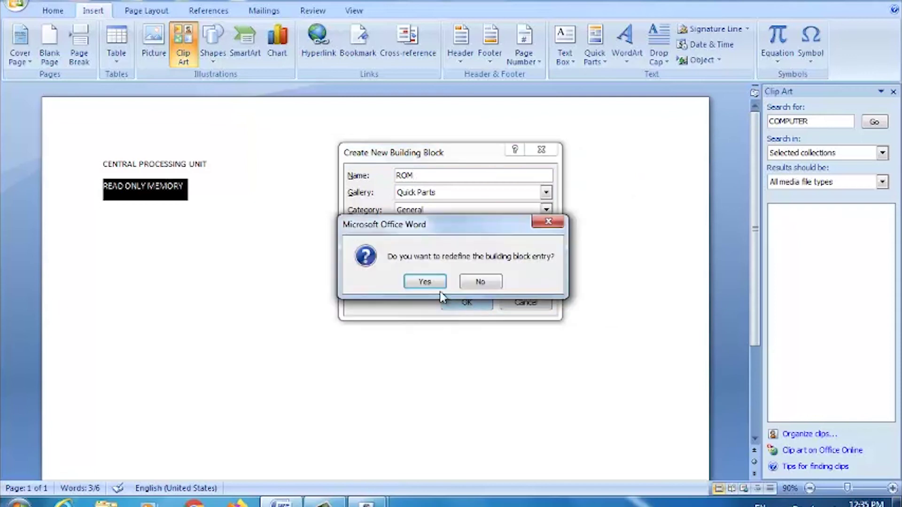
left_click(424, 281)
left_click_drag(244, 215, 88, 175)
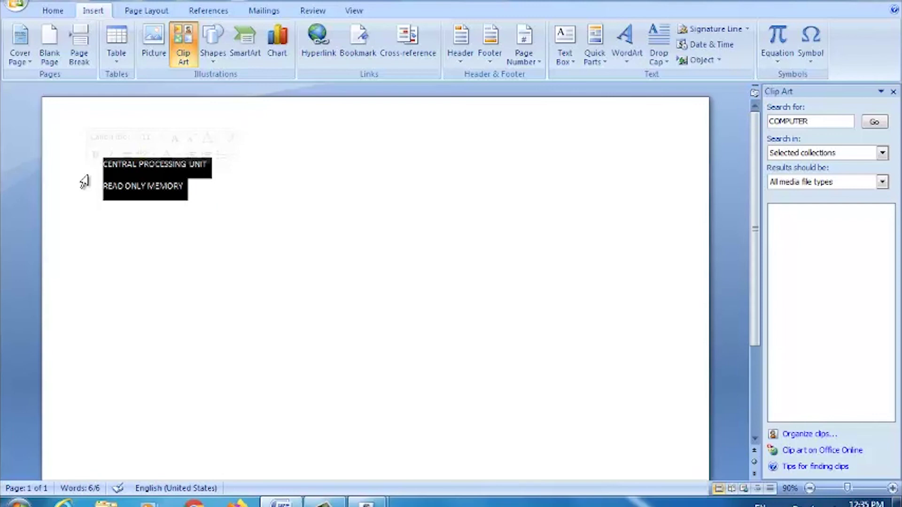
- Replace both lines with READ ONLY MEMORY by expanding ROM, then type CPU below
key("Delete")
type("ROM")
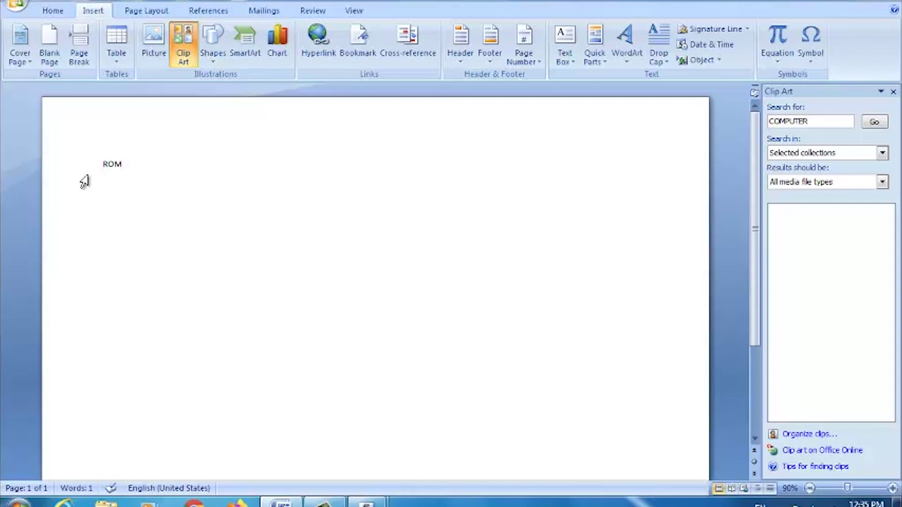
key("Return")
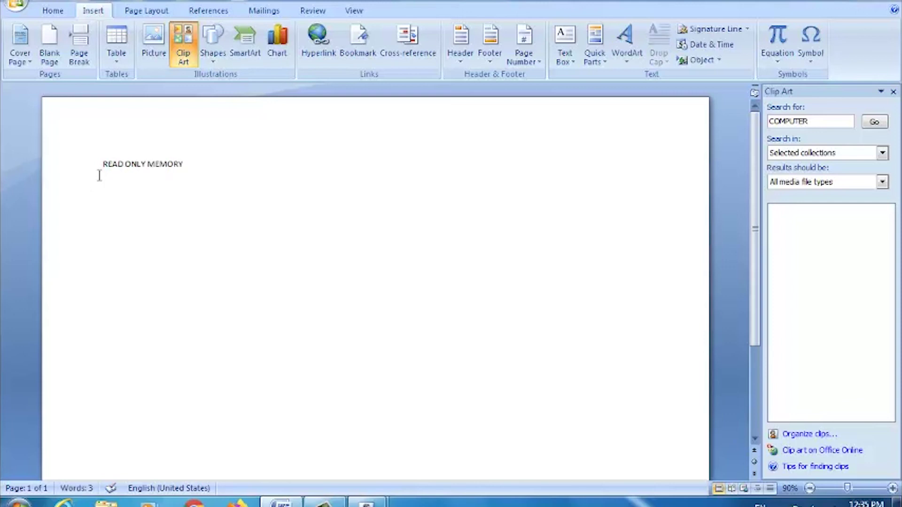
type("CPU")
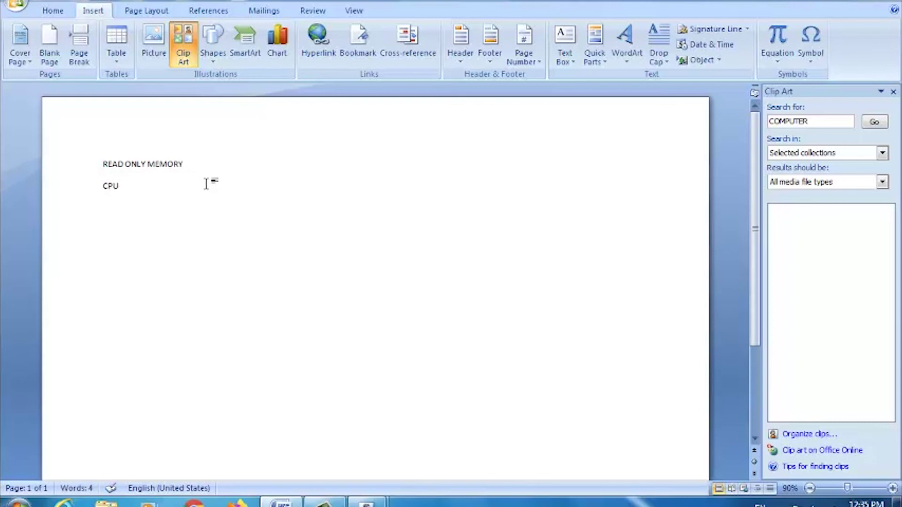
- Try expanding CPU with F3, then delete CPU and READ ONLY MEMORY to empty the page
key("Left")
key("Left")
key("F3")
left_click_drag(125, 187, 99, 198)
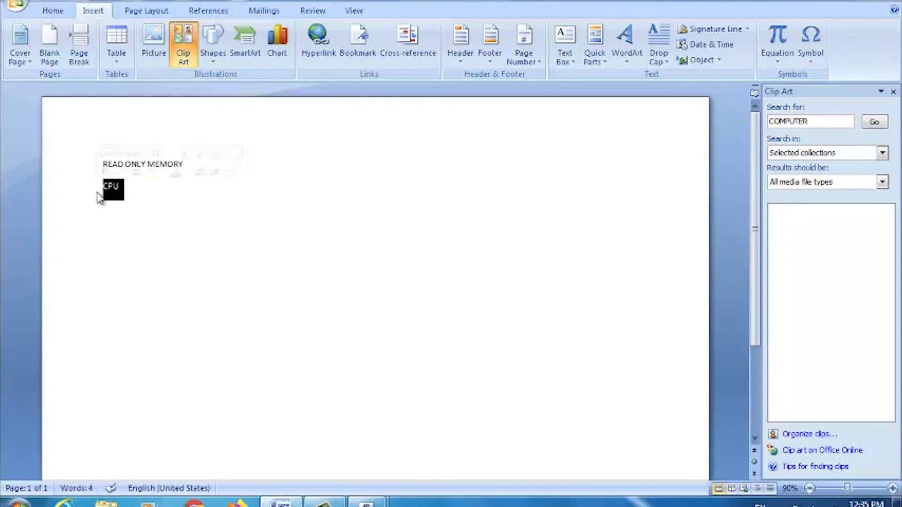
key("BackSpace")
key("BackSpace")
left_click_drag(187, 169, 105, 174)
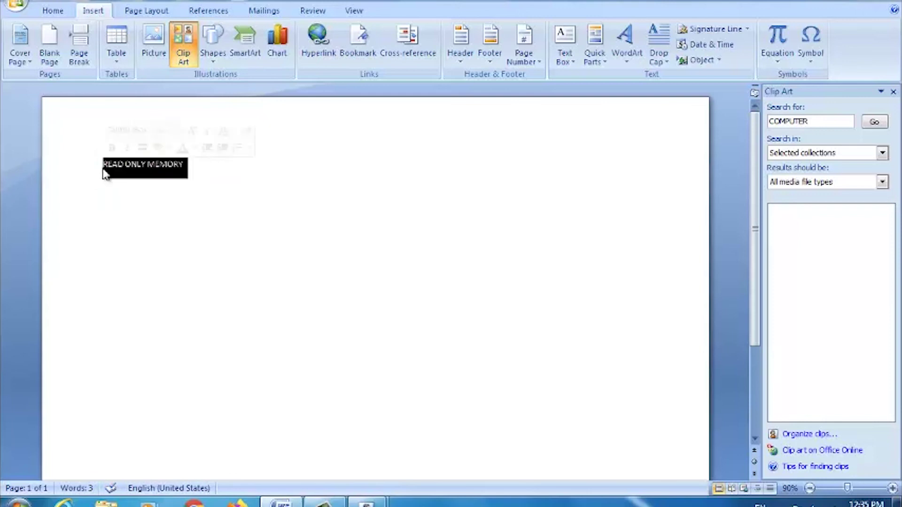
key("BackSpace")
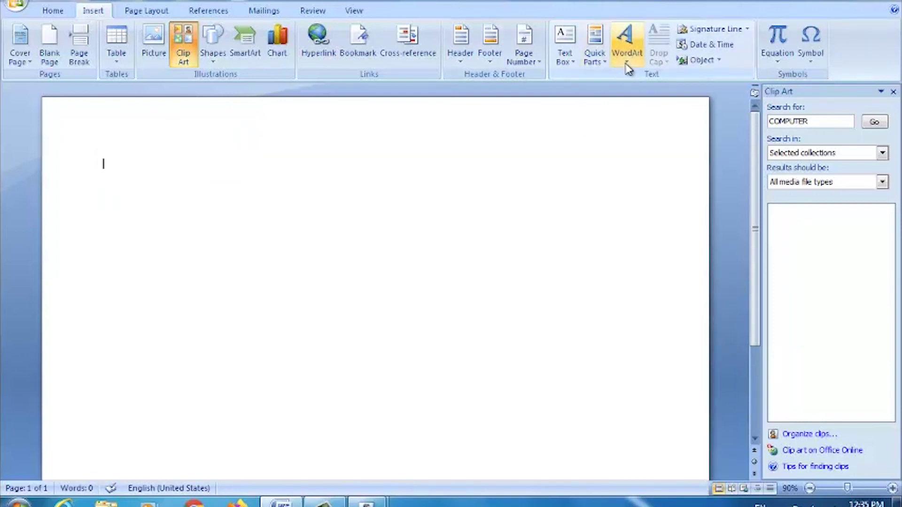
- Insert the author's name as rainbow-style WordArt
left_click(628, 63)
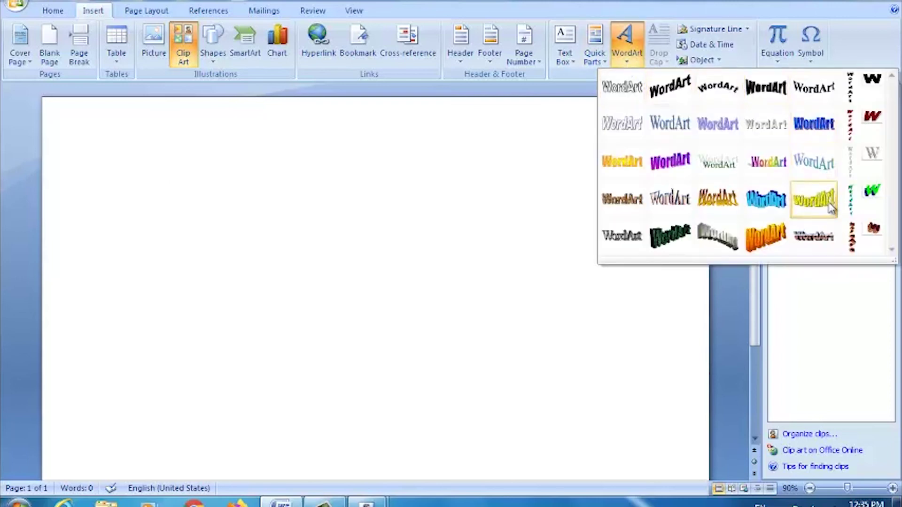
left_click(773, 166)
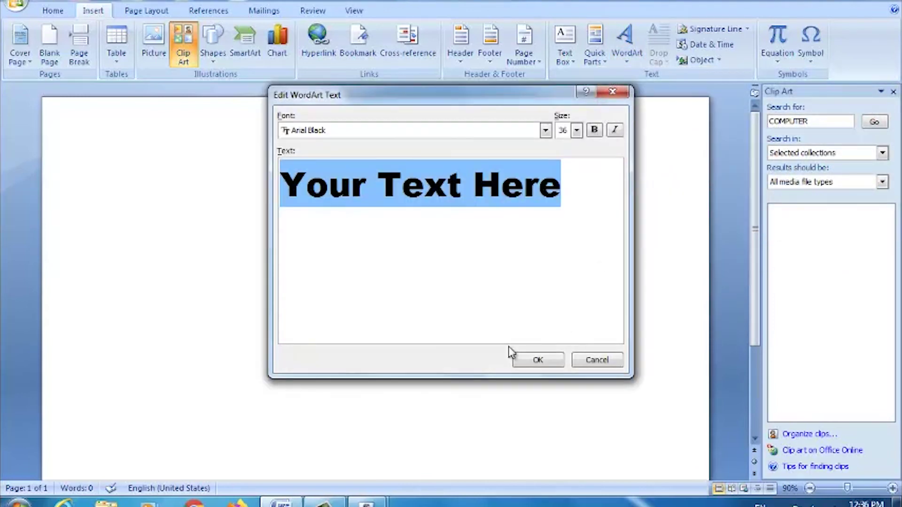
type("HIMANSH")
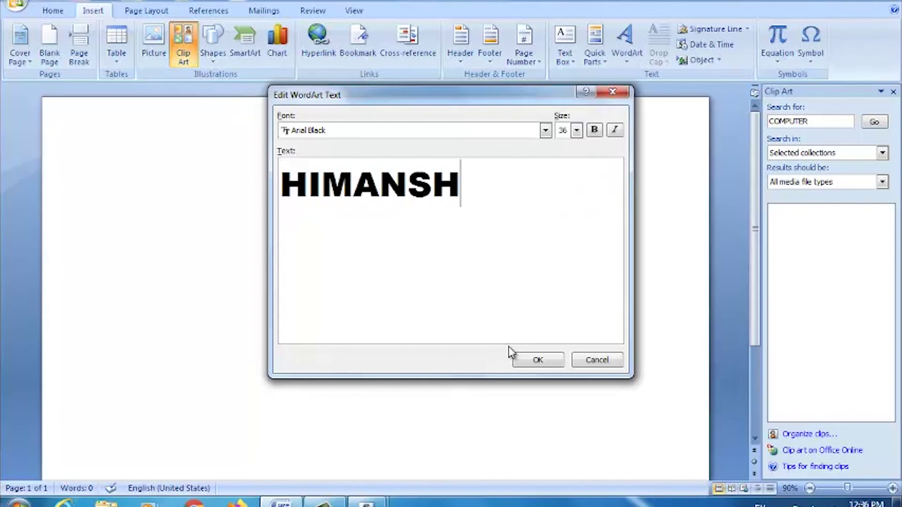
type("U S")
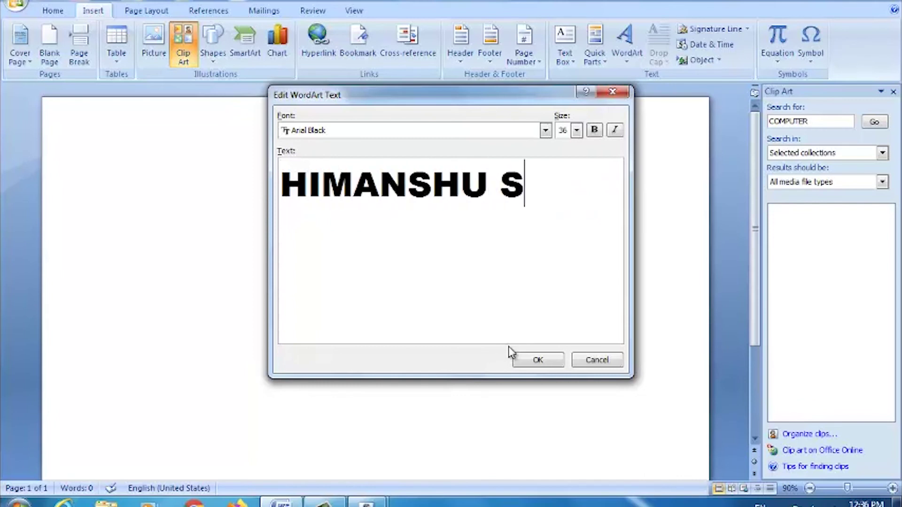
type("INGH")
left_click(536, 360)
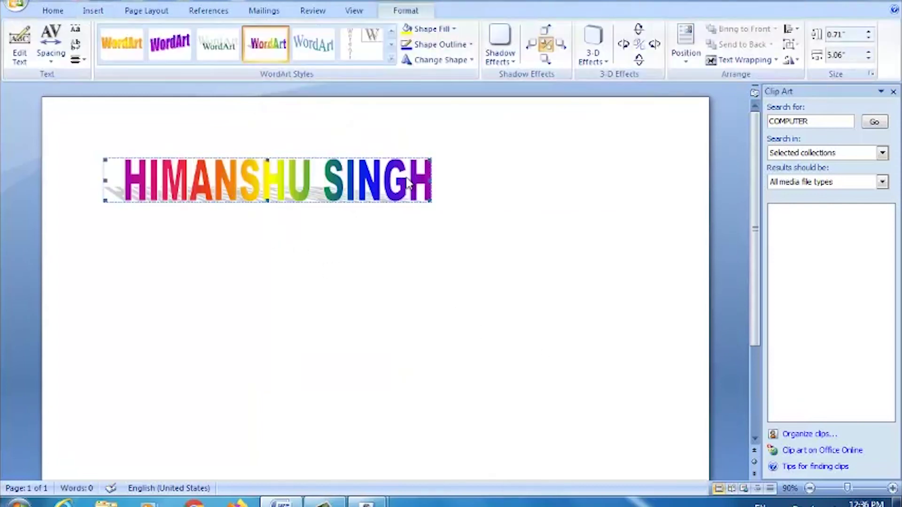
- Resize the WordArt to about 7.86 by 1.08 inches and reapply the rainbow style
left_click(122, 45)
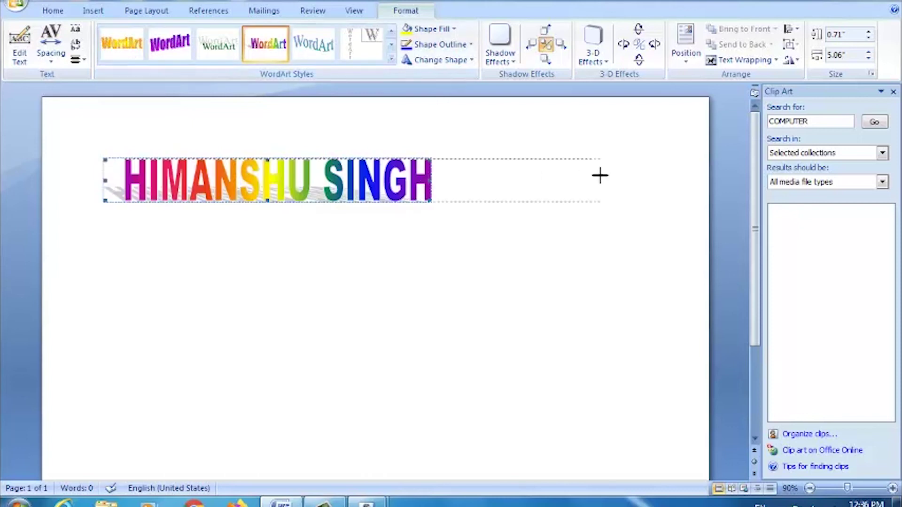
left_click_drag(432, 179, 600, 177)
left_click_drag(353, 200, 357, 223)
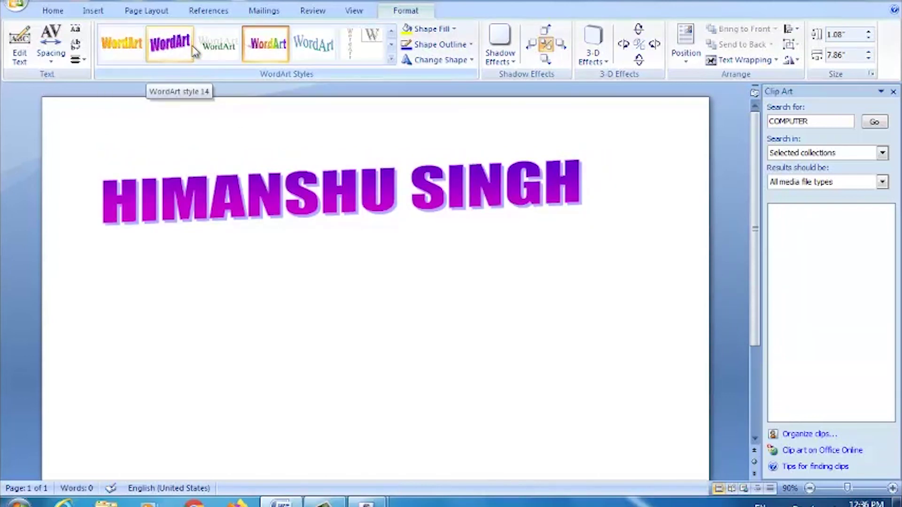
left_click(266, 47)
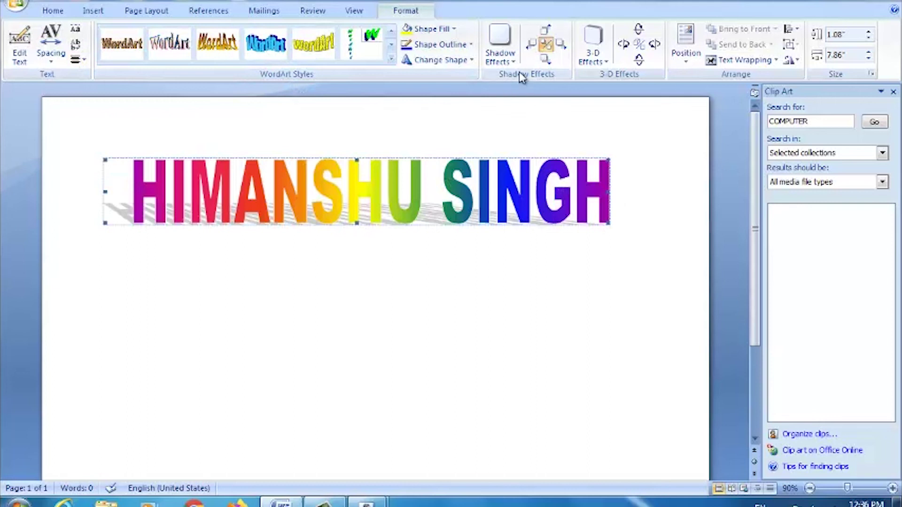
- Replace the WordArt's slanted shadow with a plain drop shadow
left_click(514, 58)
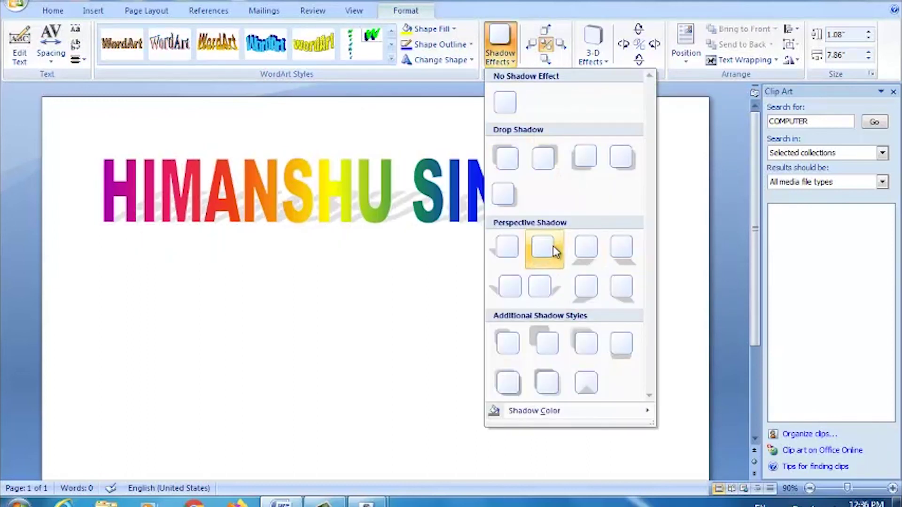
left_click(595, 57)
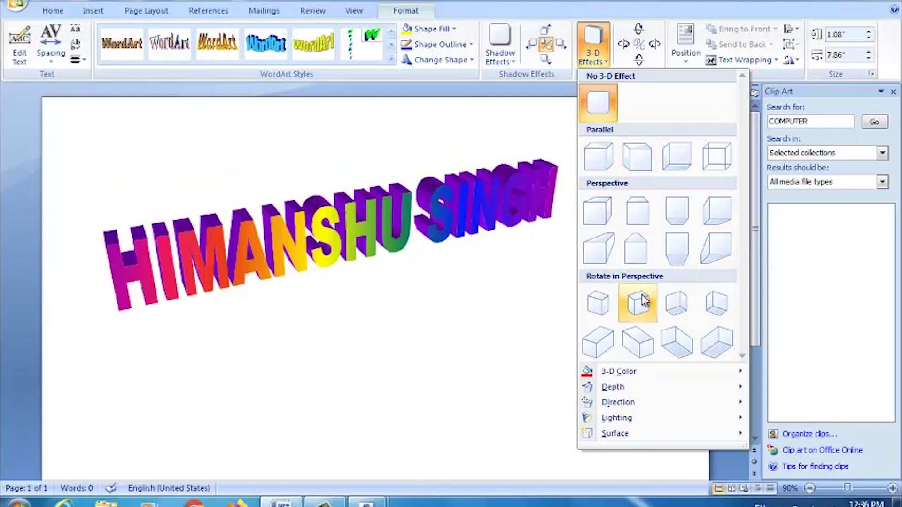
left_click(509, 58)
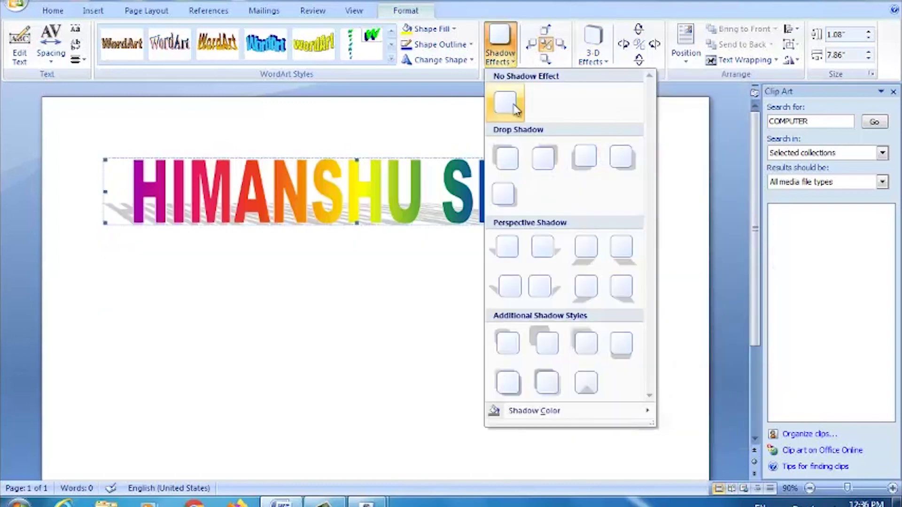
left_click(541, 159)
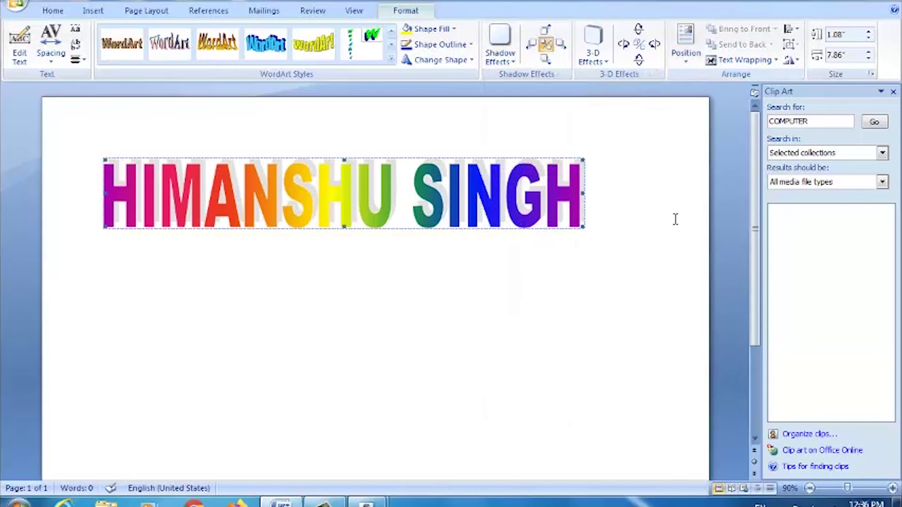
left_click(675, 219)
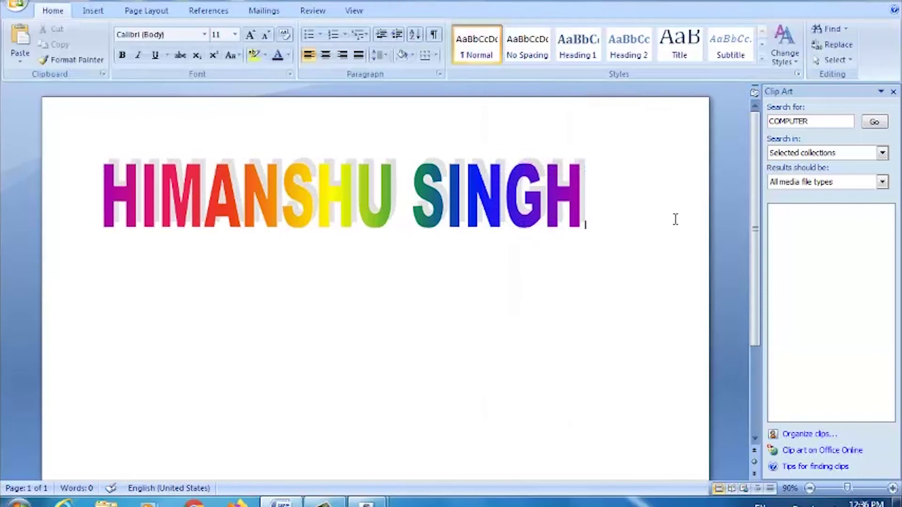
- Generate three paragraphs of sample text with =RAN() below the WordArt
left_click(93, 13)
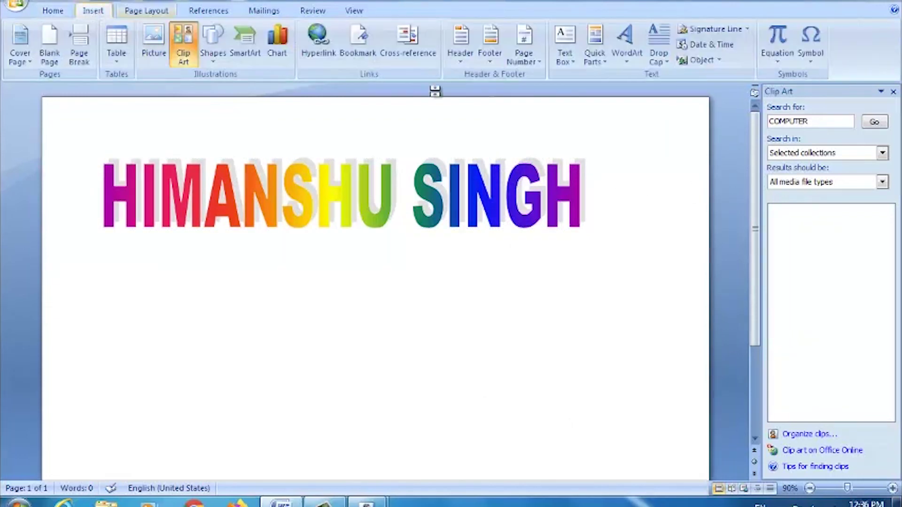
left_click(668, 66)
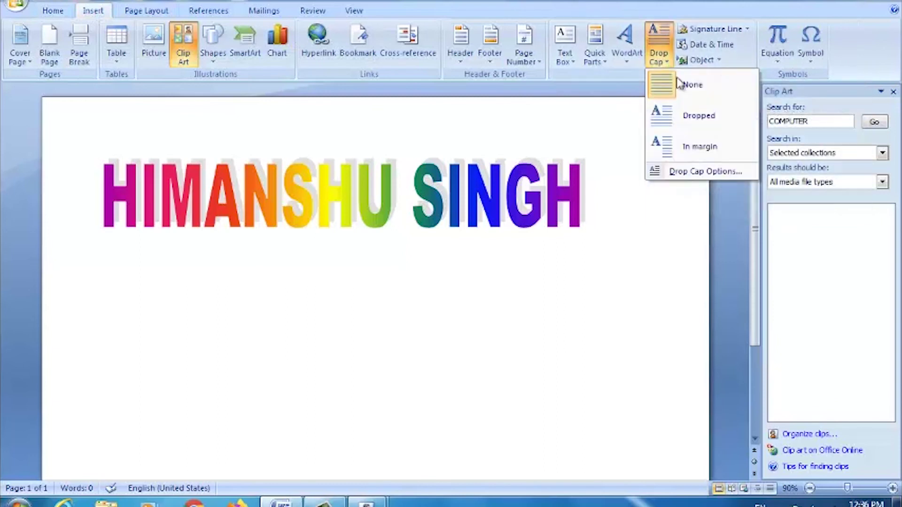
left_click(597, 318)
key("Return")
key("Return")
key("Return")
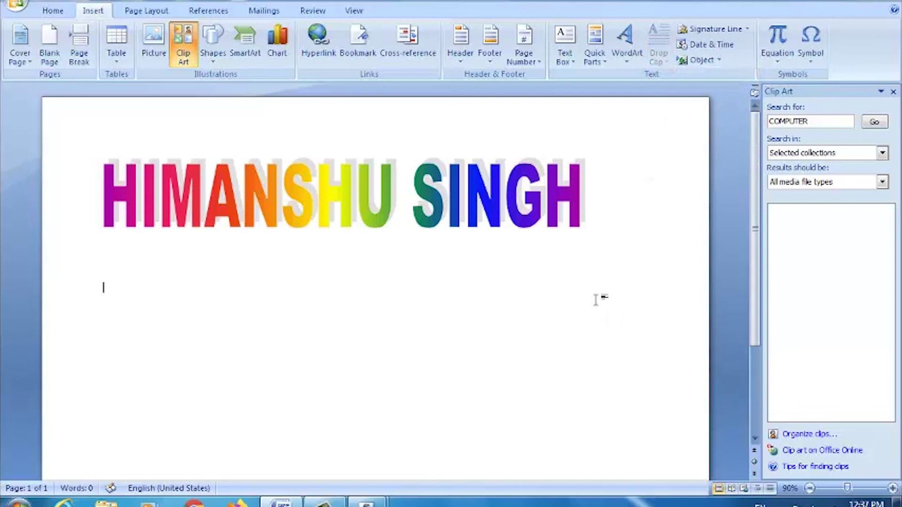
type("=RAN")
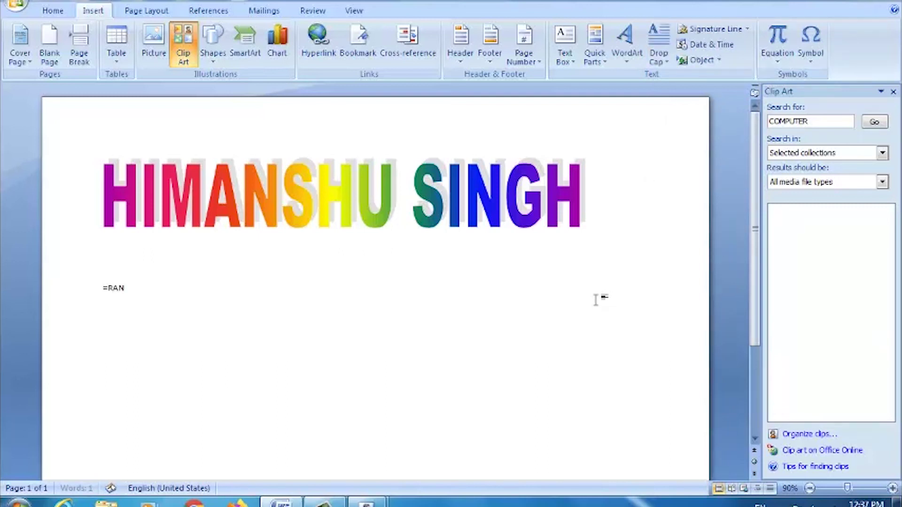
type("()")
key("Return")
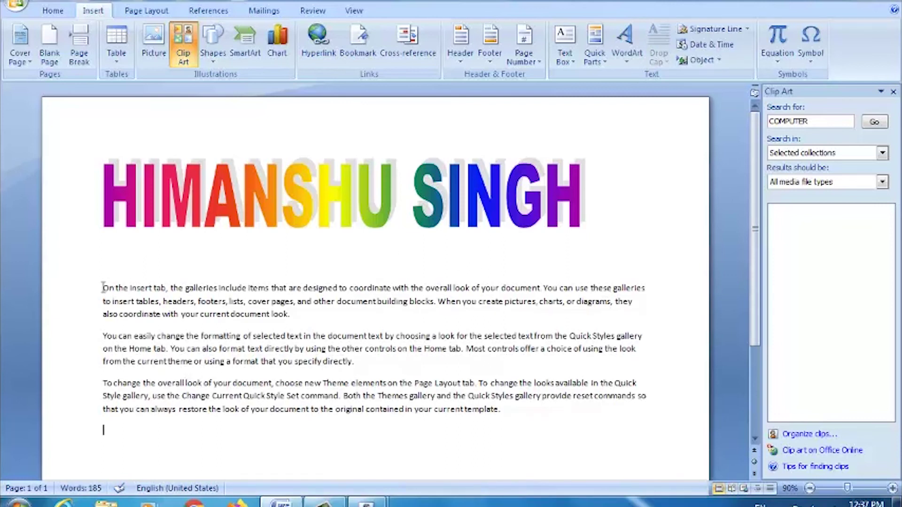
- Apply a Dropped drop cap so the first paragraph opens with a large O
left_click_drag(102, 290, 556, 425)
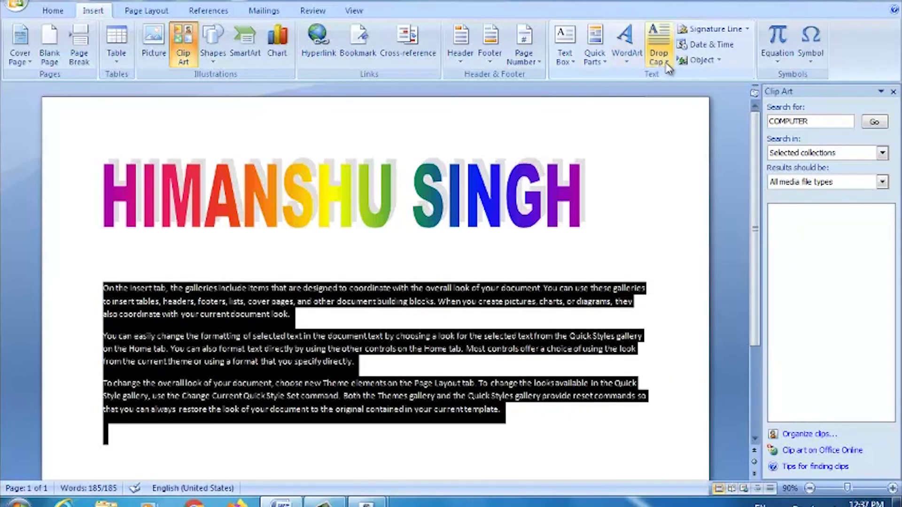
left_click(659, 52)
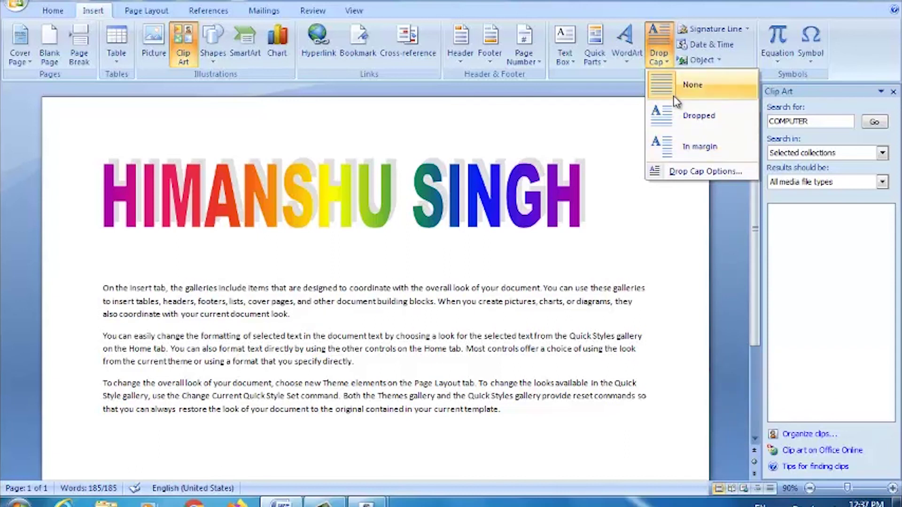
left_click(698, 116)
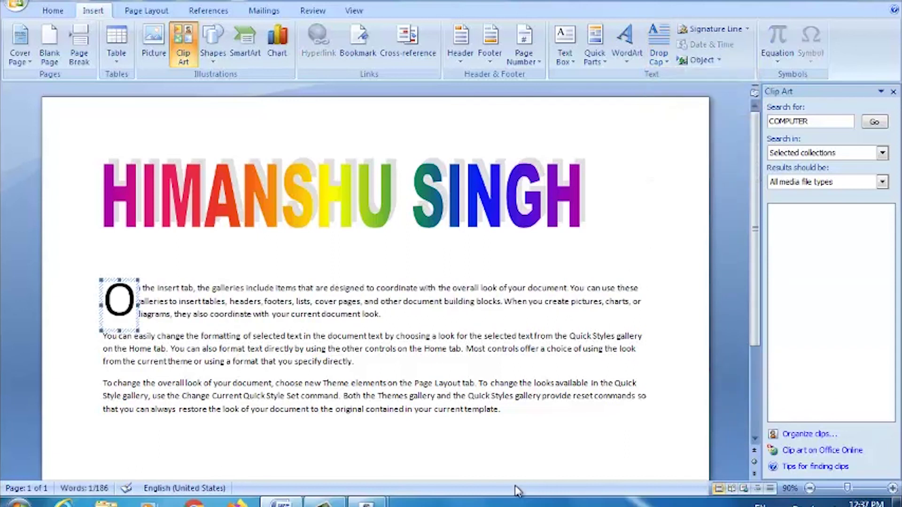
left_click(581, 454)
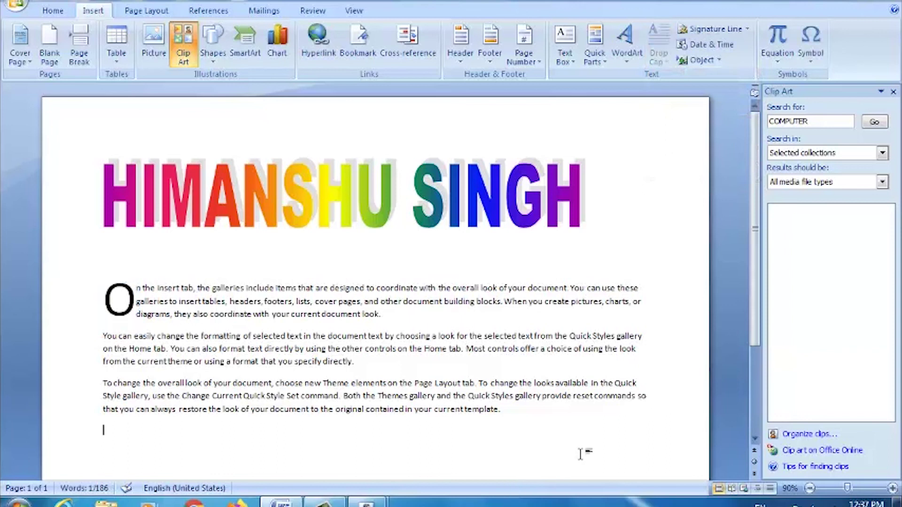
key("ctrl+a")
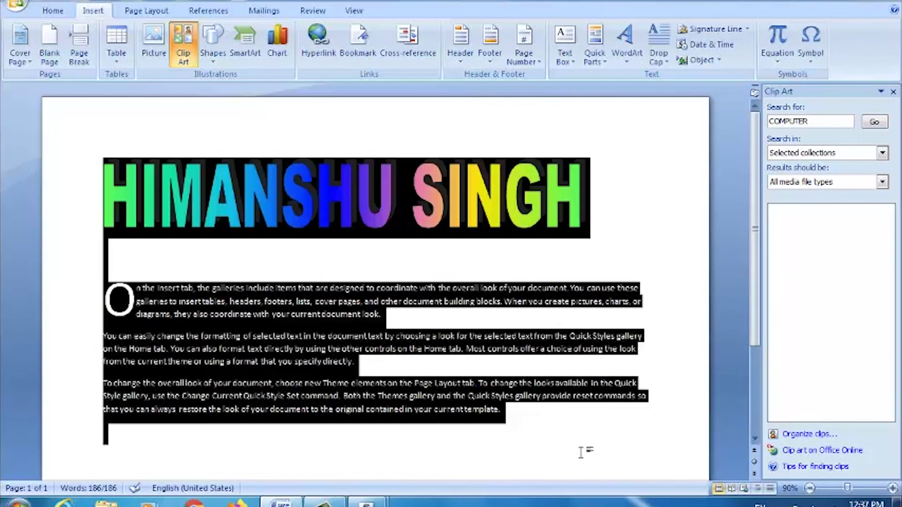
- Clear the page and insert an auto-updating date and time, 8/7/2020 12:37:53 PM
key("Delete")
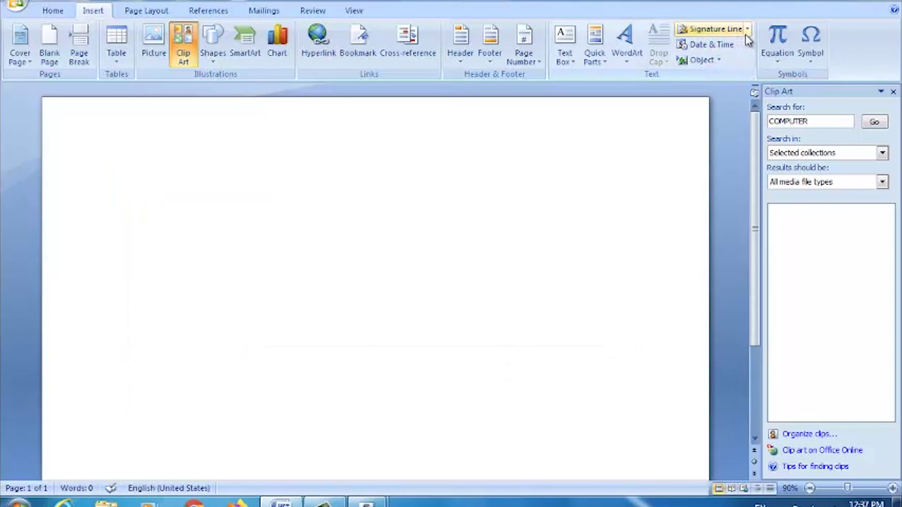
left_click(731, 47)
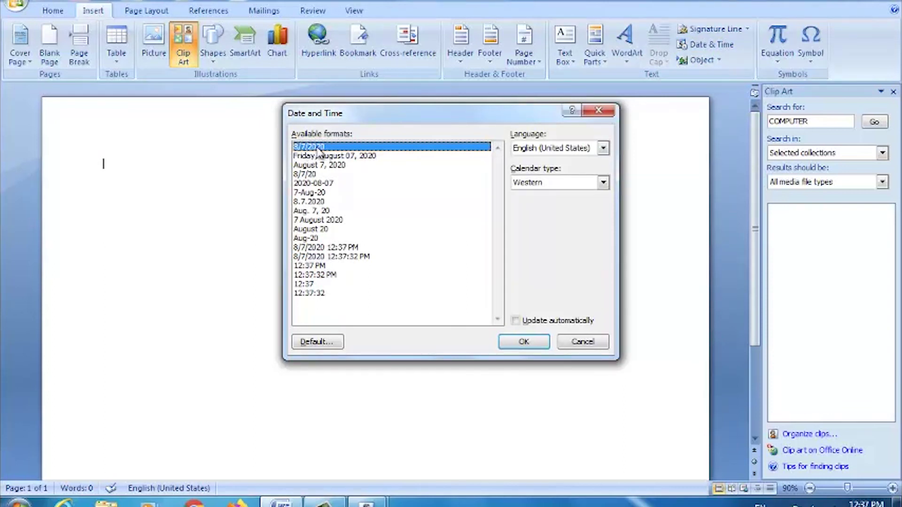
left_click(307, 275)
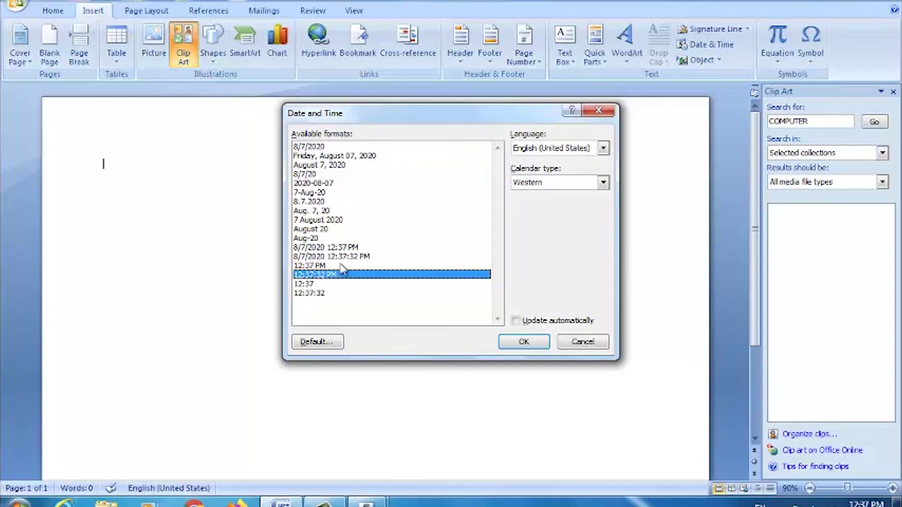
left_click(354, 257)
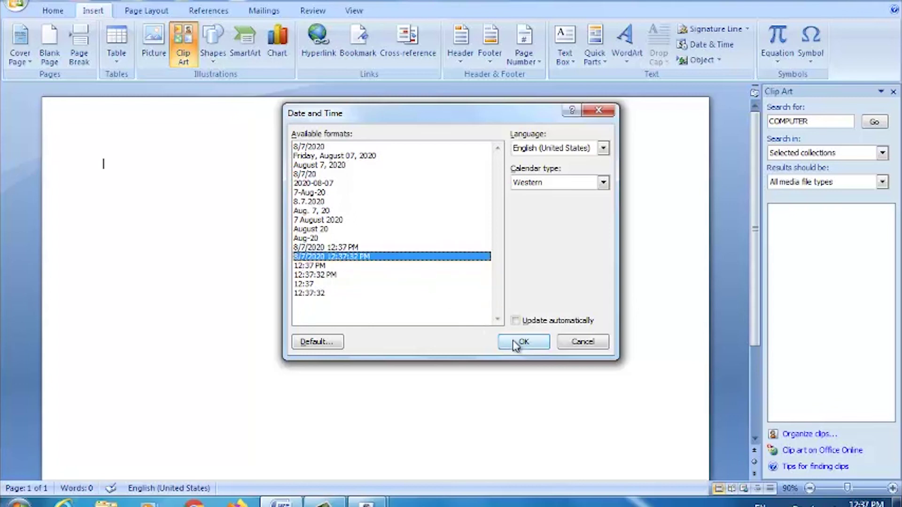
left_click(516, 321)
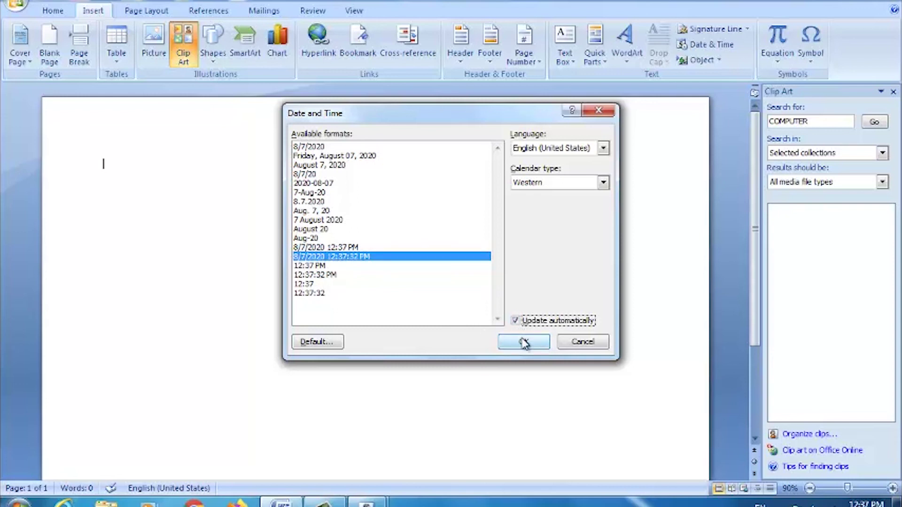
left_click(525, 342)
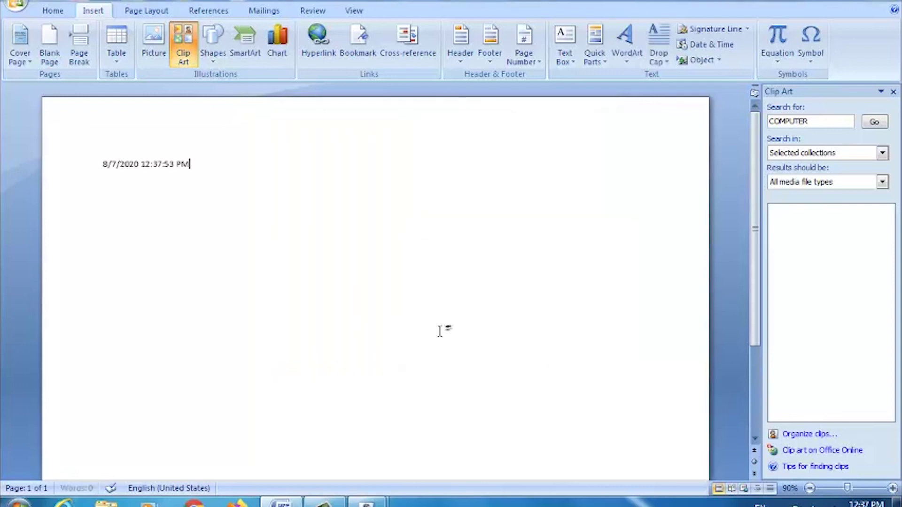
left_click(123, 189)
key("Return")
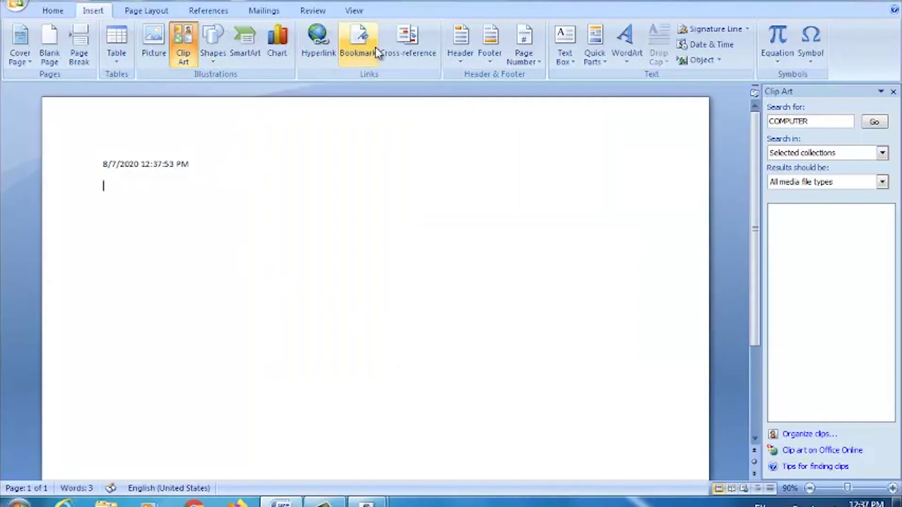
- Delete the date line from the page
left_click(710, 63)
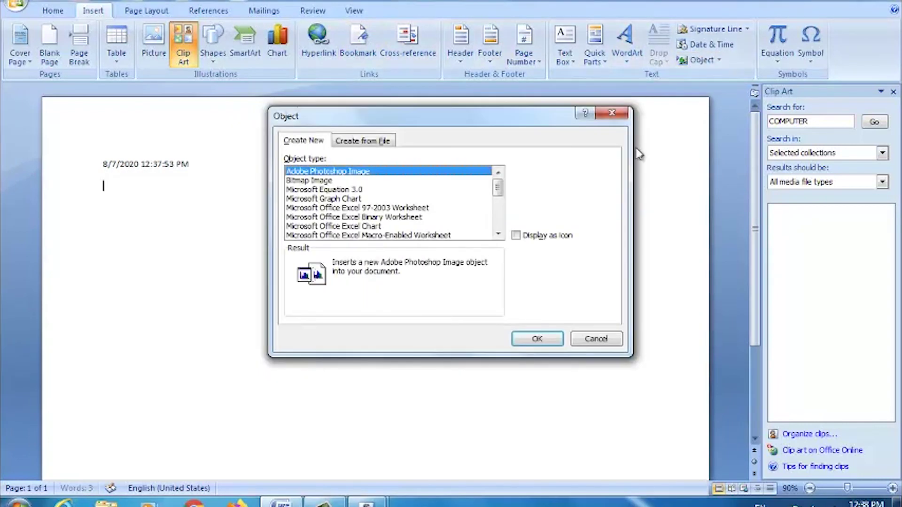
left_click(611, 113)
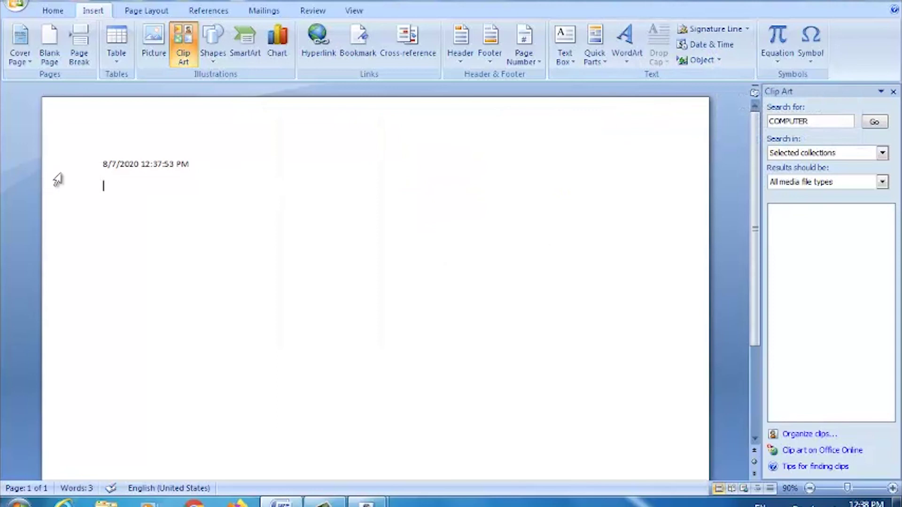
left_click(719, 60)
left_click(232, 169)
left_click(84, 187)
key("Delete")
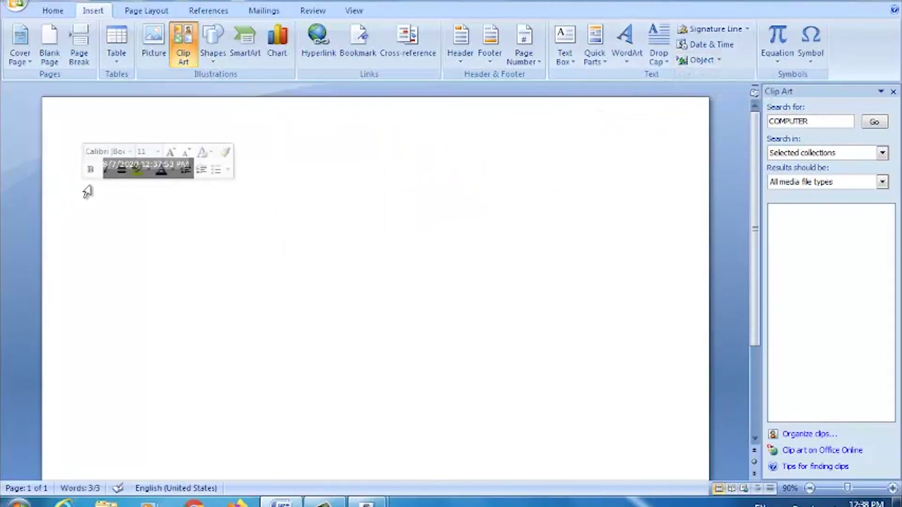
- Embed a new Bitmap Image object on the empty page
left_click(719, 60)
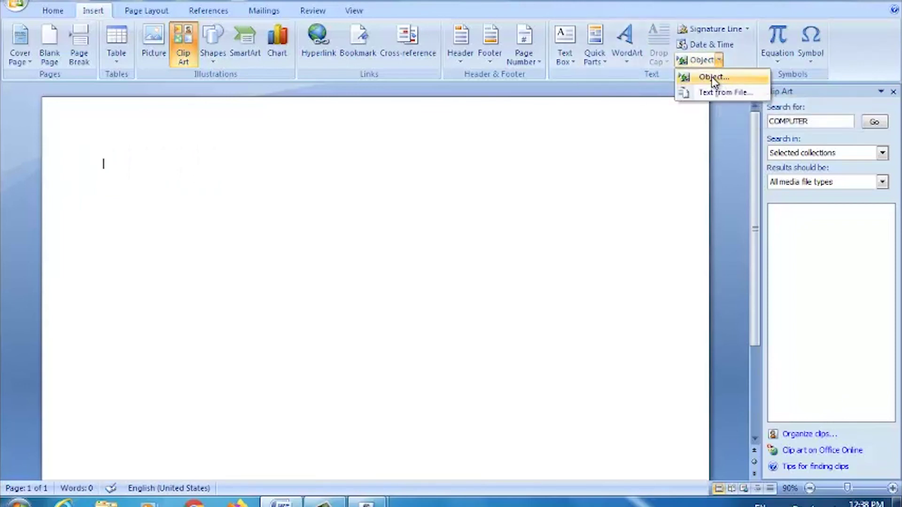
left_click(715, 77)
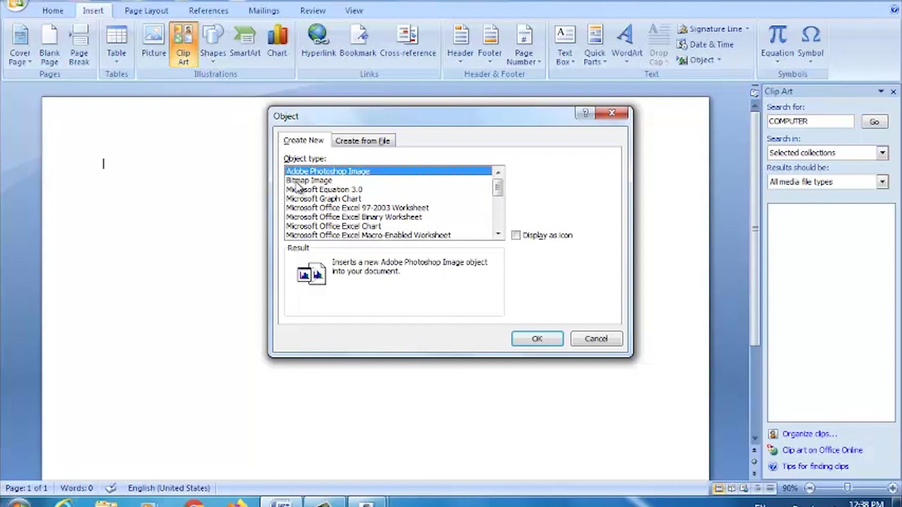
left_click(296, 181)
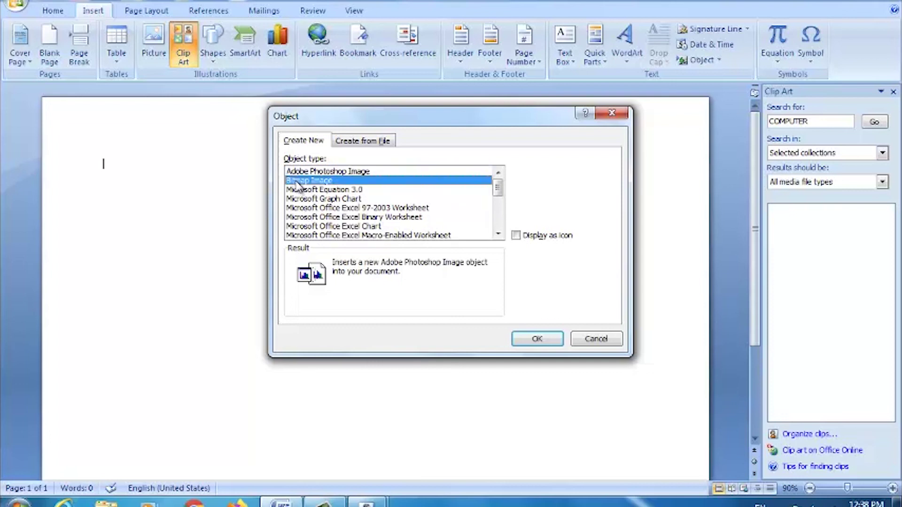
left_click(537, 340)
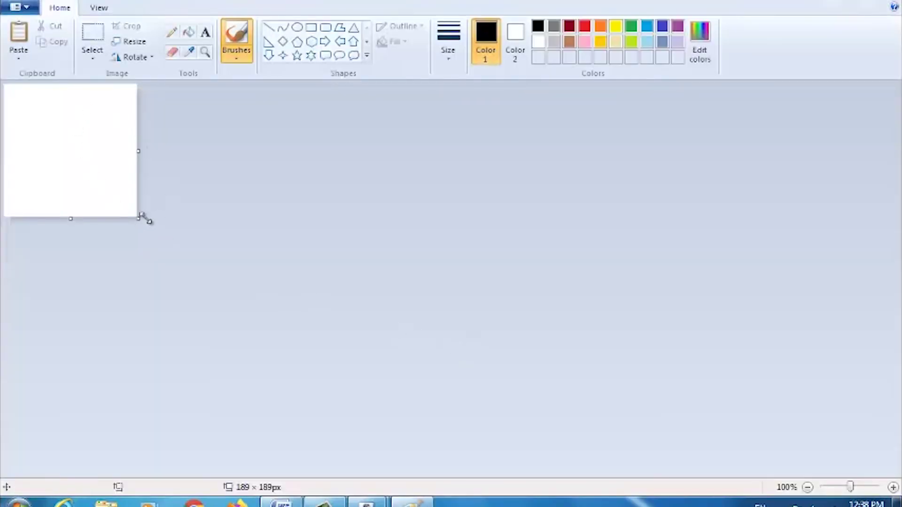
- Enlarge the Paint canvas and draw a large five-point star in the middle
left_click_drag(138, 218, 890, 462)
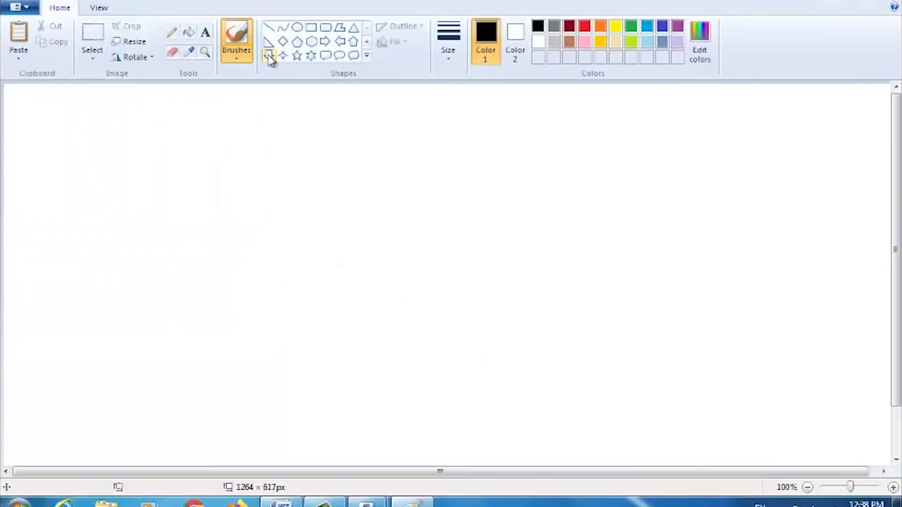
left_click(297, 55)
left_click_drag(250, 156, 525, 362)
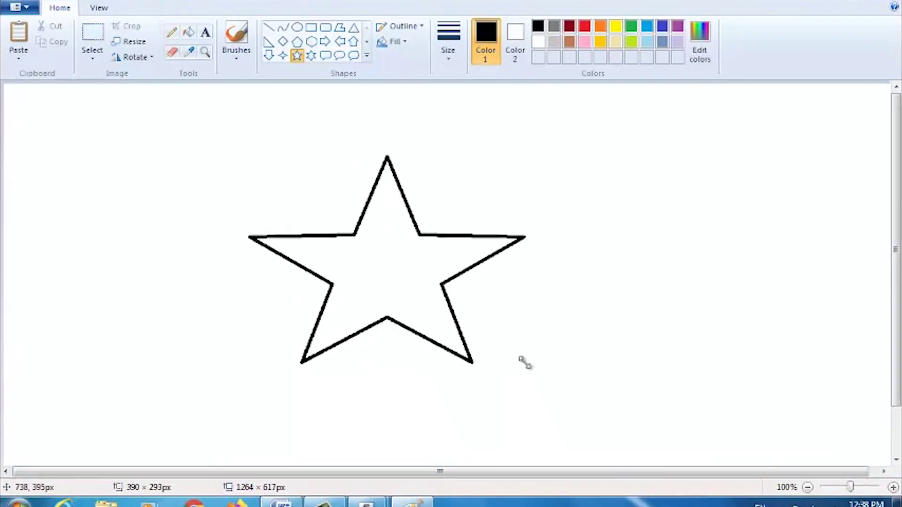
- Fill the star solid red, first trying black
left_click(193, 35)
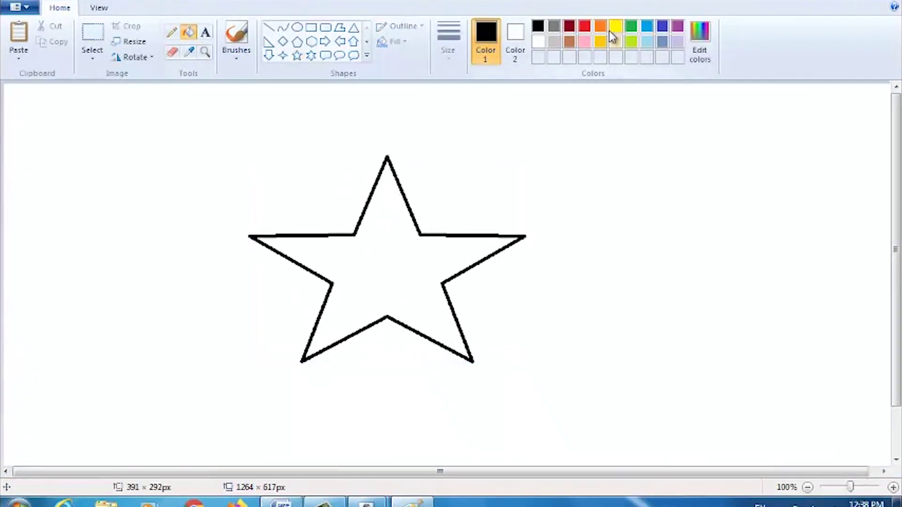
left_click(412, 226)
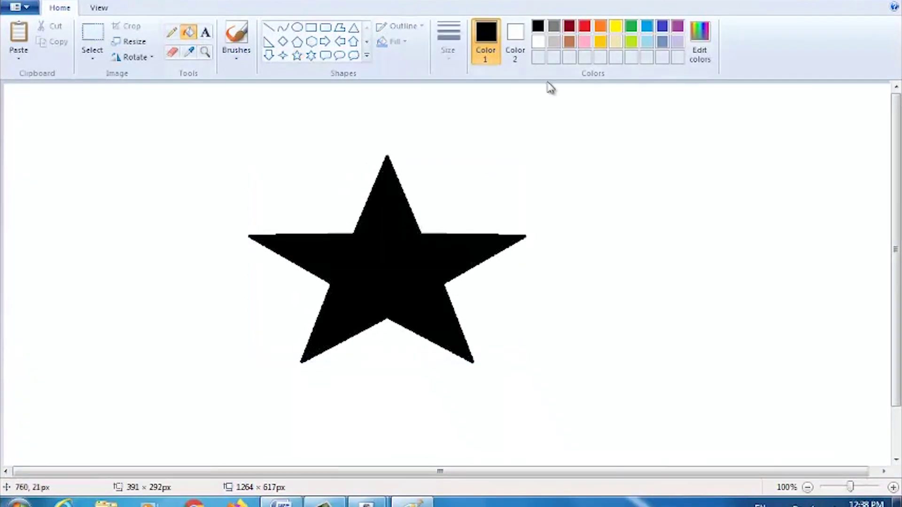
left_click(585, 27)
left_click(413, 259)
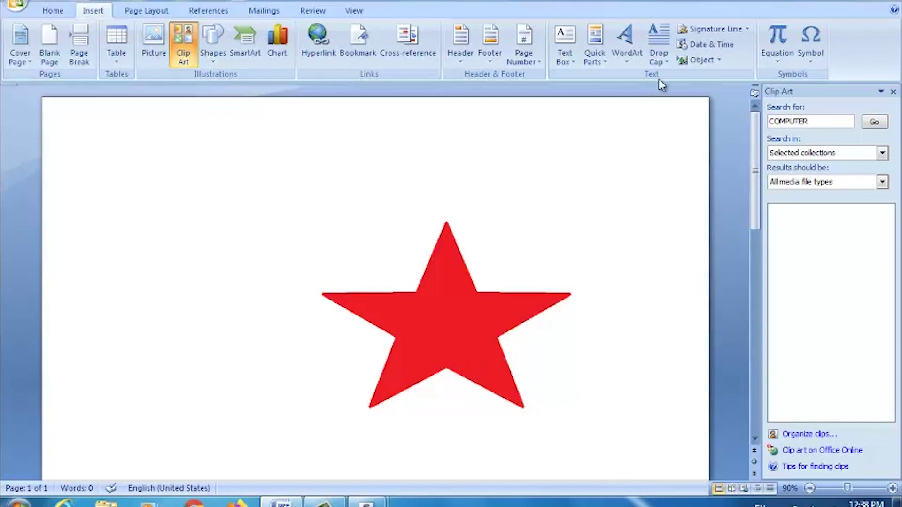
- Check the Date and Time dialog without inserting a date, then show the built-in equations
left_click(719, 60)
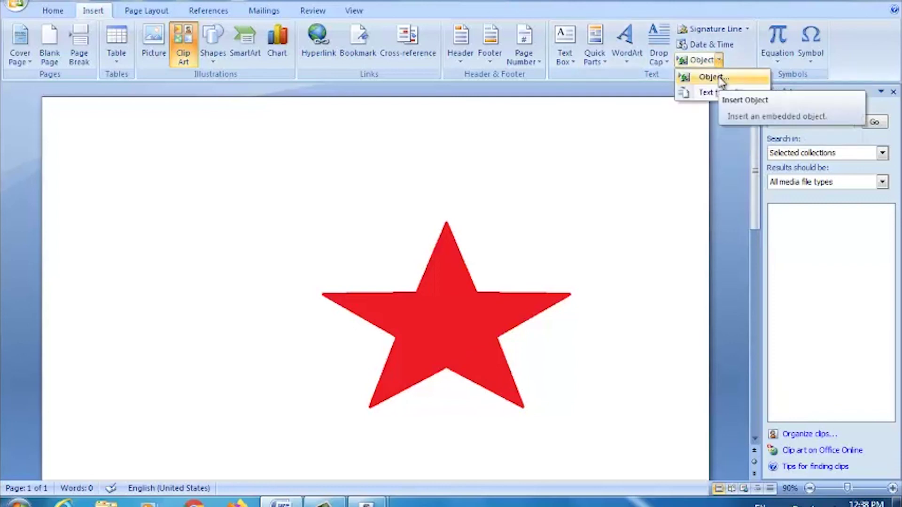
left_click(727, 46)
left_click(599, 110)
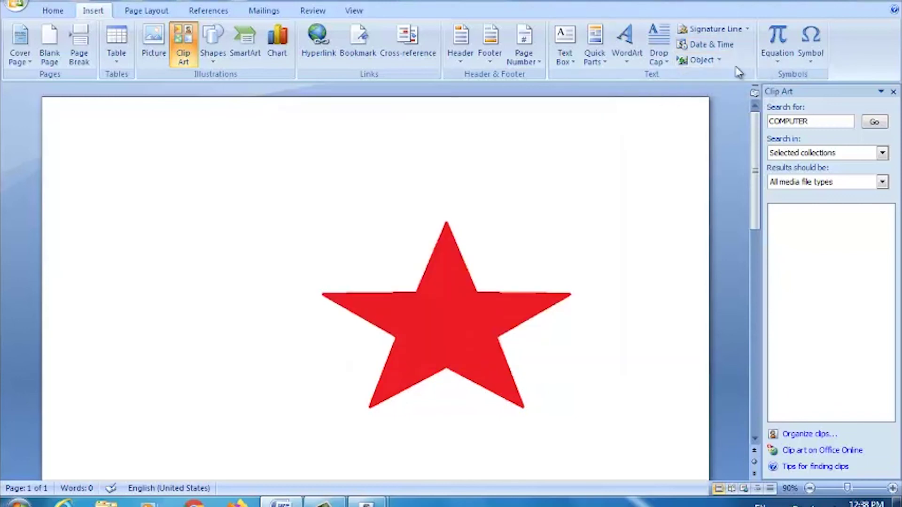
left_click(779, 61)
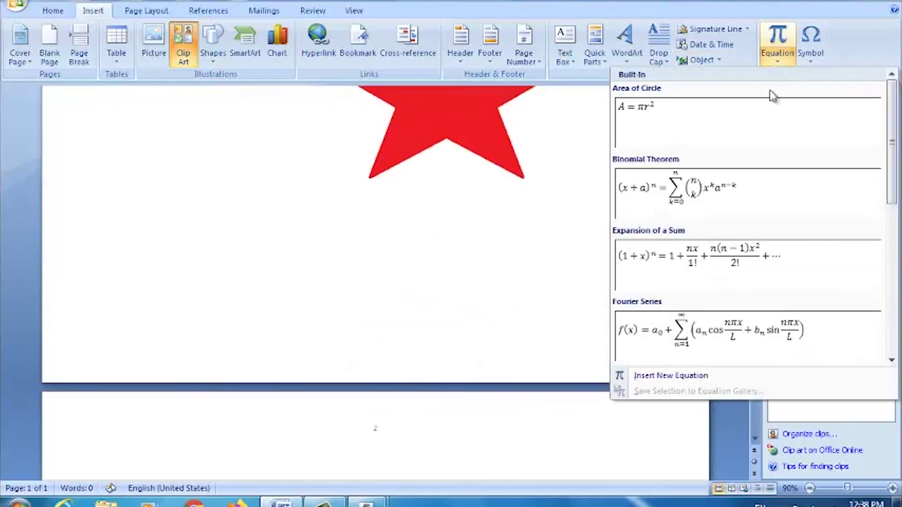
- Insert the Binomial Theorem equation and display it in linear form
left_click(710, 210)
scroll(664, 290, "down", 5)
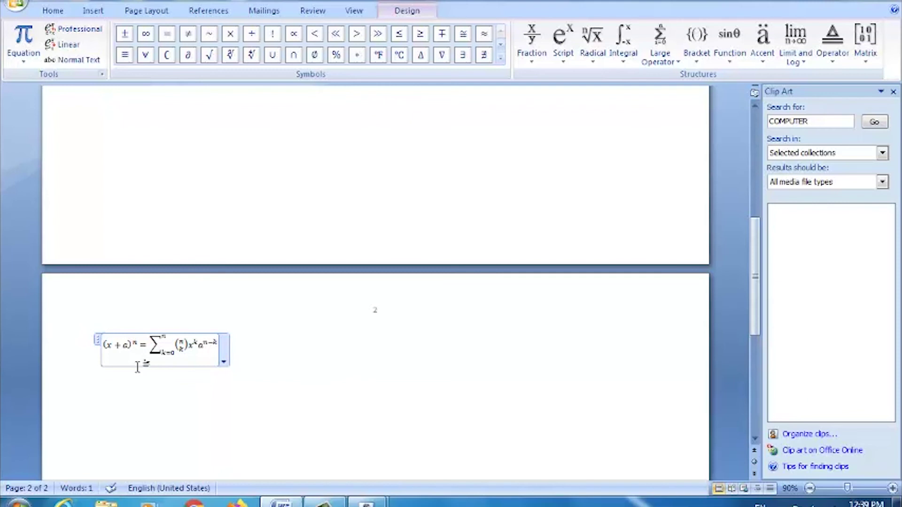
left_click(224, 362)
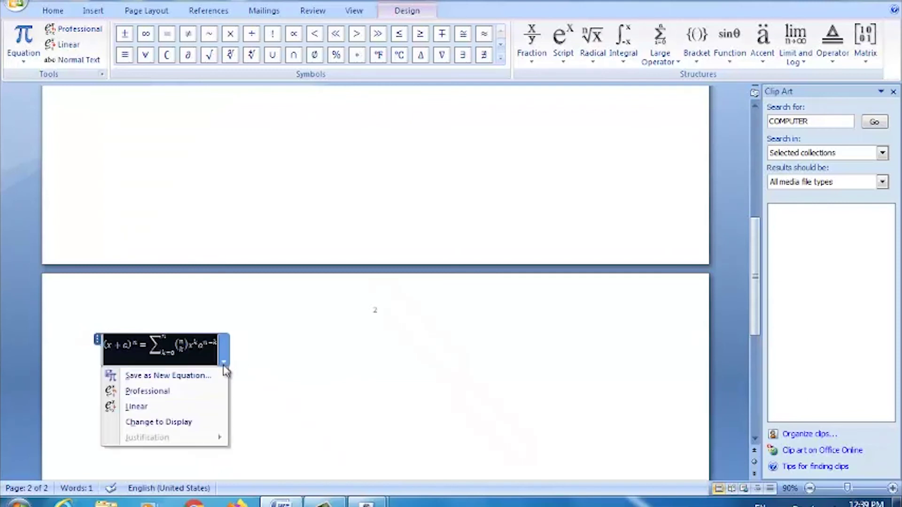
left_click(177, 407)
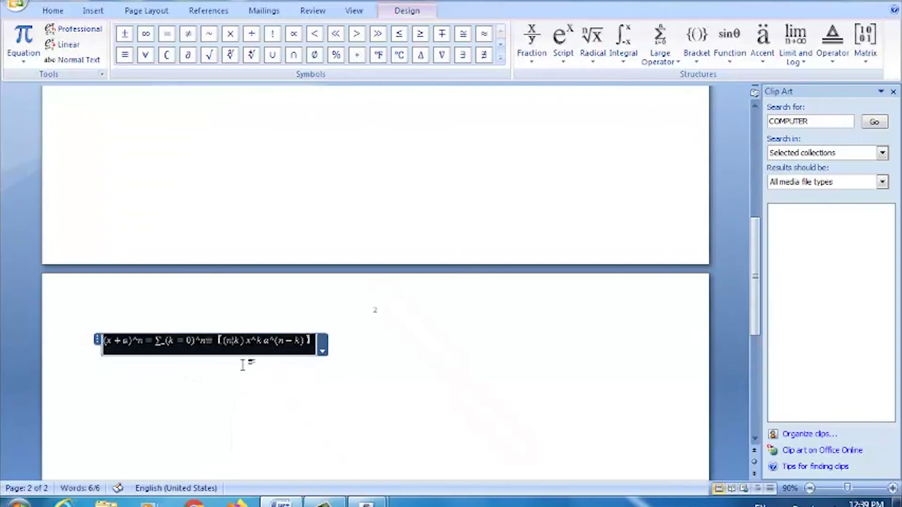
- Clear the whole document, removing the equation and the red star
left_click(397, 371)
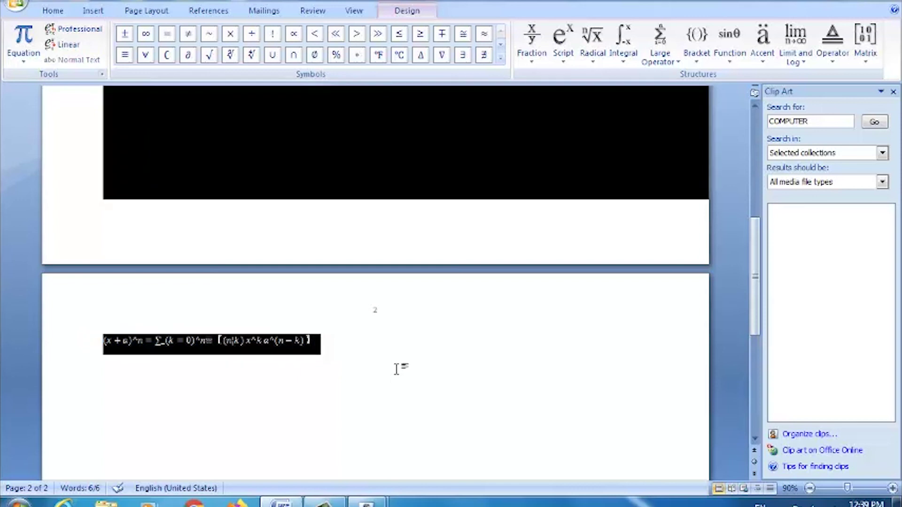
key("ctrl+a")
key("Delete")
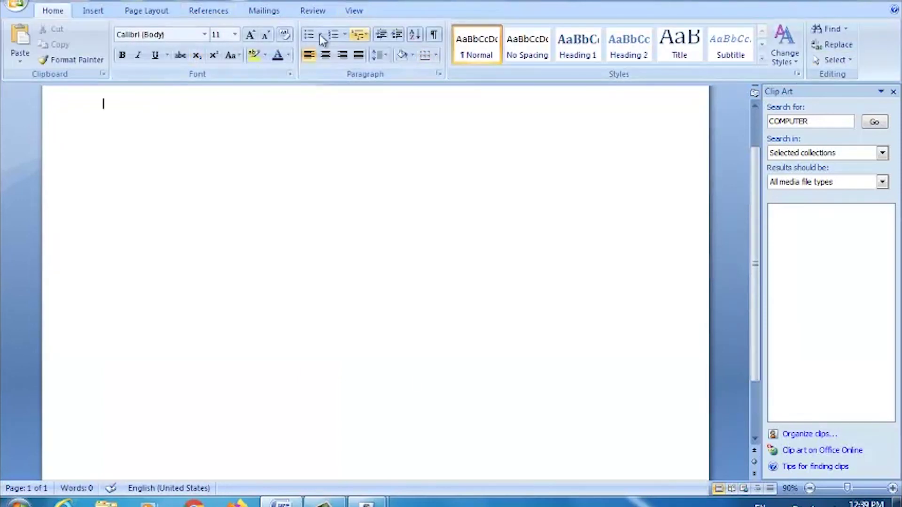
left_click(92, 14)
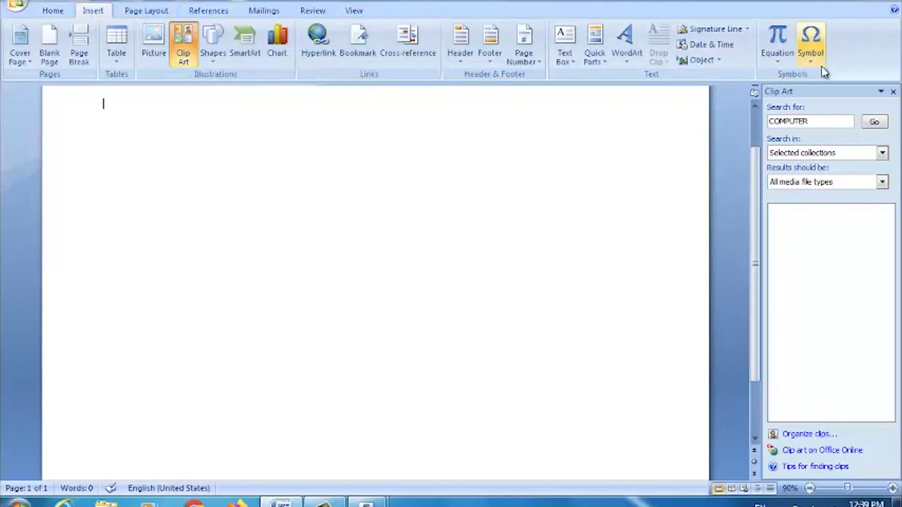
left_click(815, 65)
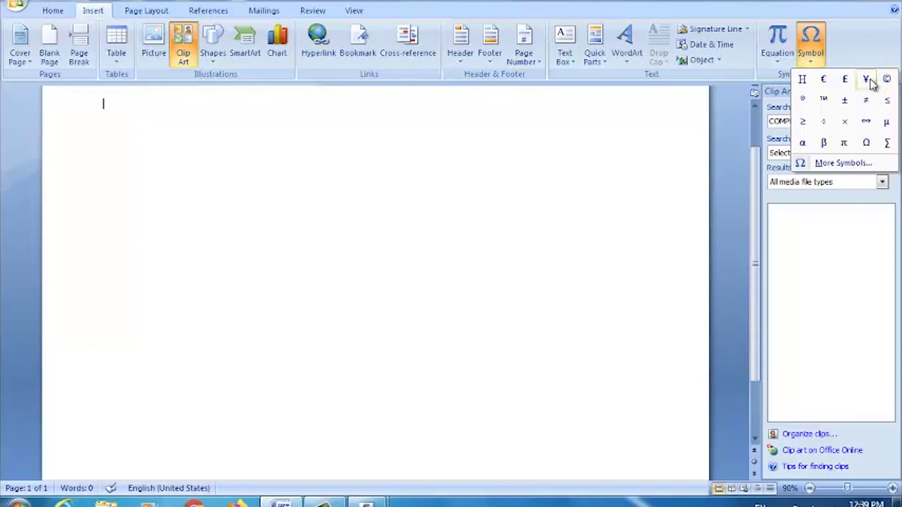
left_click(885, 148)
left_click(777, 59)
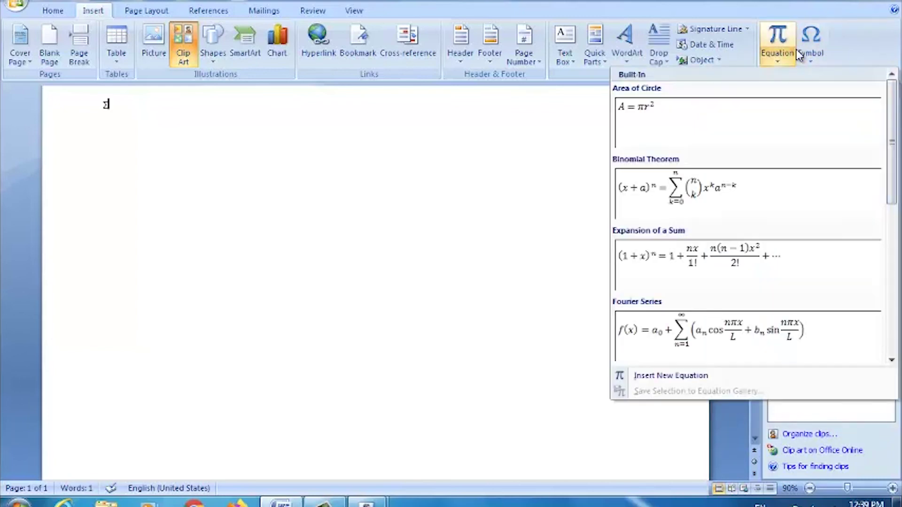
left_click(810, 57)
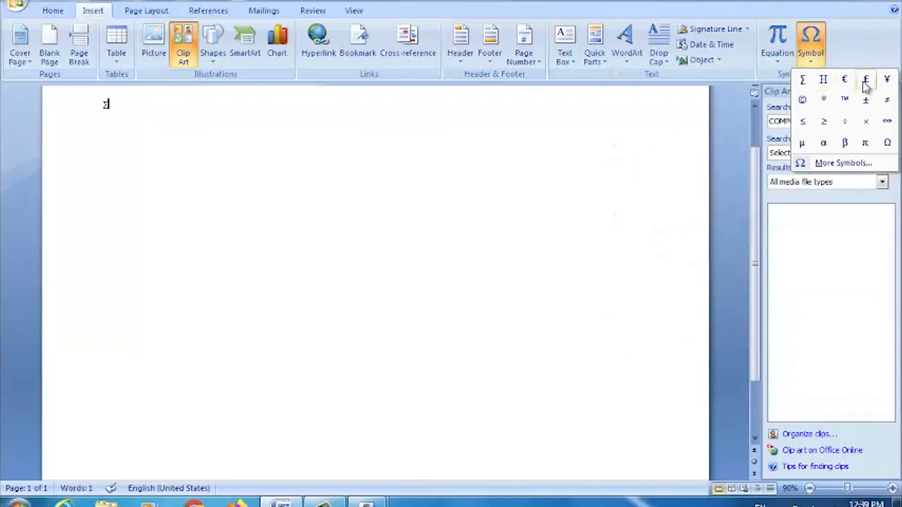
left_click(844, 142)
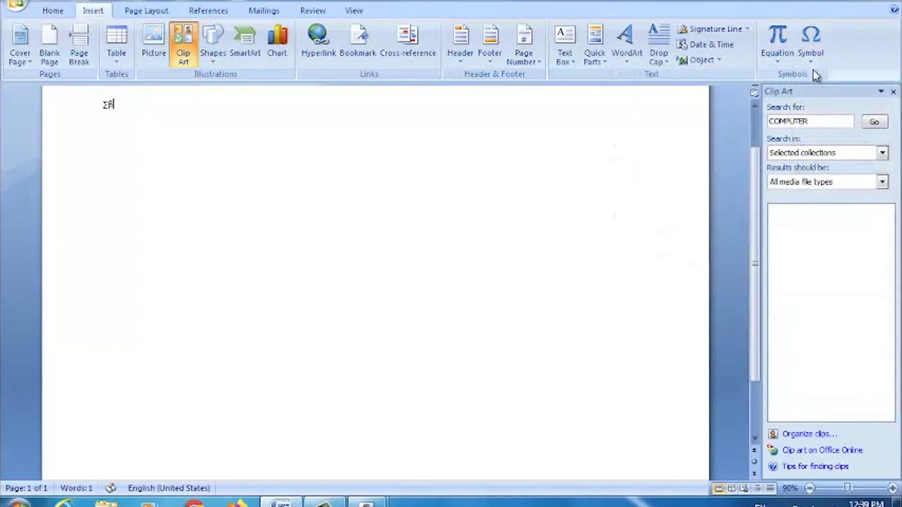
left_click(811, 45)
left_click(866, 142)
left_click(810, 45)
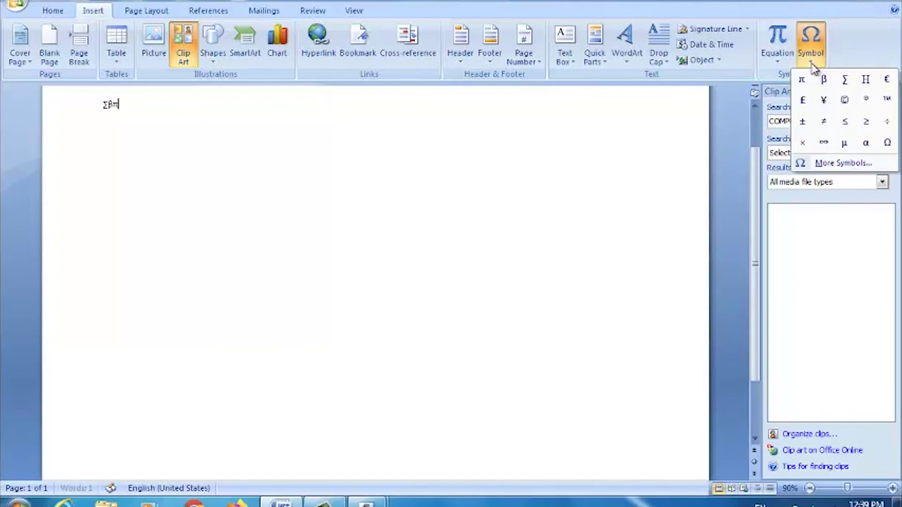
left_click(802, 143)
left_click(811, 52)
left_click(844, 100)
left_click(811, 47)
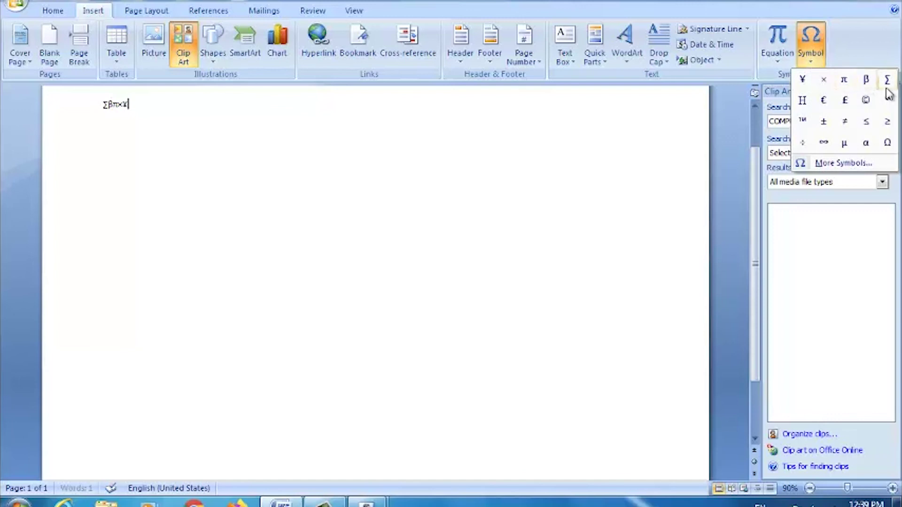
left_click(866, 80)
left_click_drag(144, 119, 80, 108)
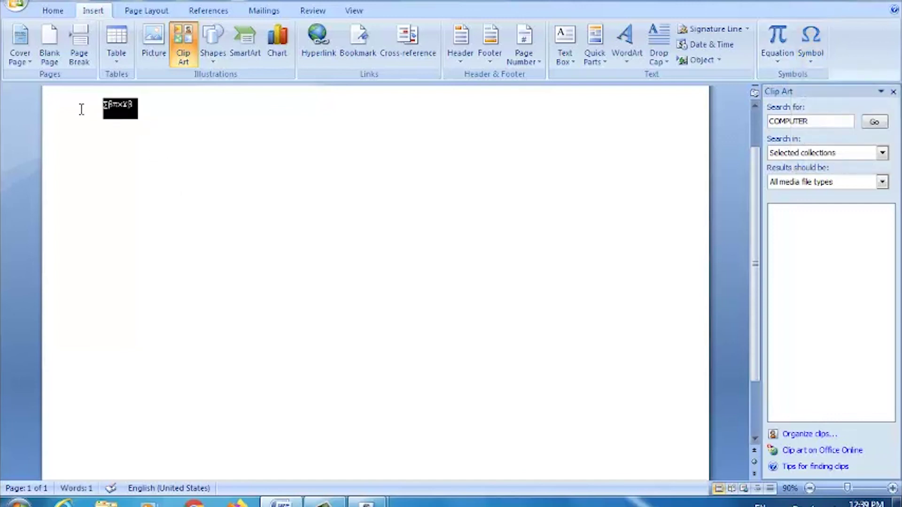
left_click(52, 10)
left_click(249, 36)
left_click(249, 36)
left_click(250, 36)
double_click(249, 35)
double_click(250, 36)
left_click(250, 35)
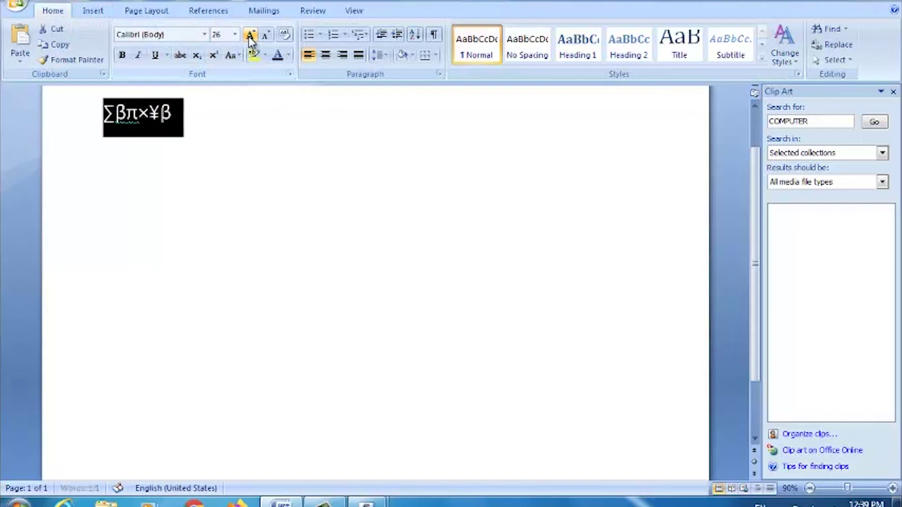
double_click(250, 36)
double_click(249, 35)
left_click(249, 36)
left_click(368, 161)
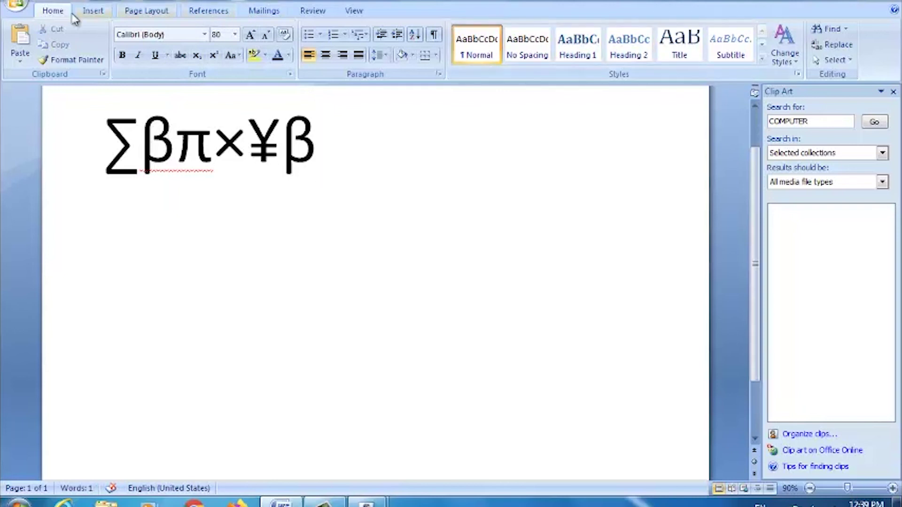
left_click(95, 11)
left_click(810, 47)
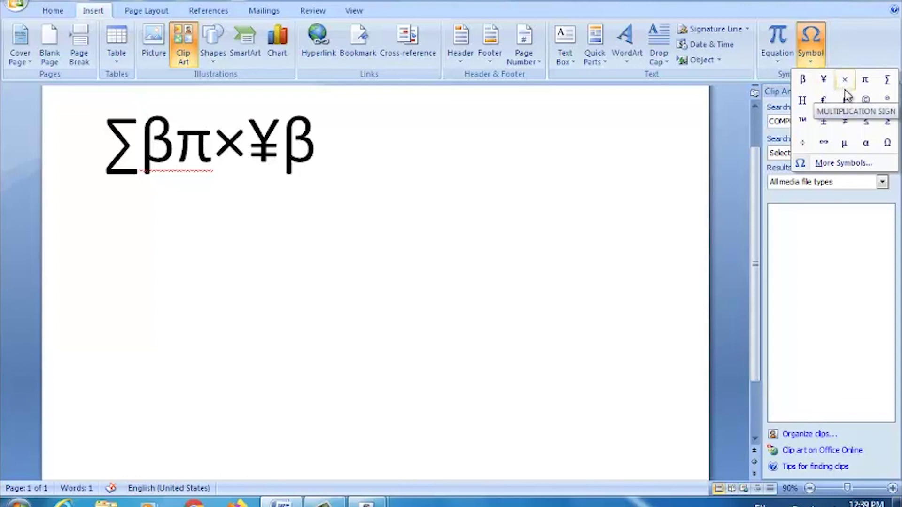
left_click(748, 27)
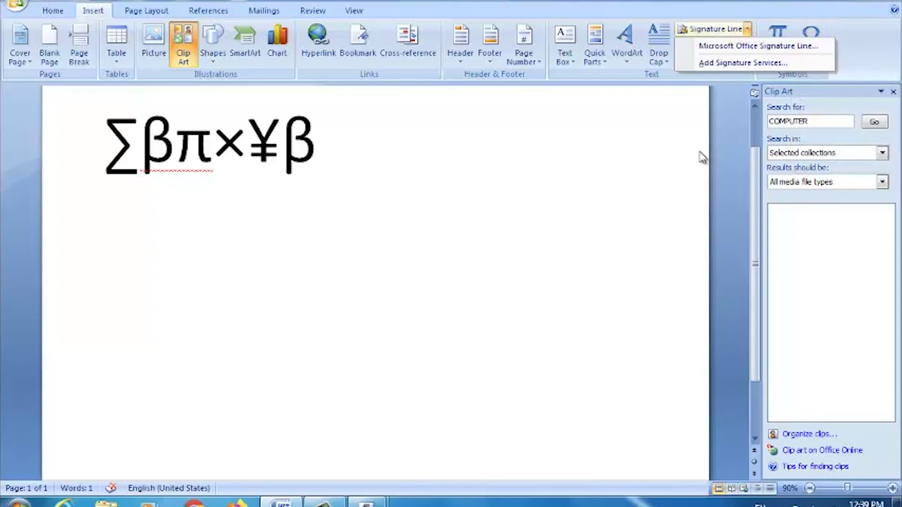
left_click(380, 171)
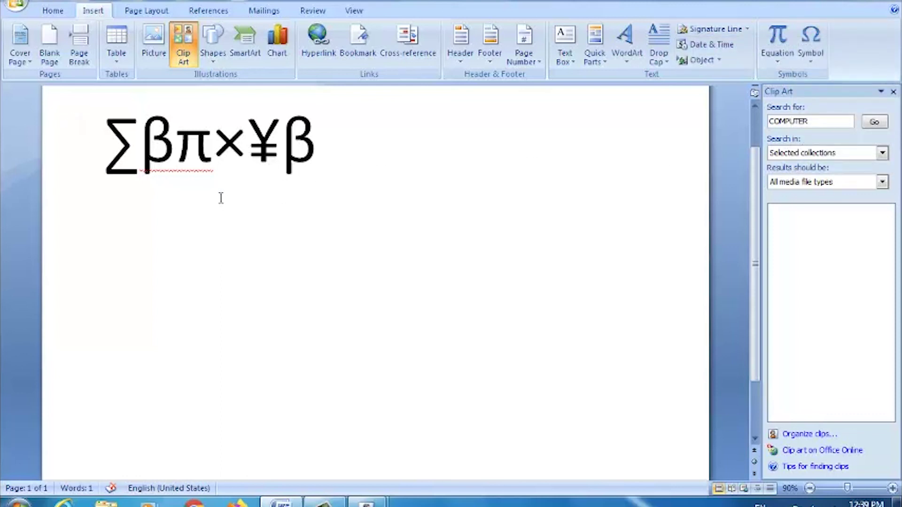
left_click(79, 200)
- Delete the selected symbols and add a blank second page after browsing cover page designs
key("Delete")
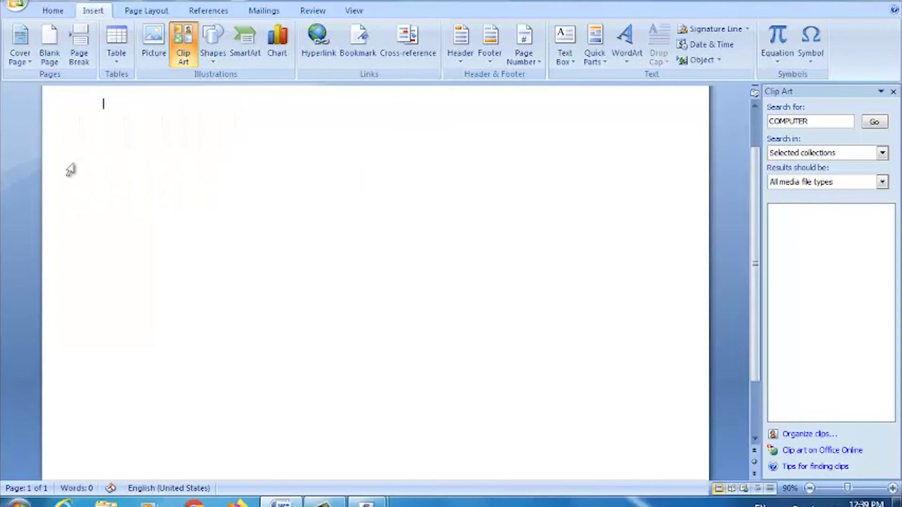
left_click(30, 61)
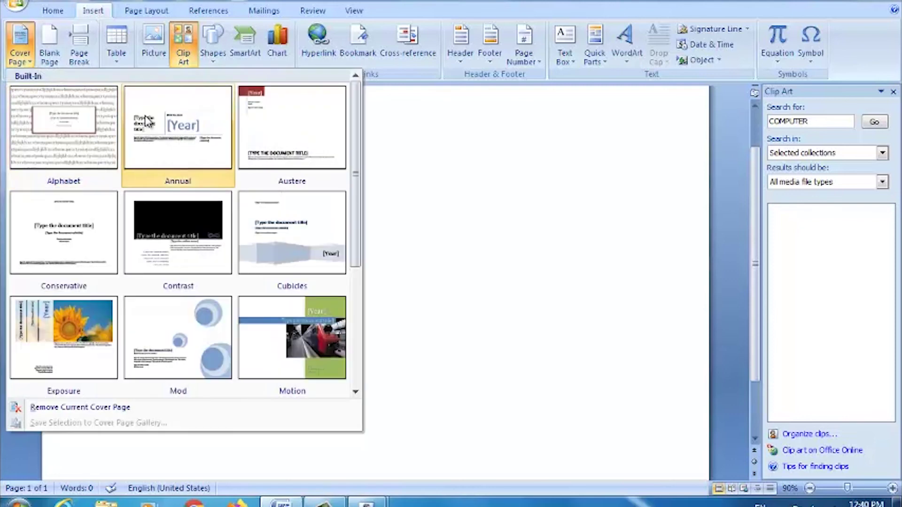
left_click(63, 63)
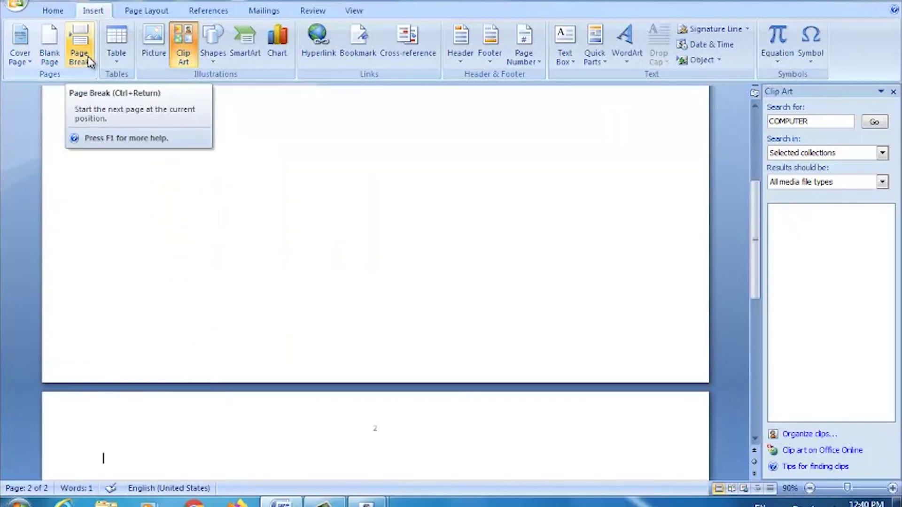
left_click(117, 54)
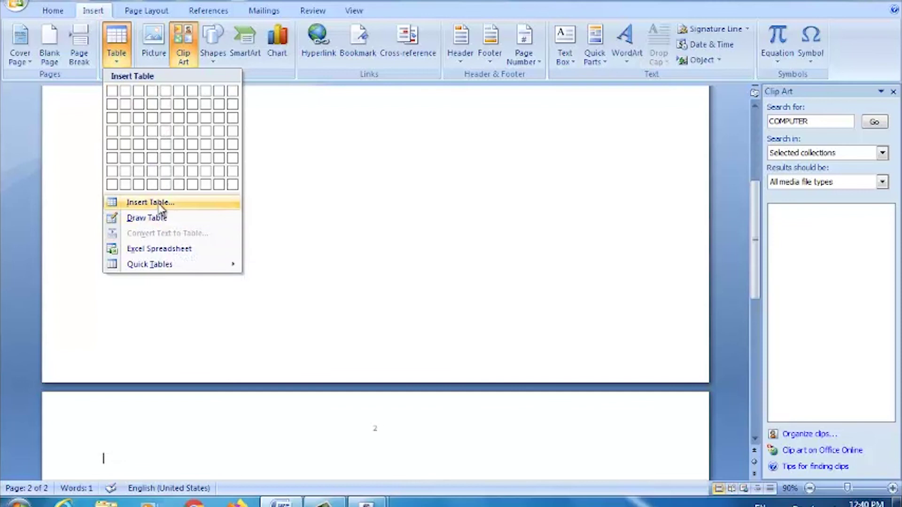
- Insert an empty table of 6 columns and 4 rows on page 2
left_click(288, 172)
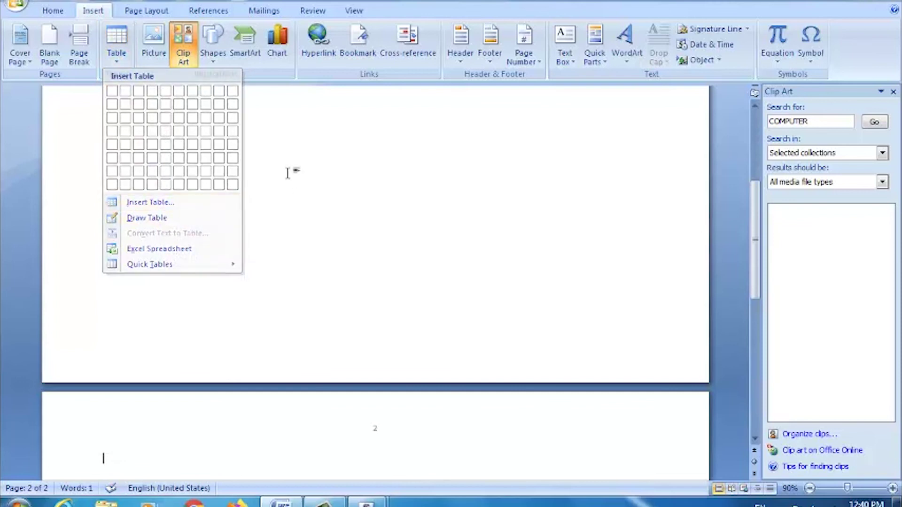
left_click(126, 64)
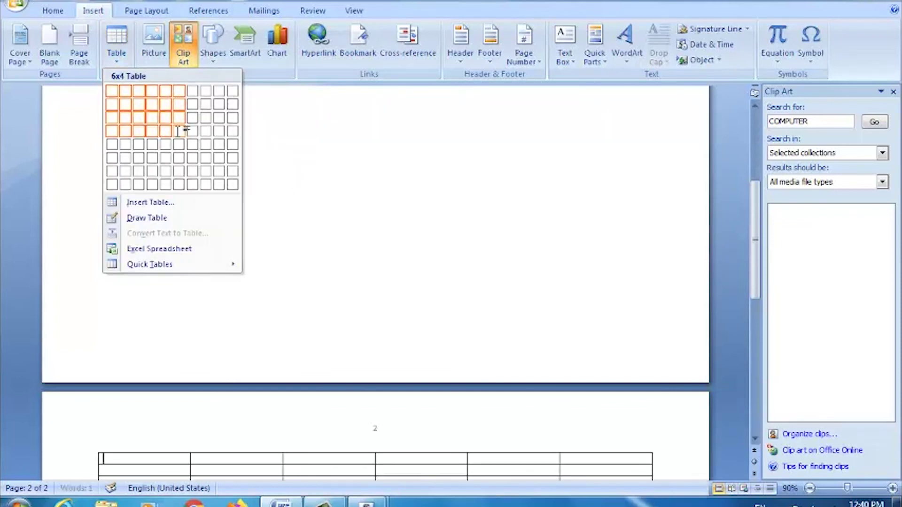
left_click(179, 131)
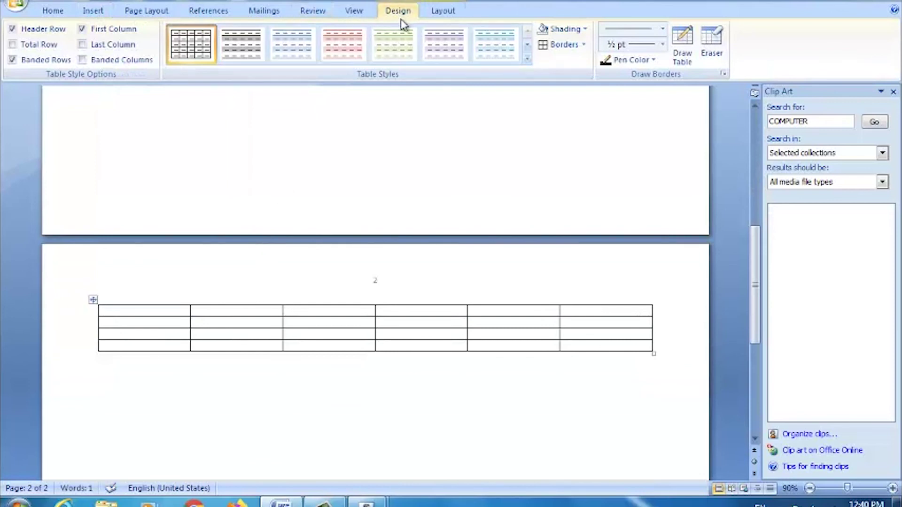
- Look over the table Layout tab and the Shapes gallery, then bring up Insert Hyperlink
left_click(444, 11)
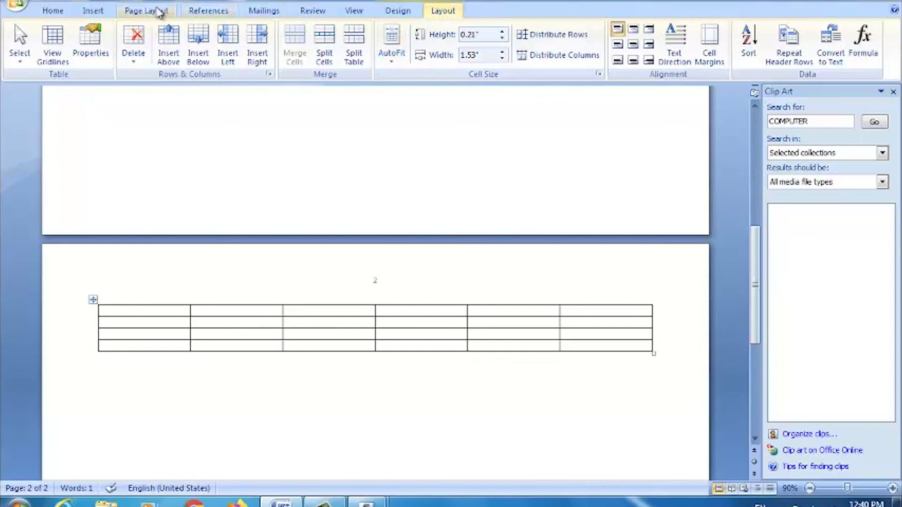
left_click(94, 13)
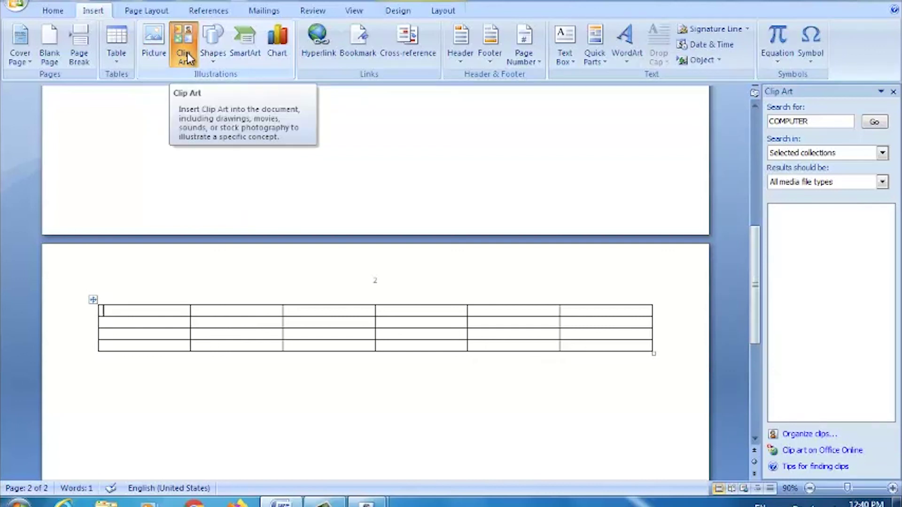
left_click(221, 58)
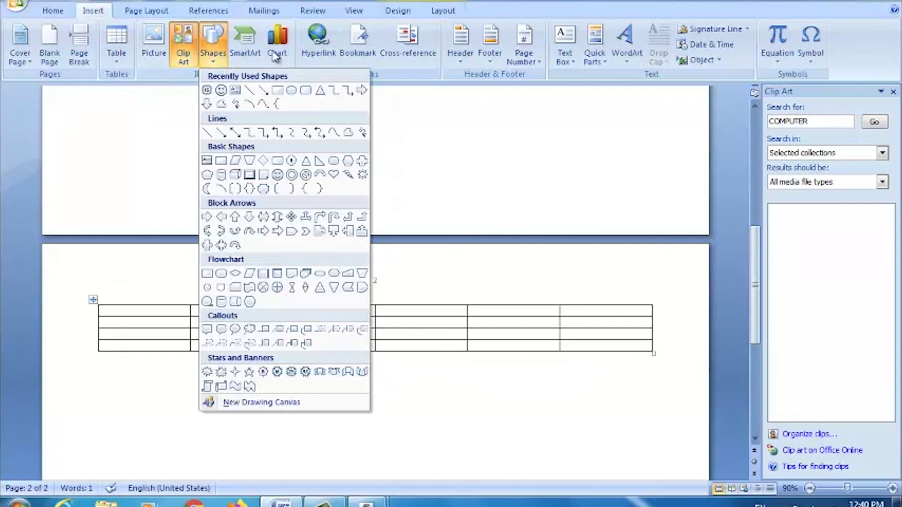
left_click(332, 54)
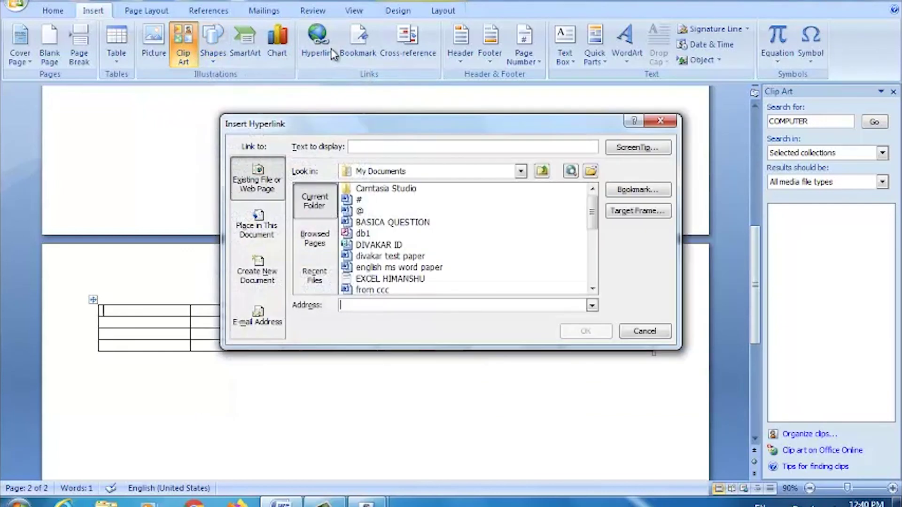
- Dismiss the hyperlink dialog unused and place the cursor in the table's first cell
left_click(669, 122)
left_click_drag(678, 332, 119, 303)
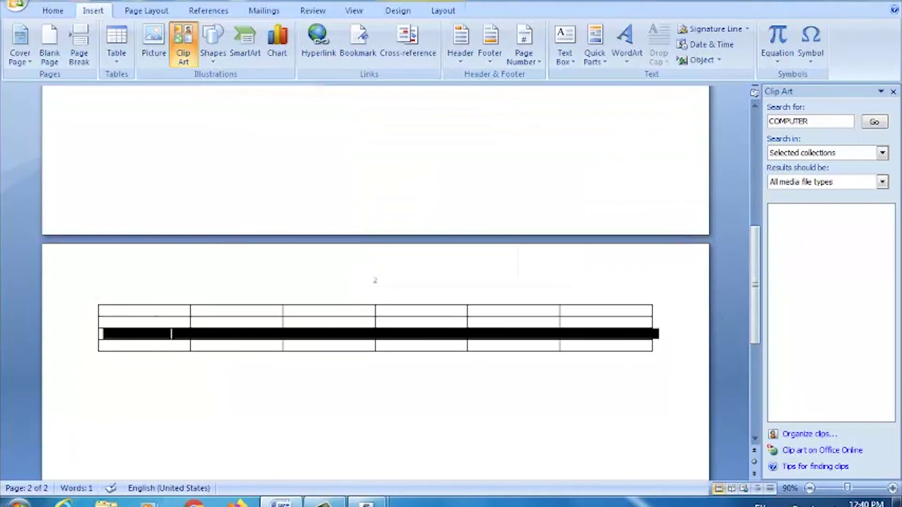
left_click(119, 310)
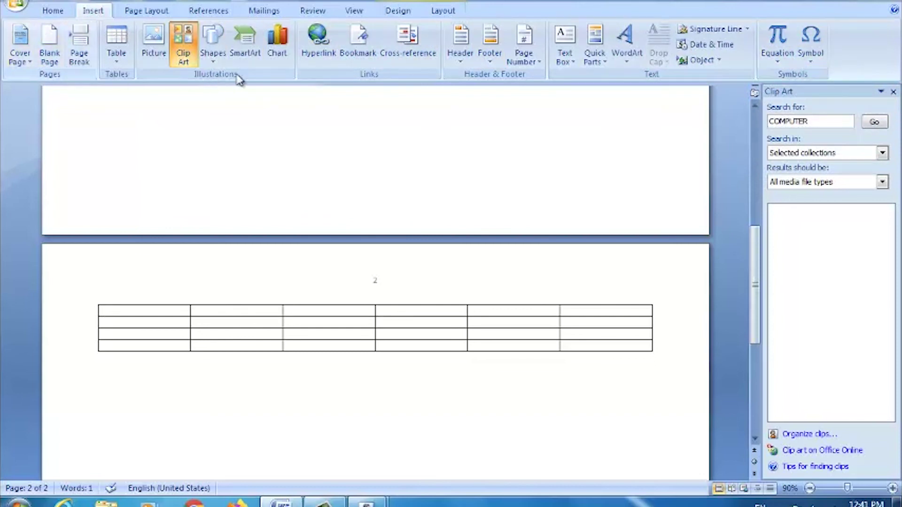
mouse_move(310, 351)
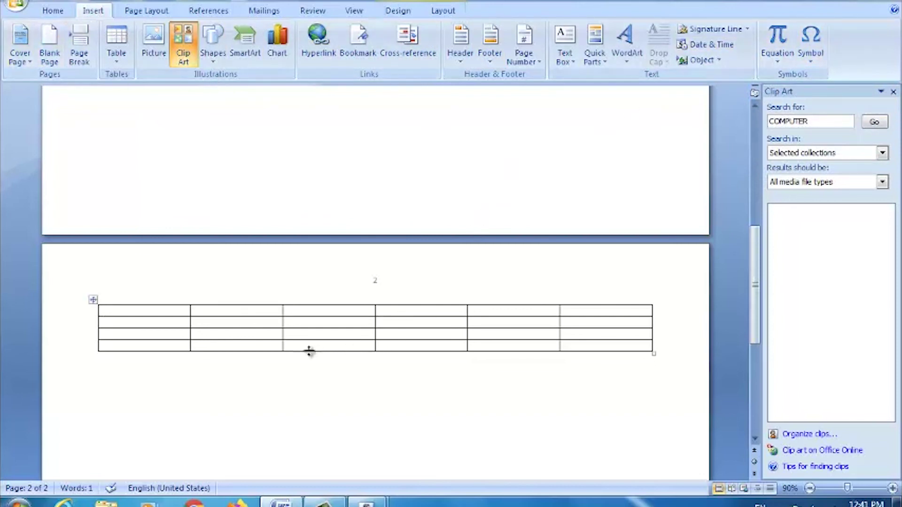
scroll(258, 254, "up", 3)
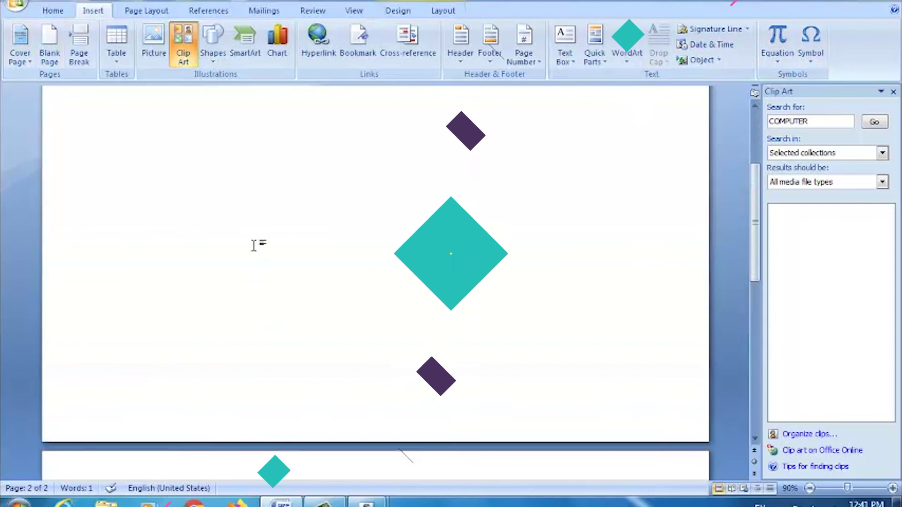